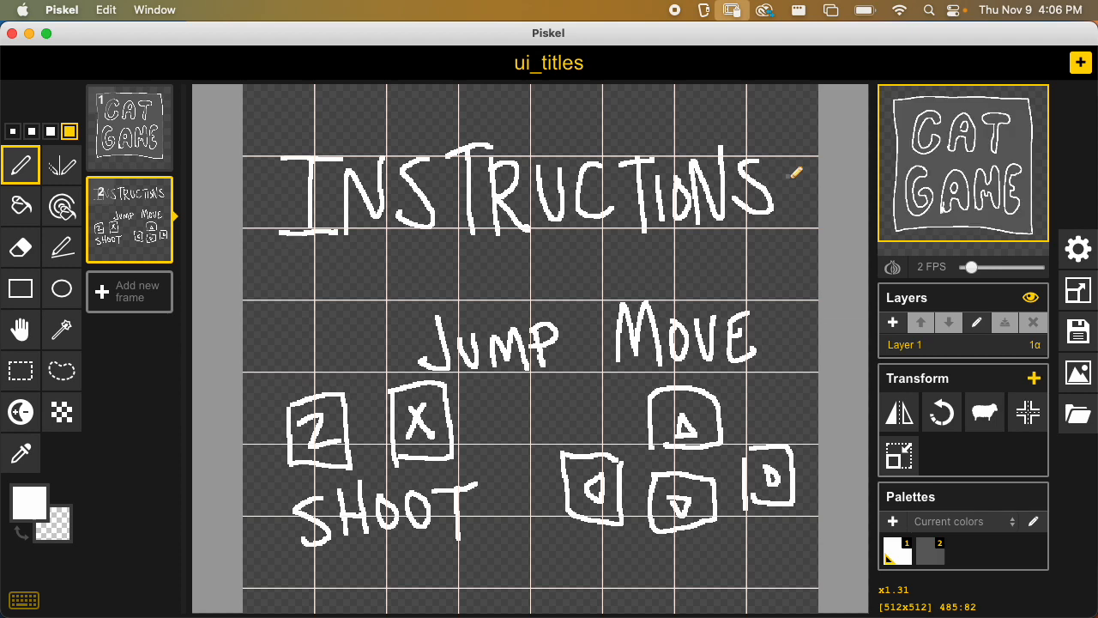
Look at the Cat Game title frame and the Instructions frame of the ui_titles sprite in turn
{"action": "left_click", "coordinate": [143, 119]}
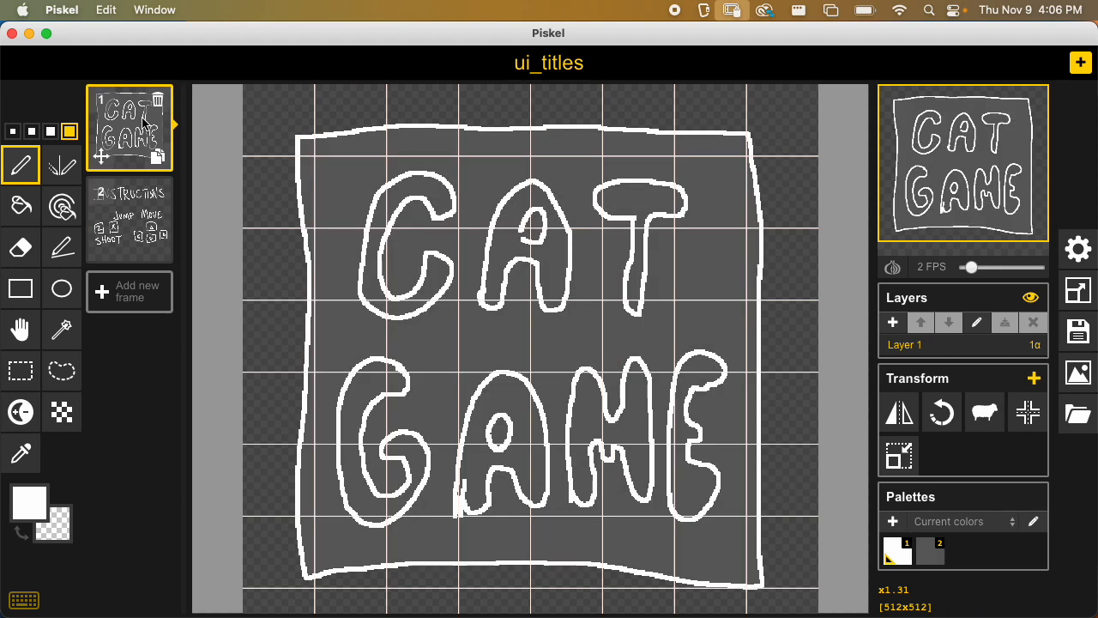
{"action": "left_click", "coordinate": [125, 210]}
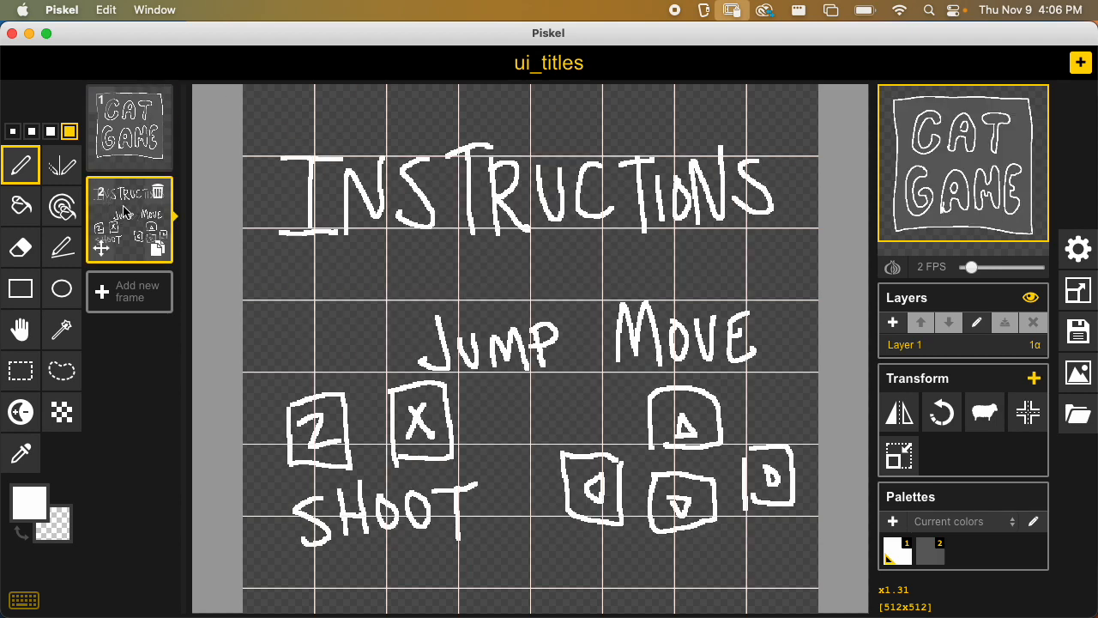
{"action": "left_click", "coordinate": [137, 140]}
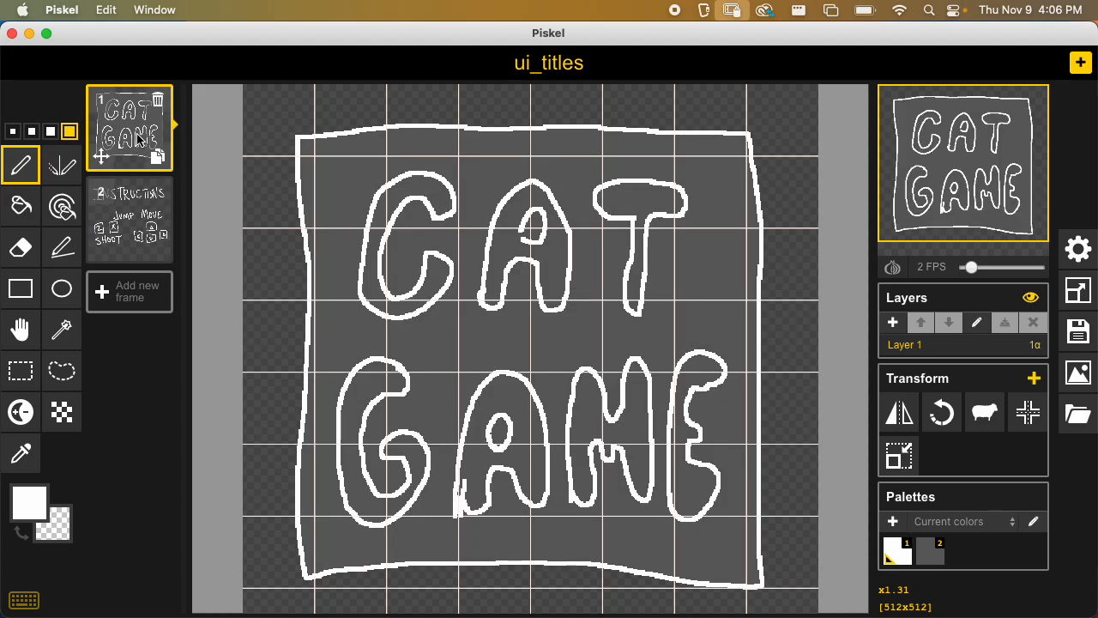
Switch to the ui_buttons sprite and look through its blank and START button frames
{"action": "key", "text": "ctrl+Up"}
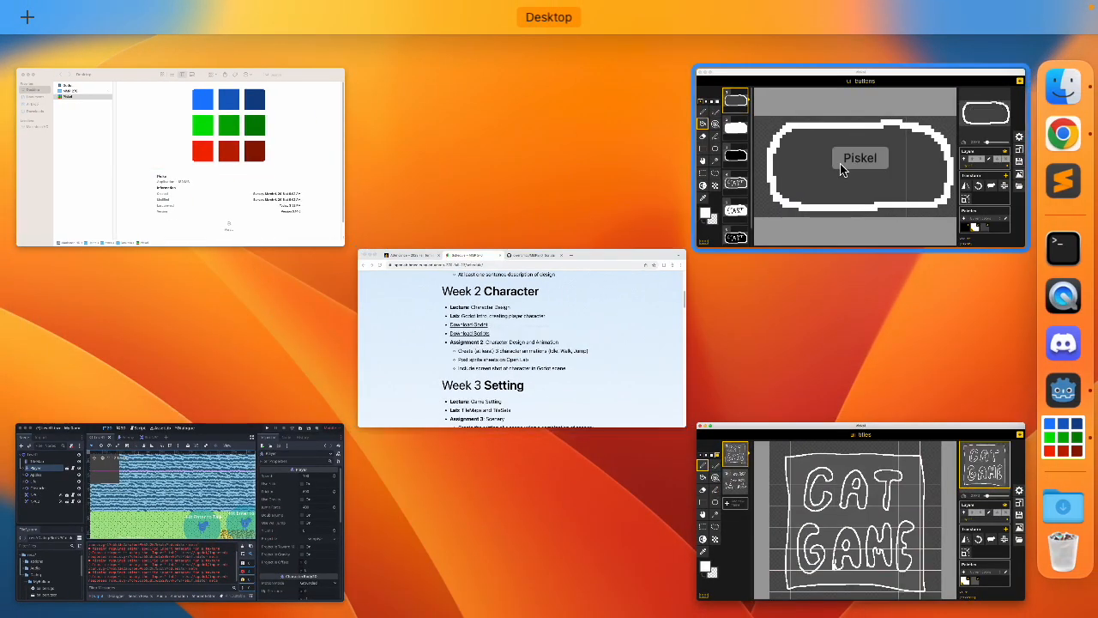
{"action": "left_click", "coordinate": [840, 163]}
{"action": "scroll", "coordinate": [129, 344], "scroll_direction": "down", "scroll_amount": 2}
{"action": "scroll", "coordinate": [128, 343], "scroll_direction": "up", "scroll_amount": 2}
{"action": "scroll", "coordinate": [129, 343], "scroll_direction": "down", "scroll_amount": 2}
{"action": "scroll", "coordinate": [176, 196], "scroll_direction": "up", "scroll_amount": 2}
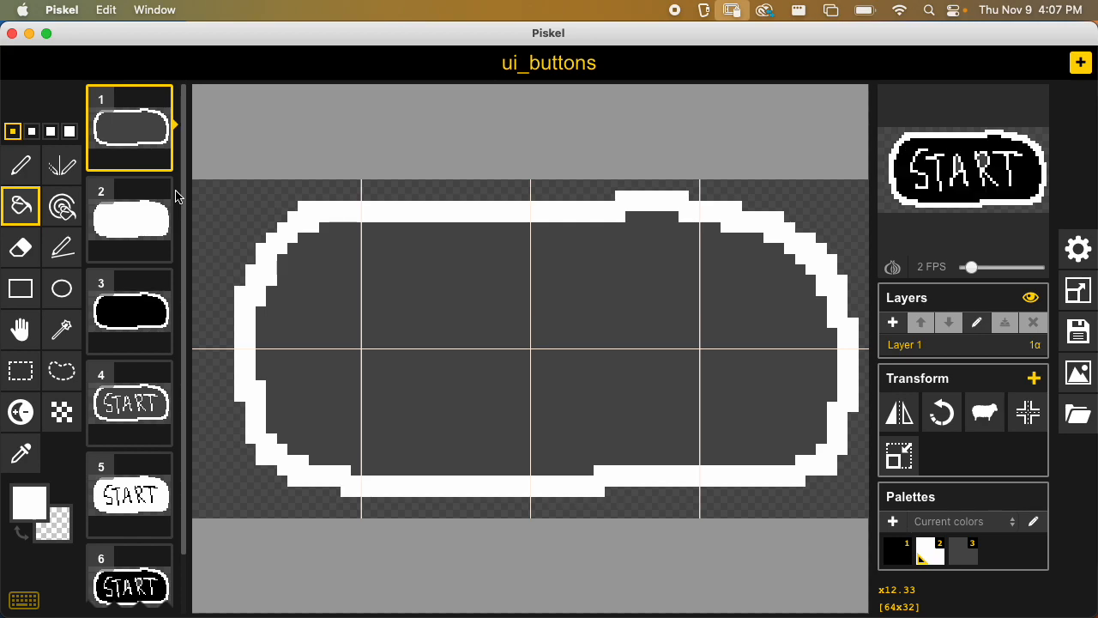
{"action": "mouse_move", "coordinate": [162, 343]}
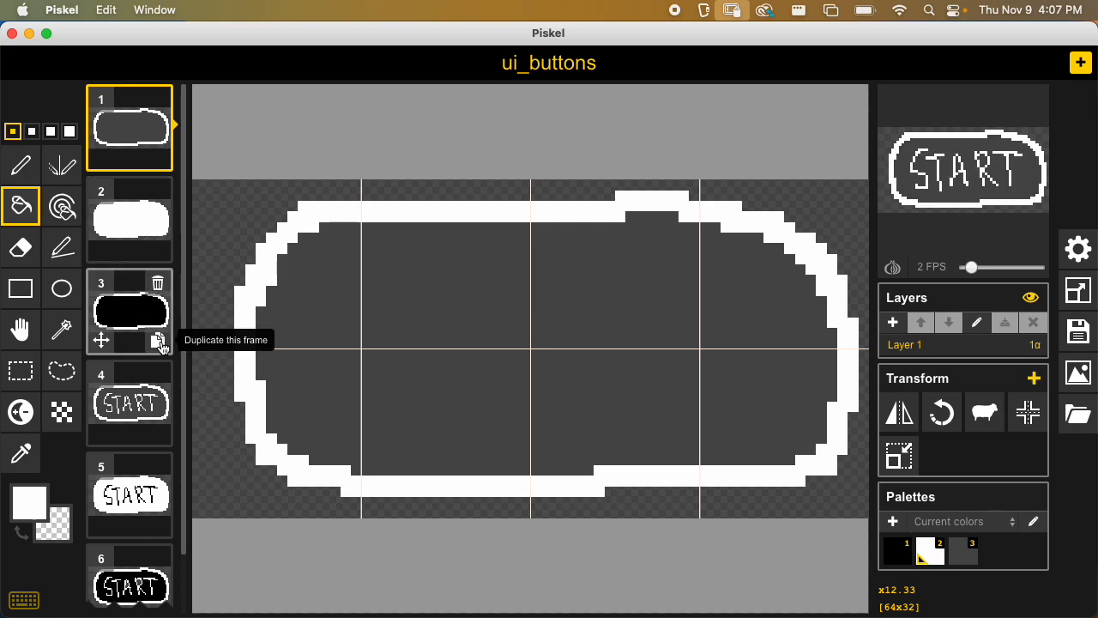
{"action": "scroll", "coordinate": [161, 343], "scroll_direction": "down", "scroll_amount": 2}
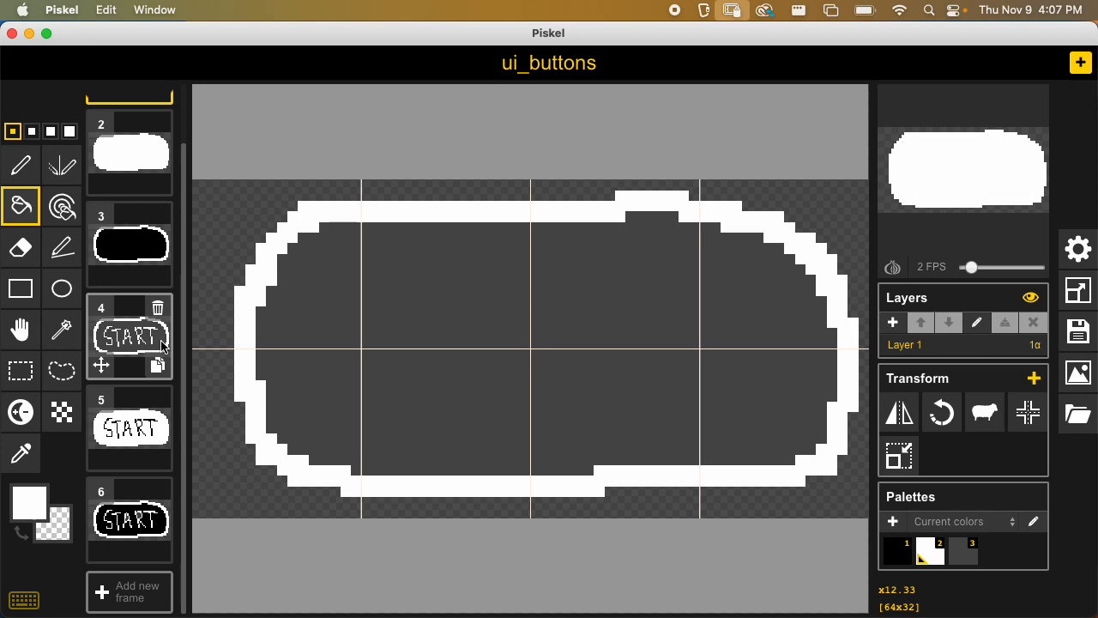
{"action": "scroll", "coordinate": [163, 345], "scroll_direction": "up", "scroll_amount": 2}
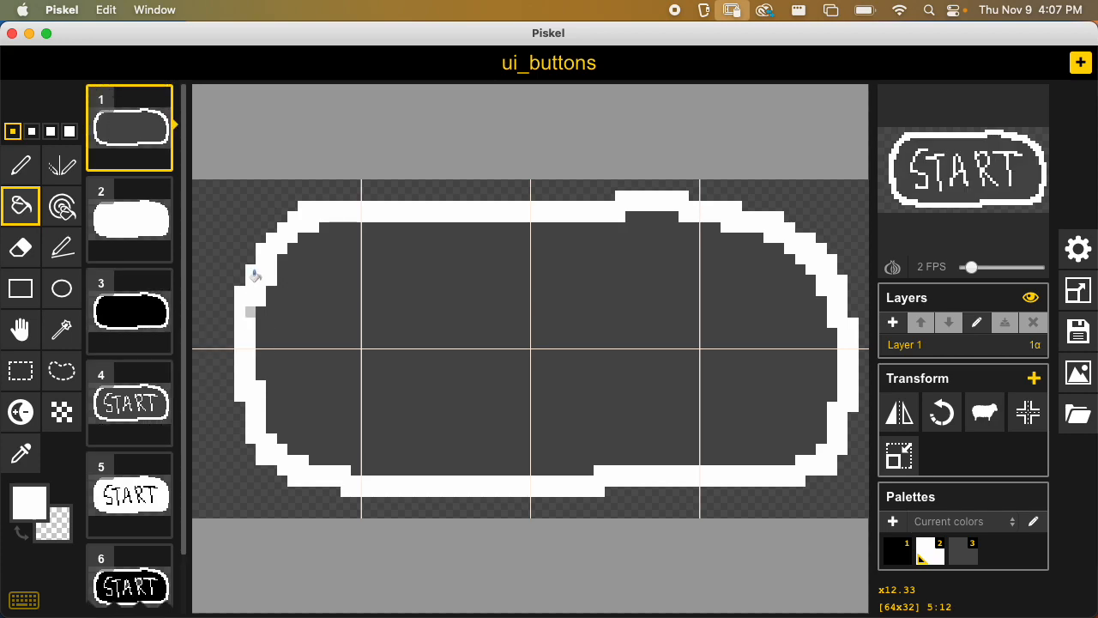
Return to the ui_titles sprite and show its Instructions frame on the canvas
{"action": "key", "text": "ctrl+Up"}
{"action": "left_click", "coordinate": [456, 341]}
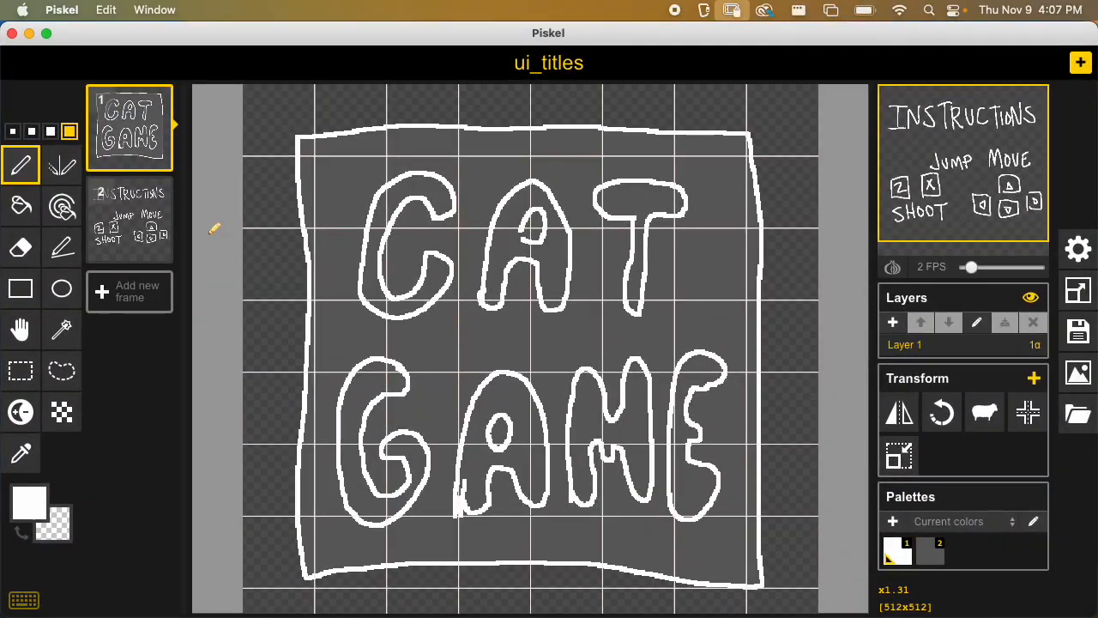
{"action": "left_click", "coordinate": [130, 219]}
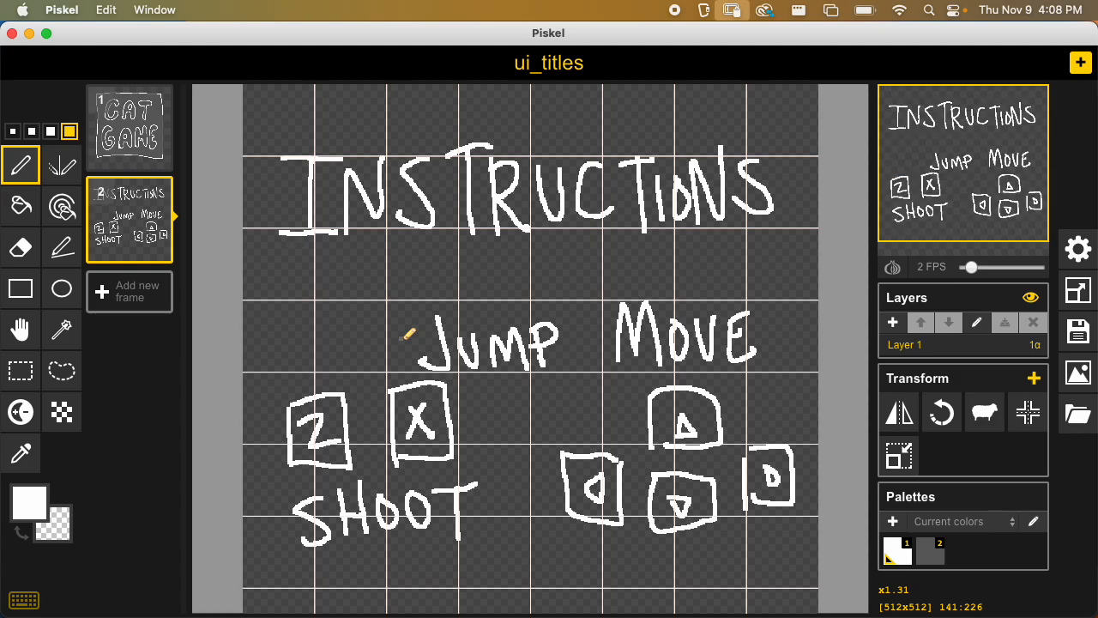
Switch to ui_buttons and compare the gray, white and black blank button frames, ending on the gray START frame
{"action": "key", "text": "ctrl+Up"}
{"action": "left_click", "coordinate": [536, 330]}
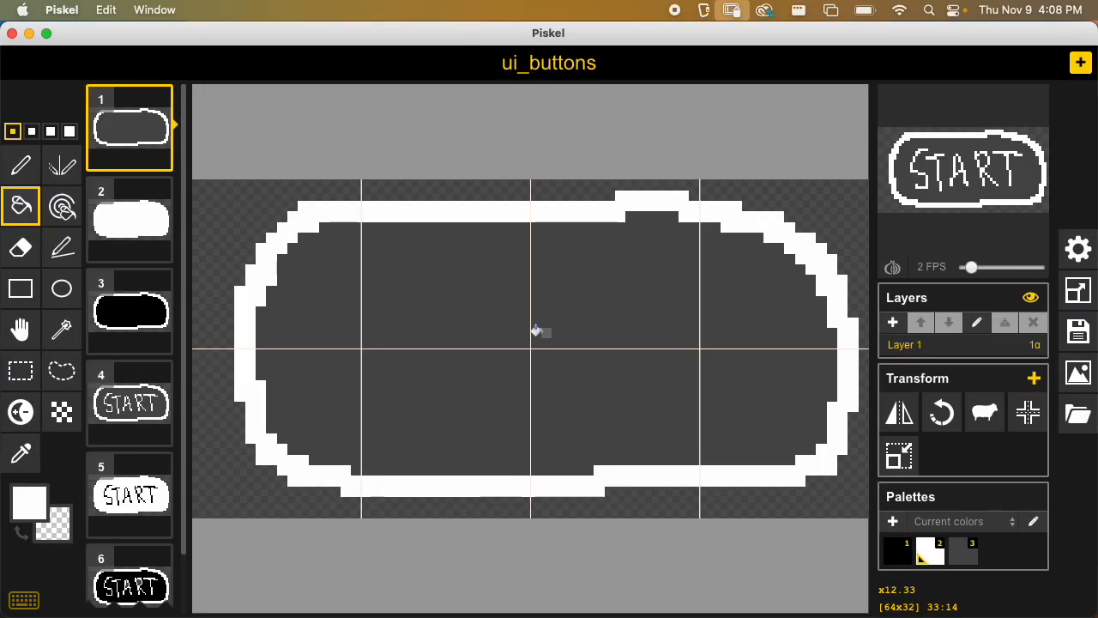
{"action": "scroll", "coordinate": [148, 383], "scroll_direction": "down", "scroll_amount": 2}
{"action": "scroll", "coordinate": [147, 383], "scroll_direction": "up", "scroll_amount": 2}
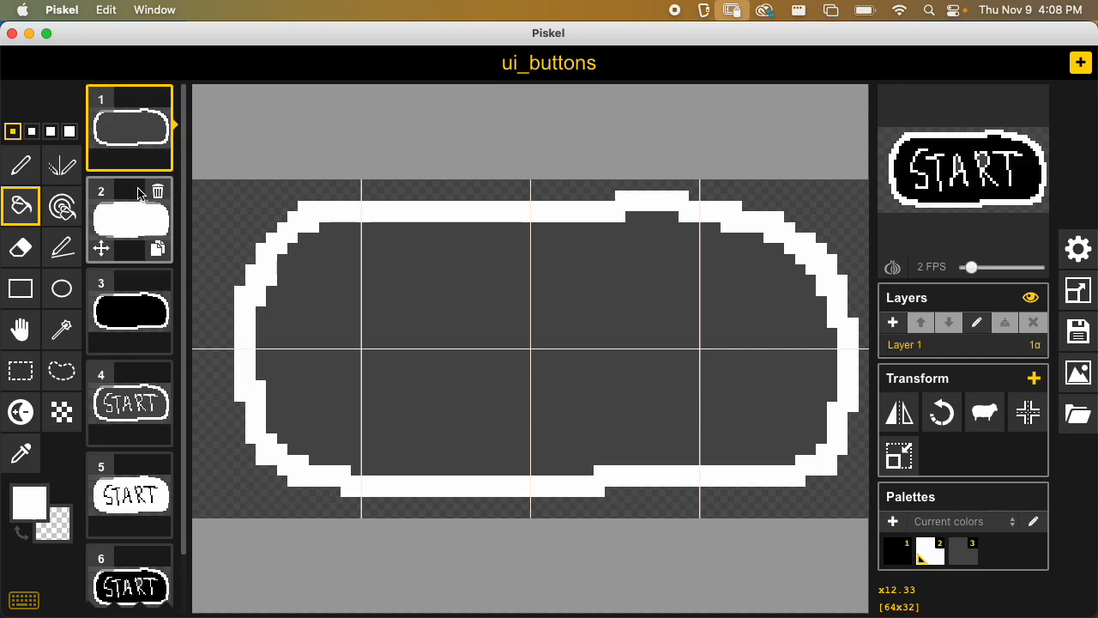
{"action": "key", "text": "Down"}
{"action": "key", "text": "Up"}
{"action": "key", "text": "Down"}
{"action": "key", "text": "Down"}
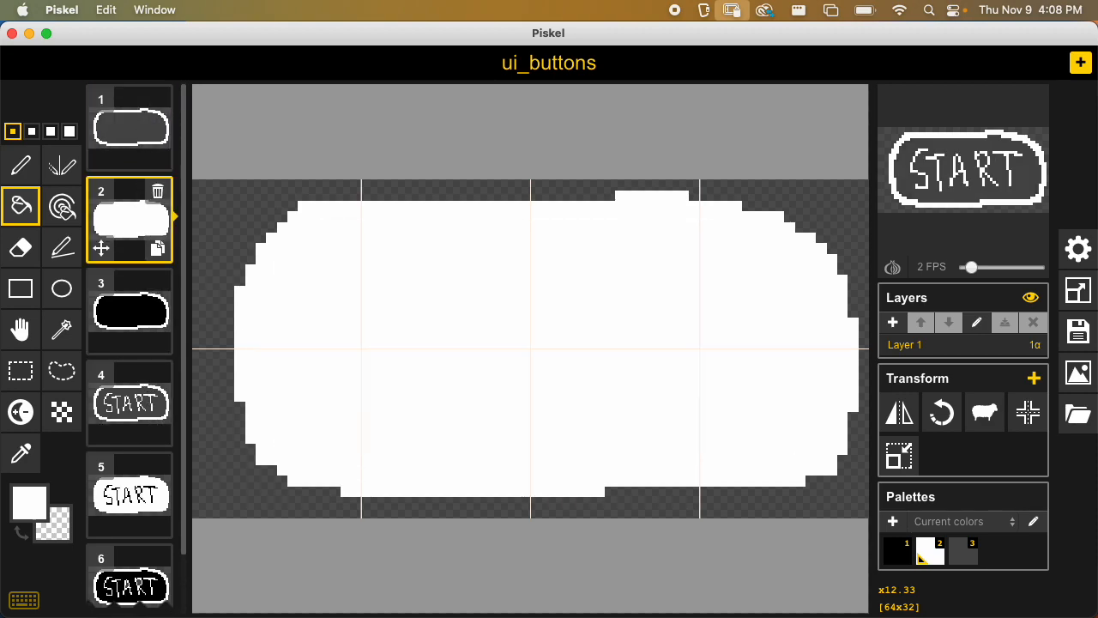
{"action": "key", "text": "Up"}
{"action": "key", "text": "Up"}
{"action": "key", "text": "Down"}
{"action": "key", "text": "Down"}
{"action": "key", "text": "Up"}
{"action": "key", "text": "Up"}
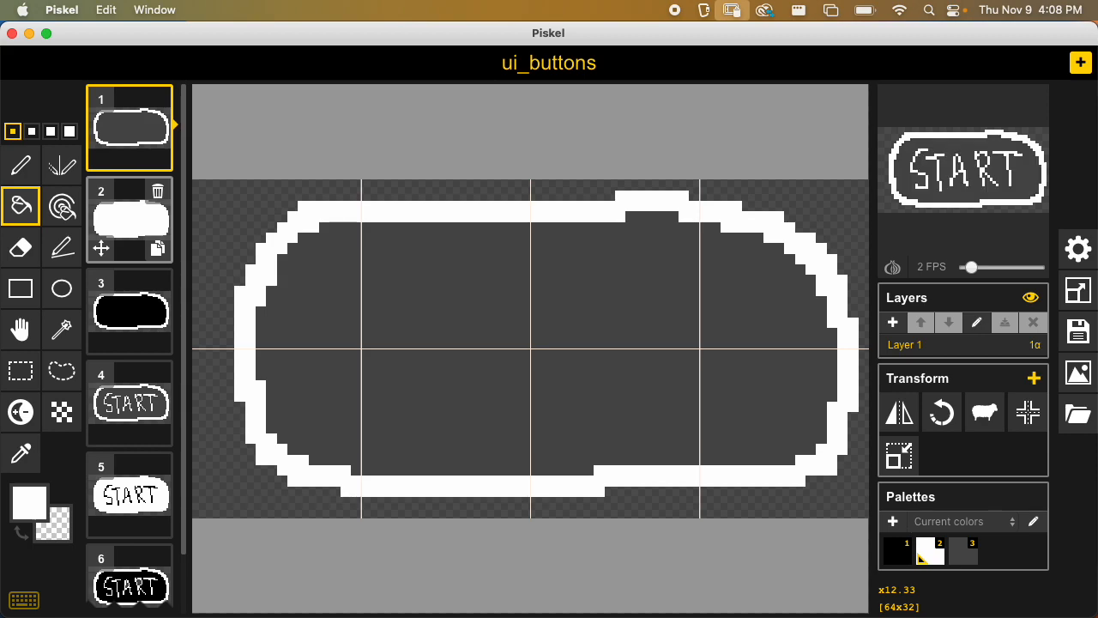
{"action": "key", "text": "Down"}
{"action": "key", "text": "Down"}
{"action": "key", "text": "Up"}
{"action": "key", "text": "Up"}
{"action": "key", "text": "Down"}
{"action": "key", "text": "Down"}
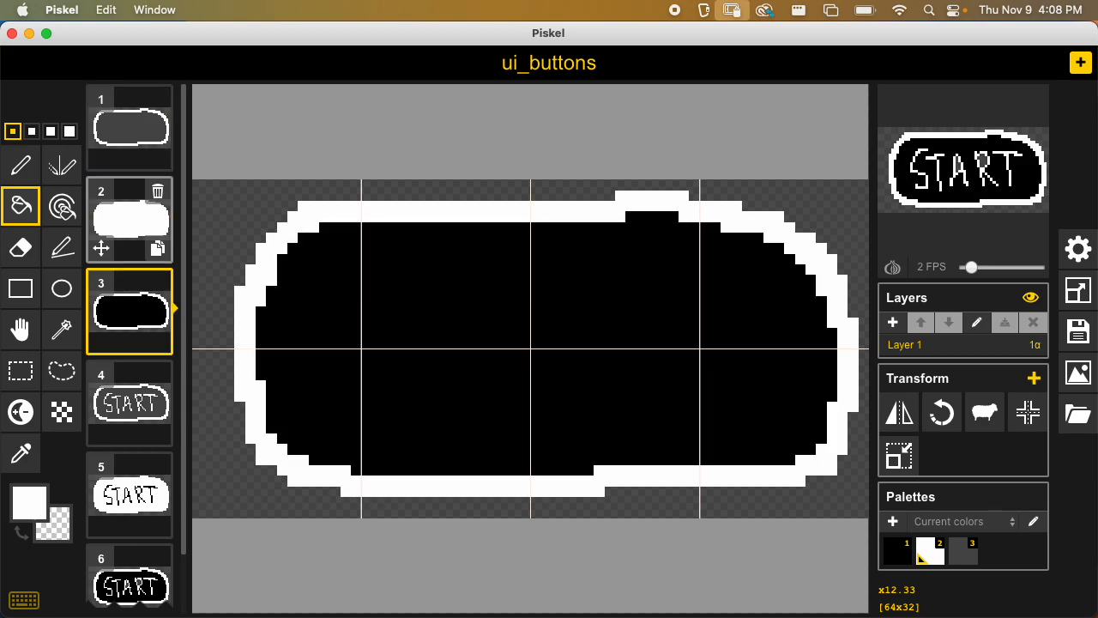
{"action": "key", "text": "Up"}
{"action": "key", "text": "Up"}
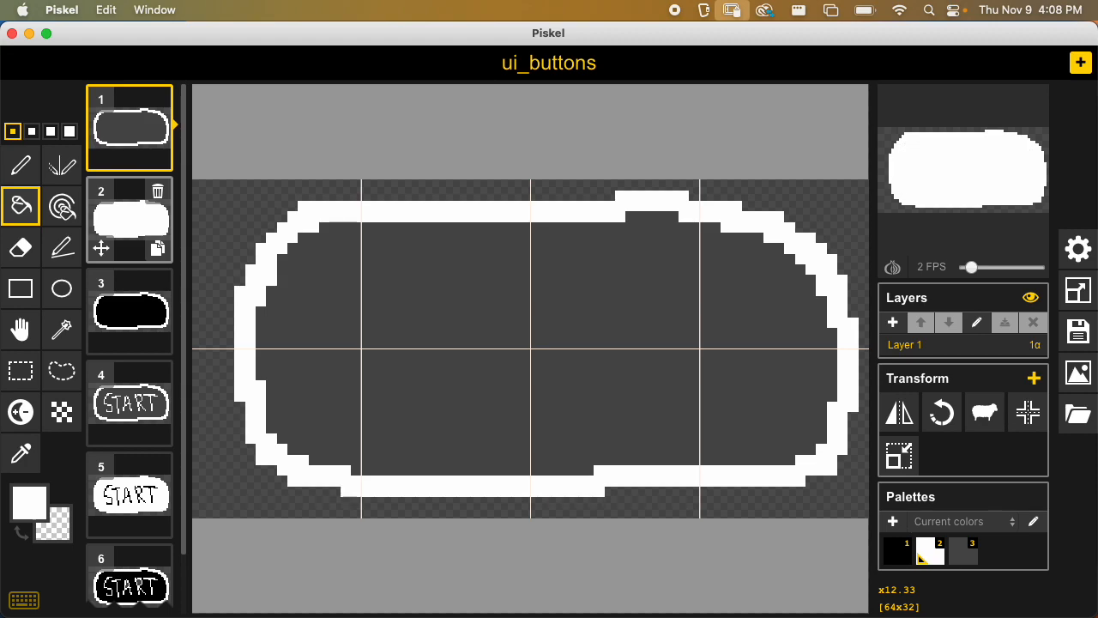
{"action": "key", "text": "Down"}
{"action": "key", "text": "Down"}
{"action": "key", "text": "Down"}
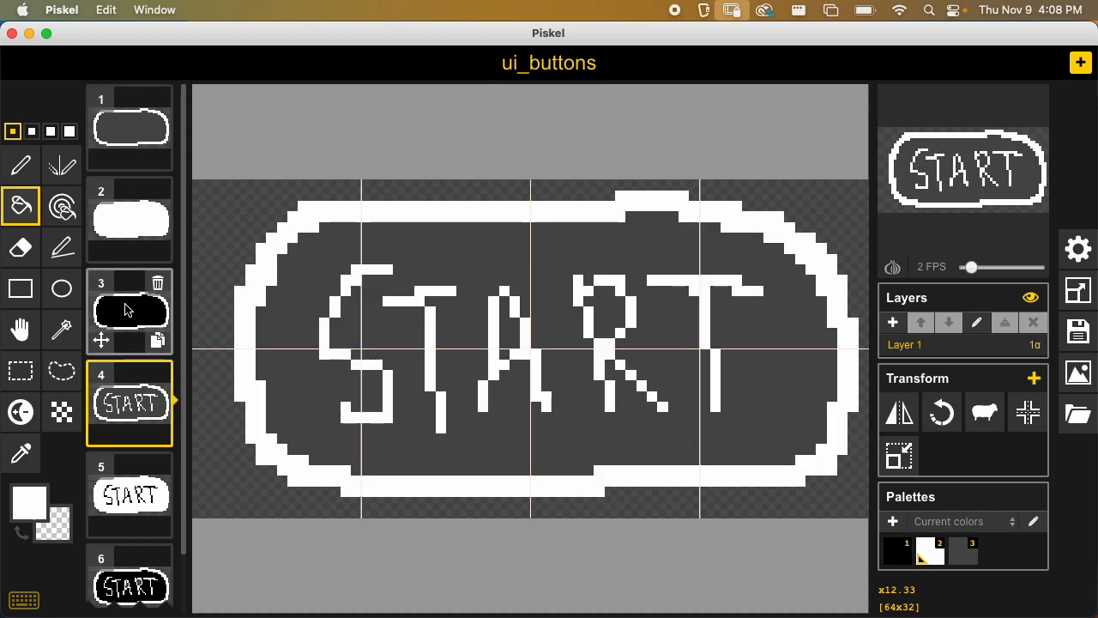
In frame 6, fill the gray insides of the letters A and R with black
{"action": "scroll", "coordinate": [126, 311], "scroll_direction": "down", "scroll_amount": 2}
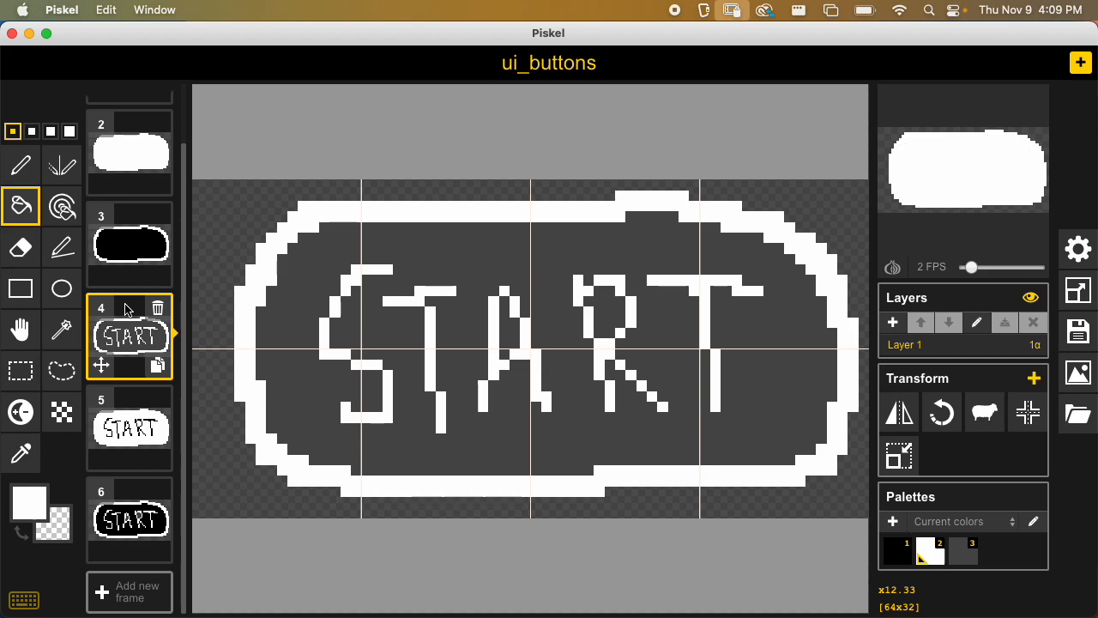
{"action": "left_click", "coordinate": [136, 504]}
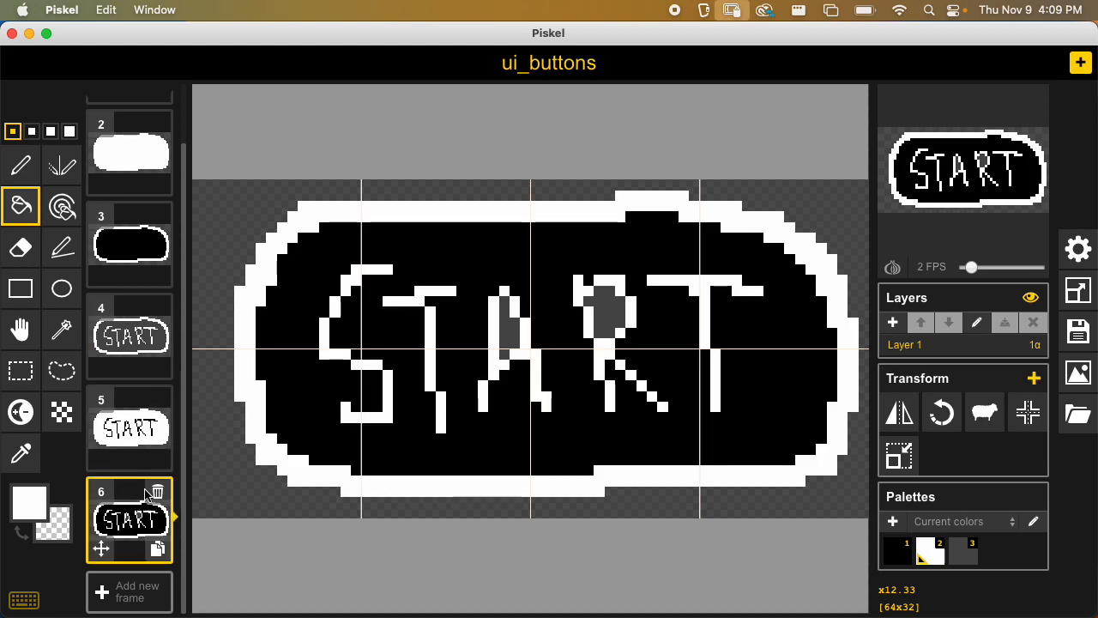
{"action": "key", "text": "1"}
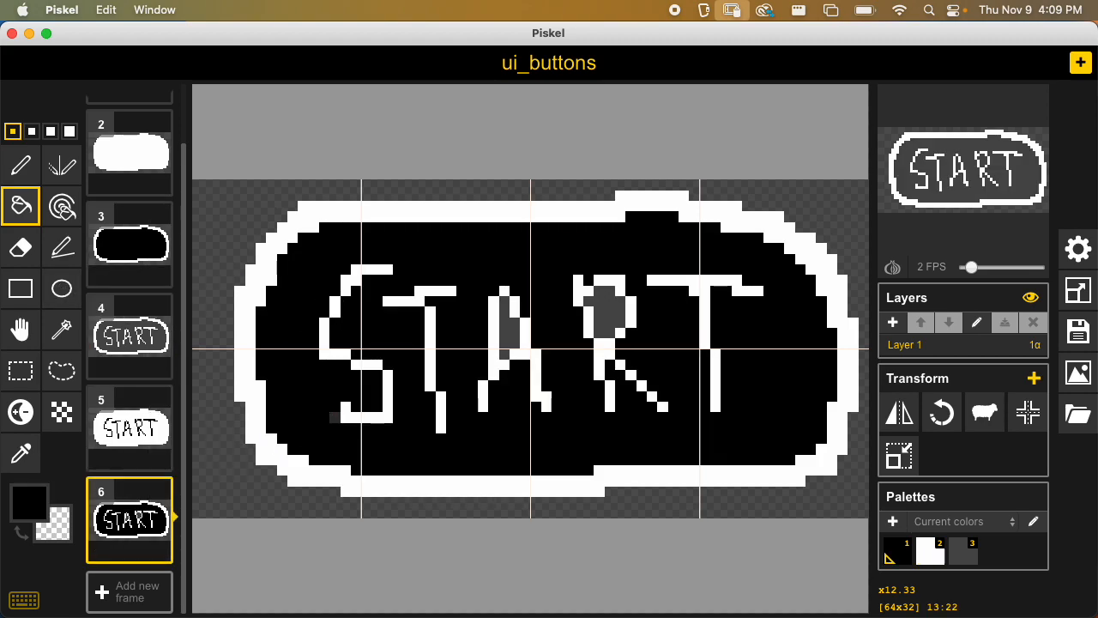
{"action": "left_click", "coordinate": [511, 333]}
{"action": "left_click", "coordinate": [607, 310]}
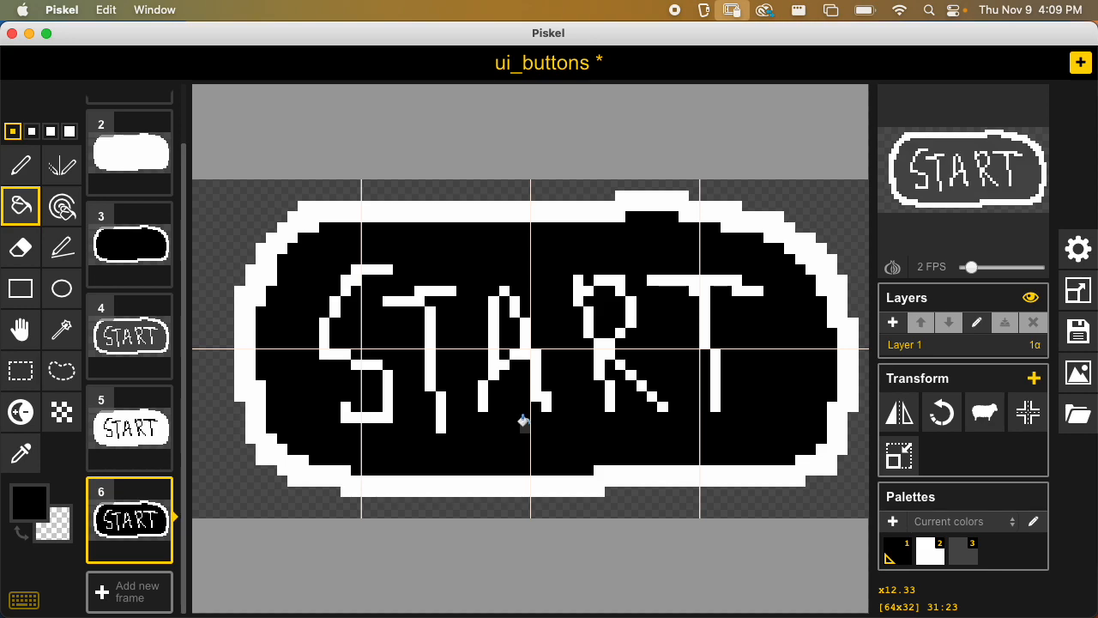
Duplicate the blank gray button in frame 1 and move the copy to the end of the frame list as frame 7
{"action": "scroll", "coordinate": [157, 343], "scroll_direction": "up", "scroll_amount": 3}
{"action": "scroll", "coordinate": [152, 352], "scroll_direction": "down", "scroll_amount": 3}
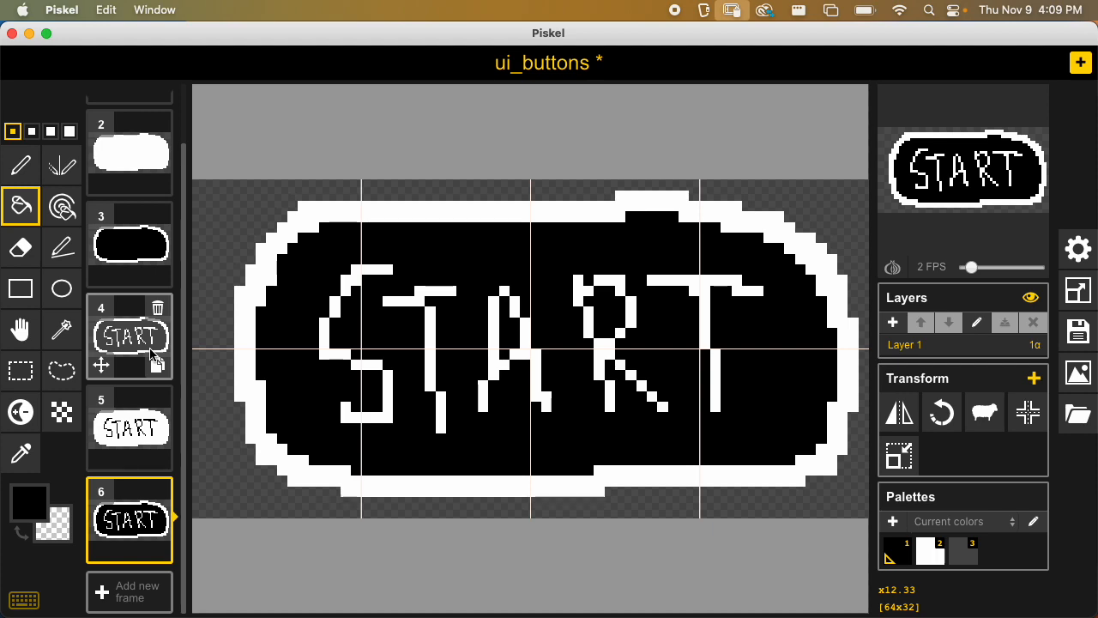
{"action": "mouse_move", "coordinate": [151, 446]}
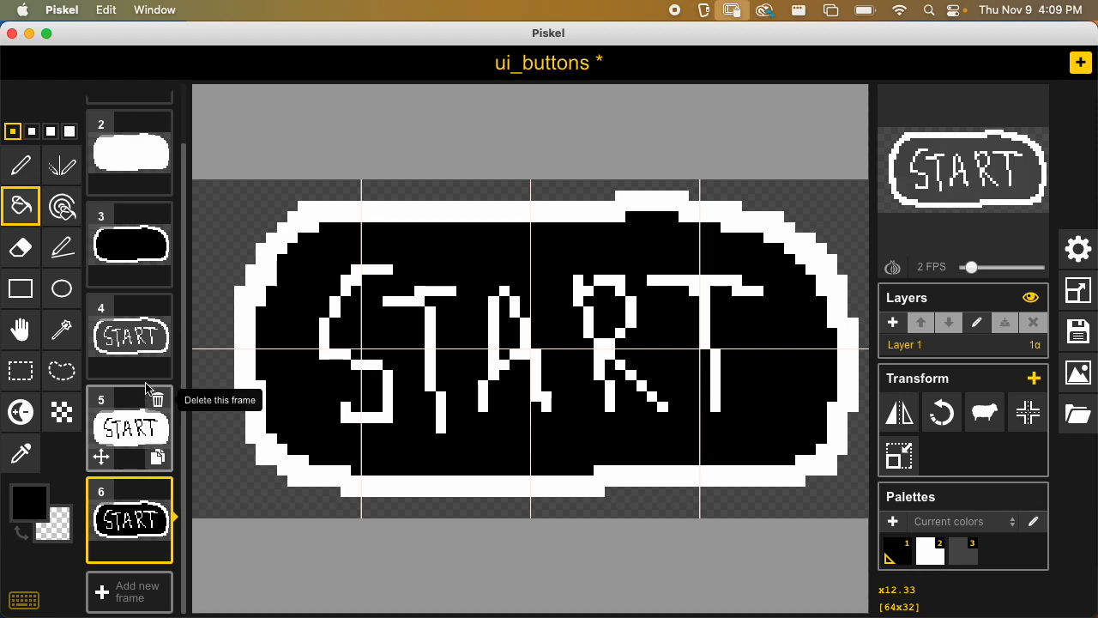
{"action": "scroll", "coordinate": [157, 377], "scroll_direction": "up", "scroll_amount": 2}
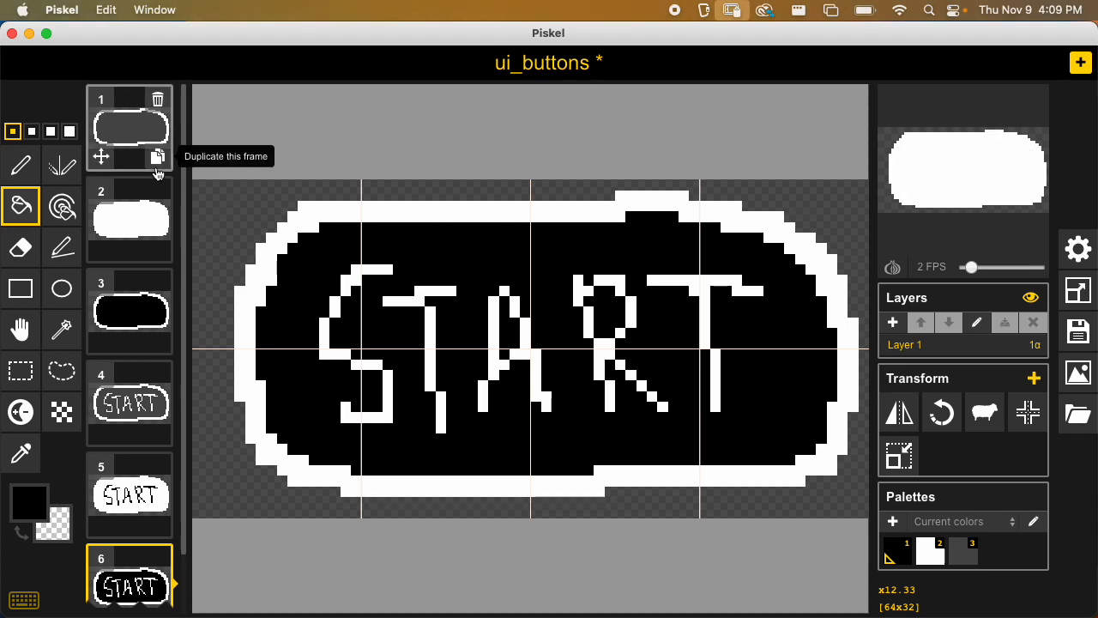
{"action": "left_click", "coordinate": [158, 158]}
{"action": "scroll", "coordinate": [171, 292], "scroll_direction": "down", "scroll_amount": 3}
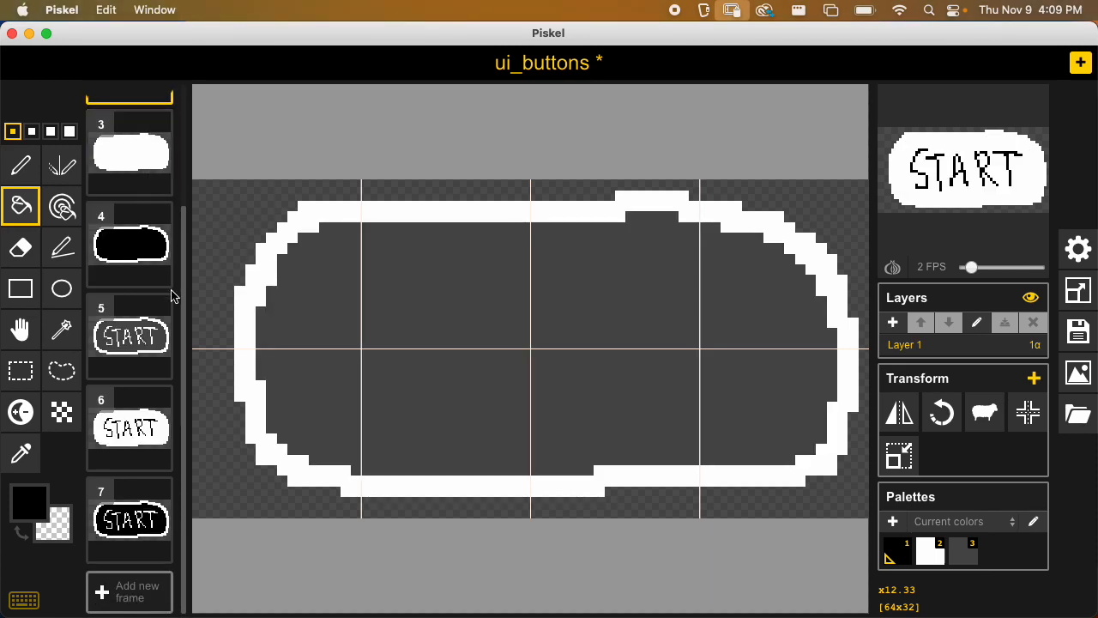
{"action": "scroll", "coordinate": [163, 257], "scroll_direction": "up", "scroll_amount": 5}
{"action": "left_click_drag", "start_coordinate": [135, 219], "coordinate": [159, 566]}
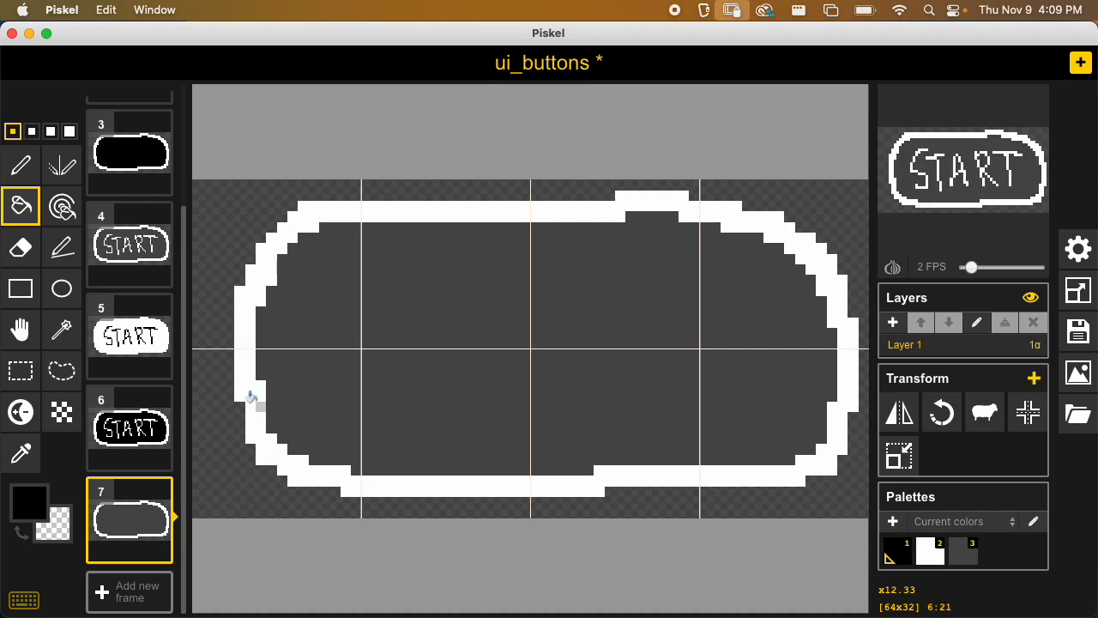
Draw the word QUIT in white across the blank button in frame 7 with the Pen tool
{"action": "key", "text": "p"}
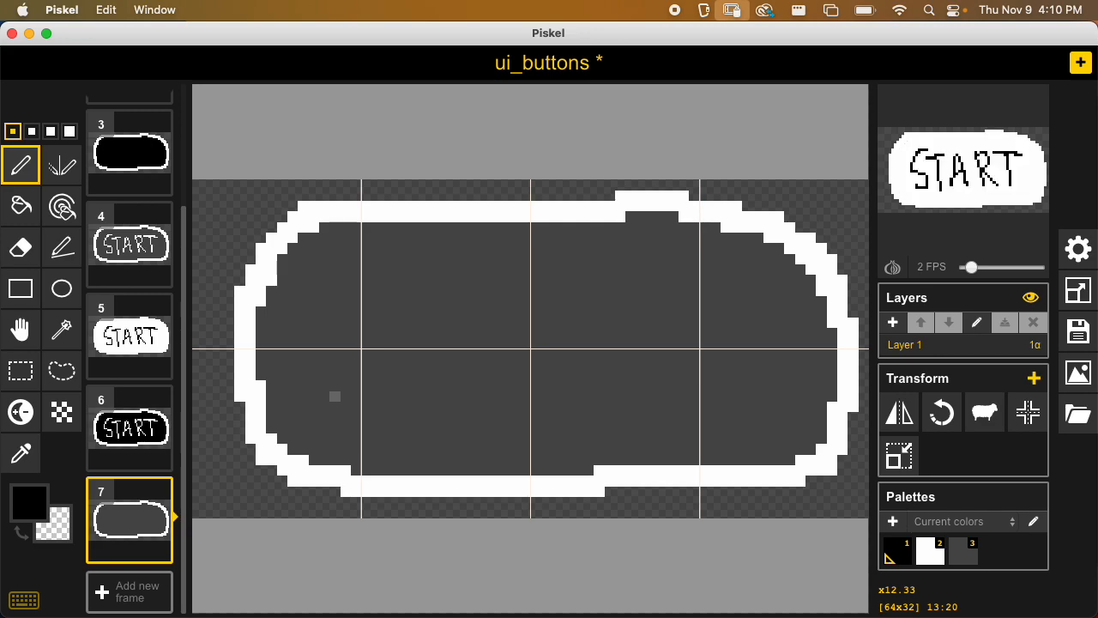
{"action": "key", "text": "2"}
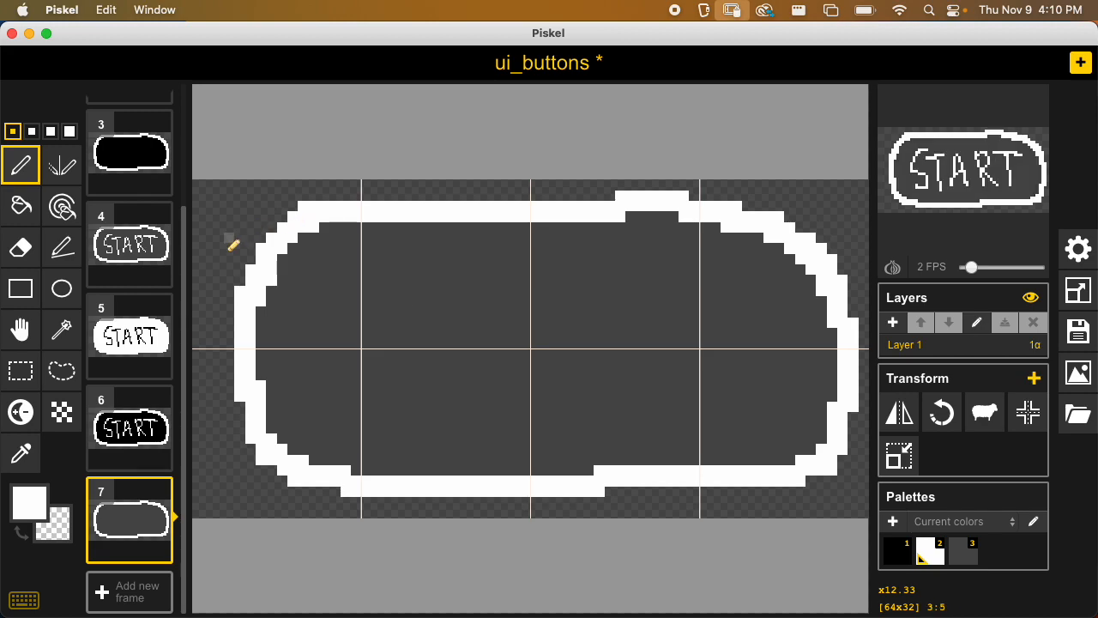
{"action": "mouse_move", "coordinate": [368, 280]}
{"action": "left_mouse_down"}
{"action": "mouse_move", "coordinate": [382, 401]}
{"action": "mouse_move", "coordinate": [377, 280]}
{"action": "left_mouse_up"}
{"action": "left_click_drag", "start_coordinate": [378, 364], "coordinate": [409, 419]}
{"action": "left_click", "coordinate": [462, 301]}
{"action": "left_click_drag", "start_coordinate": [462, 302], "coordinate": [605, 279]}
{"action": "mouse_move", "coordinate": [575, 281]}
{"action": "left_mouse_down"}
{"action": "mouse_move", "coordinate": [574, 387]}
{"action": "mouse_move", "coordinate": [624, 386]}
{"action": "left_mouse_up"}
{"action": "left_click_drag", "start_coordinate": [639, 292], "coordinate": [743, 292]}
{"action": "left_click_drag", "start_coordinate": [693, 290], "coordinate": [684, 403]}
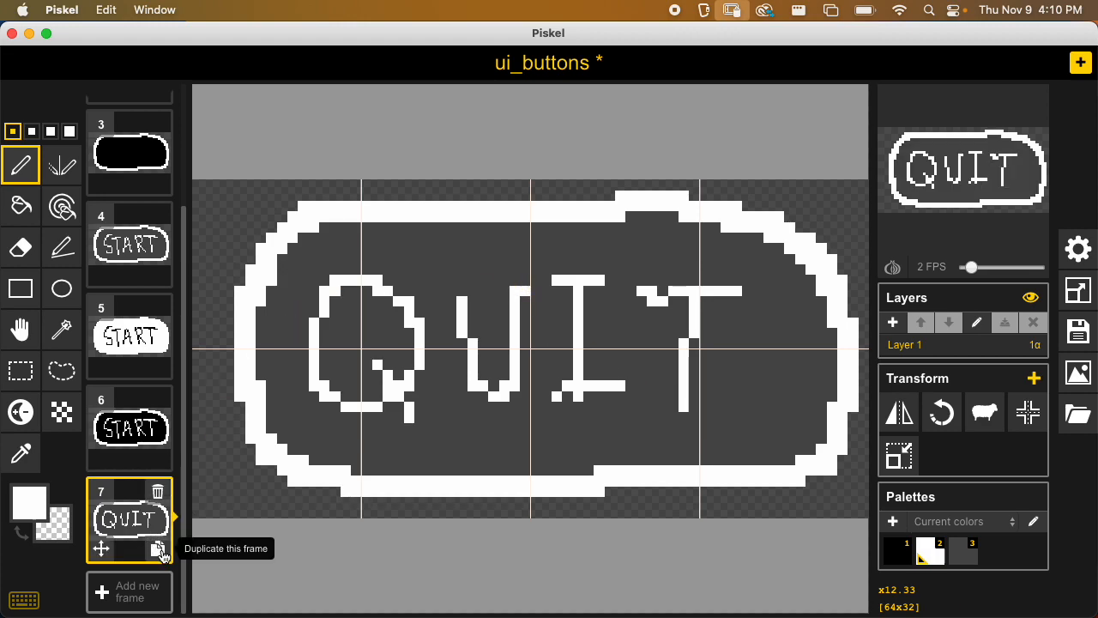
Duplicate the QUIT button frame twice so that frames 7 to 9 all hold it
{"action": "left_click", "coordinate": [159, 550]}
{"action": "scroll", "coordinate": [162, 553], "scroll_direction": "down", "scroll_amount": 2}
{"action": "left_click", "coordinate": [159, 550]}
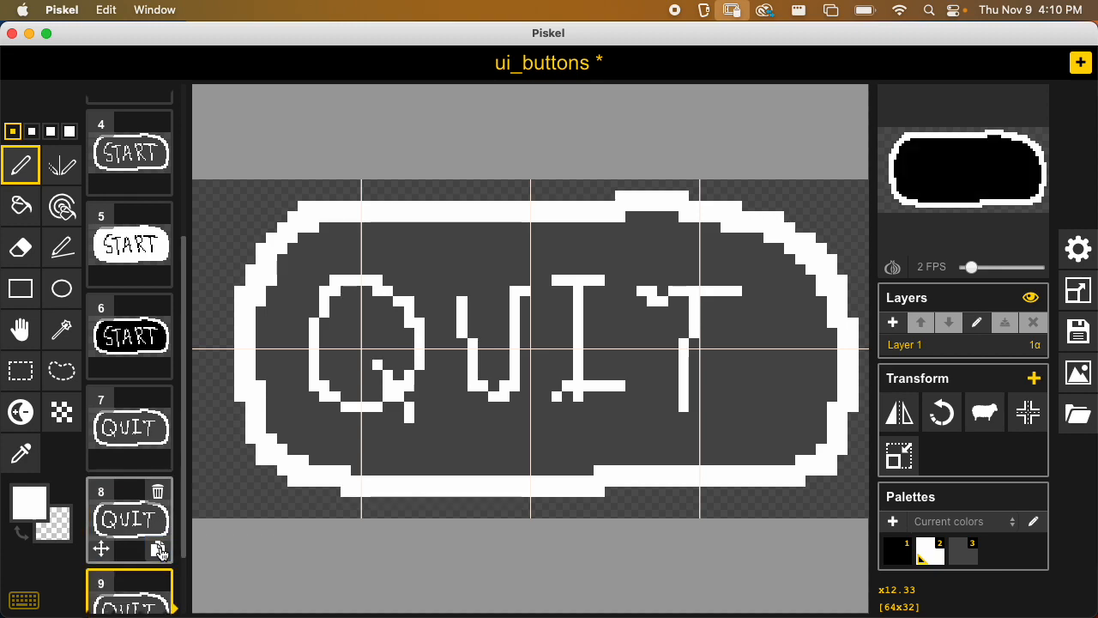
{"action": "scroll", "coordinate": [164, 491], "scroll_direction": "down", "scroll_amount": 2}
Look through the whole frame list, from the blank buttons past the START versions to the last QUIT frame
{"action": "scroll", "coordinate": [160, 370], "scroll_direction": "up", "scroll_amount": 8}
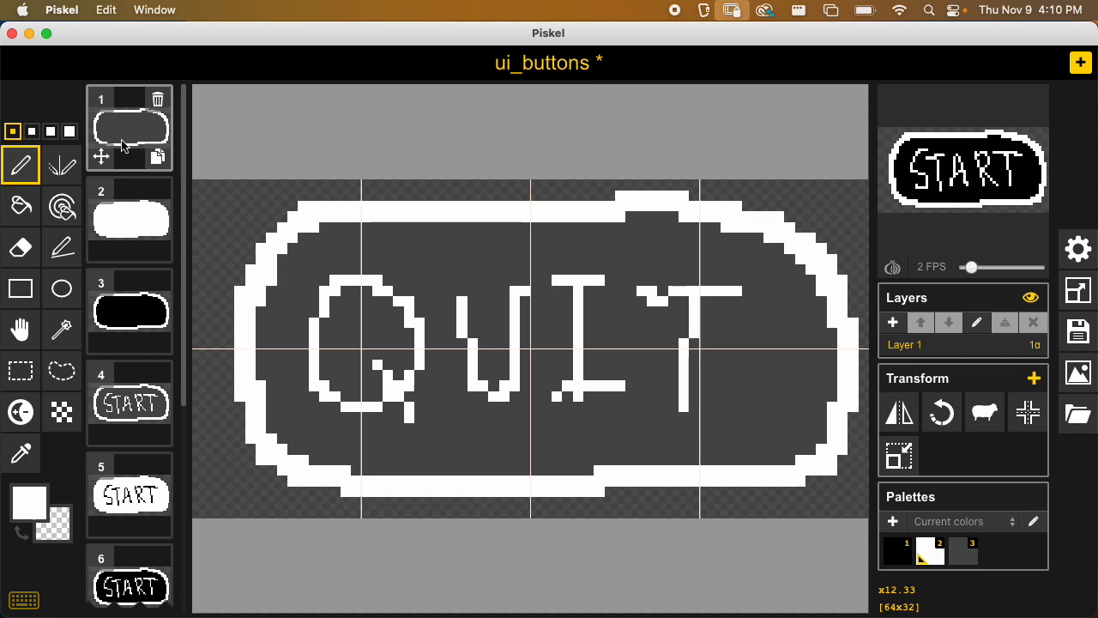
{"action": "scroll", "coordinate": [130, 151], "scroll_direction": "down", "scroll_amount": 1}
{"action": "scroll", "coordinate": [130, 151], "scroll_direction": "down", "scroll_amount": 1}
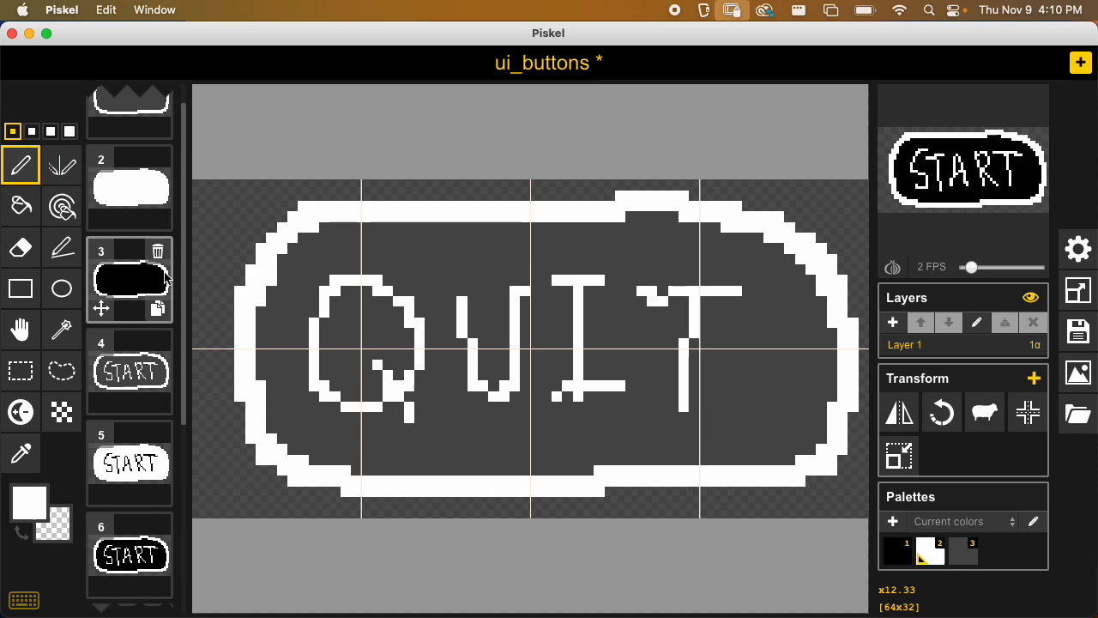
{"action": "key", "text": "shift+n"}
{"action": "key", "text": "shift+n"}
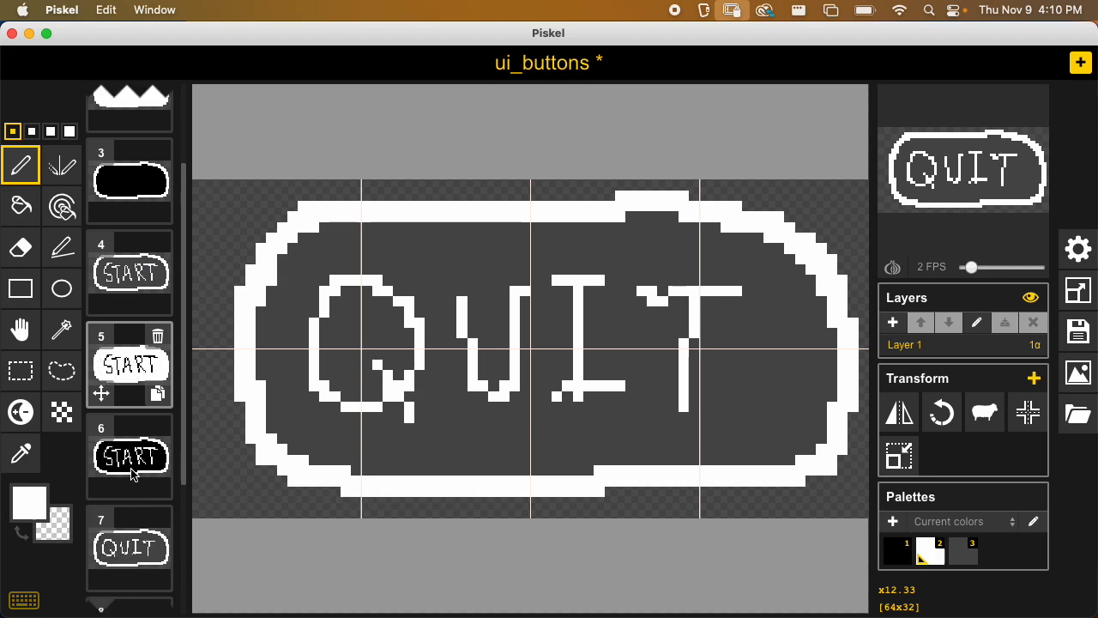
{"action": "scroll", "coordinate": [131, 475], "scroll_direction": "up", "scroll_amount": 5}
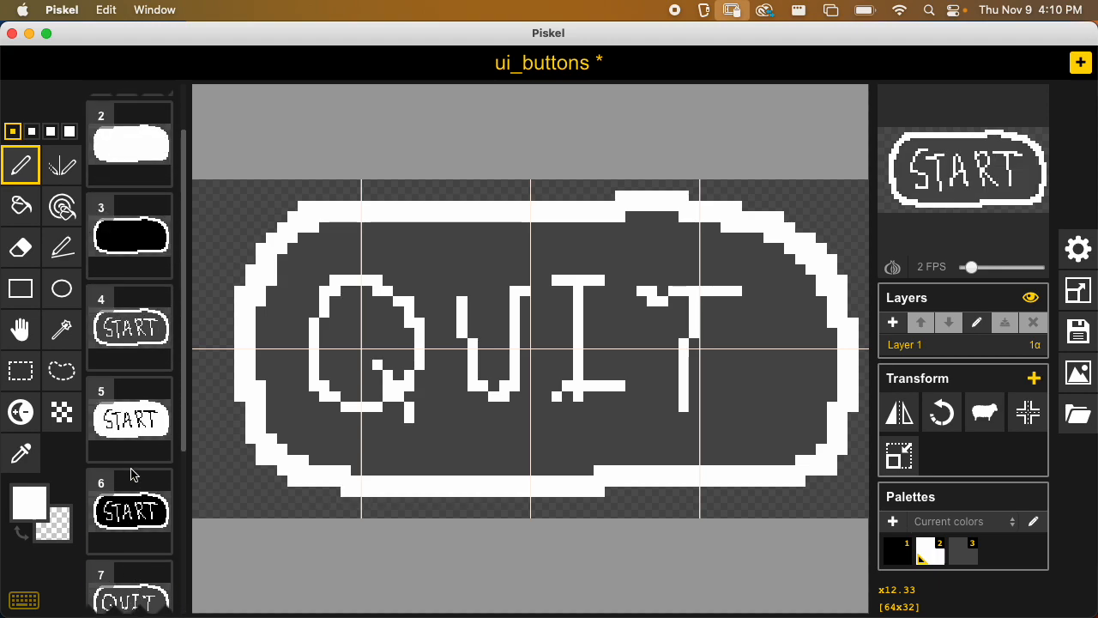
{"action": "scroll", "coordinate": [131, 395], "scroll_direction": "down", "scroll_amount": 3}
{"action": "scroll", "coordinate": [137, 390], "scroll_direction": "down", "scroll_amount": 2}
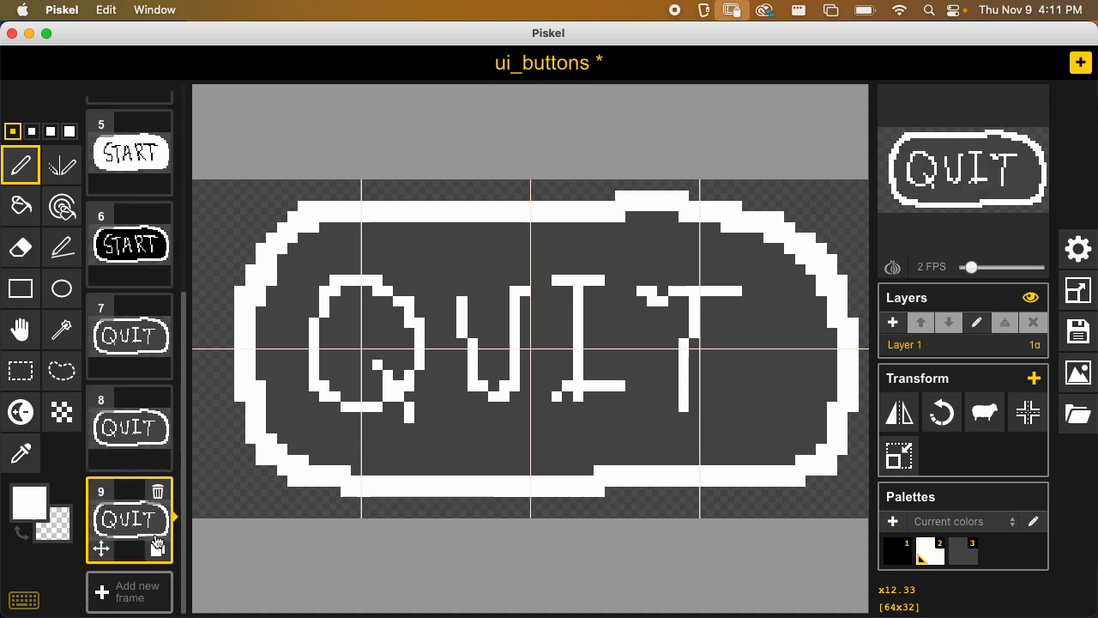
Recolor the gray interior of the QUIT button in frame 9 black, including the enclosed area inside the Q
{"action": "key", "text": "1"}
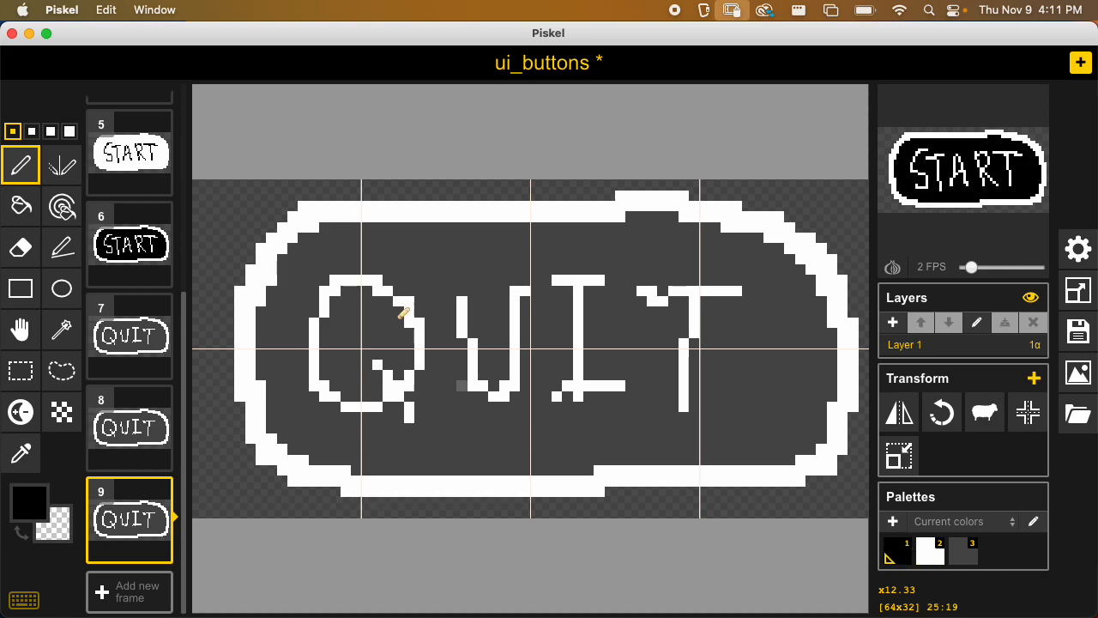
{"action": "key", "text": "b"}
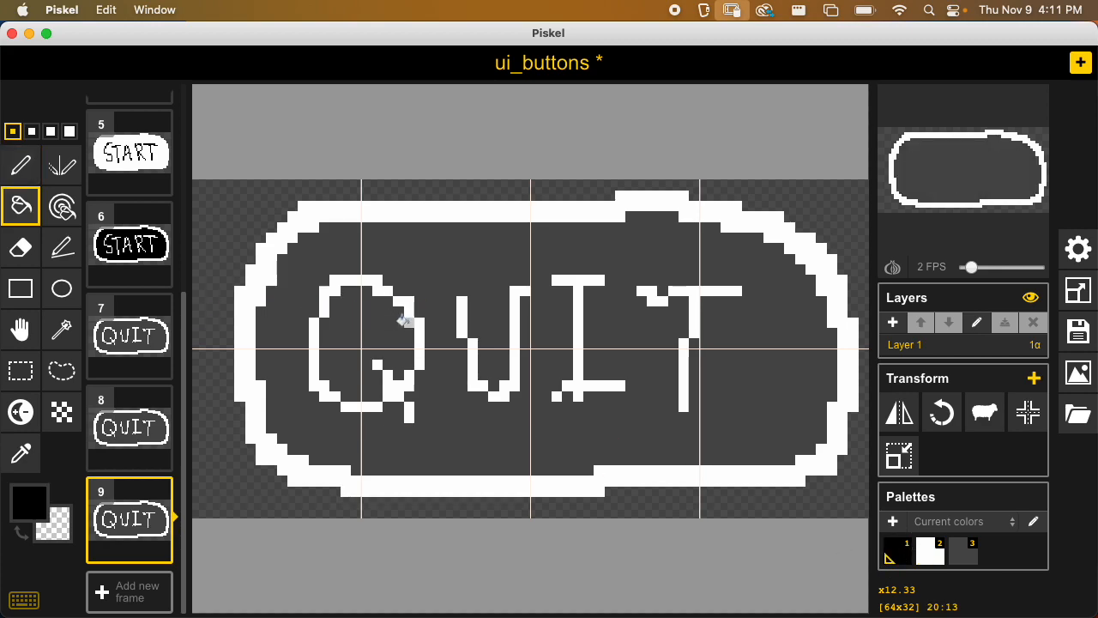
{"action": "left_click", "coordinate": [416, 262]}
{"action": "left_click", "coordinate": [373, 311]}
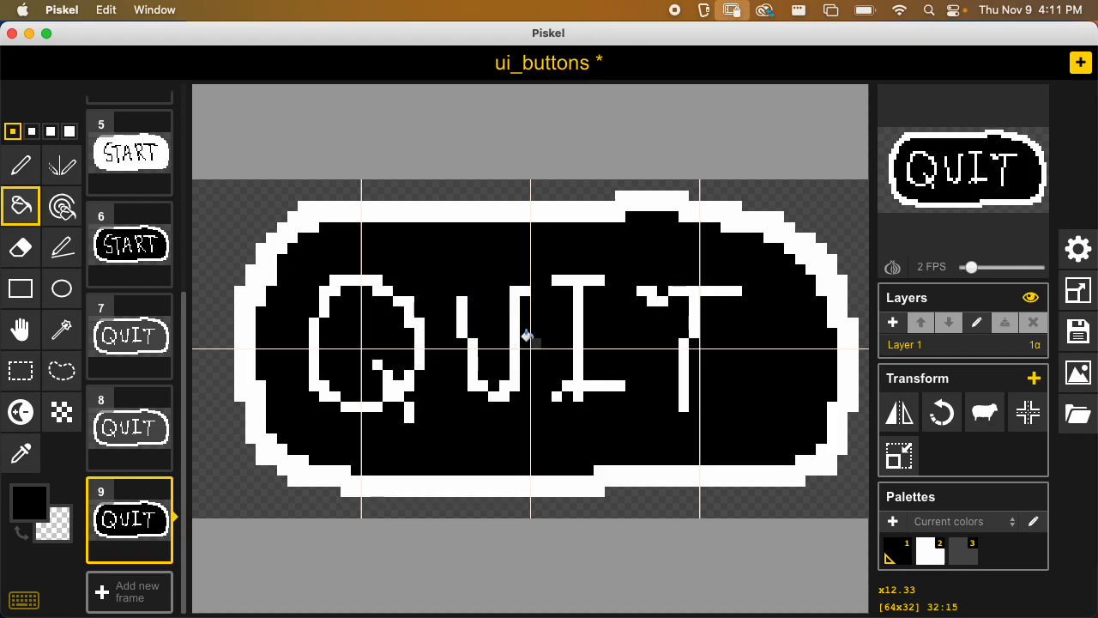
{"action": "key", "text": "super+z"}
{"action": "key", "text": "super+z"}
{"action": "left_click", "coordinate": [60, 206]}
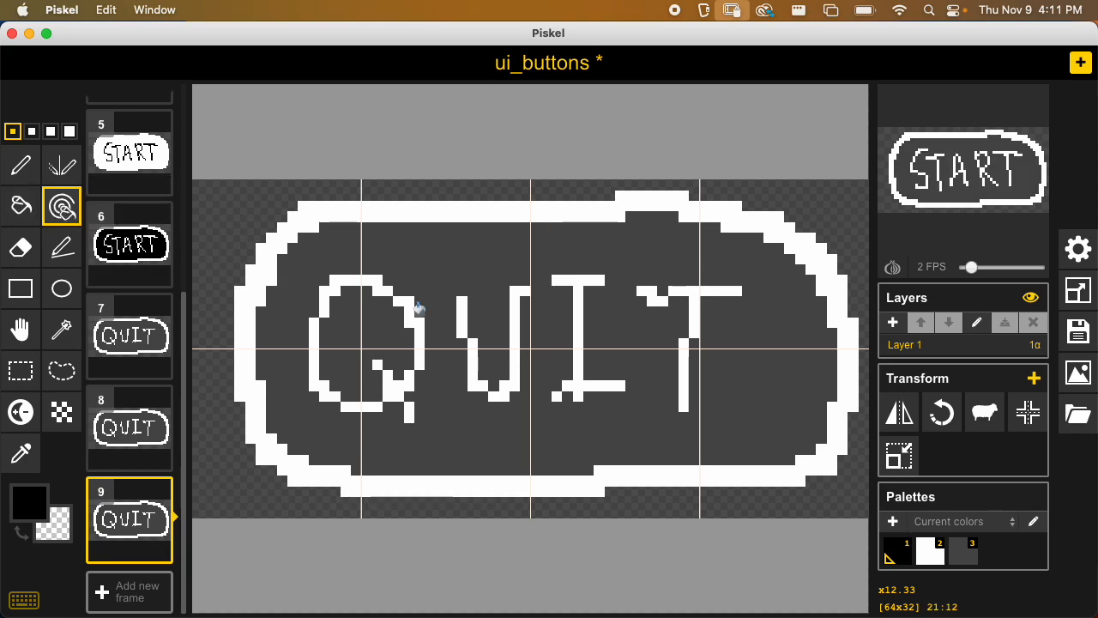
{"action": "left_click", "coordinate": [442, 266]}
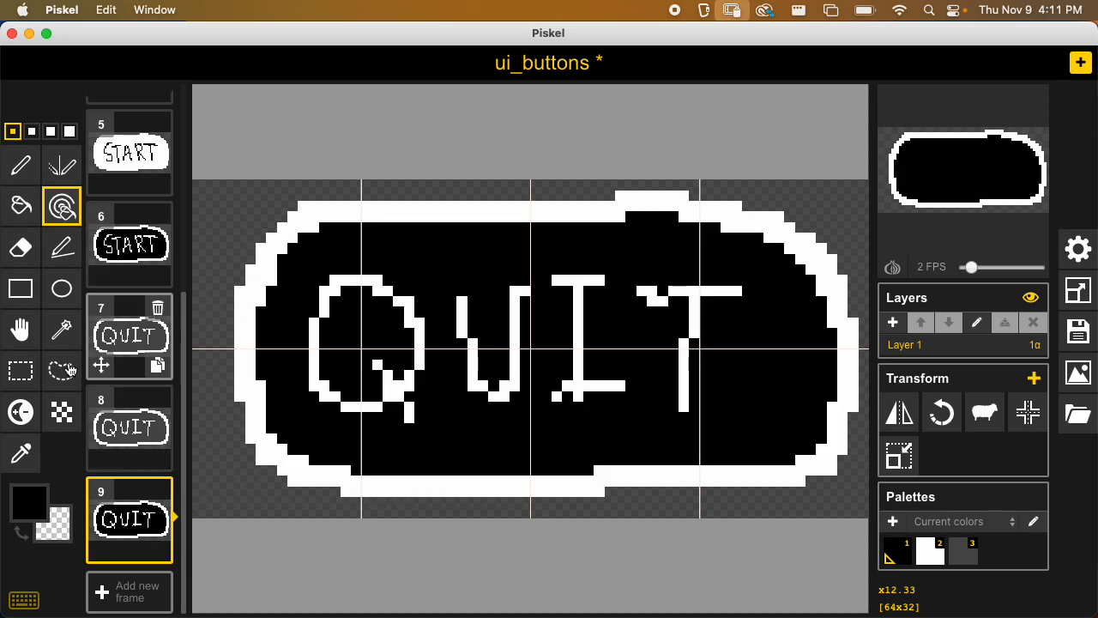
In frame 8, recolor the QUIT button's white outline and lettering black and its gray interior white
{"action": "left_click", "coordinate": [120, 426]}
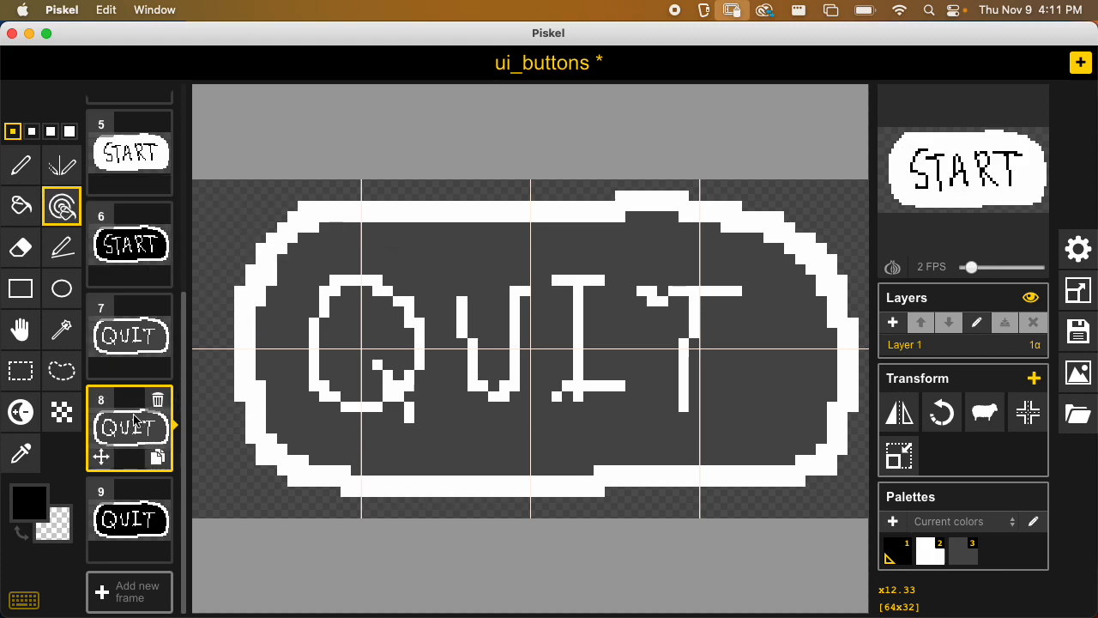
{"action": "left_click", "coordinate": [336, 279]}
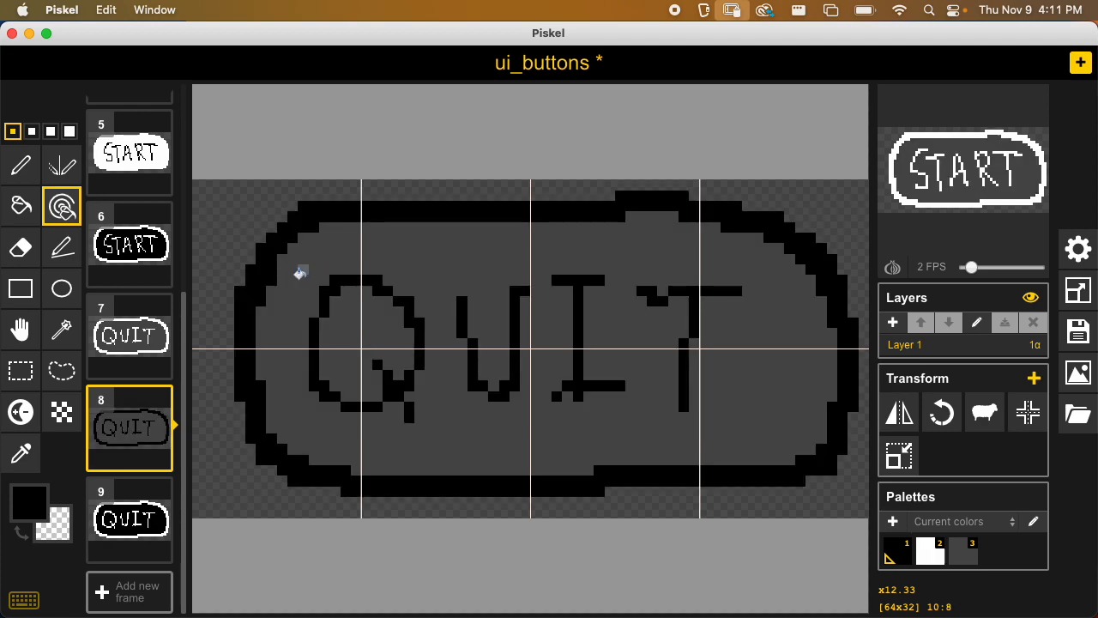
{"action": "key", "text": "2"}
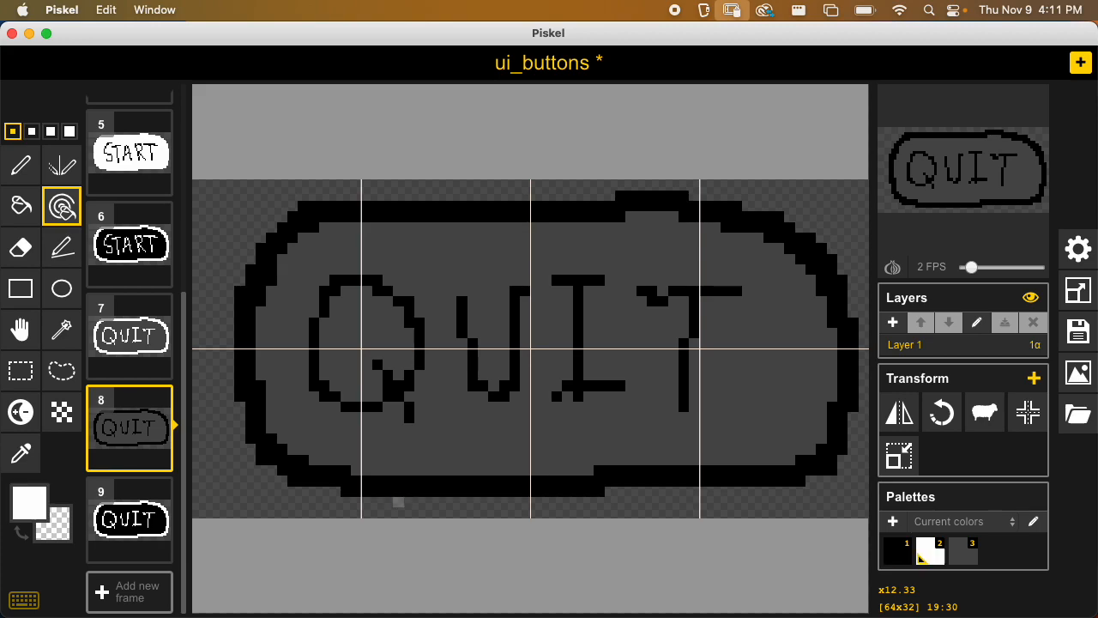
{"action": "left_click", "coordinate": [427, 241]}
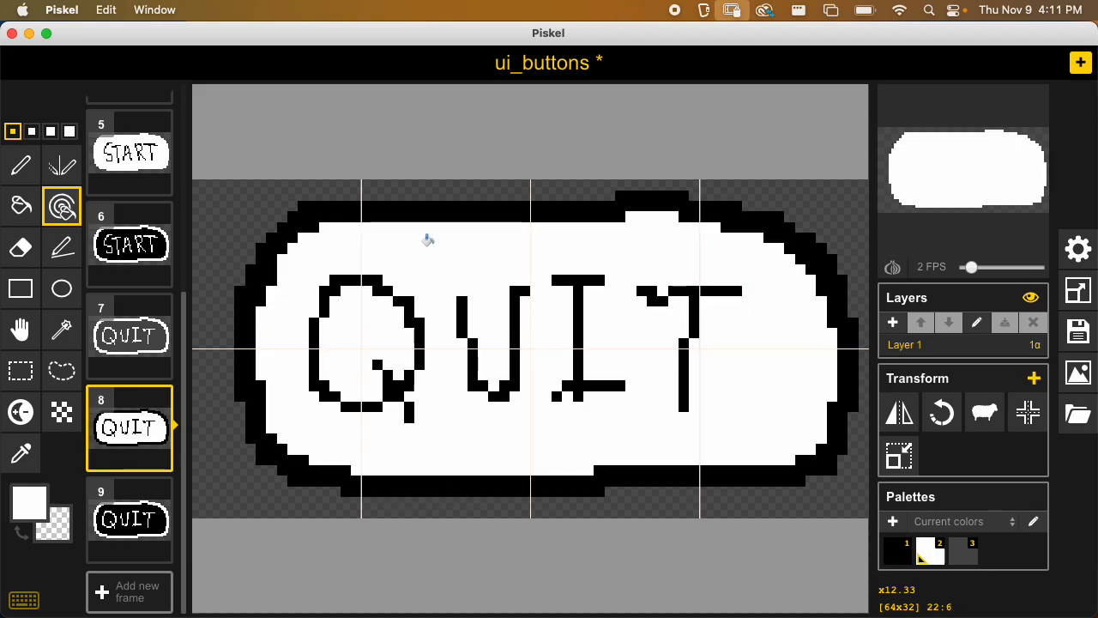
Fill only the black outline of the QUIT button in frame 8 with white, keeping the lettering black, and save the sprite
{"action": "left_click", "coordinate": [387, 206]}
{"action": "key", "text": "super+z"}
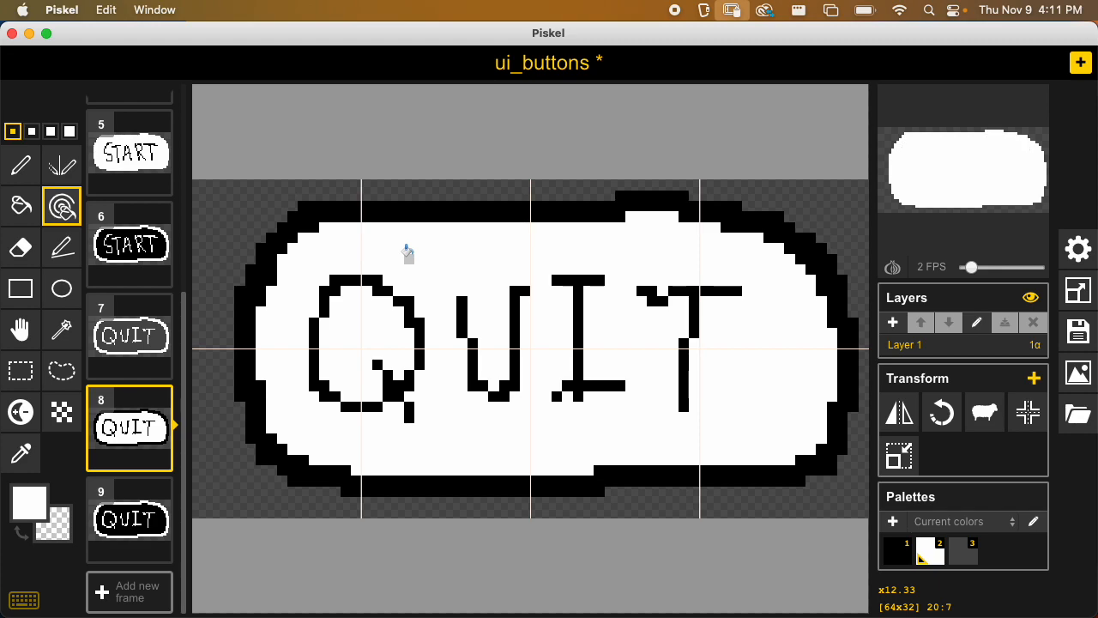
{"action": "left_click", "coordinate": [22, 206]}
{"action": "left_click", "coordinate": [439, 209]}
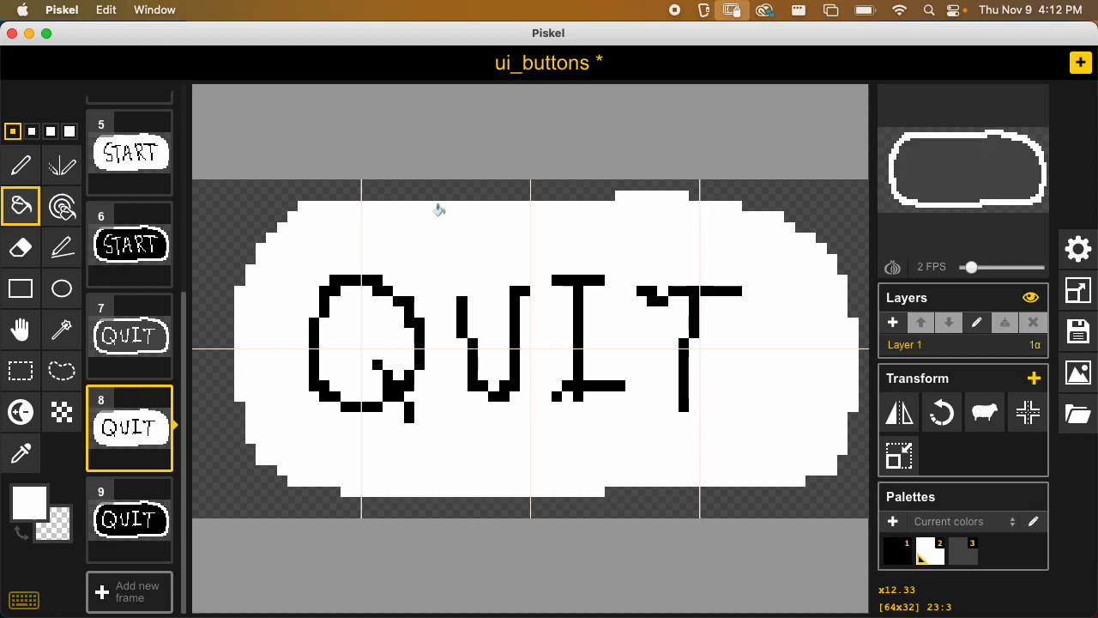
{"action": "scroll", "coordinate": [177, 304], "scroll_direction": "up", "scroll_amount": 5}
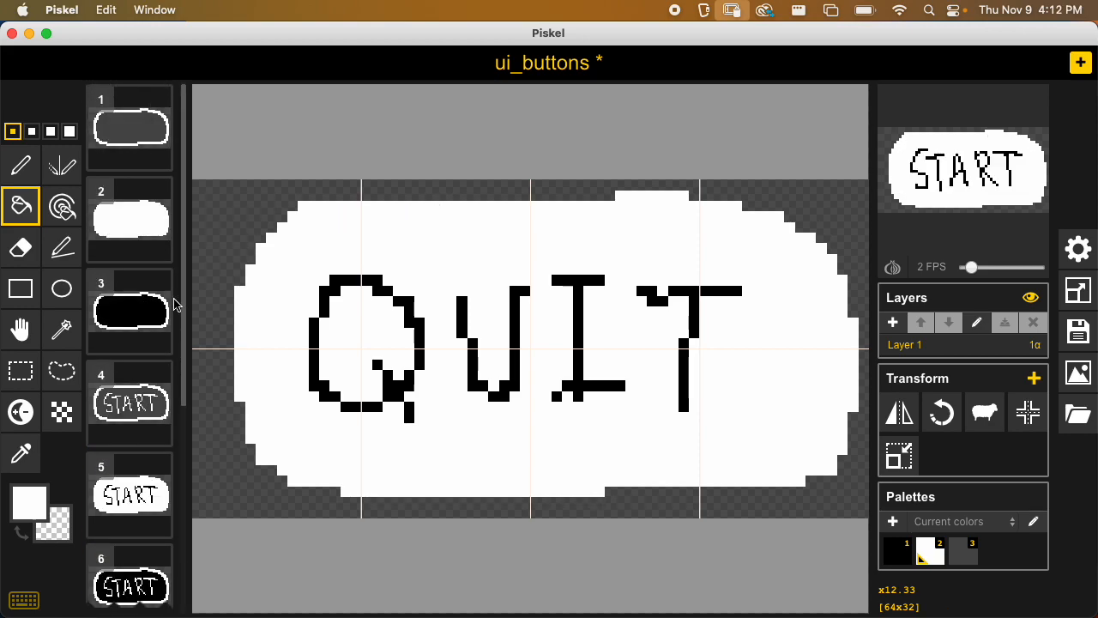
{"action": "key", "text": "super+s"}
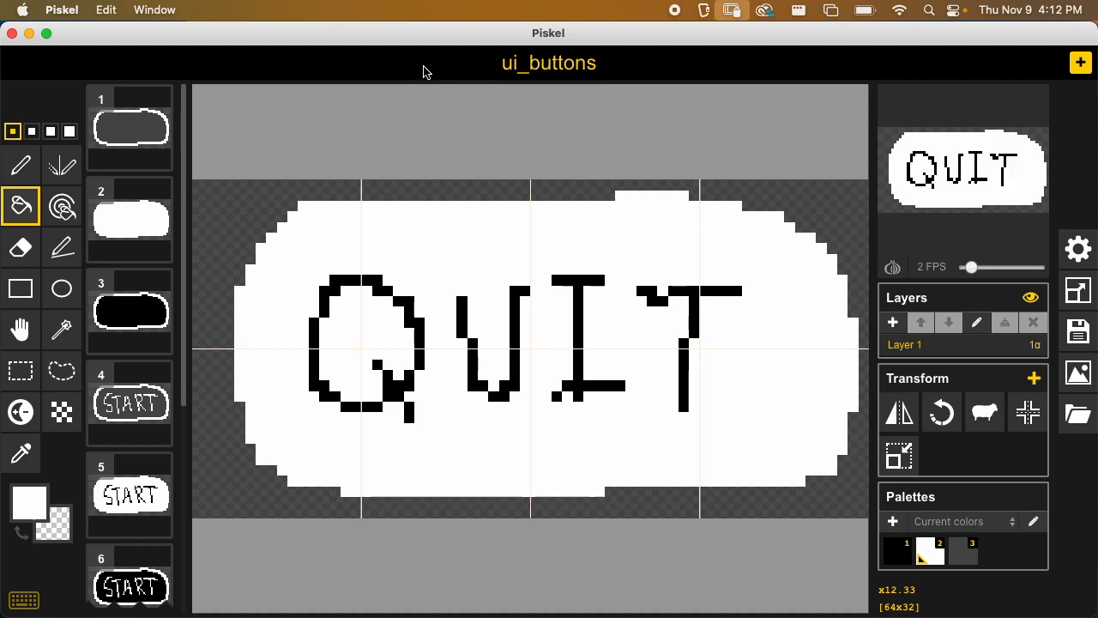
Export the frames as a ZIP of PNGs with the prefix ui_button_, saved as ui_buttons in the MyGame Sprites folder
{"action": "left_click", "coordinate": [1077, 373]}
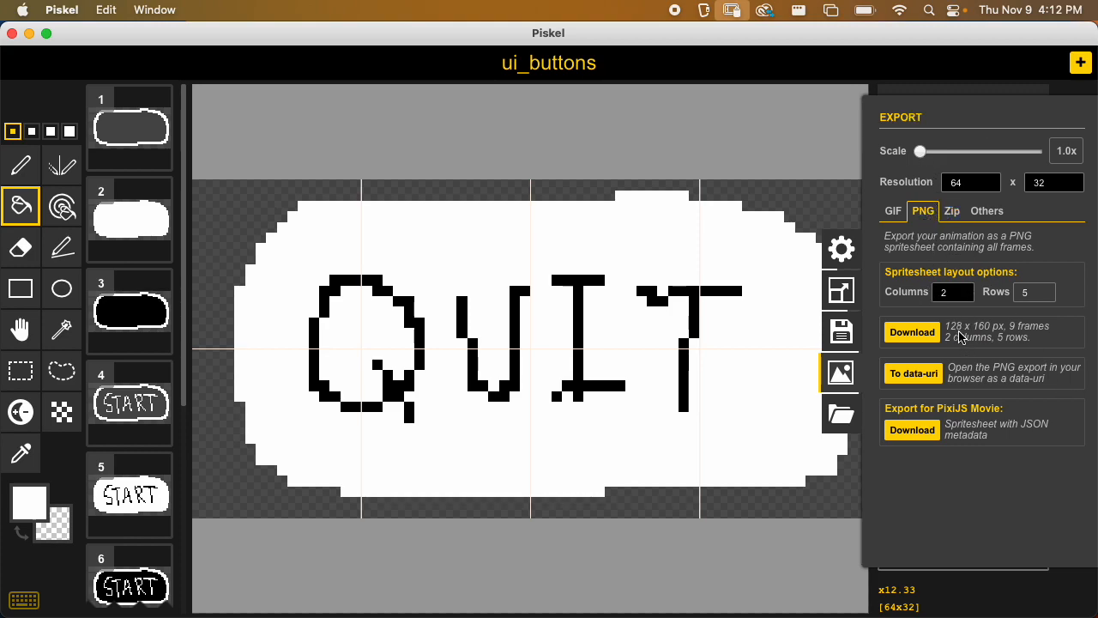
{"action": "left_click", "coordinate": [951, 215]}
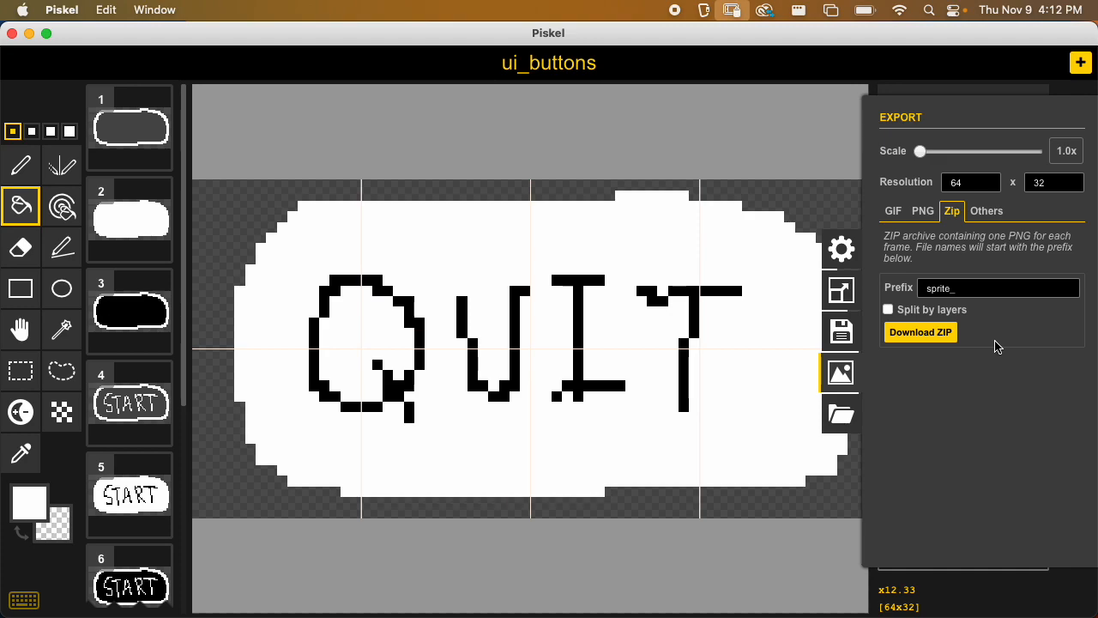
{"action": "double_click", "coordinate": [986, 292]}
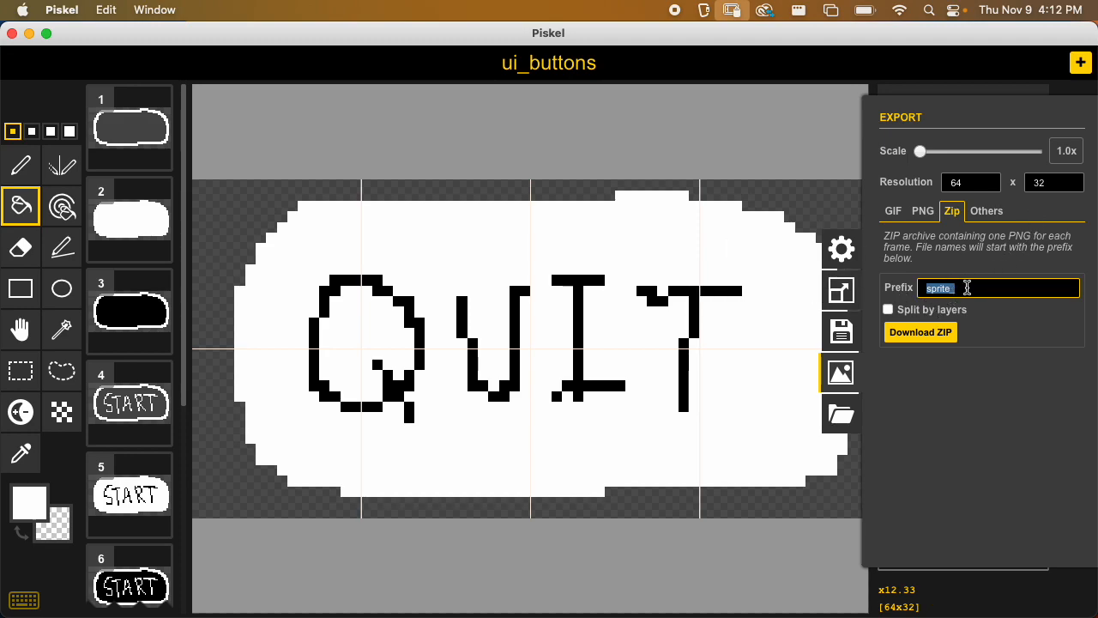
{"action": "type", "text": "ui"}
{"action": "left_click", "coordinate": [941, 334]}
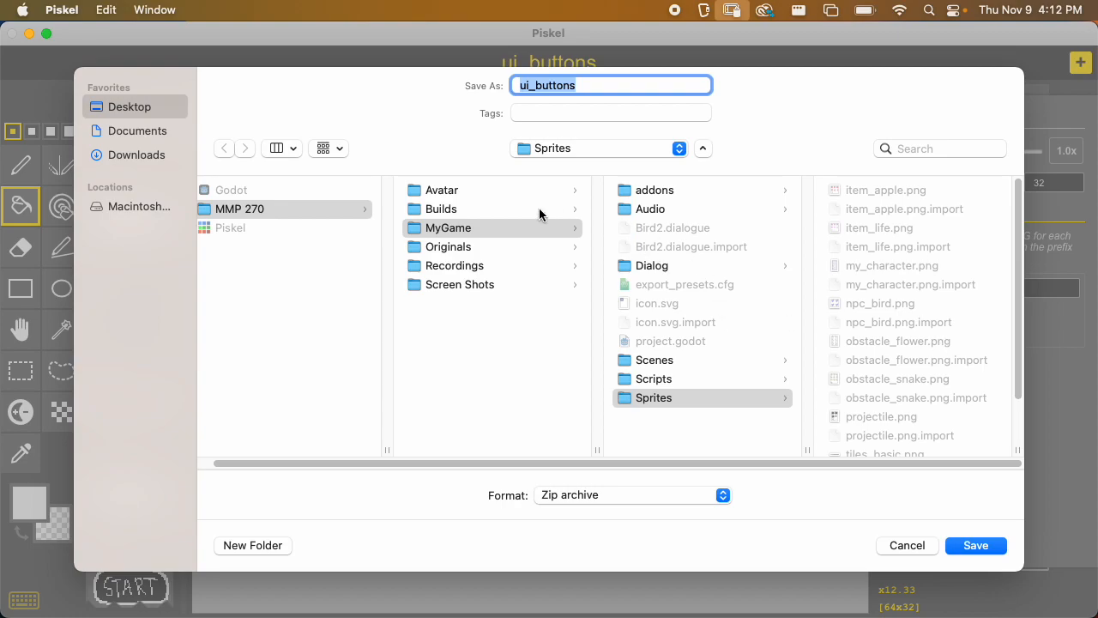
{"action": "left_click", "coordinate": [480, 230]}
{"action": "left_click", "coordinate": [652, 397]}
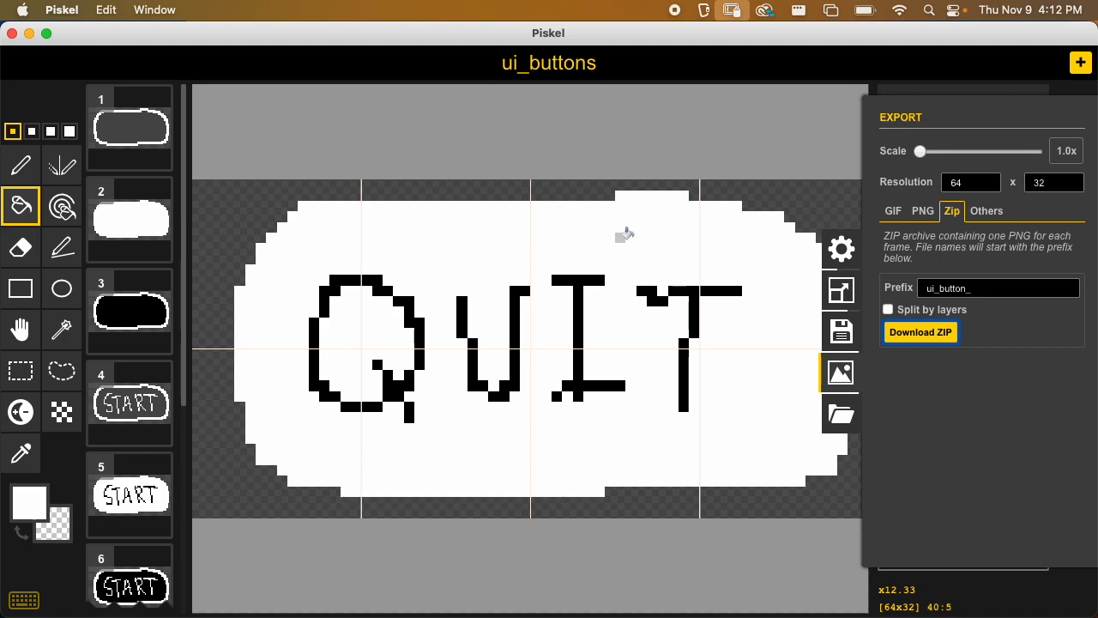
{"action": "left_click", "coordinate": [841, 371]}
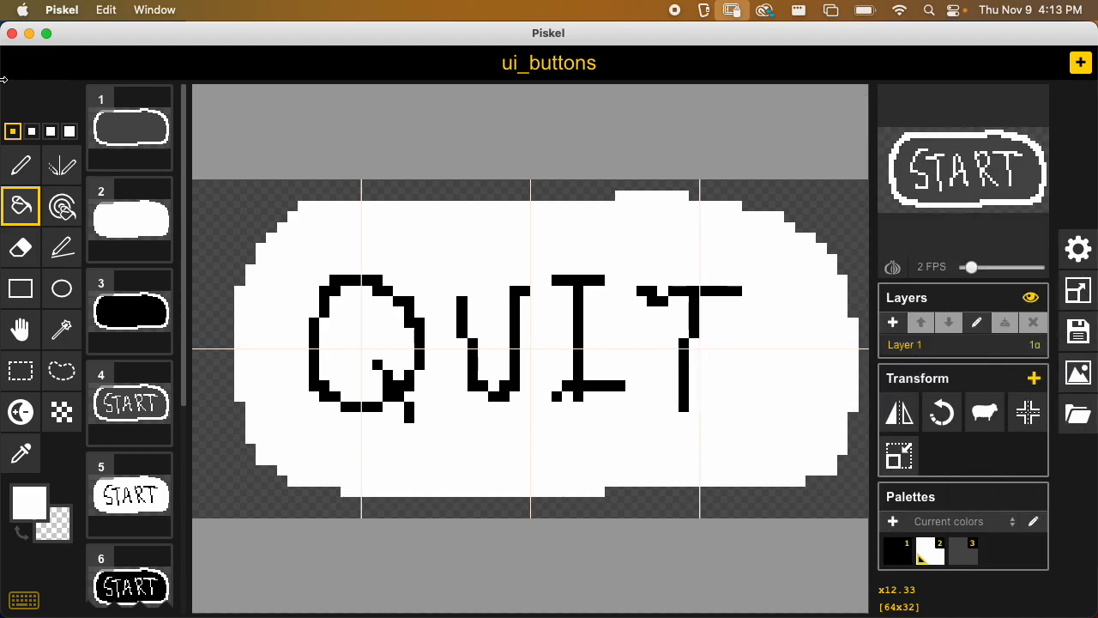
Switch to Finder, go to the Sprites folder of MyGame in MMP 270 and extract ui_buttons.zip there
{"action": "mouse_move", "coordinate": [1095, 101]}
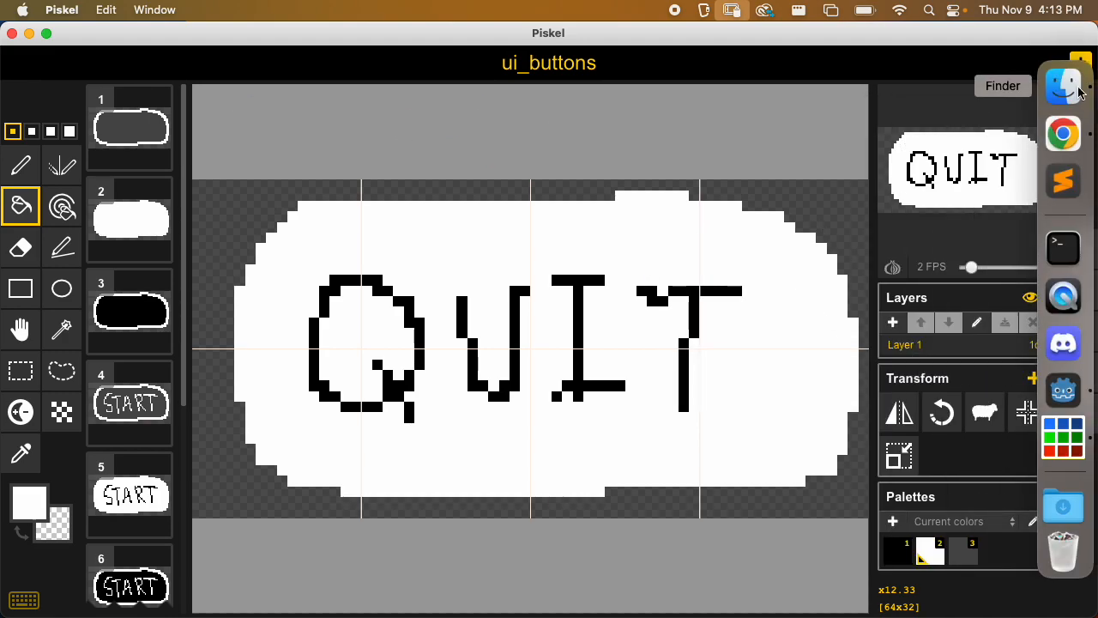
{"action": "left_click", "coordinate": [1061, 86]}
{"action": "left_click", "coordinate": [241, 98]}
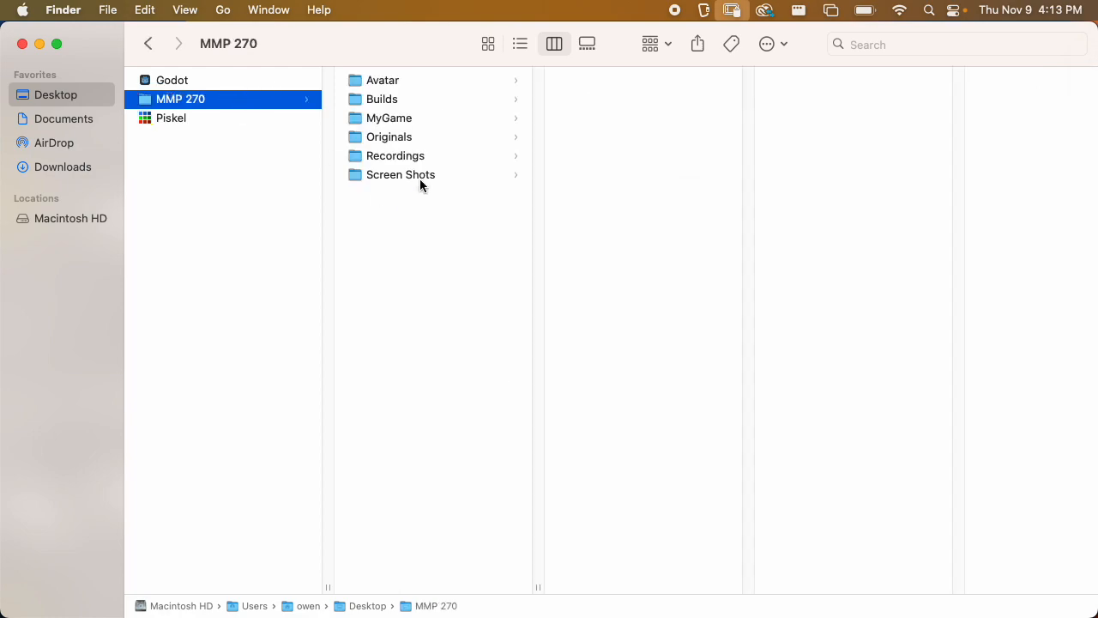
{"action": "left_click", "coordinate": [408, 117]}
{"action": "left_click", "coordinate": [598, 288]}
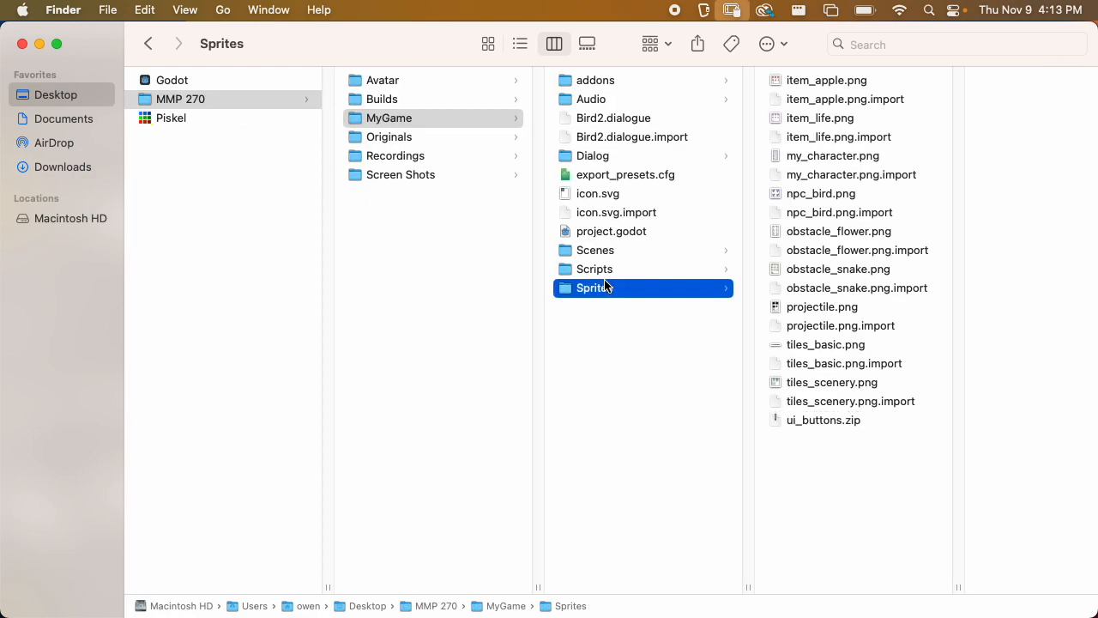
{"action": "left_click", "coordinate": [828, 421]}
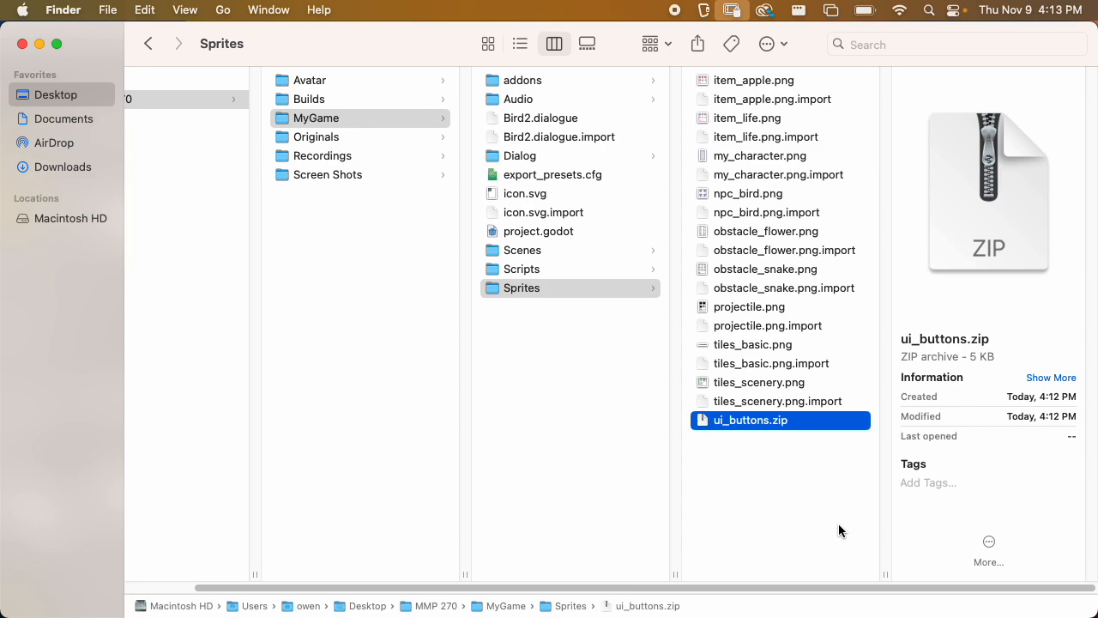
{"action": "double_click", "coordinate": [771, 421]}
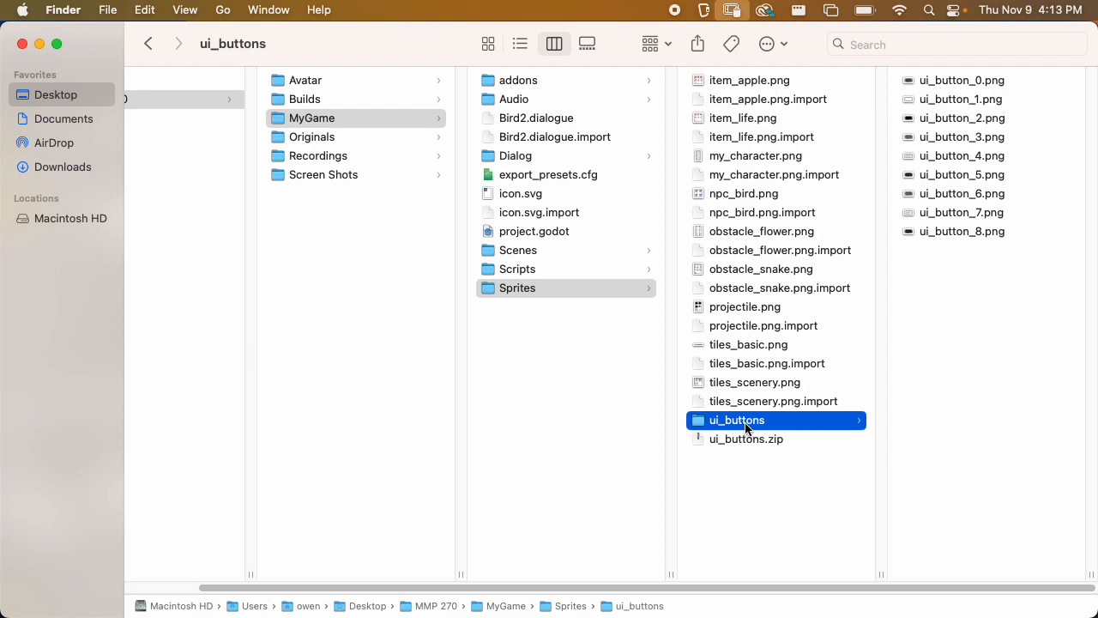
Preview the exported button images in the ui_buttons folder one after another, from ui_button_0.png onward
{"action": "left_click", "coordinate": [968, 80]}
{"action": "key", "text": "space"}
{"action": "key", "text": "Down"}
{"action": "key", "text": "Down"}
{"action": "key", "text": "Down"}
{"action": "key", "text": "Down"}
{"action": "key", "text": "Down"}
{"action": "key", "text": "Down"}
{"action": "key", "text": "Down"}
{"action": "key", "text": "Down"}
{"action": "key", "text": "Up"}
{"action": "key", "text": "Up"}
{"action": "key", "text": "Up"}
{"action": "key", "text": "Up"}
{"action": "key", "text": "Up"}
{"action": "key", "text": "Up"}
{"action": "key", "text": "Up"}
{"action": "key", "text": "Down"}
{"action": "key", "text": "Down"}
{"action": "key", "text": "Up"}
{"action": "key", "text": "Up"}
{"action": "key", "text": "Up"}
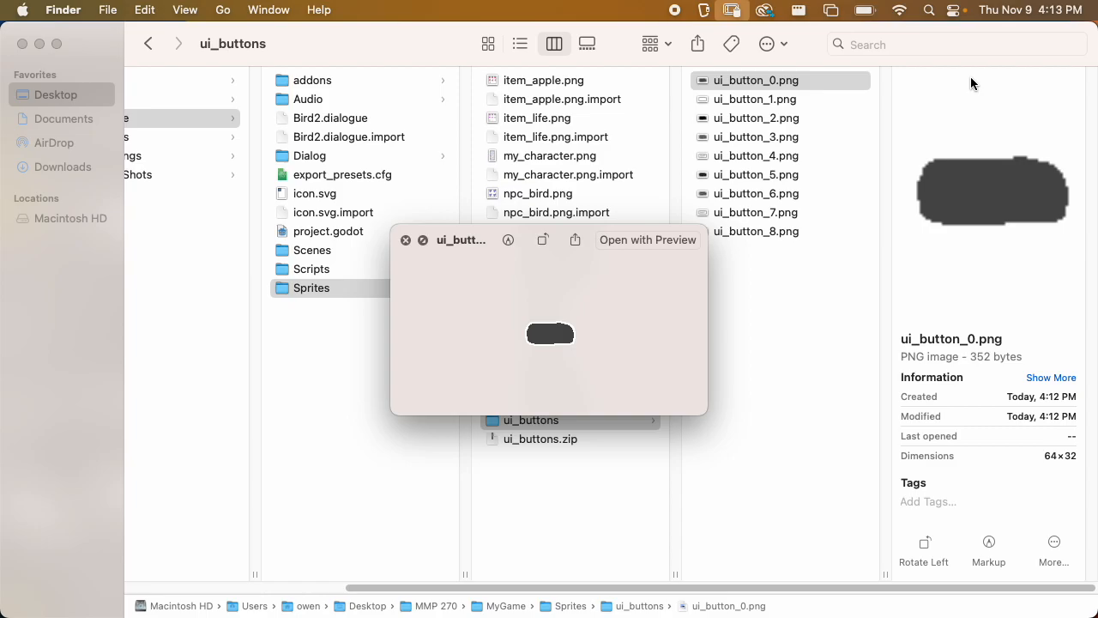
{"action": "key", "text": "space"}
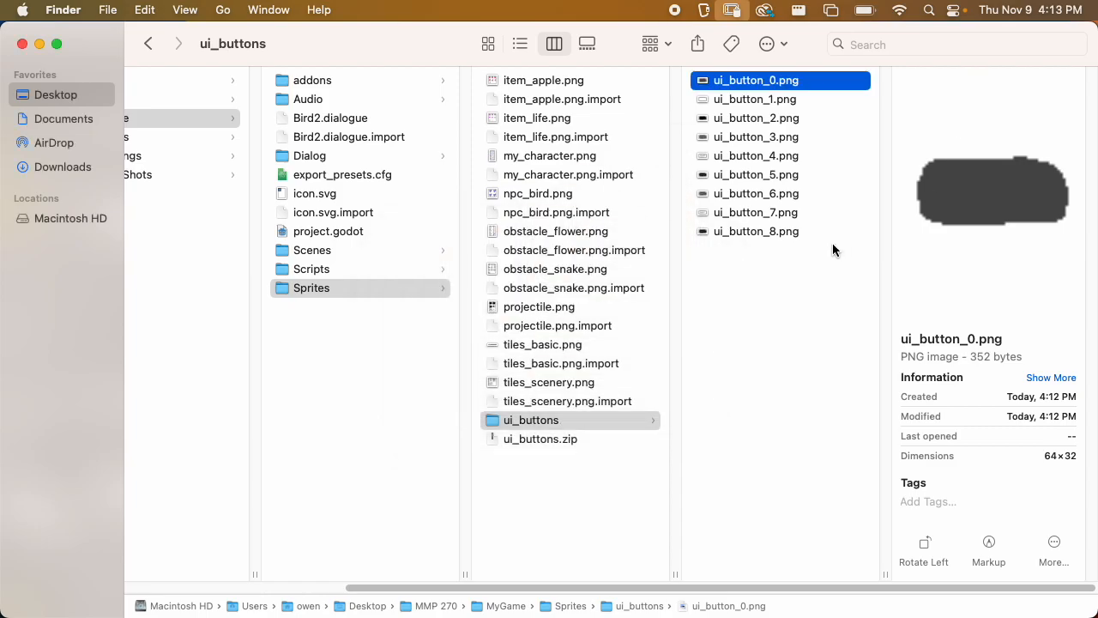
Switch to the ui_titles sprite in Piskel and export it as a PNG spritesheet named ui_titles into the Sprites folder
{"action": "key", "text": "ctrl+Up"}
{"action": "left_click", "coordinate": [184, 470]}
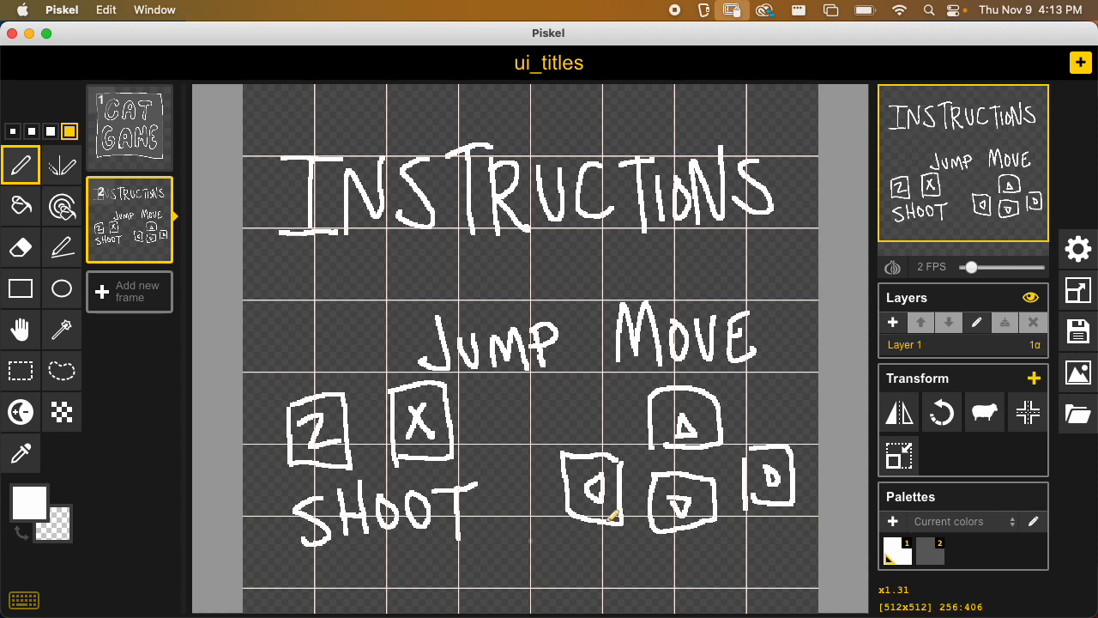
{"action": "left_click", "coordinate": [1078, 371]}
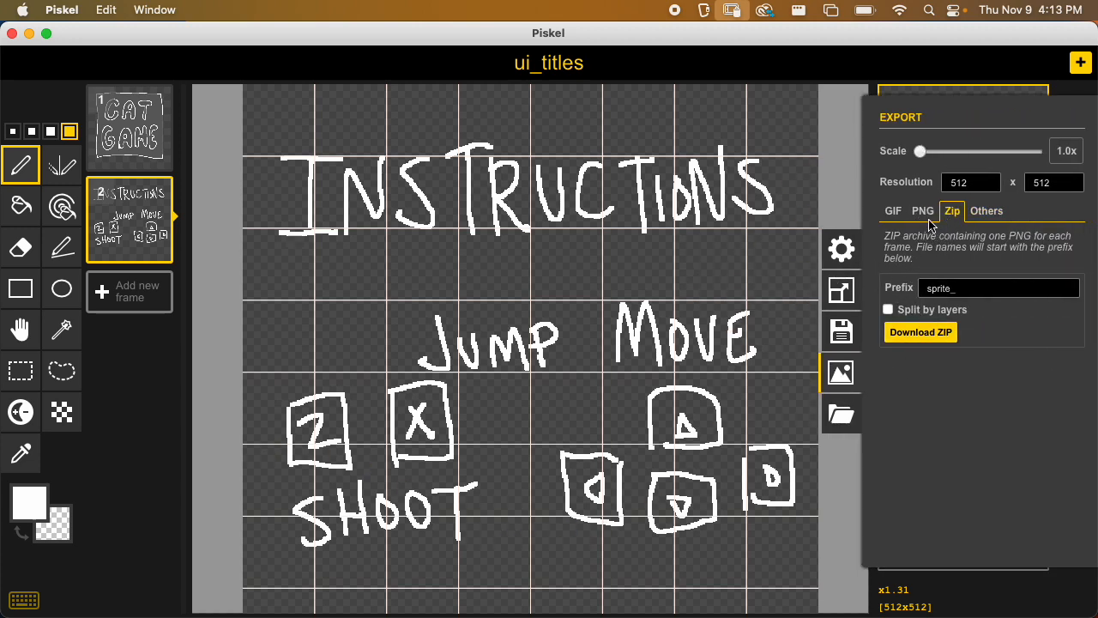
{"action": "left_click", "coordinate": [922, 211]}
{"action": "left_click", "coordinate": [916, 332]}
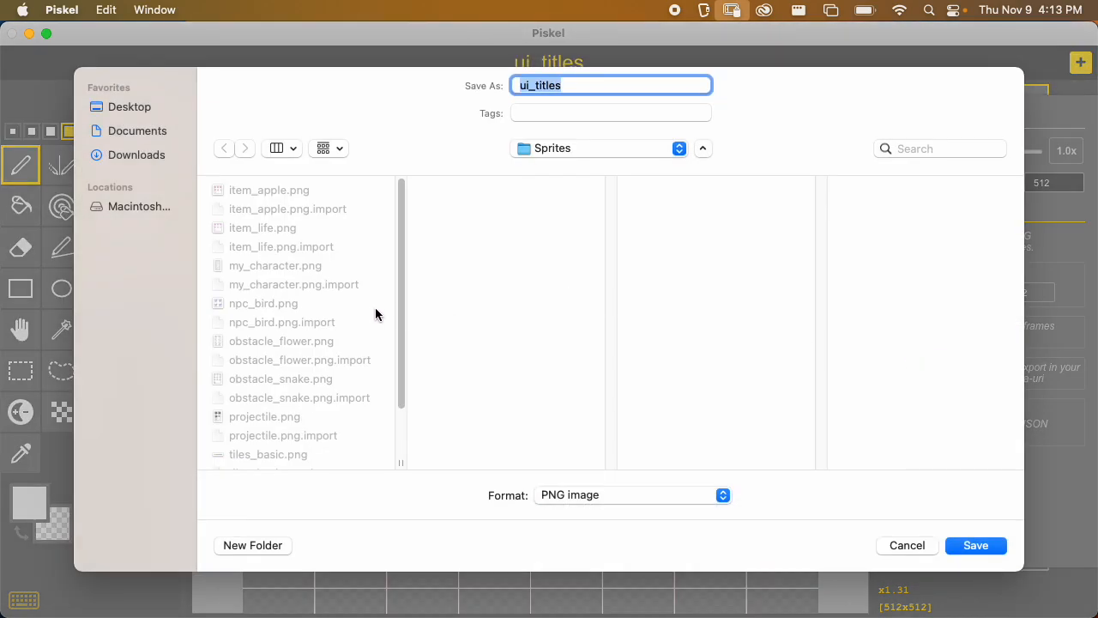
{"action": "scroll", "coordinate": [311, 338], "scroll_direction": "down", "scroll_amount": 3}
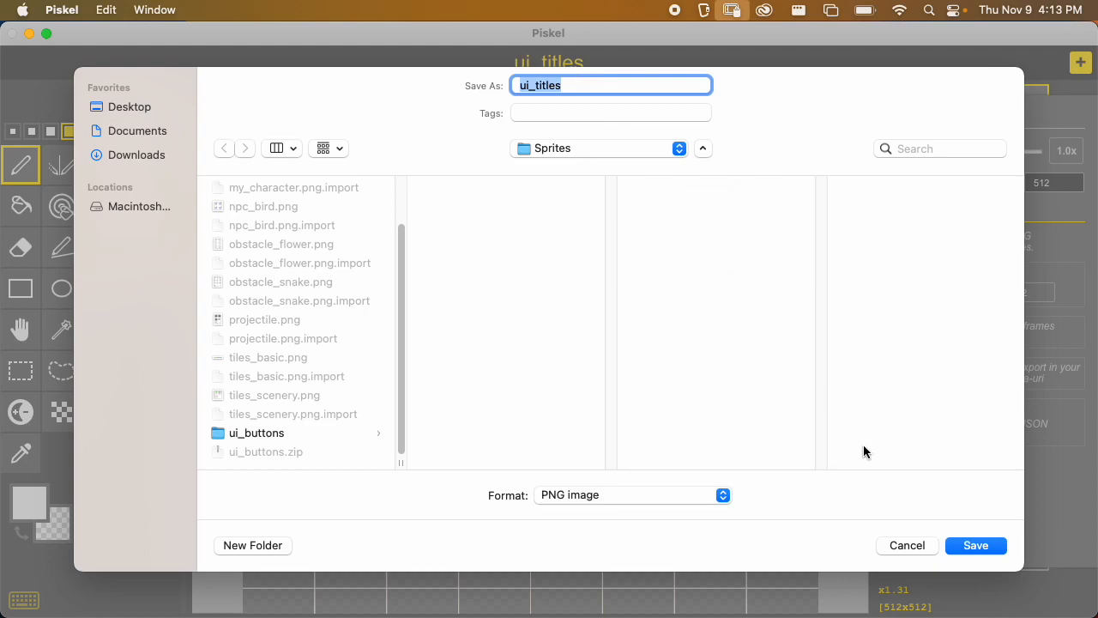
{"action": "left_click", "coordinate": [975, 546]}
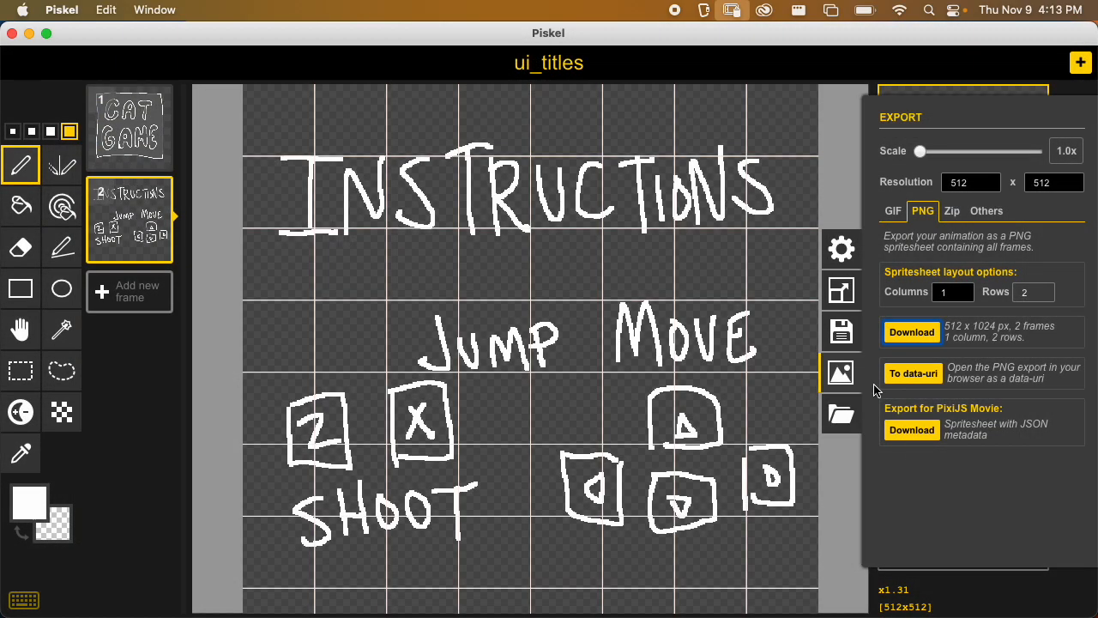
{"action": "left_click", "coordinate": [840, 371]}
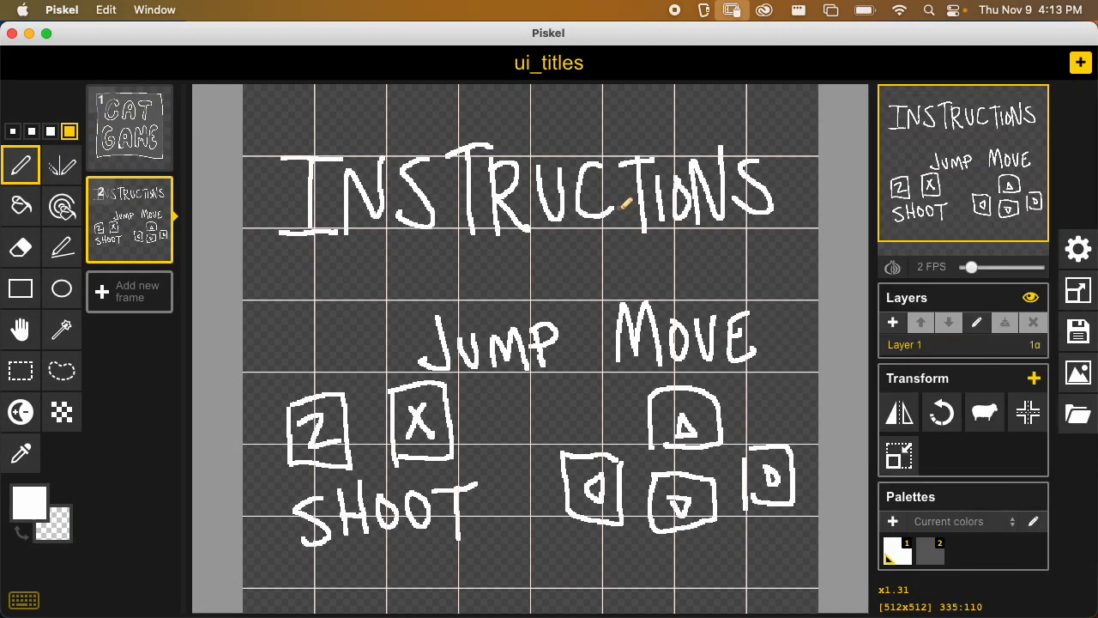
Switch back to Finder and check the ui_buttons folder and a preview of ui_titles.png in the Sprites folder
{"action": "key", "text": "super+Tab"}
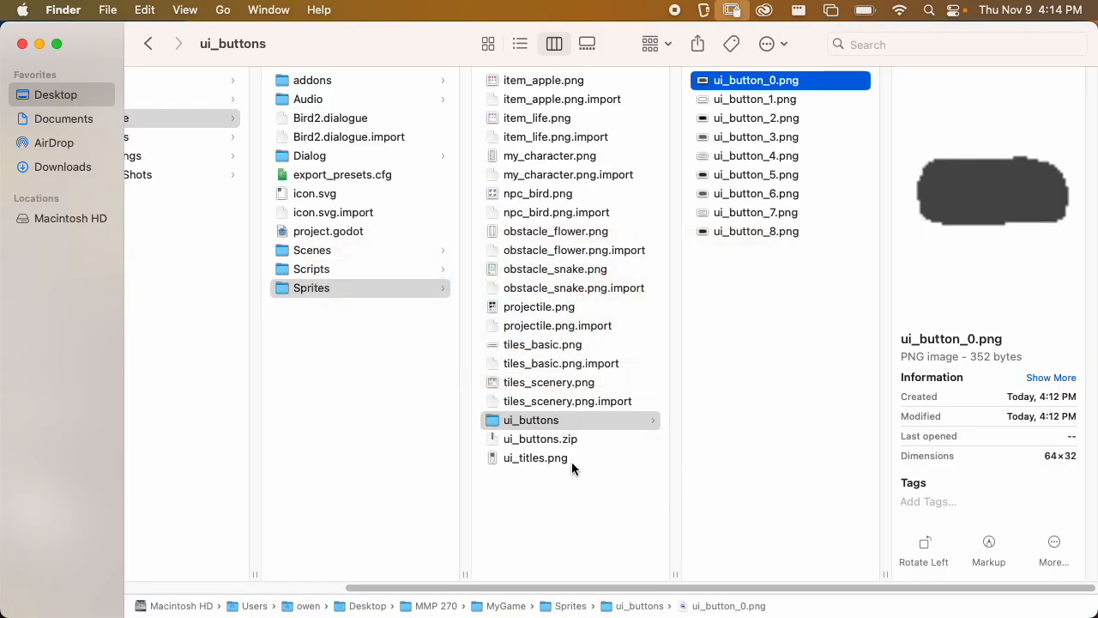
{"action": "left_click", "coordinate": [532, 447]}
{"action": "left_click", "coordinate": [531, 424]}
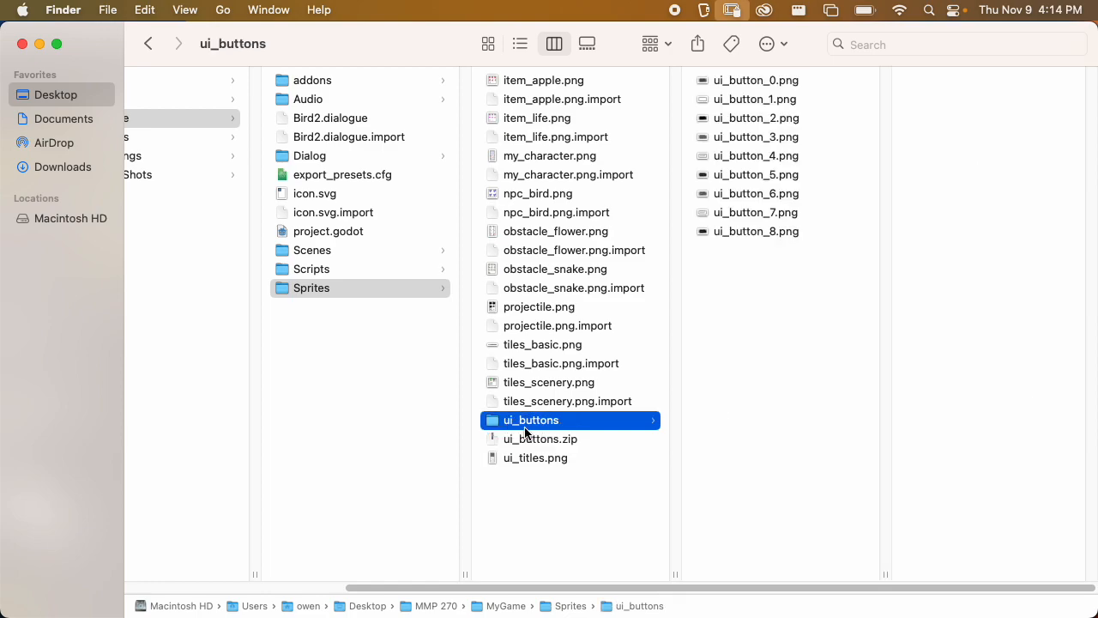
{"action": "left_click", "coordinate": [535, 460]}
{"action": "key", "text": "space"}
{"action": "key", "text": "space"}
{"action": "left_click", "coordinate": [609, 551]}
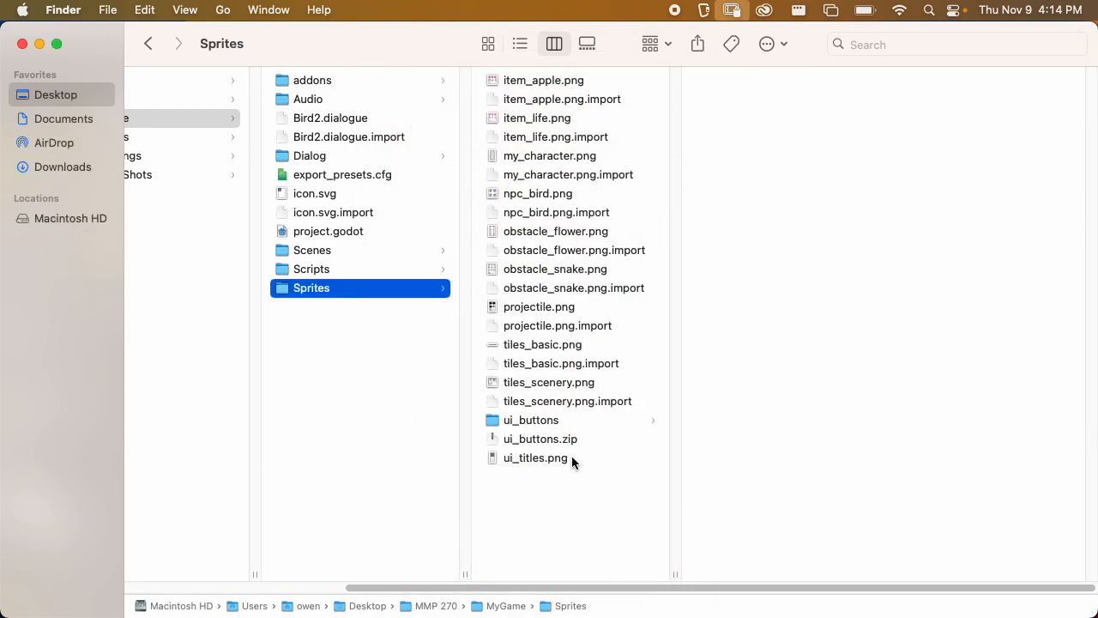
Delete the ui_buttons.zip archive from the Sprites folder
{"action": "left_click", "coordinate": [577, 439]}
{"action": "key", "text": "super+BackSpace"}
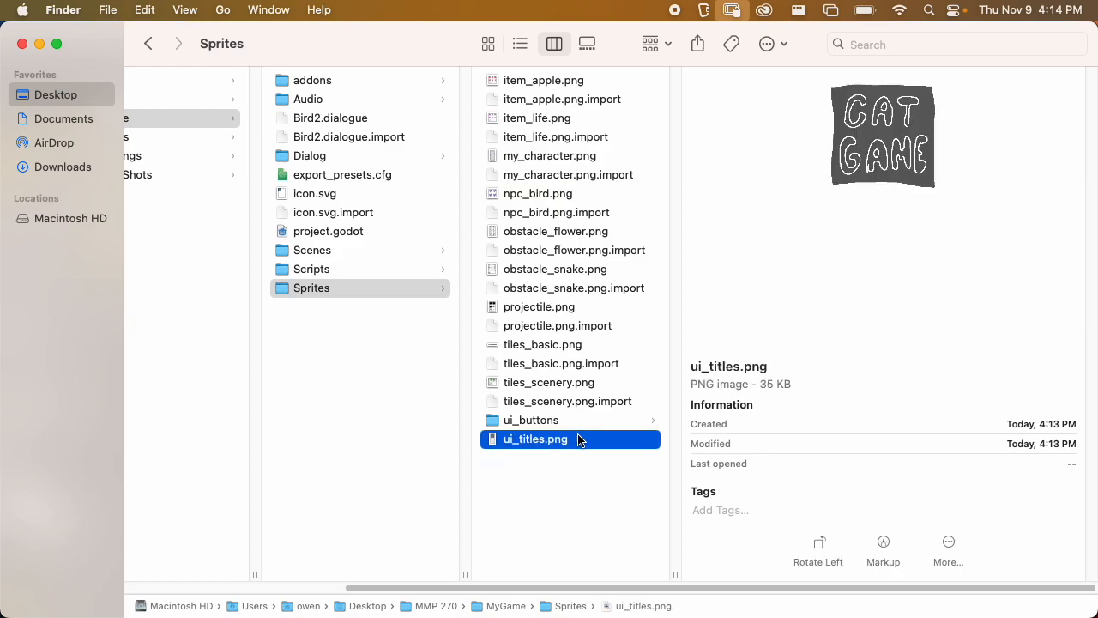
Switch to Piskel, save the ui_titles sprite and close both the ui_titles and ui_buttons windows
{"action": "key", "text": "super+Tab"}
{"action": "key", "text": "super+s"}
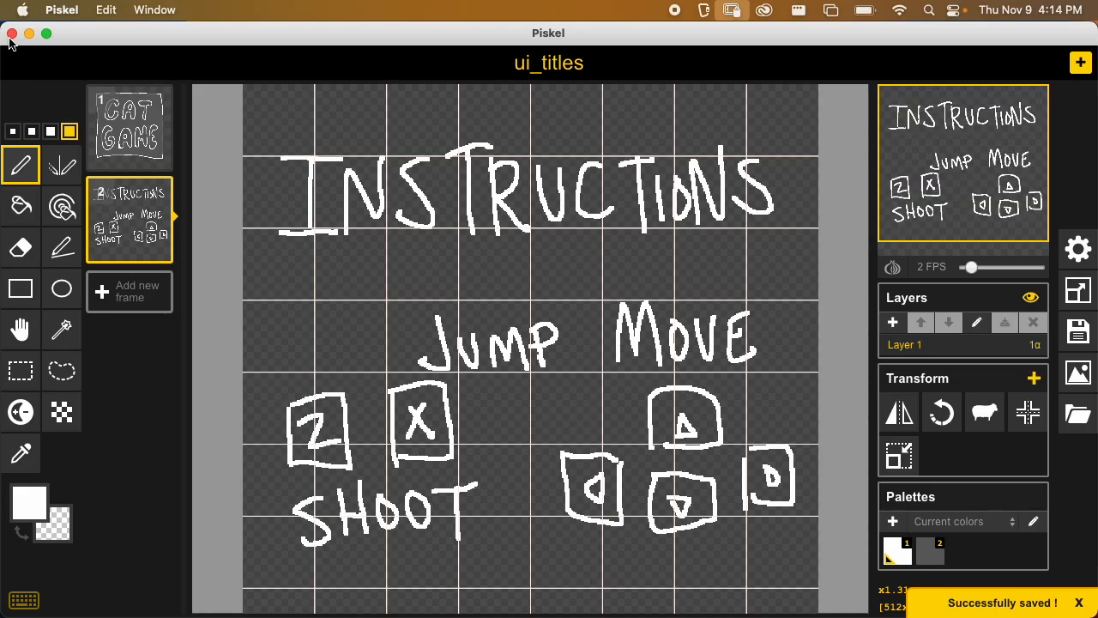
{"action": "left_click", "coordinate": [12, 33]}
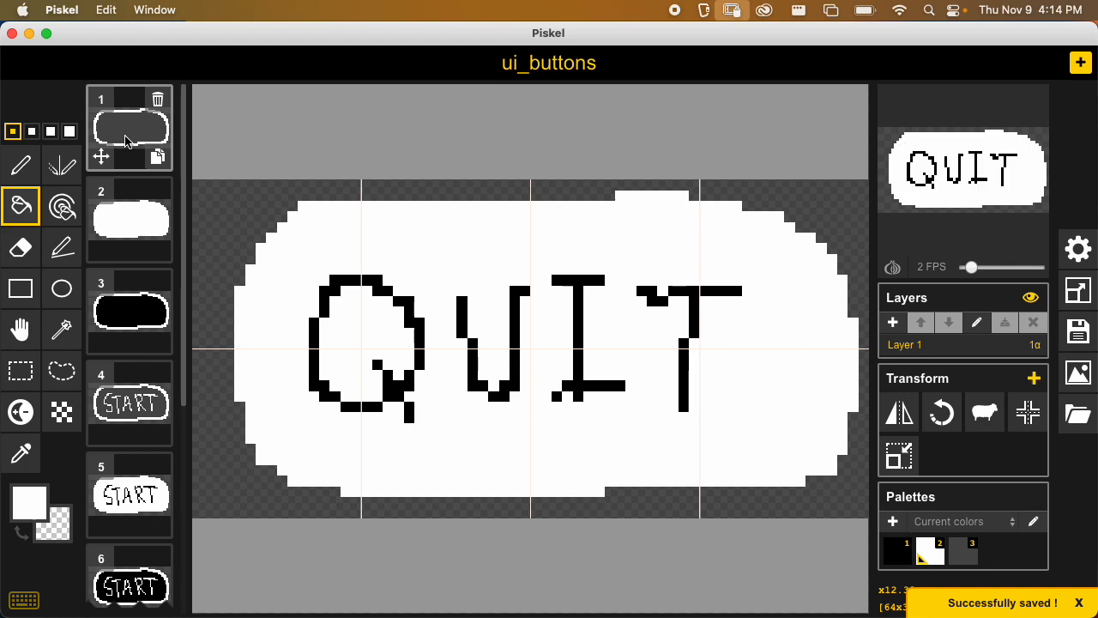
{"action": "left_click", "coordinate": [13, 34]}
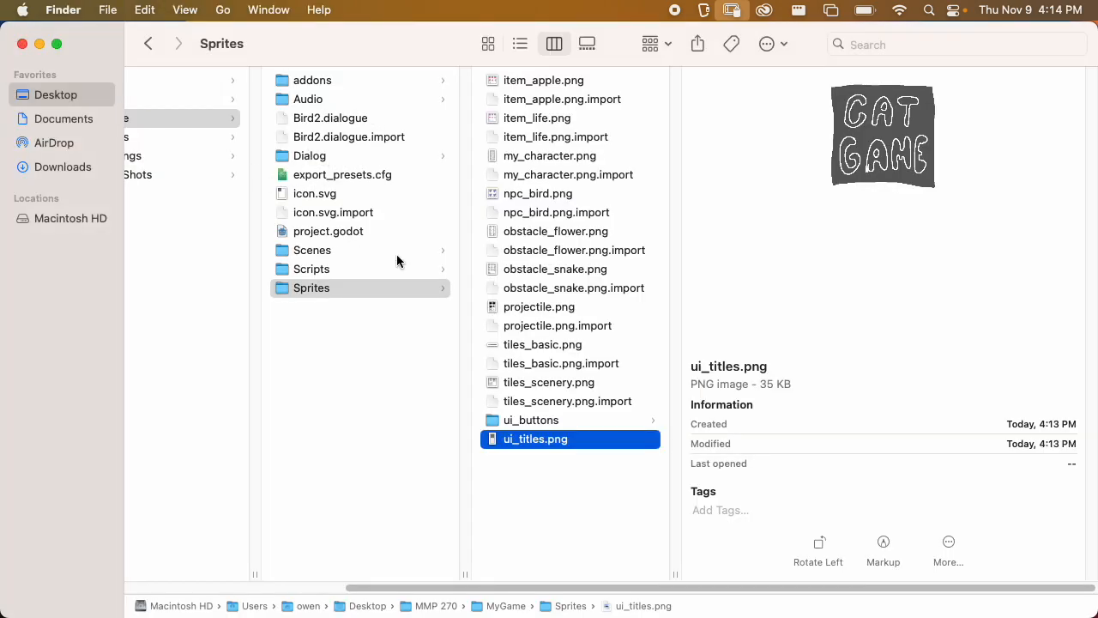
Switch to the My Game project in Godot, clear the output messages and narrow the Inspector dock
{"action": "scroll", "coordinate": [396, 260], "scroll_direction": "left", "scroll_amount": 5}
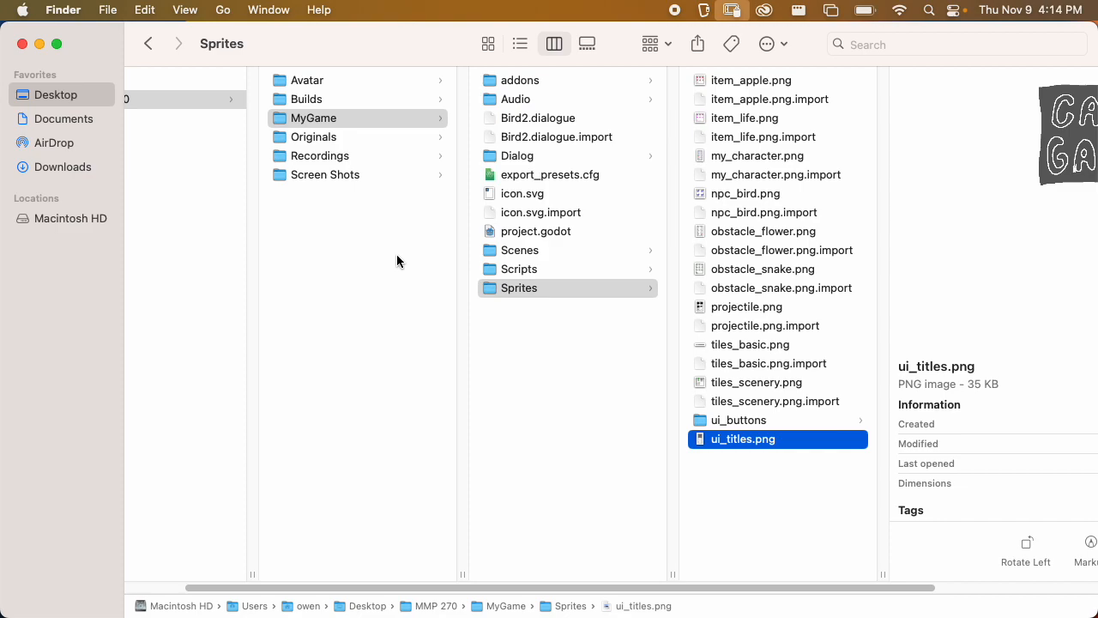
{"action": "key", "text": "super+Tab"}
{"action": "key", "text": "super+Tab"}
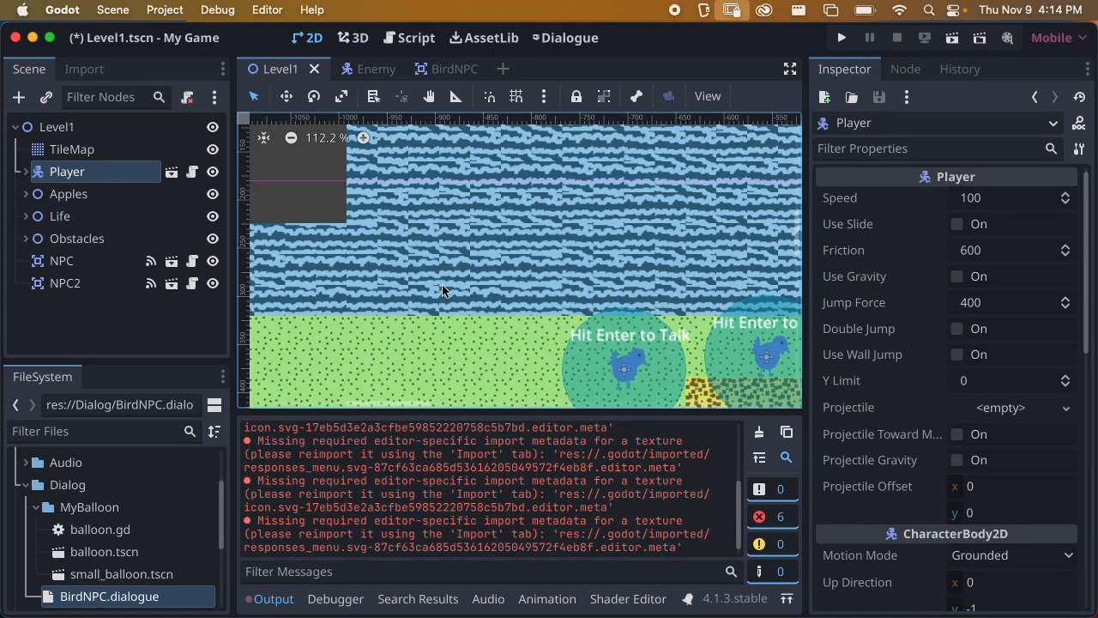
{"action": "left_click", "coordinate": [758, 433]}
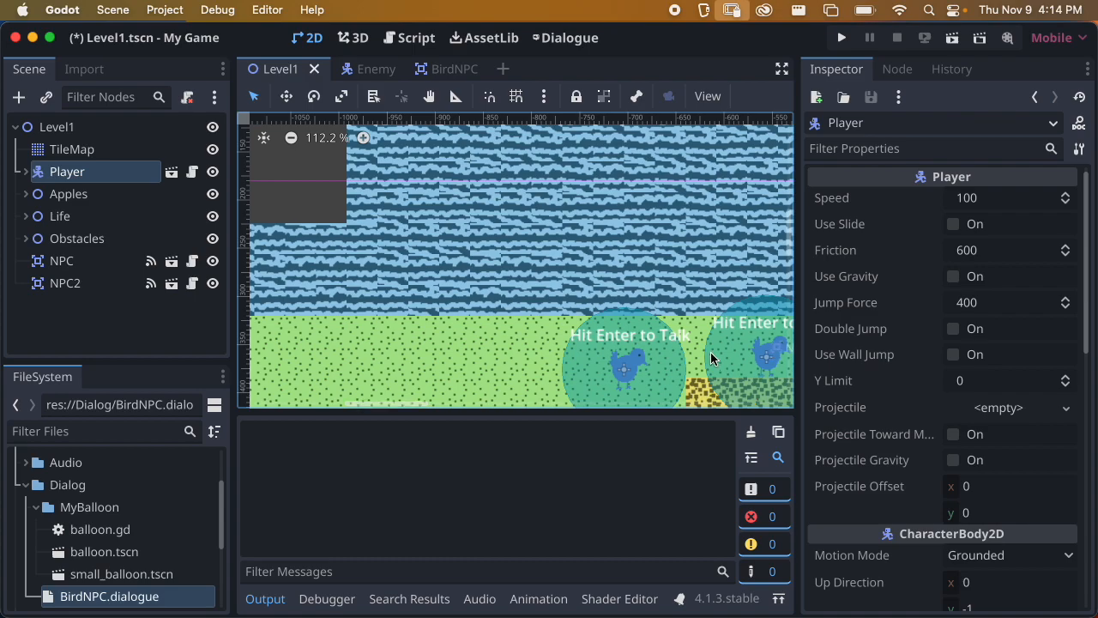
{"action": "left_click_drag", "start_coordinate": [797, 125], "coordinate": [882, 120]}
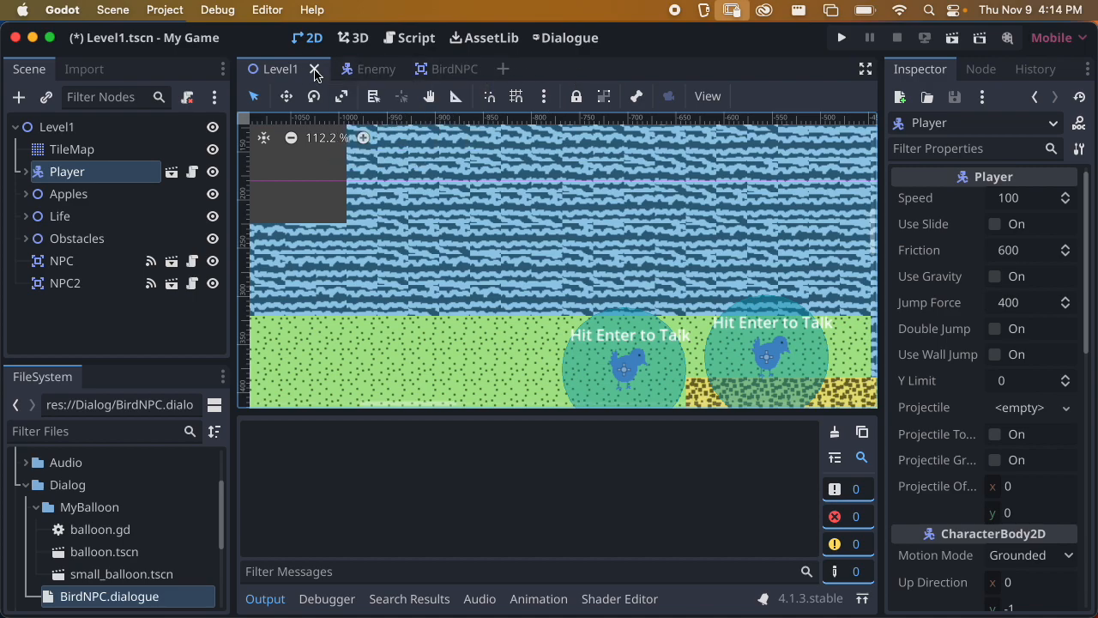
Close the open Level1, Enemy and BirdNPC scenes
{"action": "left_click", "coordinate": [314, 70]}
{"action": "left_click", "coordinate": [316, 70]}
{"action": "left_click", "coordinate": [318, 68]}
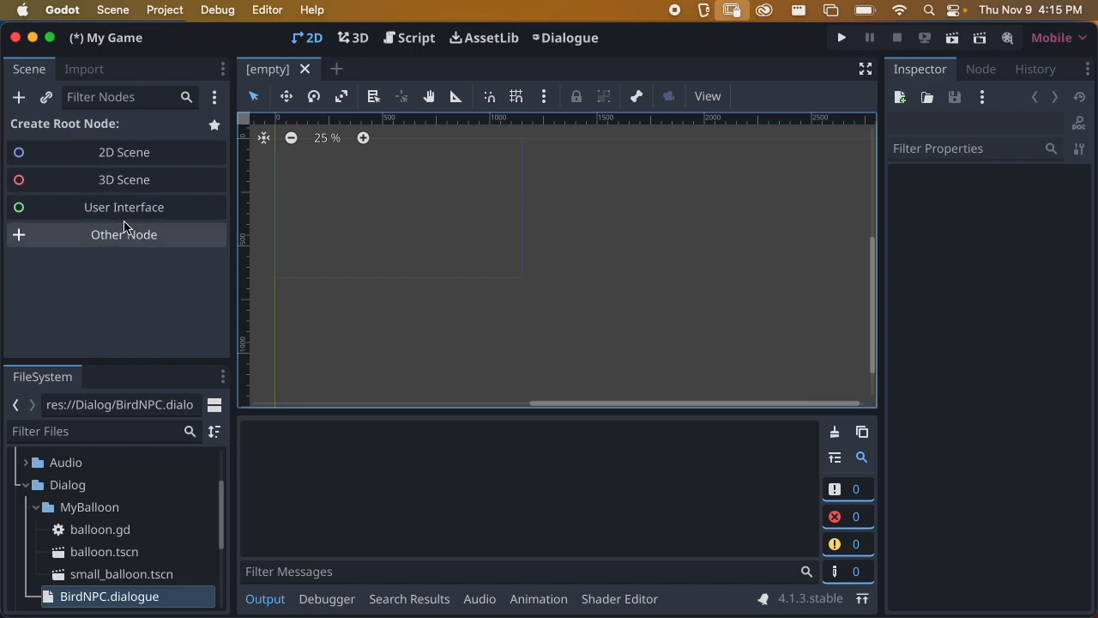
Create a User Interface root node for a new scene and rename it StartMenu
{"action": "left_click", "coordinate": [97, 210]}
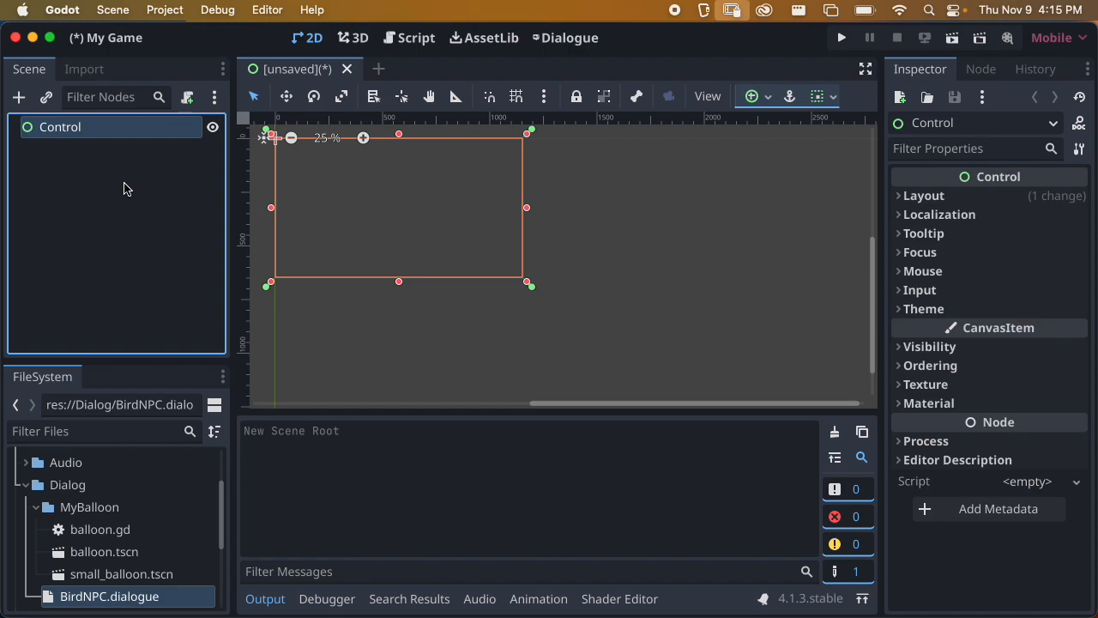
{"action": "middle_click_drag", "start_coordinate": [373, 233], "coordinate": [501, 259]}
{"action": "scroll", "coordinate": [501, 259], "scroll_direction": "up", "scroll_amount": 1}
{"action": "double_click", "coordinate": [68, 127]}
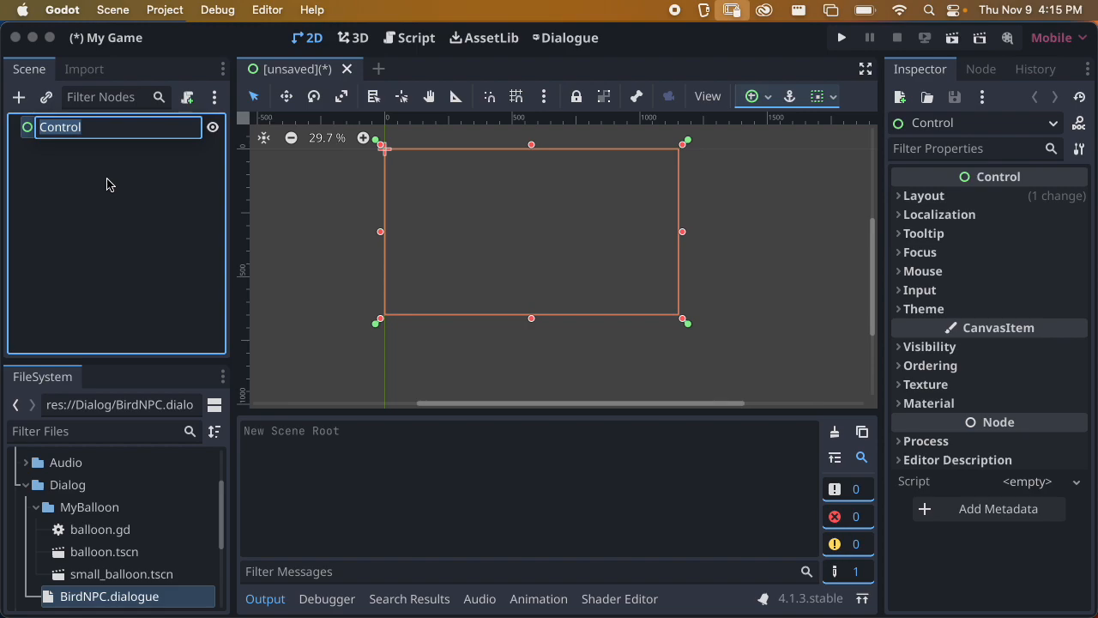
{"action": "type", "text": "StartMenu"}
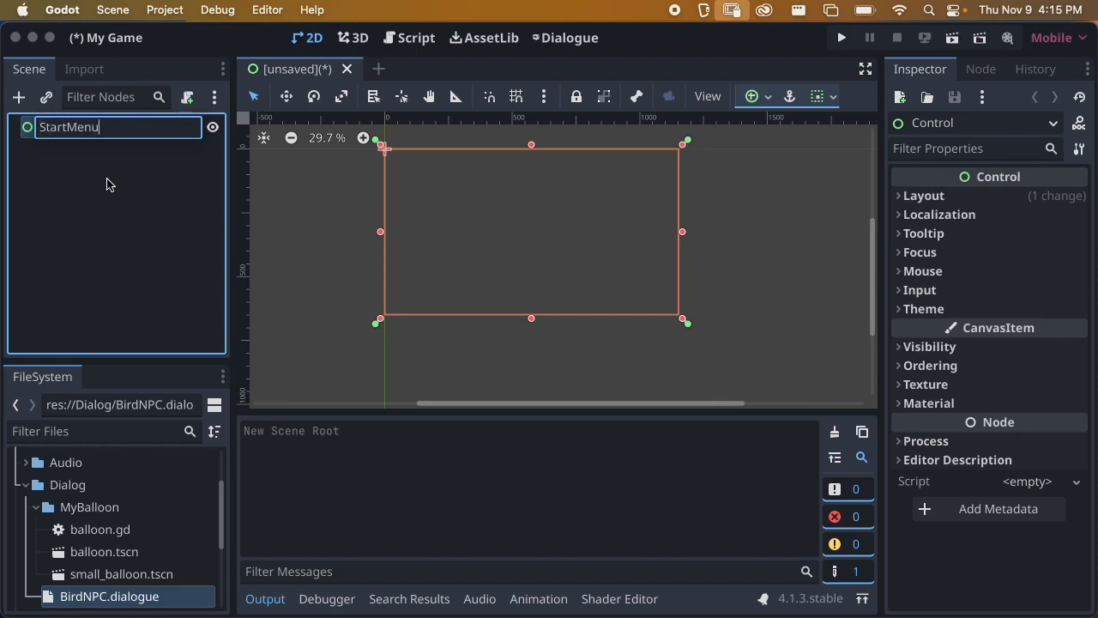
{"action": "key", "text": "Return"}
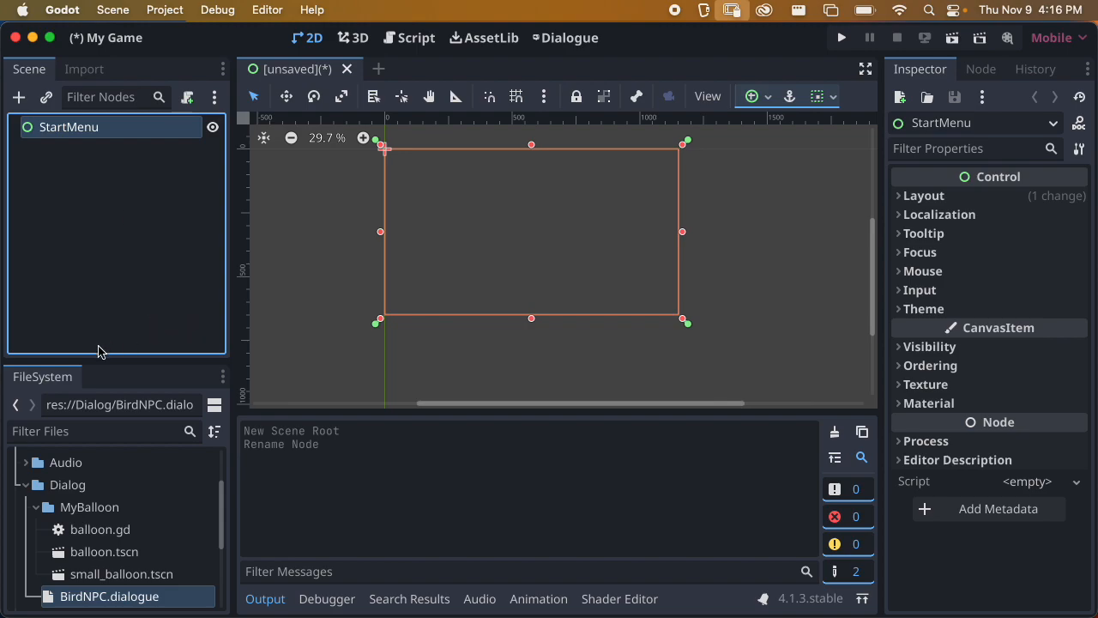
Enlarge the FileSystem dock and collapse the MyBalloon and Dialog folders
{"action": "left_click_drag", "start_coordinate": [116, 360], "coordinate": [129, 256]}
{"action": "left_click", "coordinate": [36, 400]}
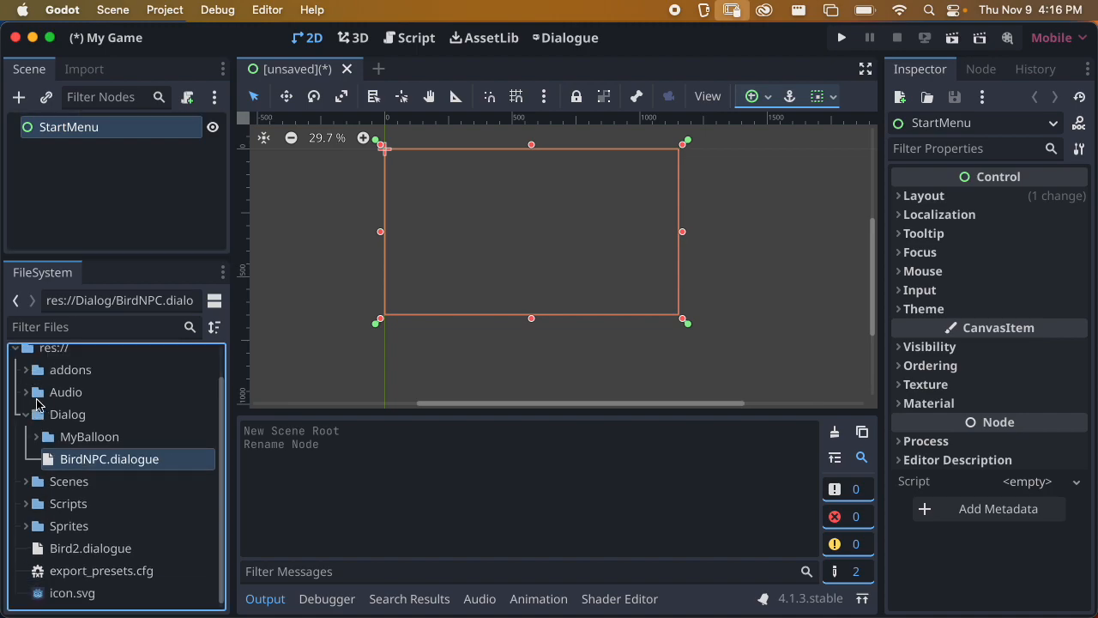
{"action": "left_click", "coordinate": [31, 410]}
Start saving the new scene and create a folder named UI inside the Scenes folder
{"action": "left_click", "coordinate": [154, 215]}
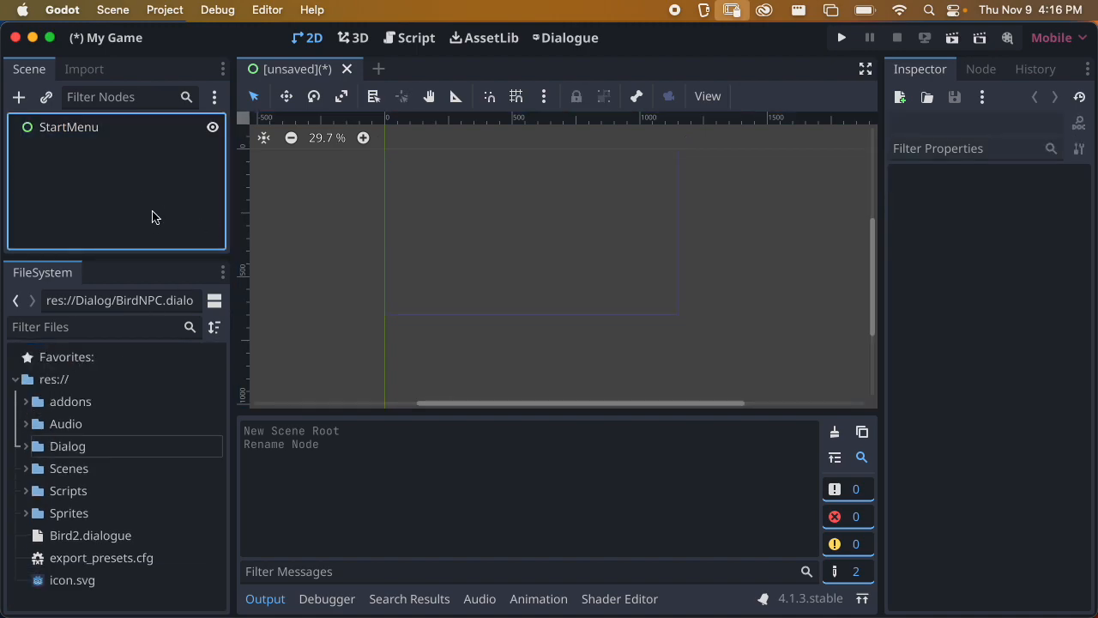
{"action": "key", "text": "super+s"}
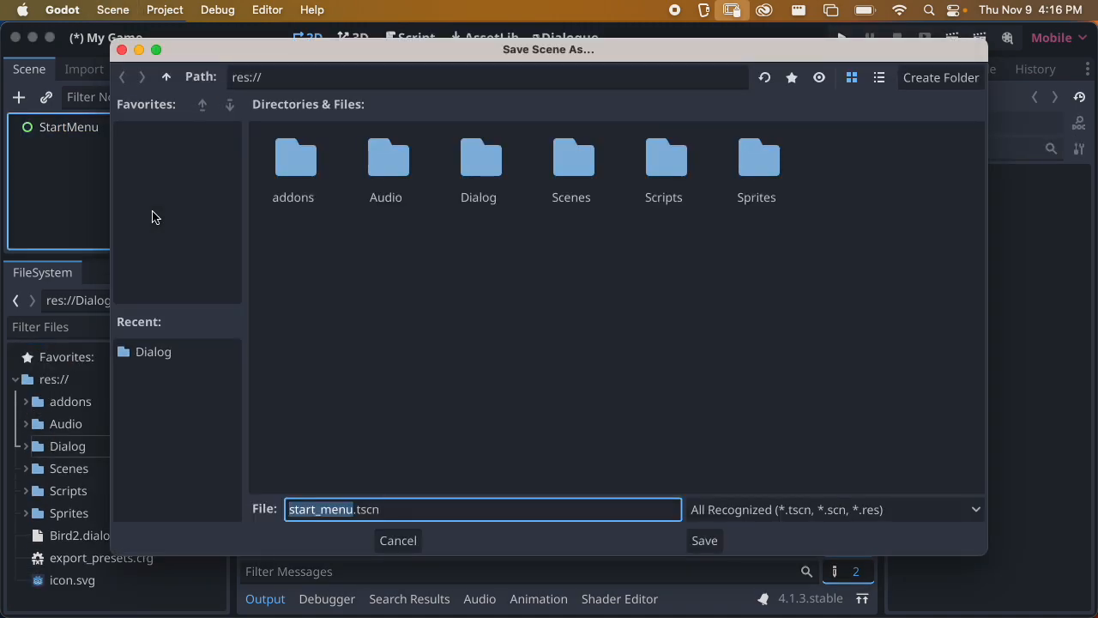
{"action": "double_click", "coordinate": [566, 181]}
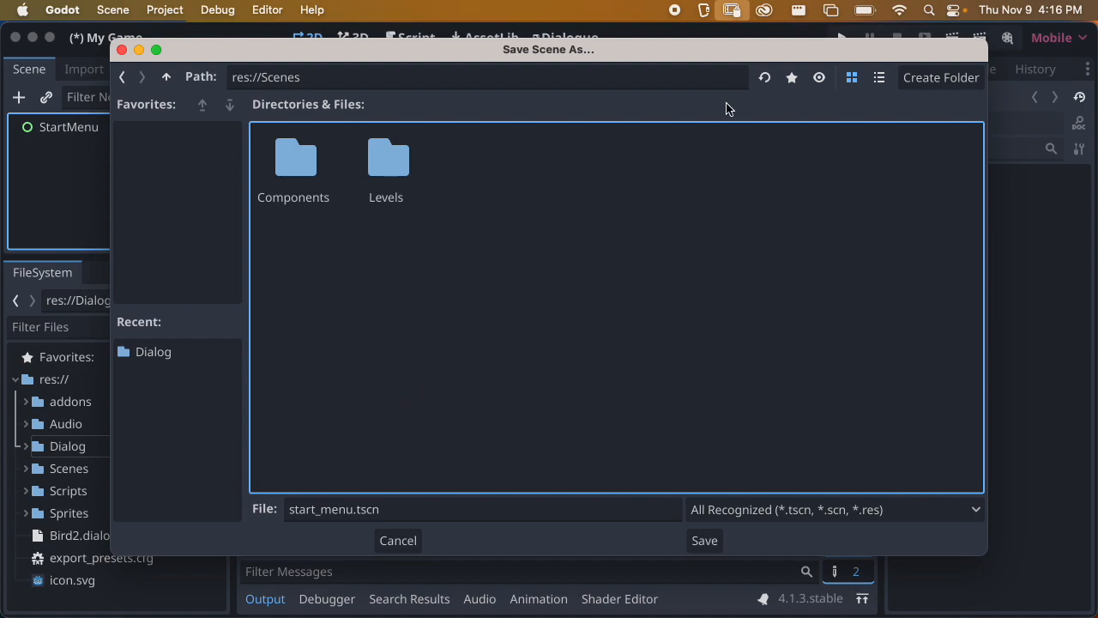
{"action": "left_click", "coordinate": [913, 84]}
{"action": "type", "text": "UI"}
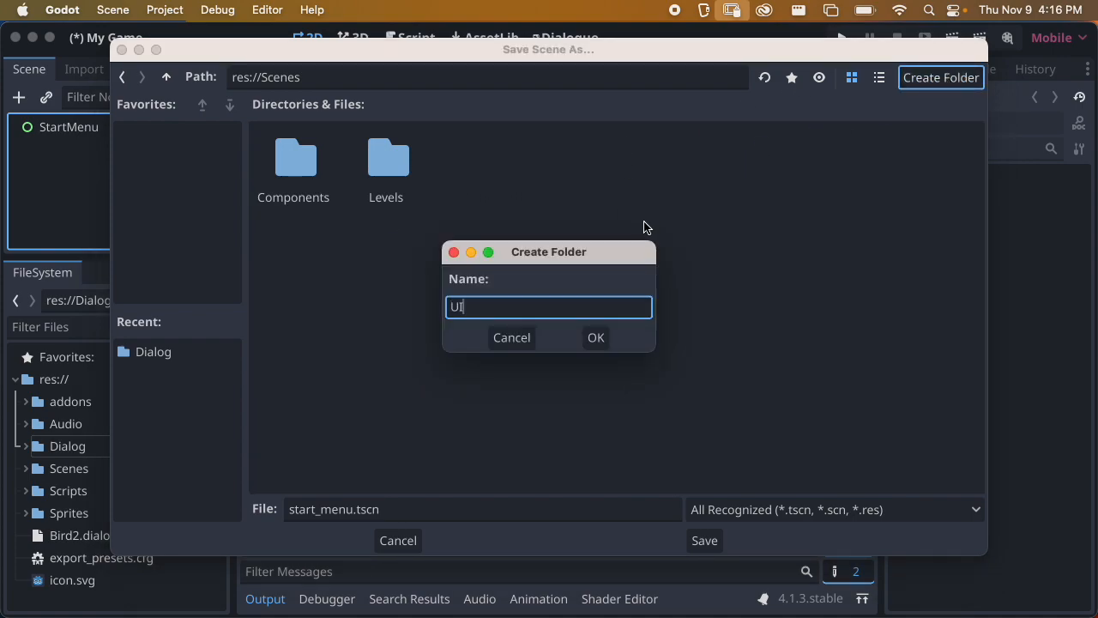
{"action": "key", "text": "Return"}
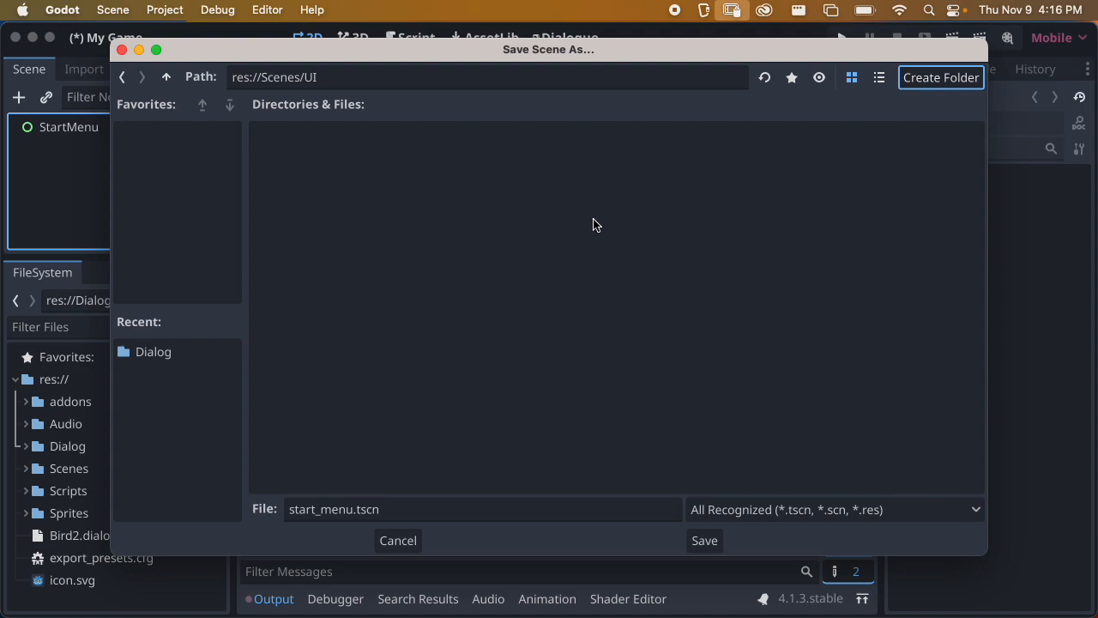
Name the scene file StartMenu.tscn and save it in the UI folder
{"action": "double_click", "coordinate": [348, 508]}
{"action": "key", "text": "BackSpace"}
{"action": "type", "text": "StartMenu"}
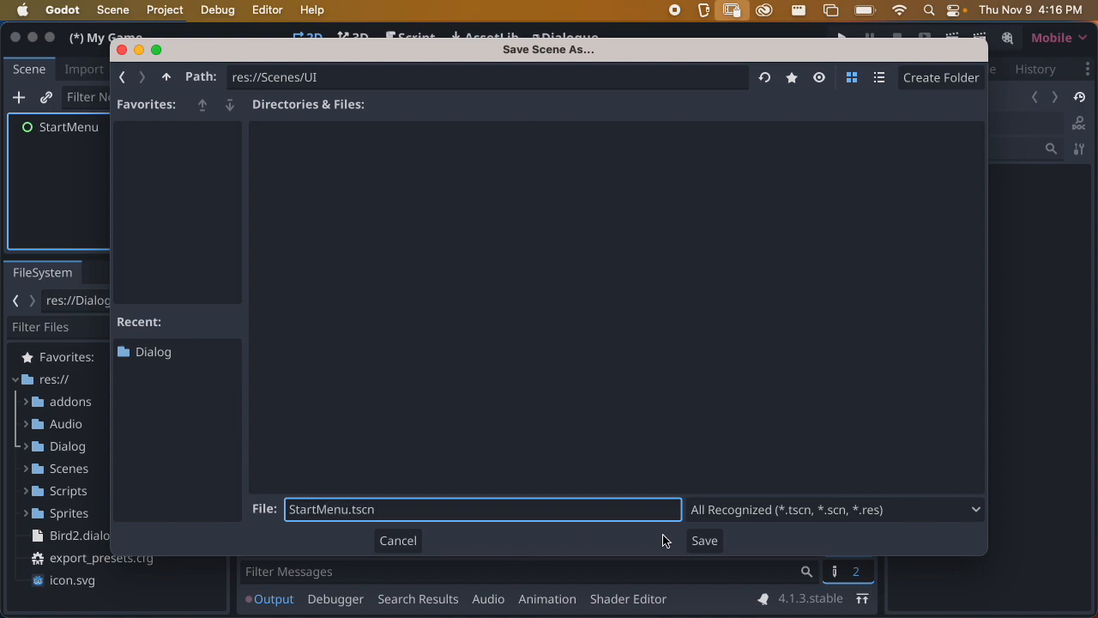
{"action": "left_click", "coordinate": [703, 540]}
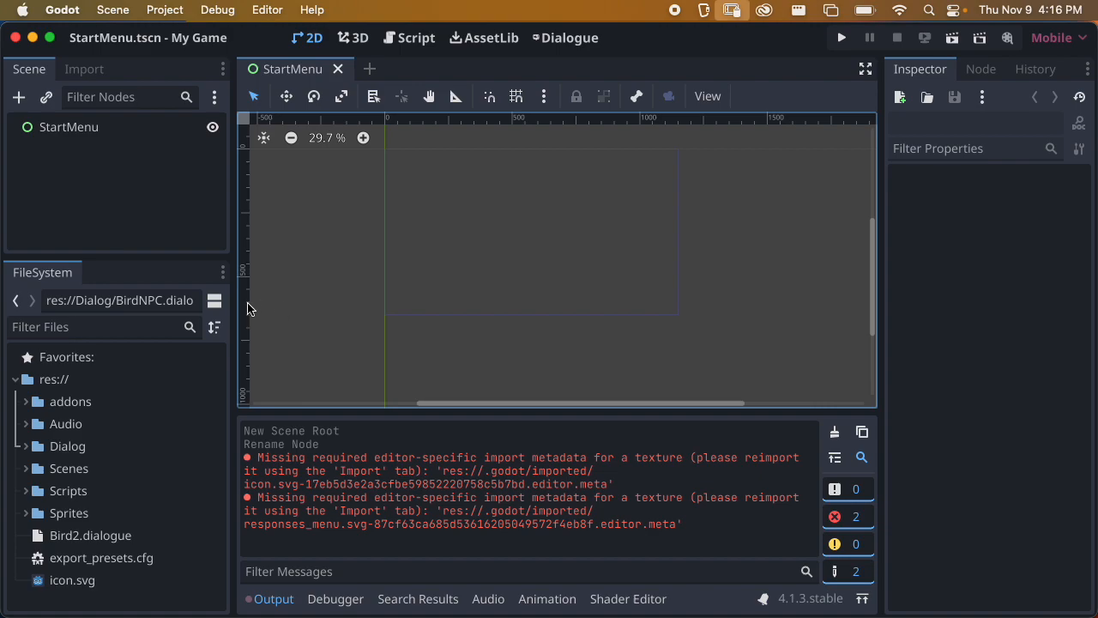
Resize the docks around the 2D viewport, select the StartMenu node and collapse the Output panel
{"action": "left_click_drag", "start_coordinate": [235, 271], "coordinate": [253, 264]}
{"action": "left_click_drag", "start_coordinate": [130, 255], "coordinate": [143, 299]}
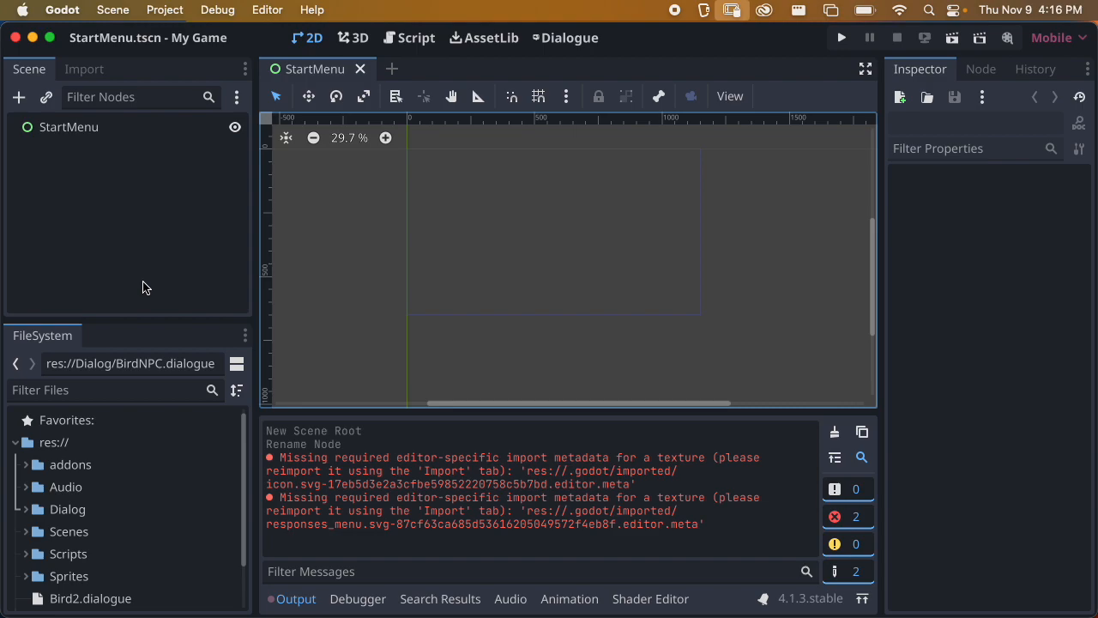
{"action": "left_click", "coordinate": [111, 133]}
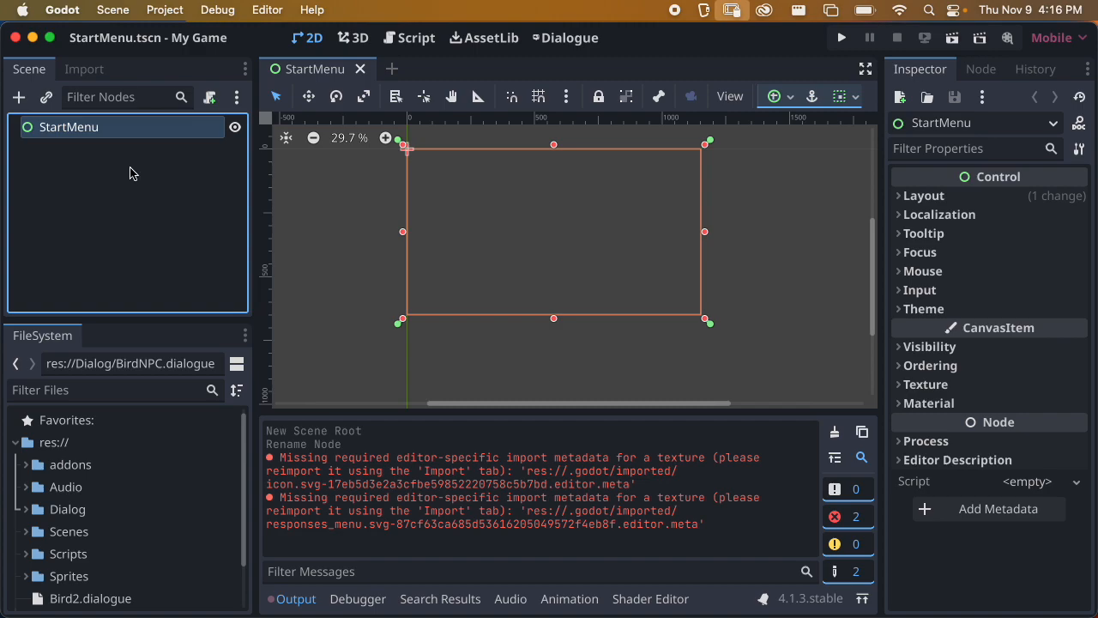
{"action": "left_click_drag", "start_coordinate": [880, 165], "coordinate": [905, 165]}
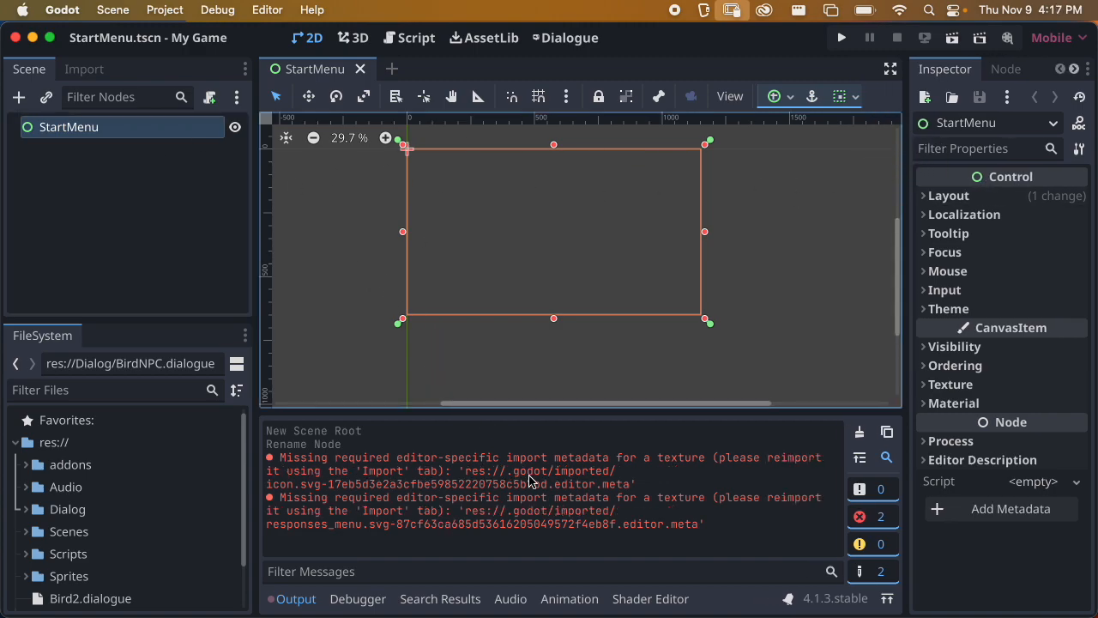
{"action": "left_click", "coordinate": [295, 599]}
{"action": "middle_click_drag", "start_coordinate": [501, 323], "coordinate": [495, 371]}
{"action": "scroll", "coordinate": [507, 345], "scroll_direction": "up", "scroll_amount": 1}
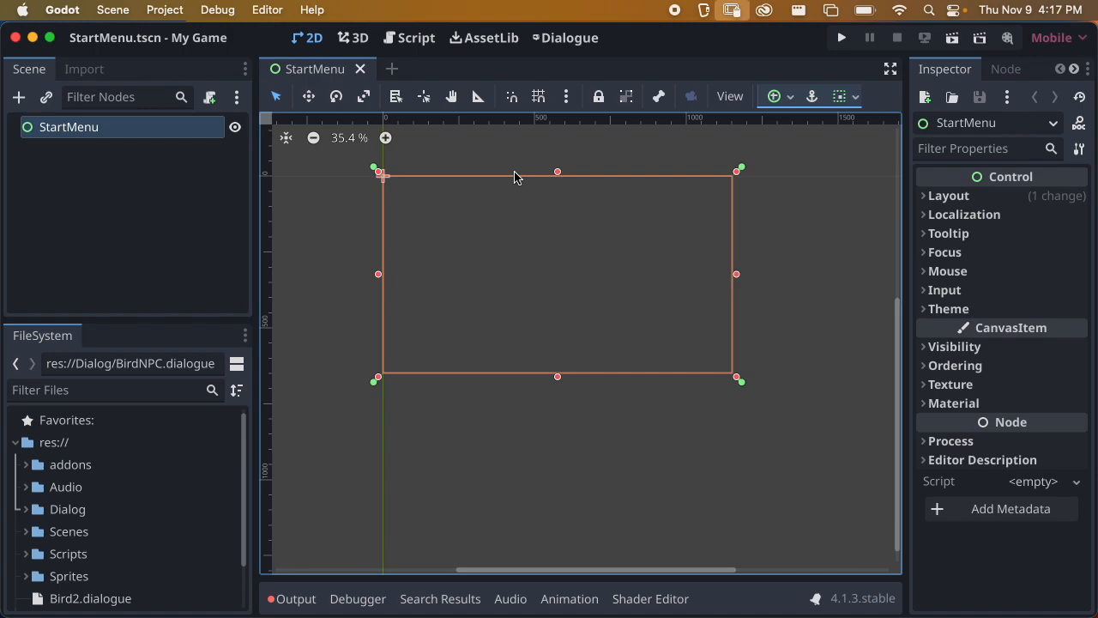
Try out the anchor presets on the StartMenu node one after another, finishing on Full Rect
{"action": "left_click", "coordinate": [791, 97]}
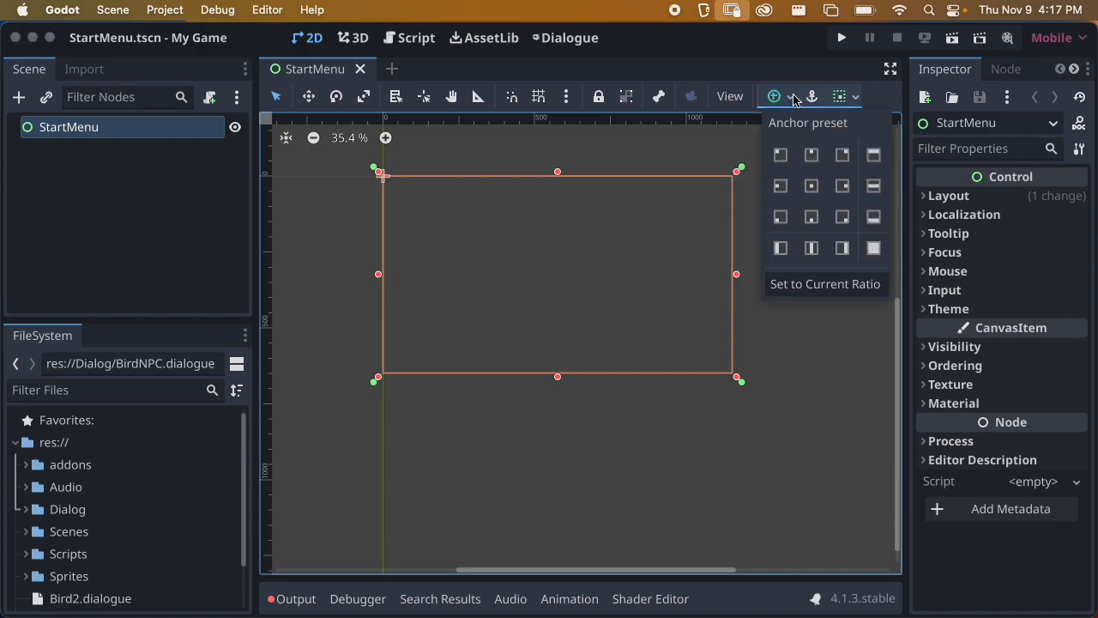
{"action": "left_click", "coordinate": [784, 157]}
{"action": "left_click", "coordinate": [811, 156]}
{"action": "left_click", "coordinate": [842, 155]}
{"action": "left_click", "coordinate": [875, 157]}
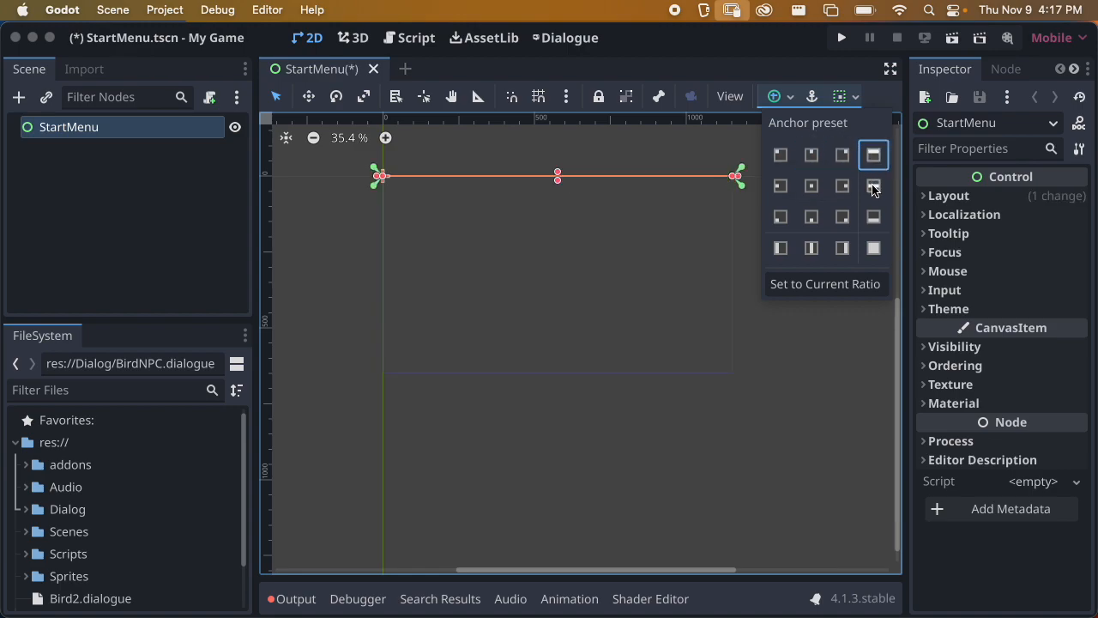
{"action": "left_click", "coordinate": [873, 185]}
{"action": "left_click", "coordinate": [844, 191]}
{"action": "left_click", "coordinate": [811, 186]}
{"action": "left_click", "coordinate": [781, 186]}
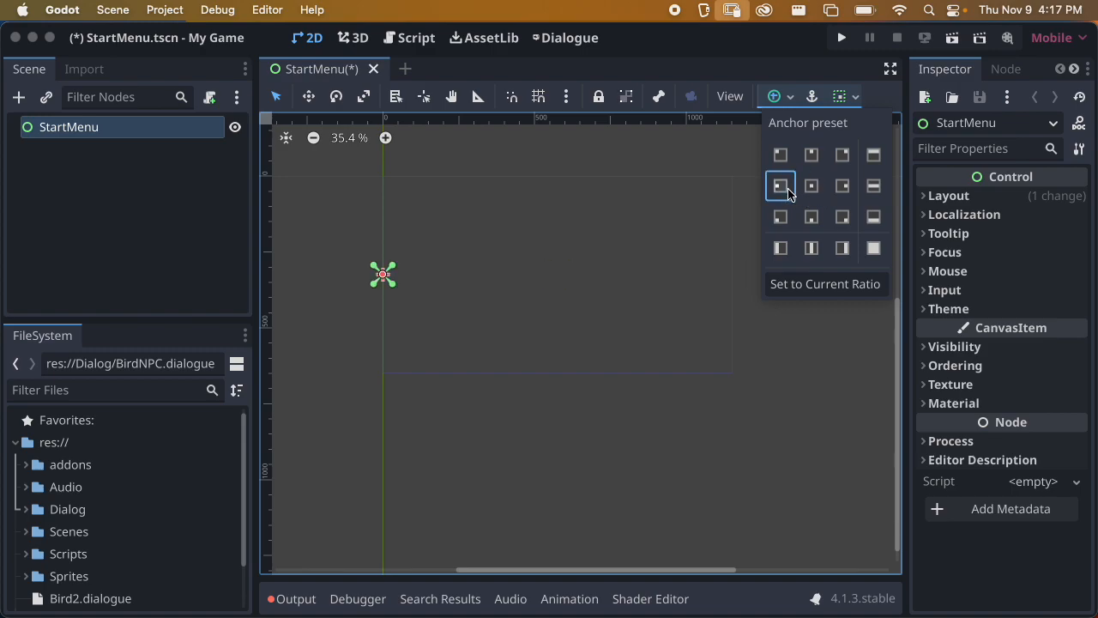
{"action": "left_click", "coordinate": [780, 217]}
{"action": "left_click", "coordinate": [781, 249]}
{"action": "left_click", "coordinate": [812, 248]}
{"action": "left_click", "coordinate": [842, 248]}
{"action": "left_click", "coordinate": [873, 249]}
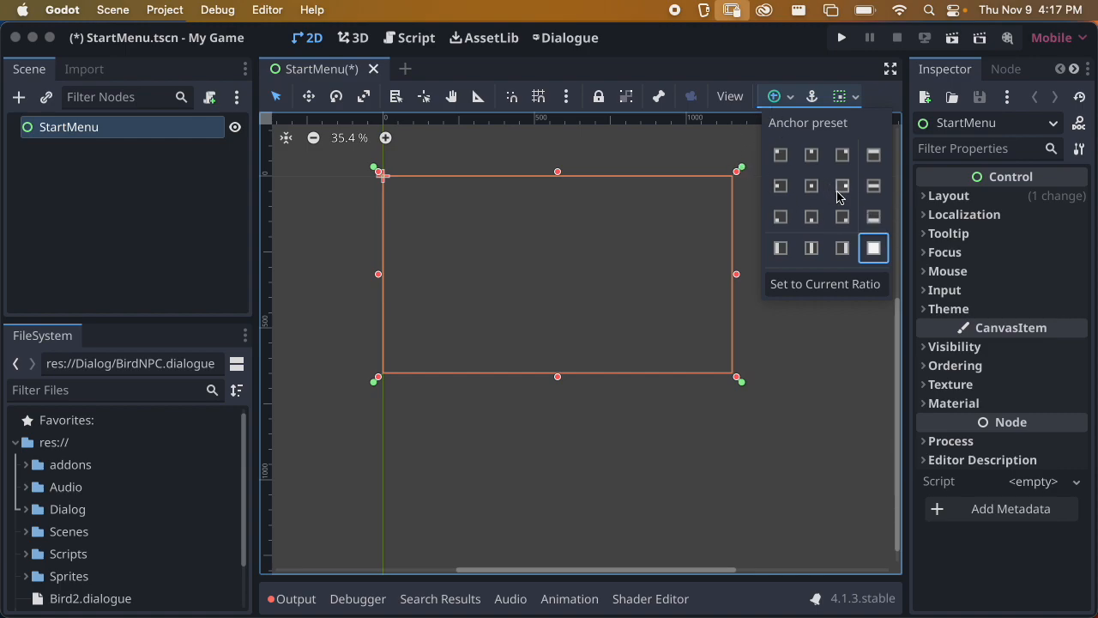
Look at the horizontal and vertical alignment options available for the StartMenu node
{"action": "left_click", "coordinate": [859, 98]}
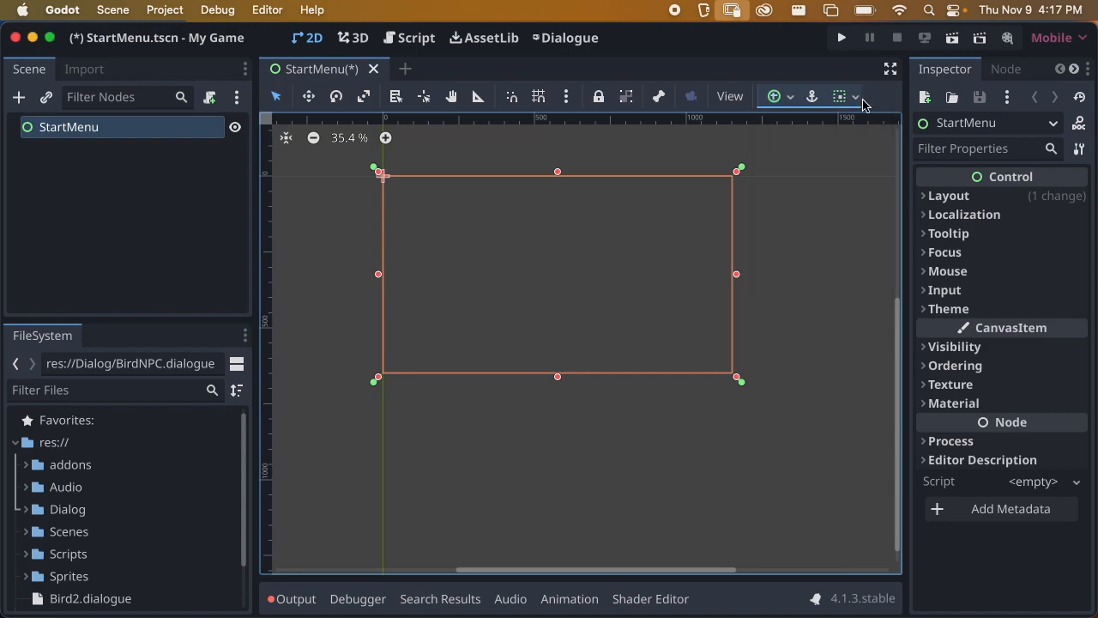
{"action": "left_click", "coordinate": [858, 100]}
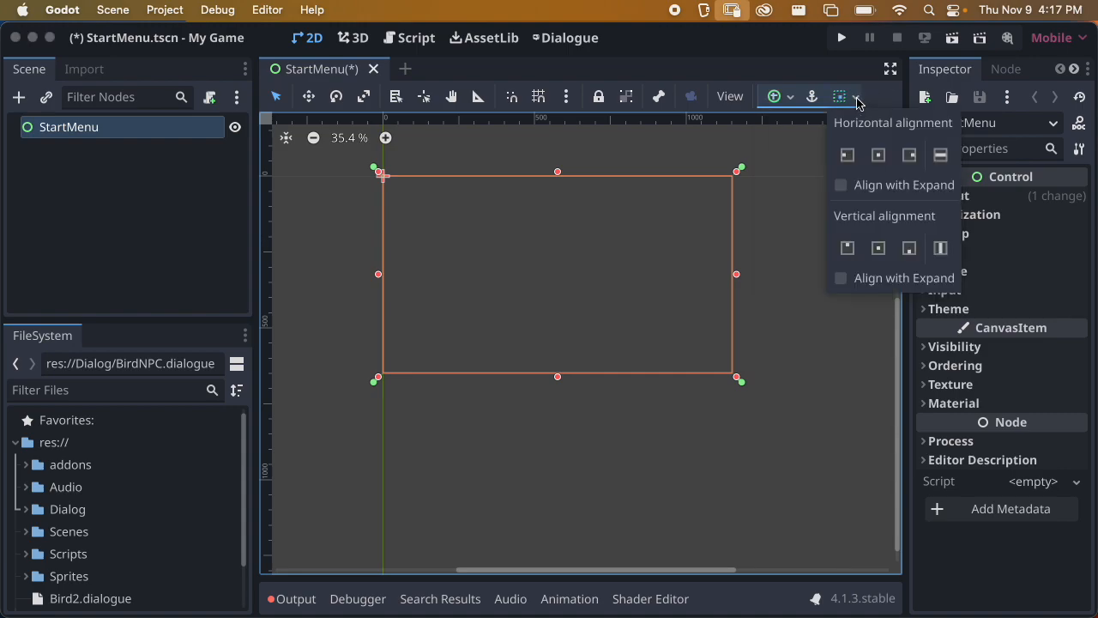
{"action": "left_click", "coordinate": [855, 98]}
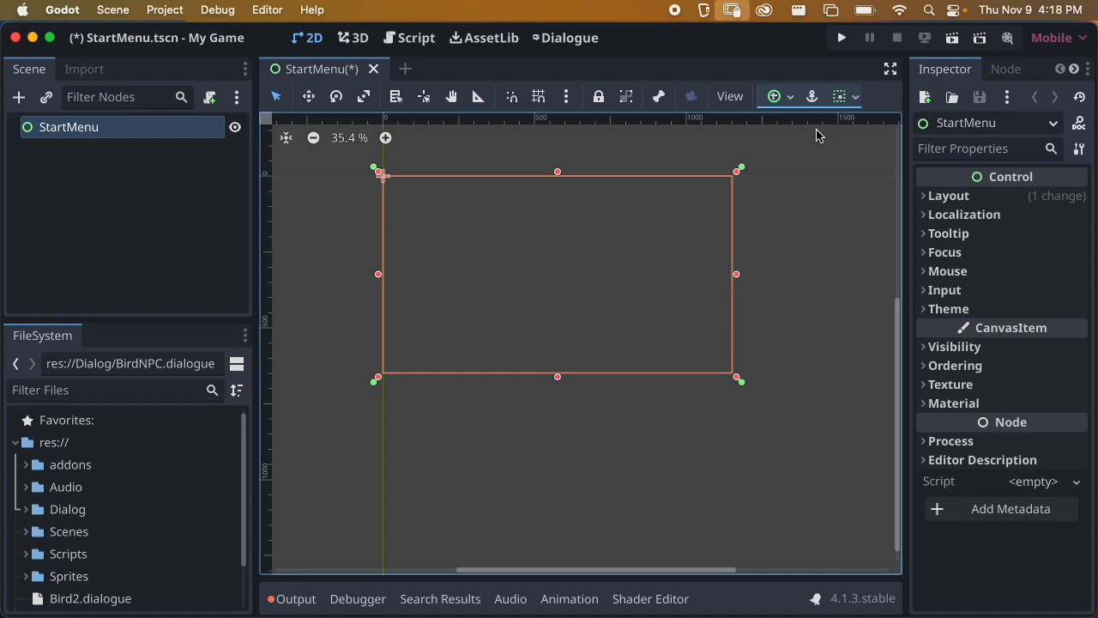
Search for container node types to add under StartMenu and examine the descriptions of the box, center, grid, margin and scroll containers
{"action": "left_click", "coordinate": [34, 168]}
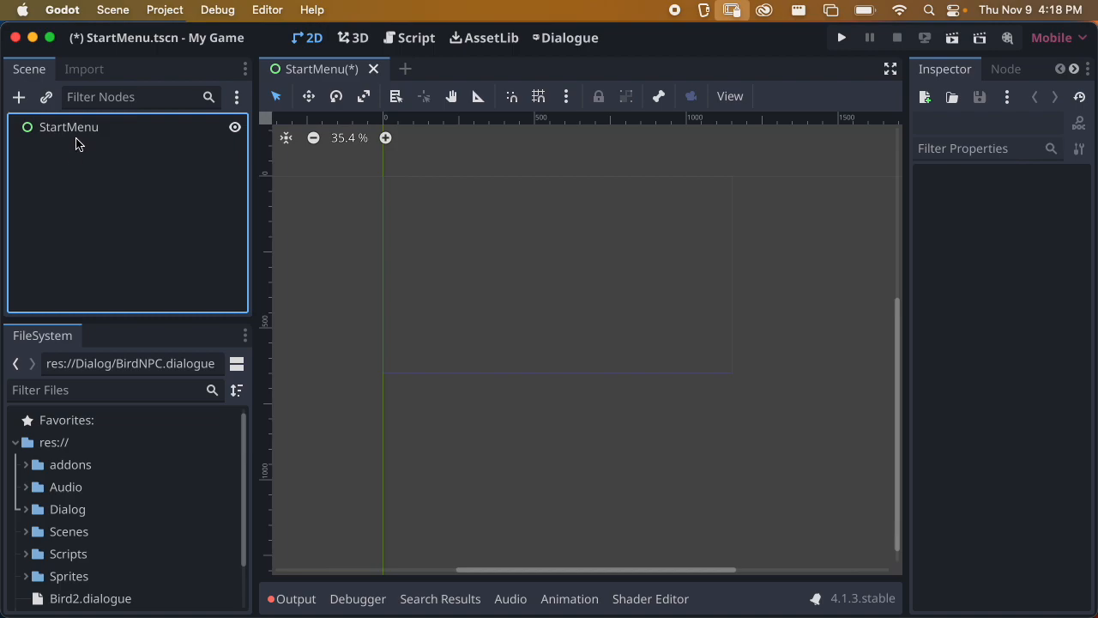
{"action": "left_click", "coordinate": [91, 129]}
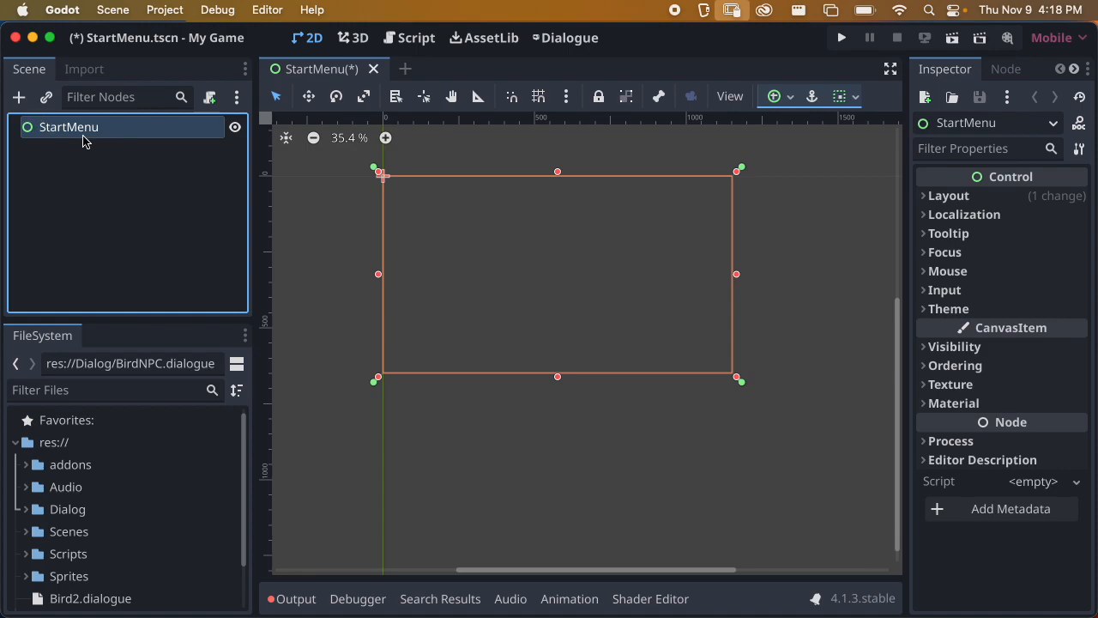
{"action": "left_click", "coordinate": [19, 97]}
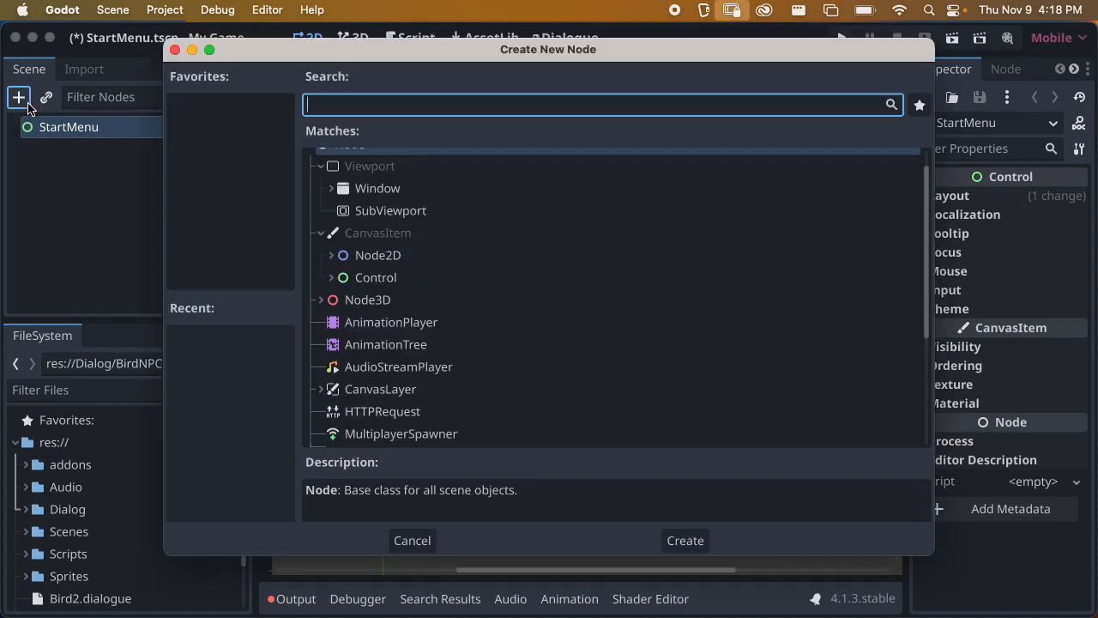
{"action": "type", "text": "container"}
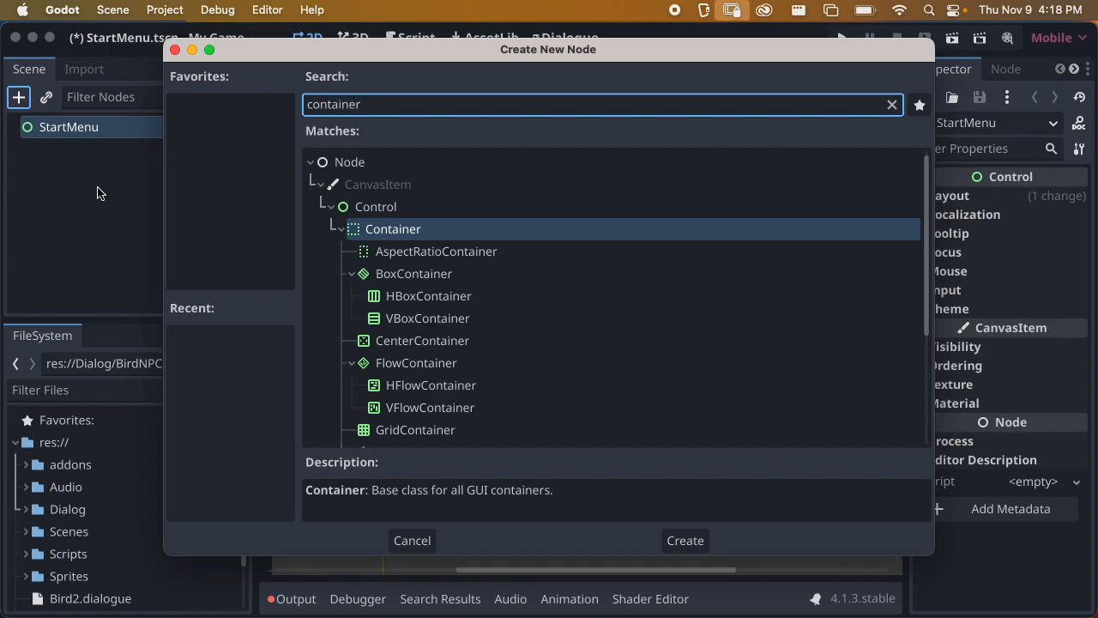
{"action": "double_click", "coordinate": [420, 42]}
{"action": "scroll", "coordinate": [269, 339], "scroll_direction": "down", "scroll_amount": 3}
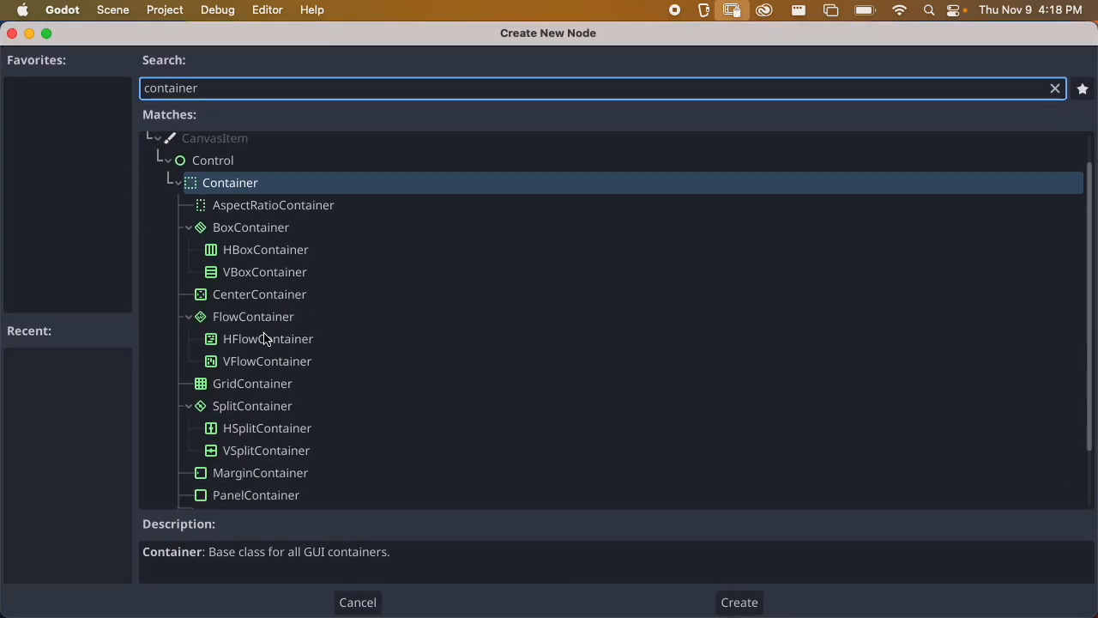
{"action": "scroll", "coordinate": [307, 317], "scroll_direction": "up", "scroll_amount": 1}
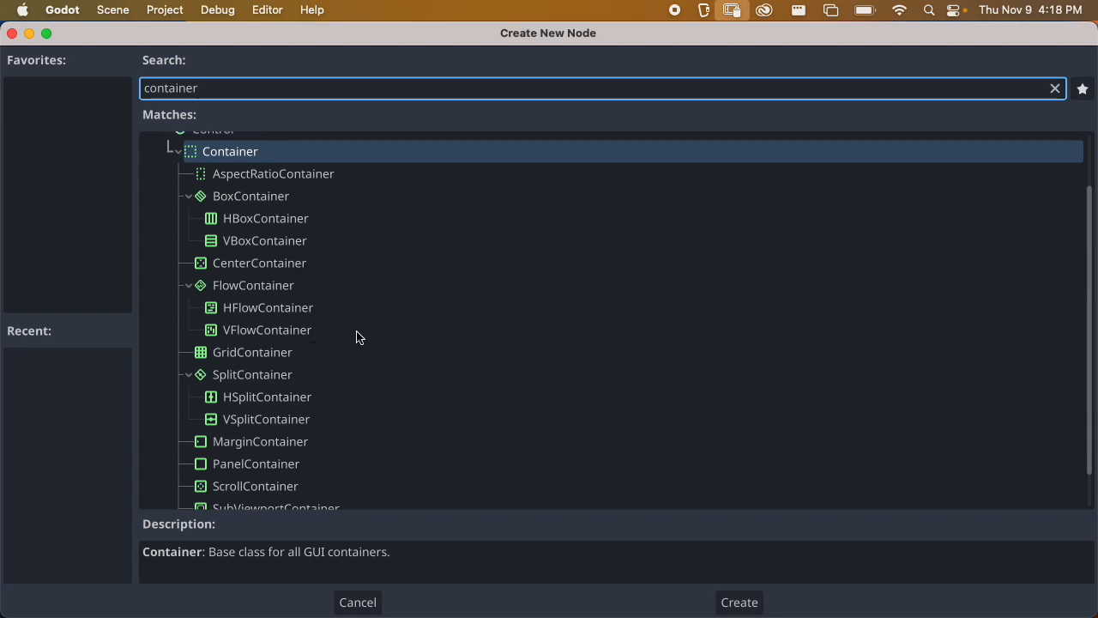
{"action": "scroll", "coordinate": [355, 335], "scroll_direction": "up", "scroll_amount": 1}
{"action": "left_click", "coordinate": [237, 254]}
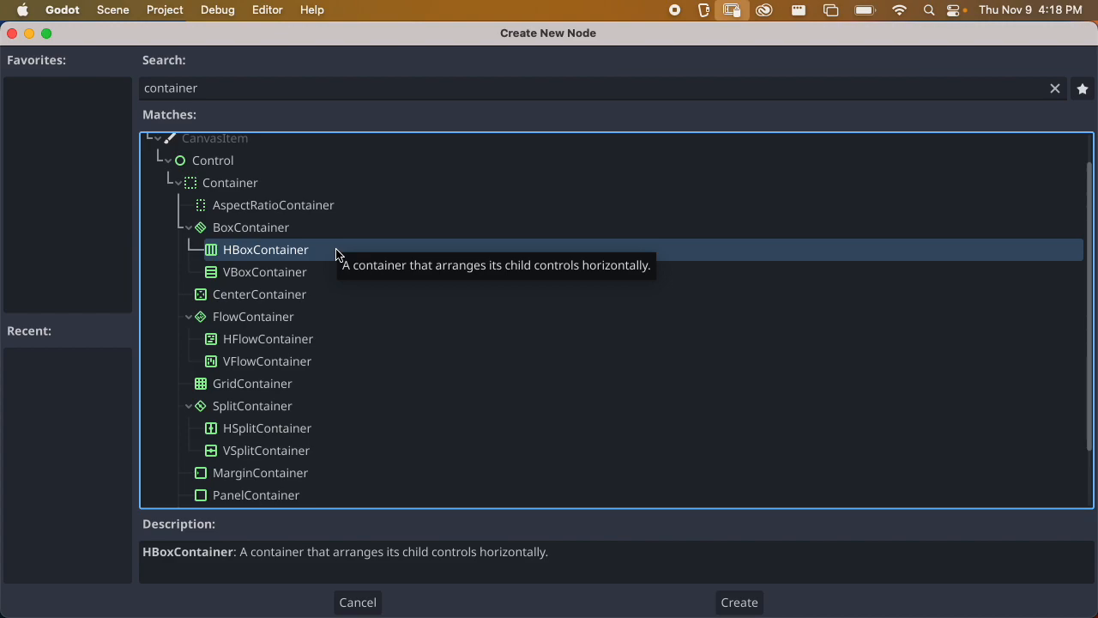
{"action": "left_click", "coordinate": [234, 274]}
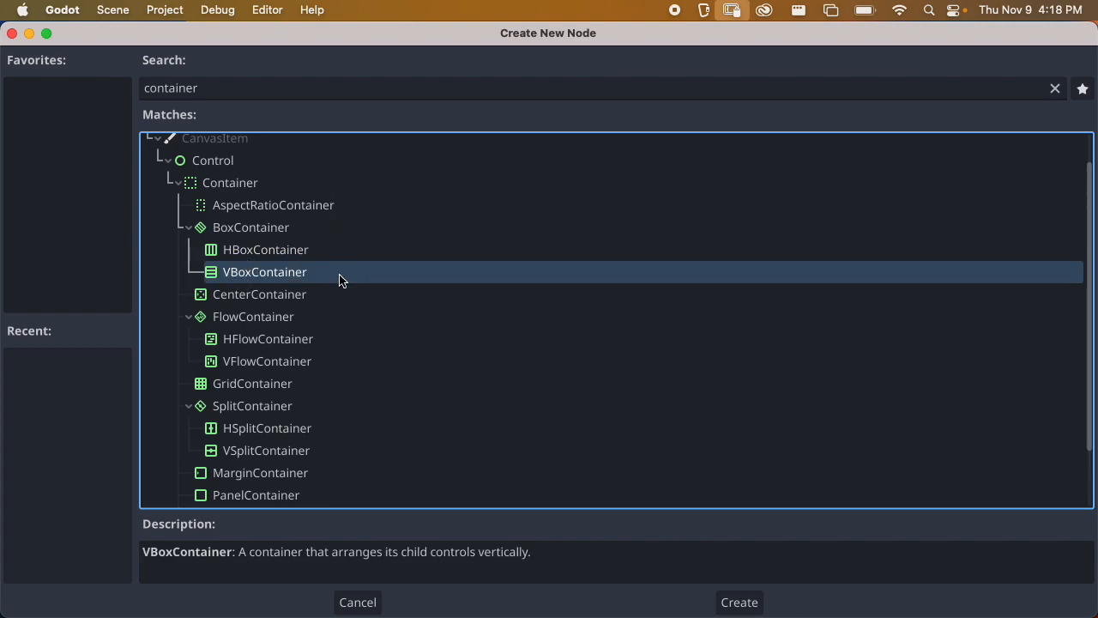
{"action": "left_click", "coordinate": [276, 299]}
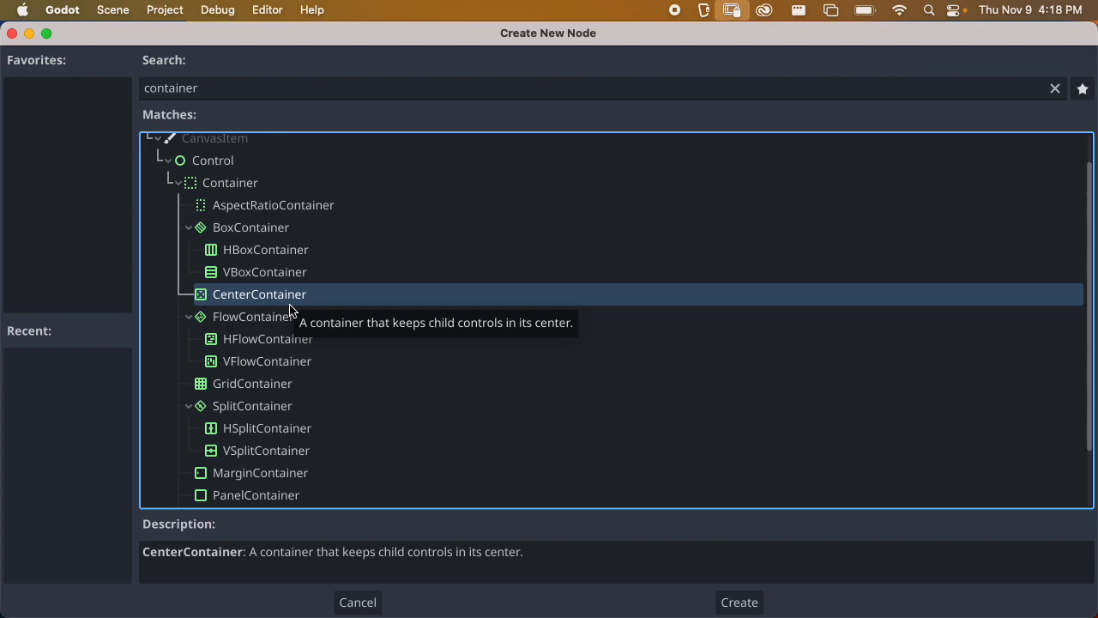
{"action": "scroll", "coordinate": [336, 298], "scroll_direction": "down", "scroll_amount": 1}
{"action": "left_click", "coordinate": [276, 359]}
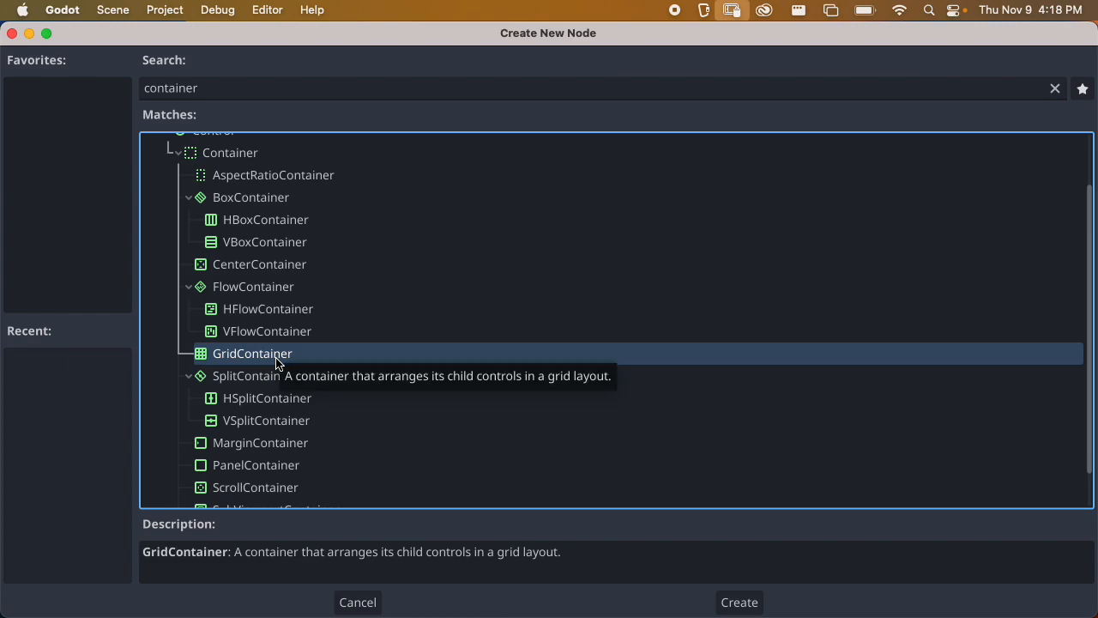
{"action": "scroll", "coordinate": [288, 348], "scroll_direction": "down", "scroll_amount": 2}
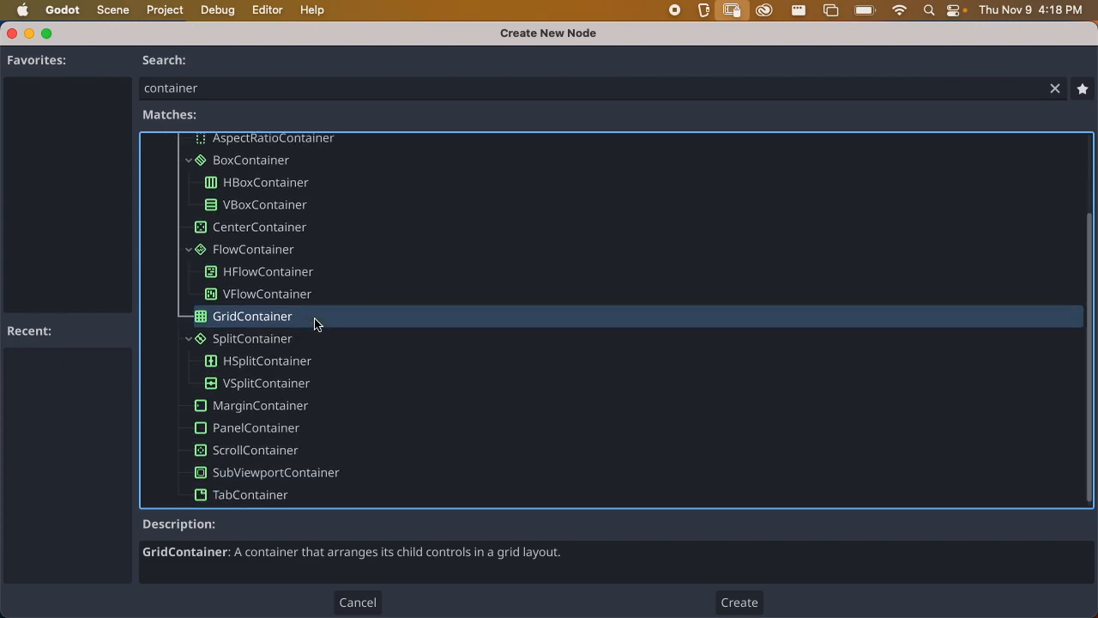
{"action": "left_click", "coordinate": [227, 399]}
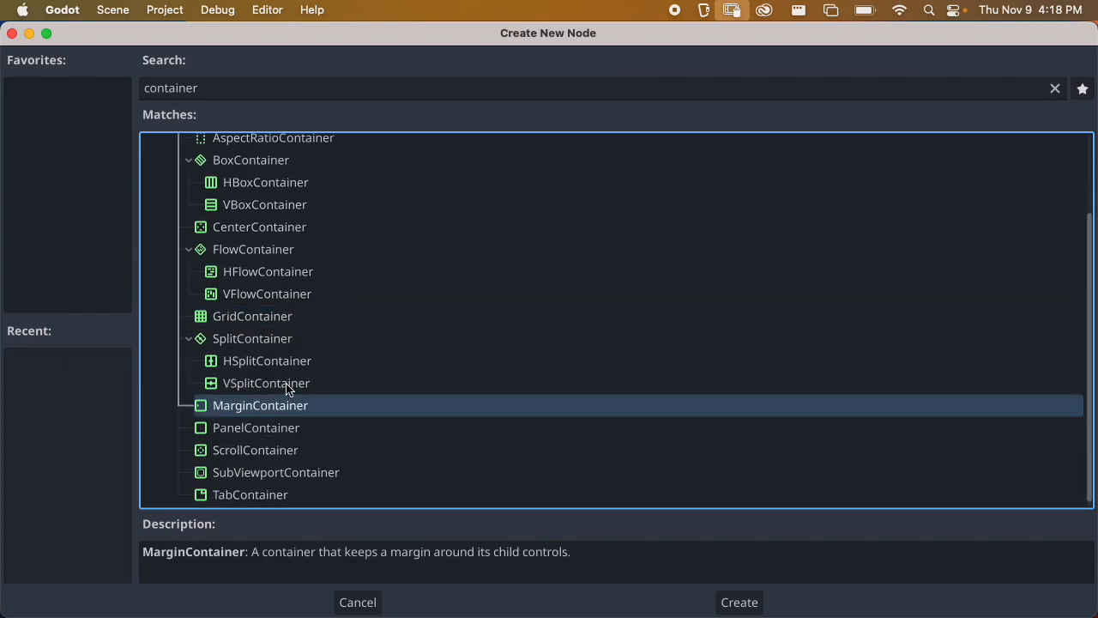
{"action": "left_click", "coordinate": [245, 451]}
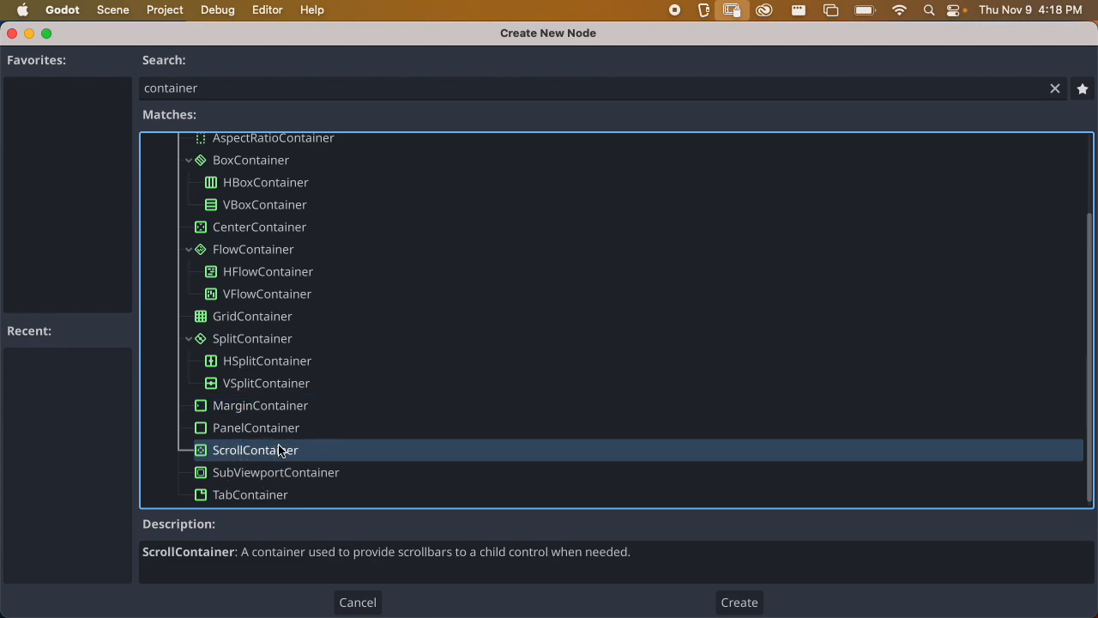
{"action": "scroll", "coordinate": [347, 367], "scroll_direction": "up", "scroll_amount": 2}
{"action": "scroll", "coordinate": [355, 359], "scroll_direction": "up", "scroll_amount": 3}
{"action": "scroll", "coordinate": [290, 298], "scroll_direction": "down", "scroll_amount": 2}
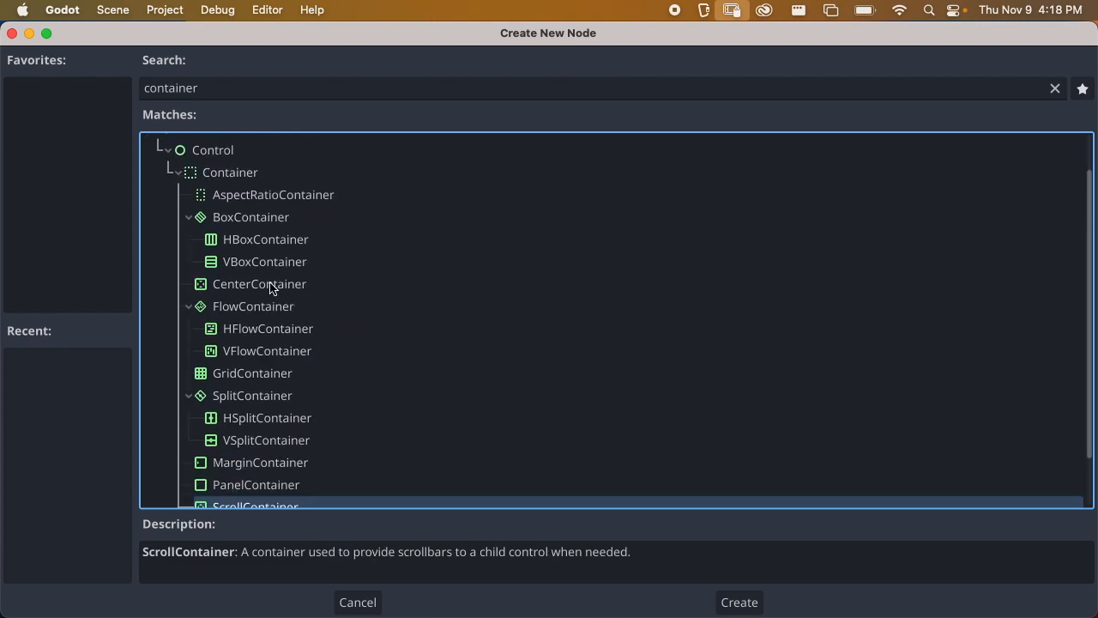
Add a CenterContainer as a child of StartMenu and set its anchor preset to Full Rect
{"action": "left_click", "coordinate": [255, 284]}
{"action": "left_click", "coordinate": [740, 601]}
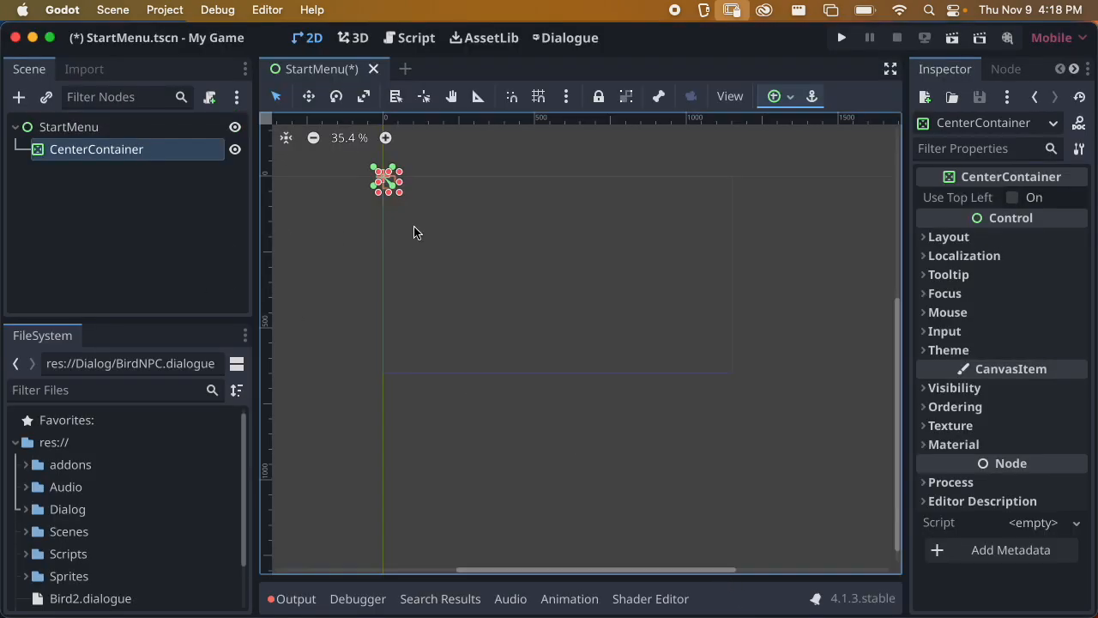
{"action": "left_click", "coordinate": [776, 96]}
{"action": "left_click", "coordinate": [776, 96]}
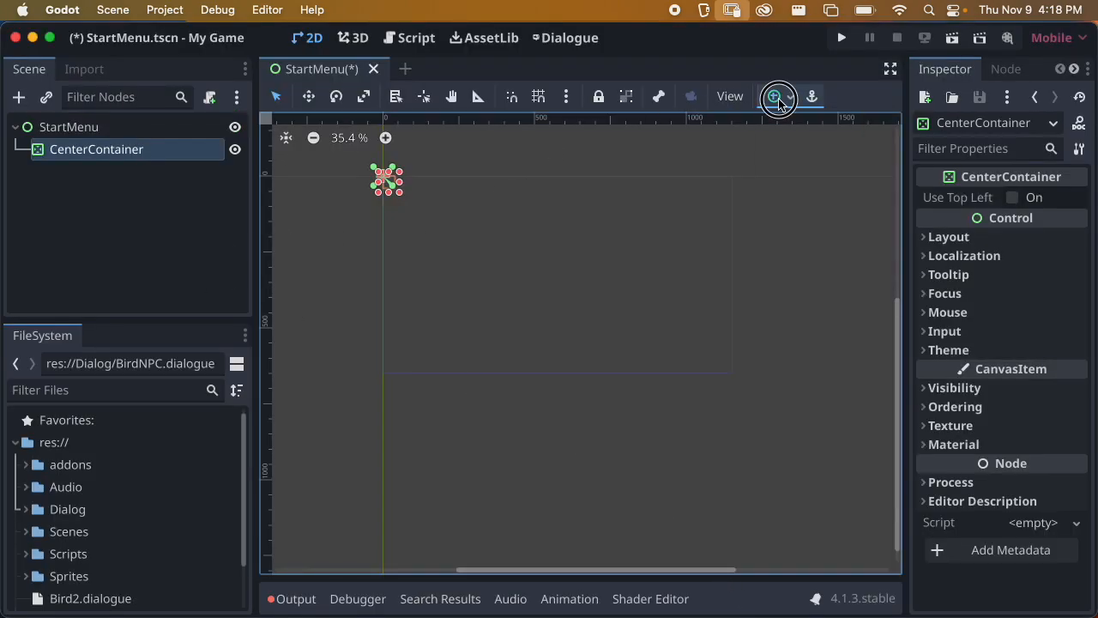
{"action": "left_click", "coordinate": [777, 96]}
{"action": "left_click", "coordinate": [873, 248]}
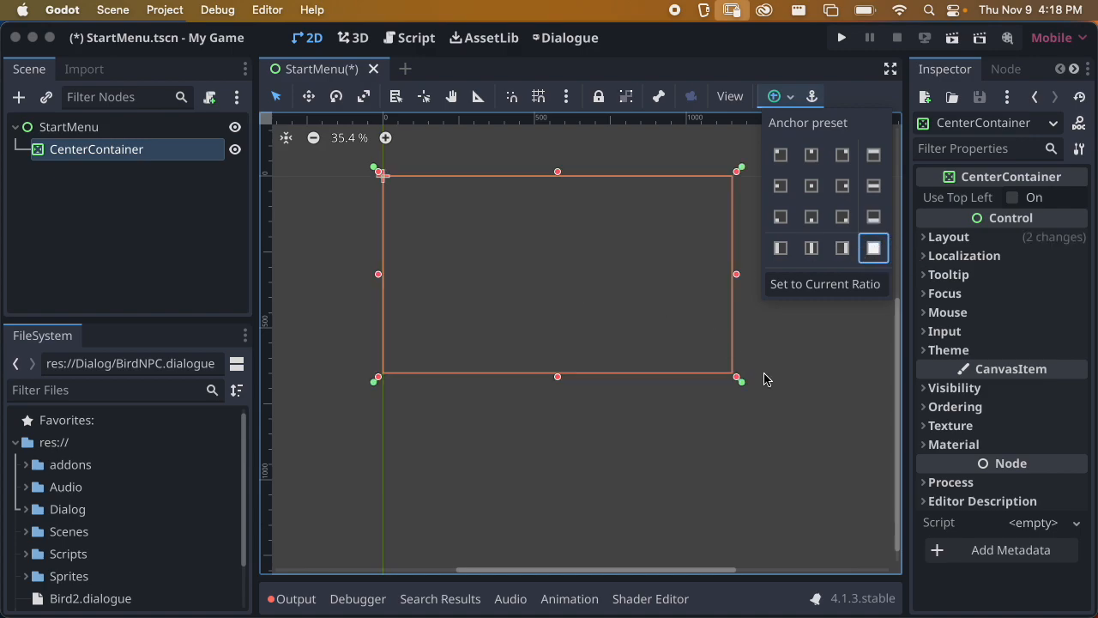
{"action": "left_click", "coordinate": [808, 336]}
Add an HBoxContainer as a child of the CenterContainer
{"action": "left_click", "coordinate": [144, 168]}
{"action": "left_click", "coordinate": [134, 151]}
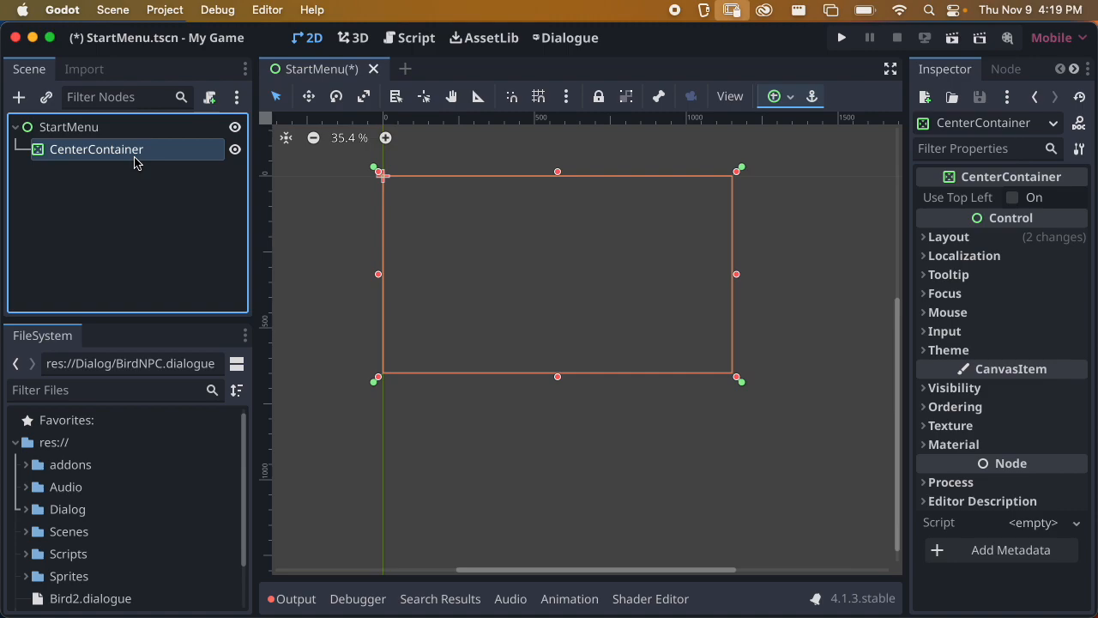
{"action": "left_click", "coordinate": [170, 202]}
{"action": "left_click", "coordinate": [120, 150]}
{"action": "left_click", "coordinate": [19, 97]}
{"action": "type", "text": "hbox"}
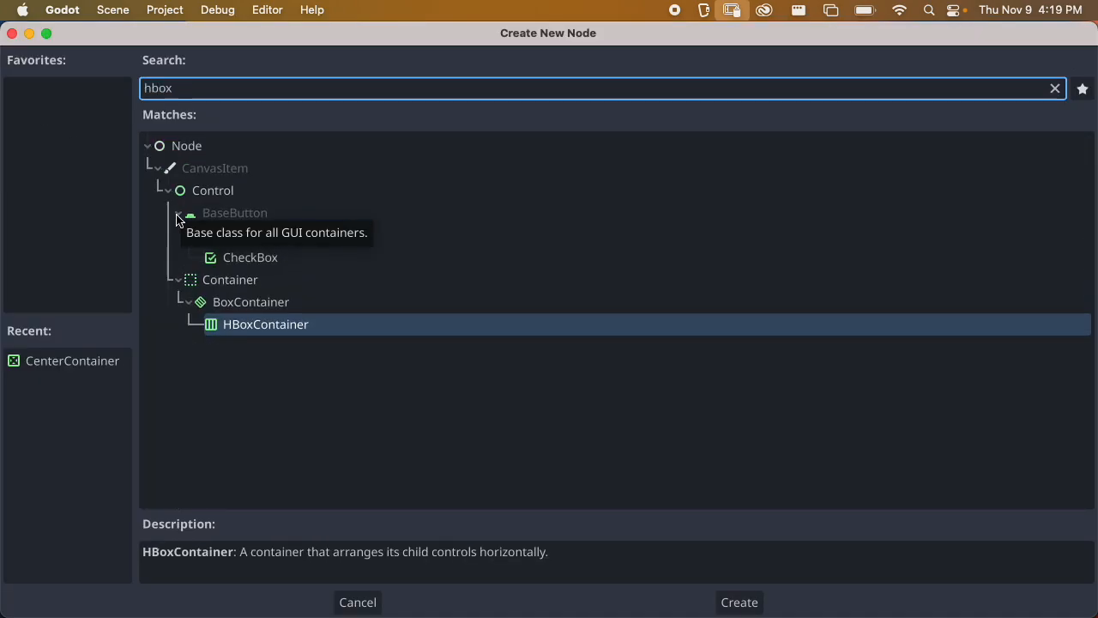
{"action": "key", "text": "Return"}
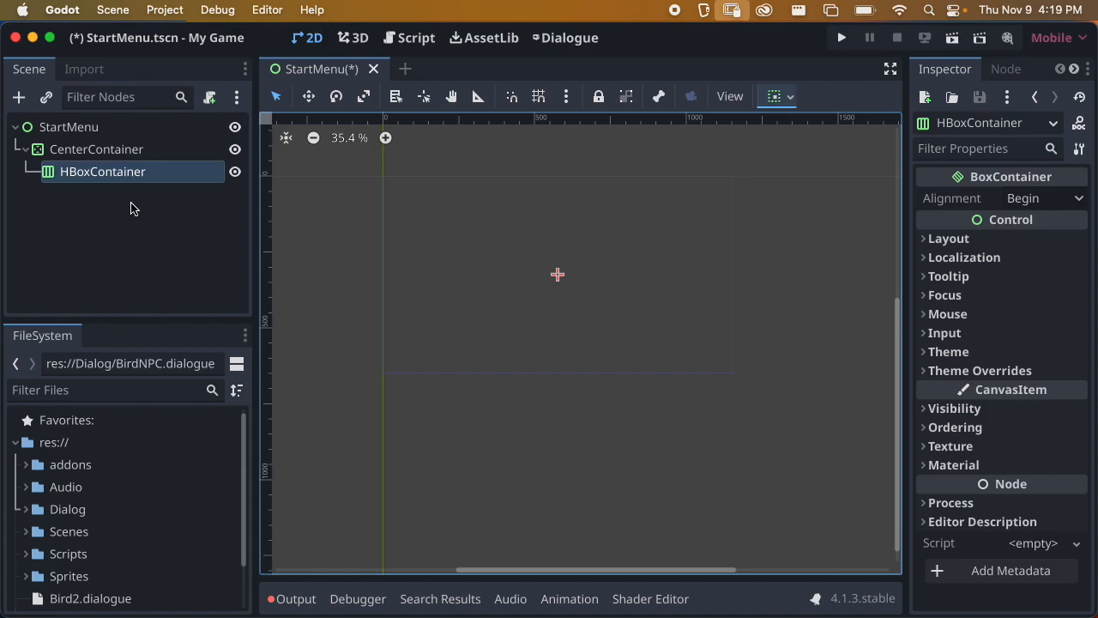
Add a TextureRect as a child of the HBoxContainer and rename it Title
{"action": "left_click", "coordinate": [93, 199]}
{"action": "left_click", "coordinate": [101, 180]}
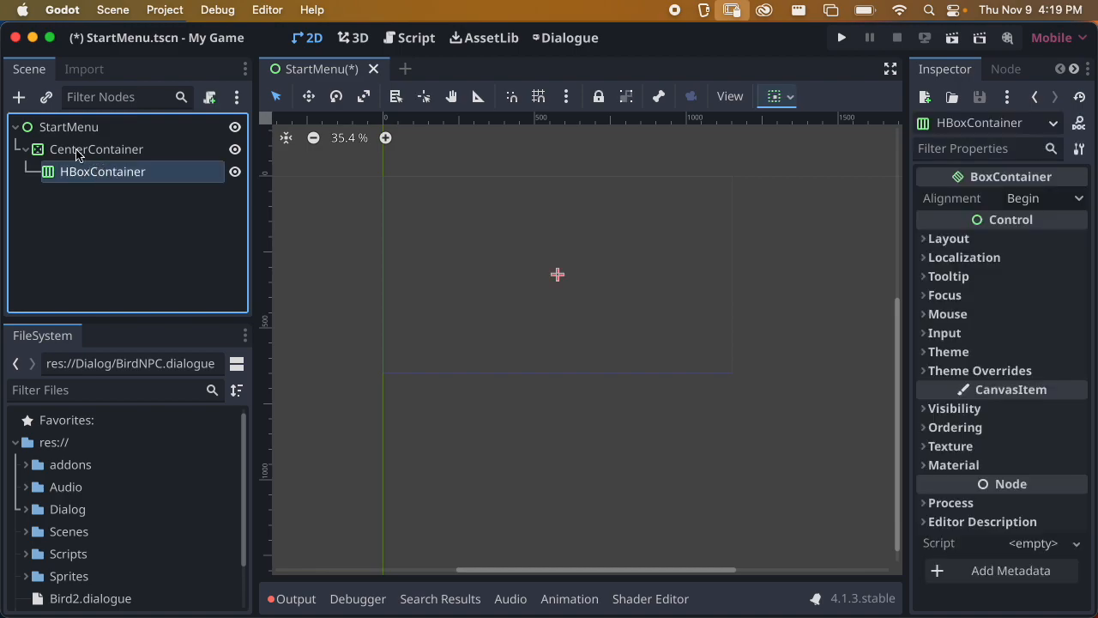
{"action": "left_click", "coordinate": [20, 98]}
{"action": "type", "text": "tex"}
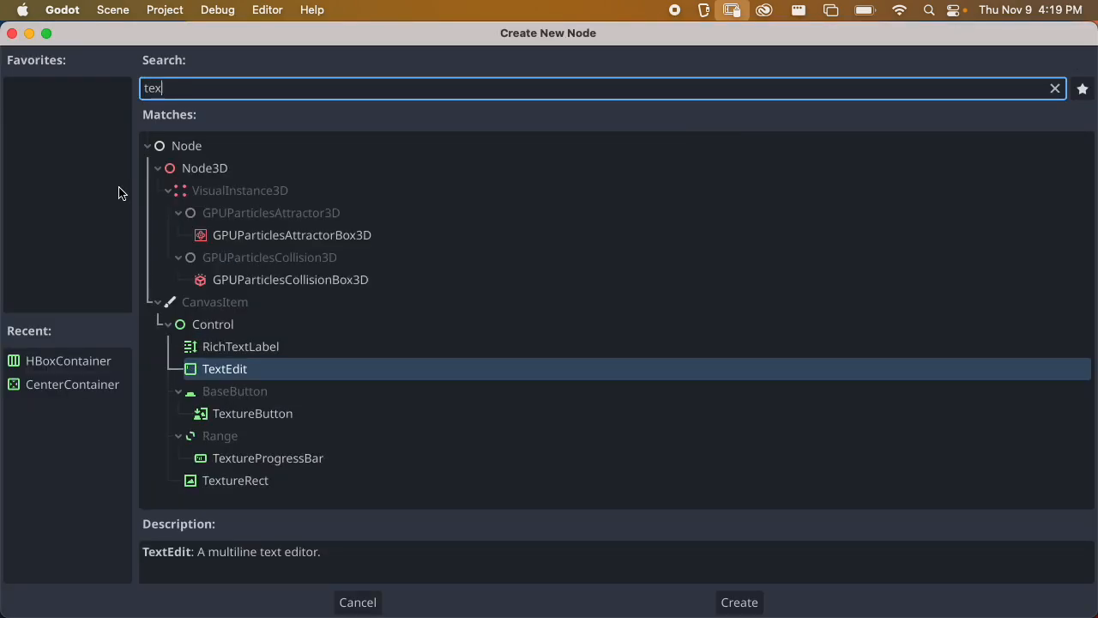
{"action": "type", "text": "ture"}
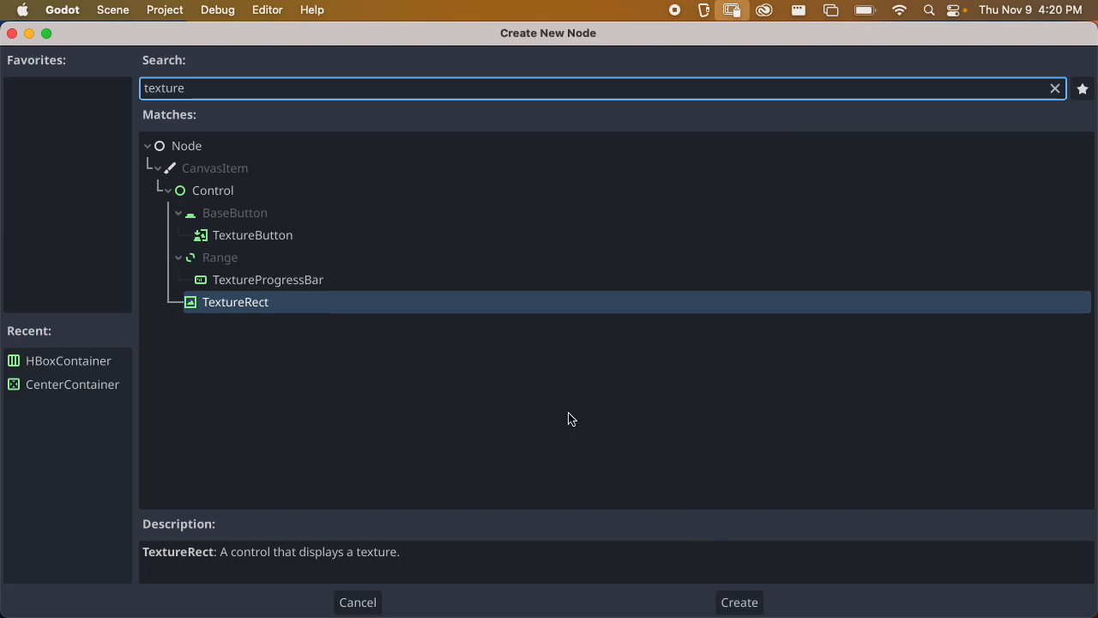
{"action": "left_click", "coordinate": [251, 307]}
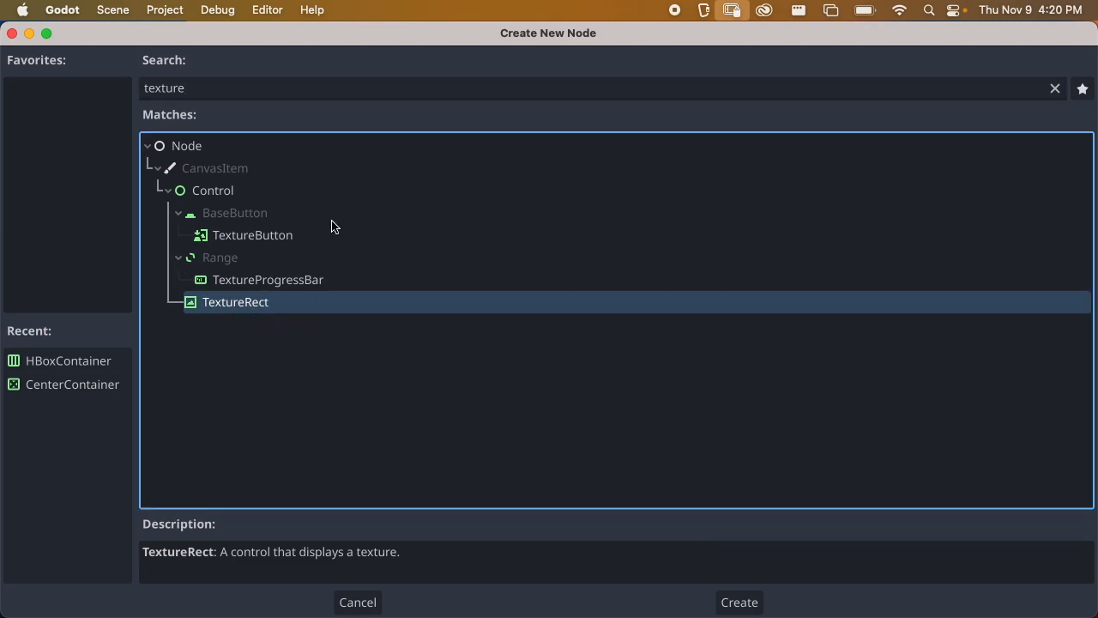
{"action": "left_click", "coordinate": [740, 600]}
{"action": "double_click", "coordinate": [86, 194]}
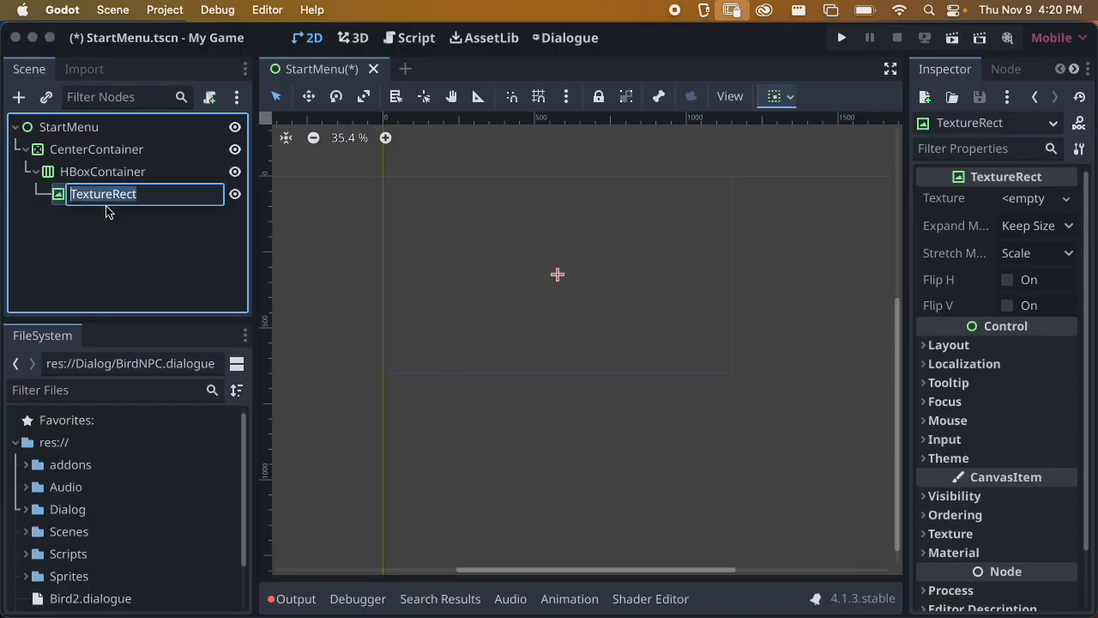
{"action": "type", "text": "Title"}
{"action": "key", "text": "Return"}
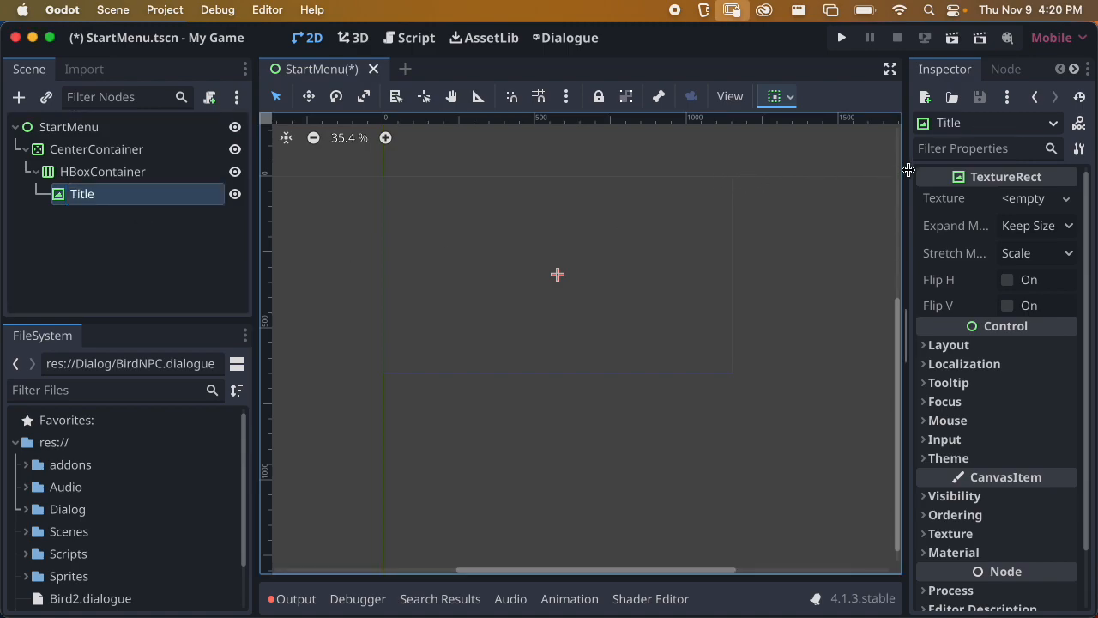
Try loading the whole ui_titles.png from the Sprites folder as the Title node's texture, and clear the texture again
{"action": "left_click_drag", "start_coordinate": [907, 171], "coordinate": [769, 172]}
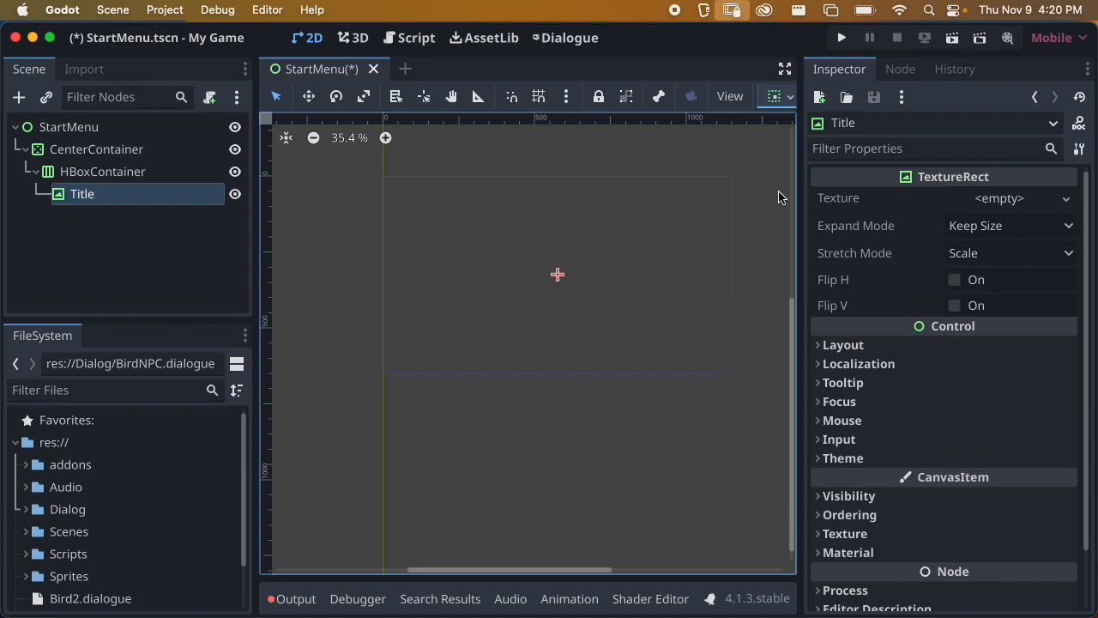
{"action": "left_click", "coordinate": [1018, 201]}
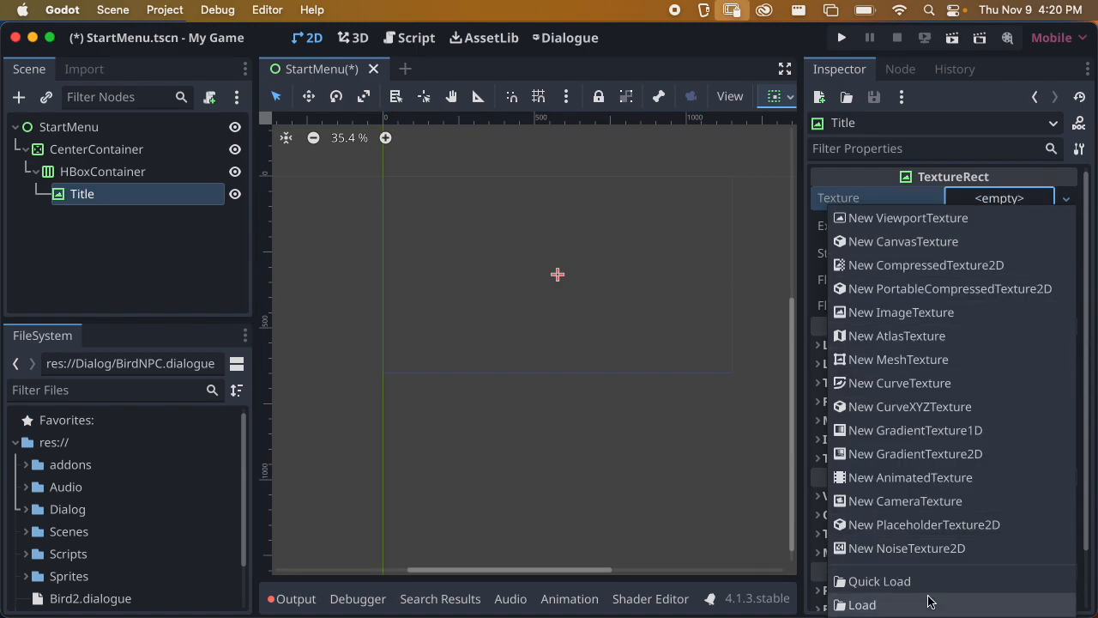
{"action": "left_click", "coordinate": [862, 604]}
{"action": "double_click", "coordinate": [743, 172]}
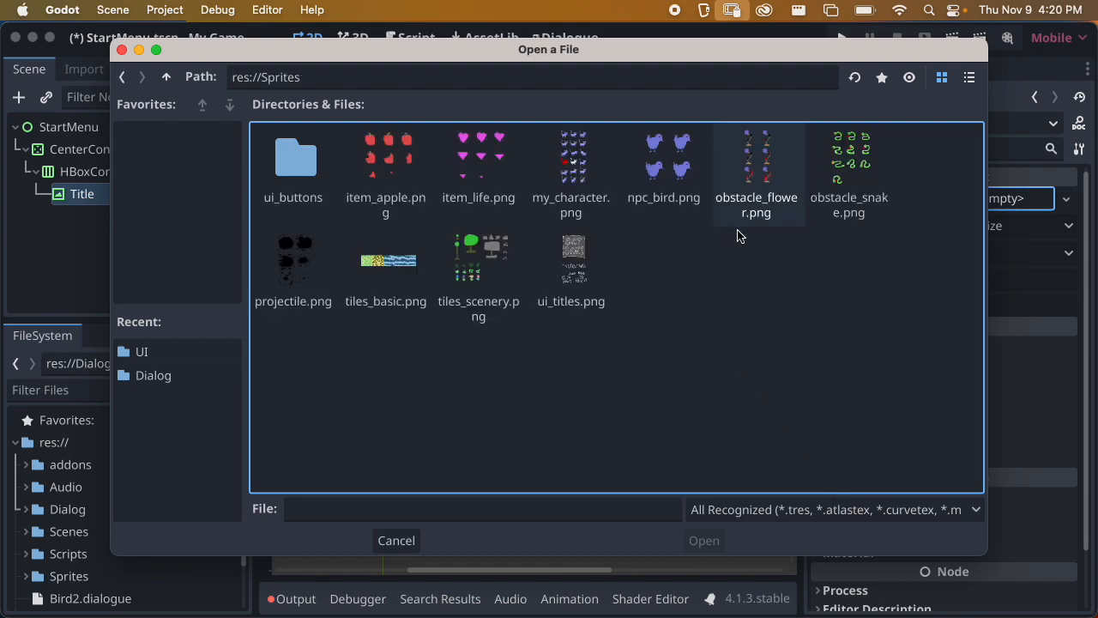
{"action": "left_click", "coordinate": [590, 273]}
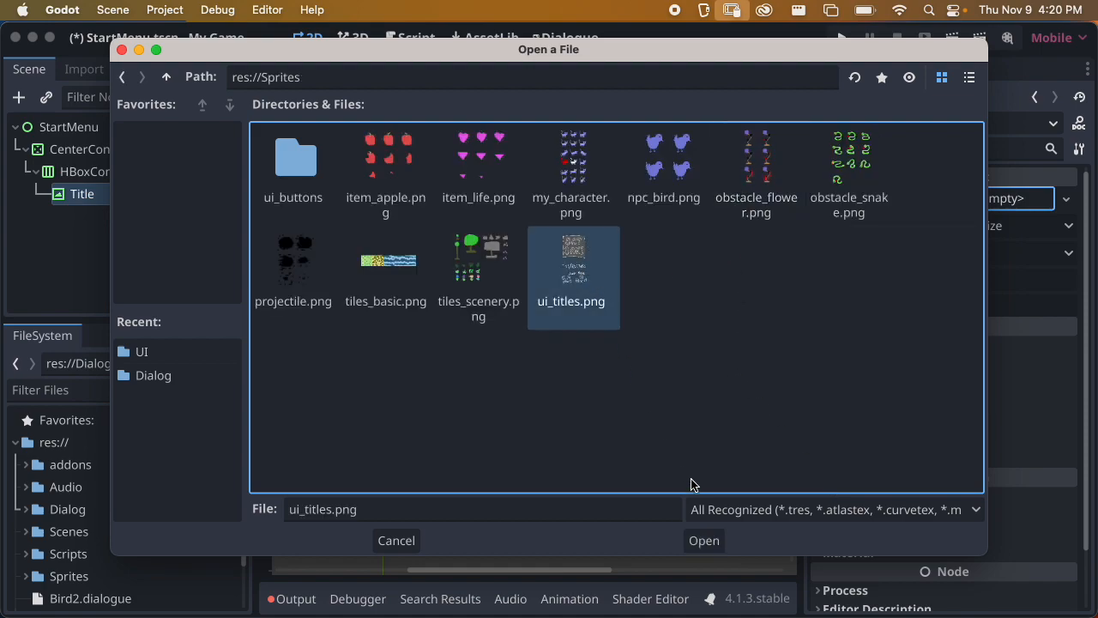
{"action": "left_click", "coordinate": [703, 539]}
{"action": "middle_click_drag", "start_coordinate": [693, 363], "coordinate": [651, 401]}
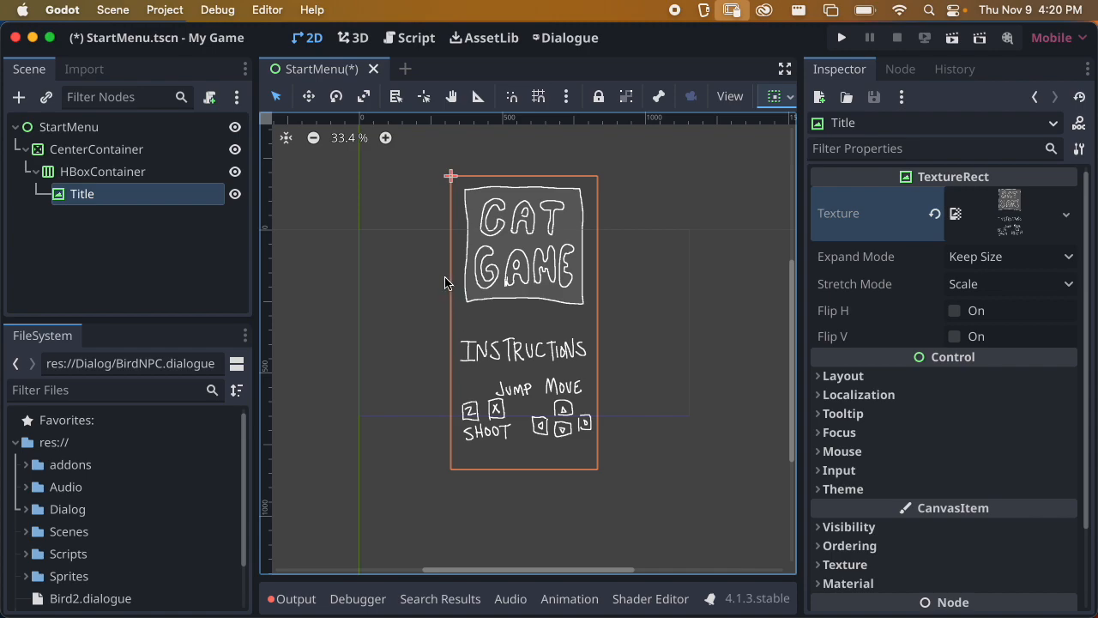
{"action": "left_click", "coordinate": [935, 214]}
Assign a new AtlasTexture to the Title node's texture and expand its atlas and region settings
{"action": "left_click", "coordinate": [1067, 199]}
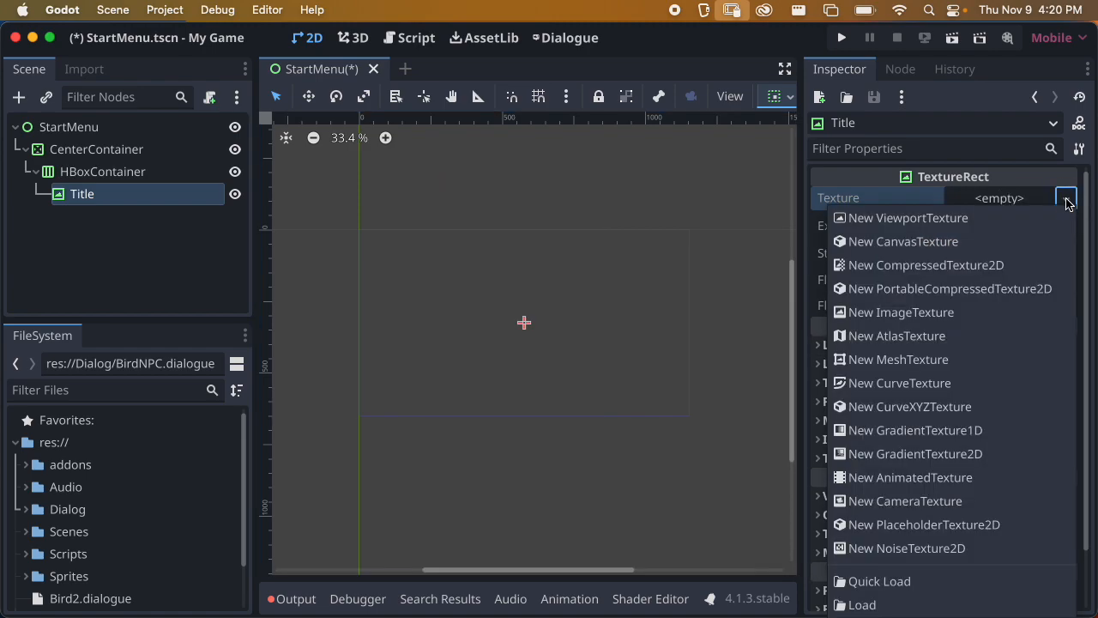
{"action": "left_click", "coordinate": [941, 342]}
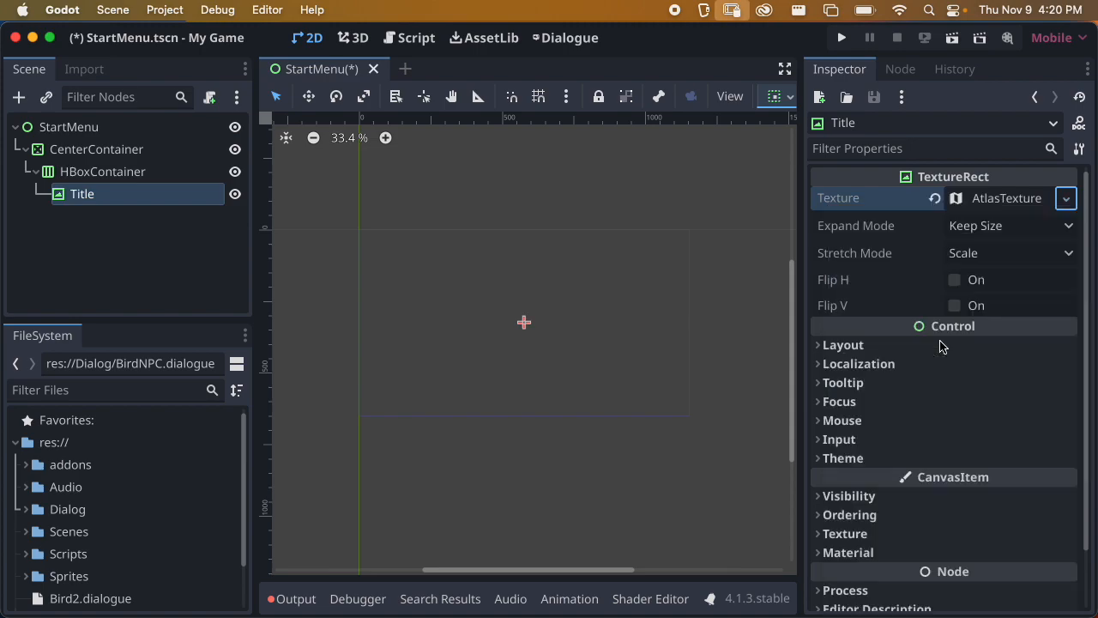
{"action": "left_click", "coordinate": [995, 199]}
{"action": "scroll", "coordinate": [978, 305], "scroll_direction": "down", "scroll_amount": 3}
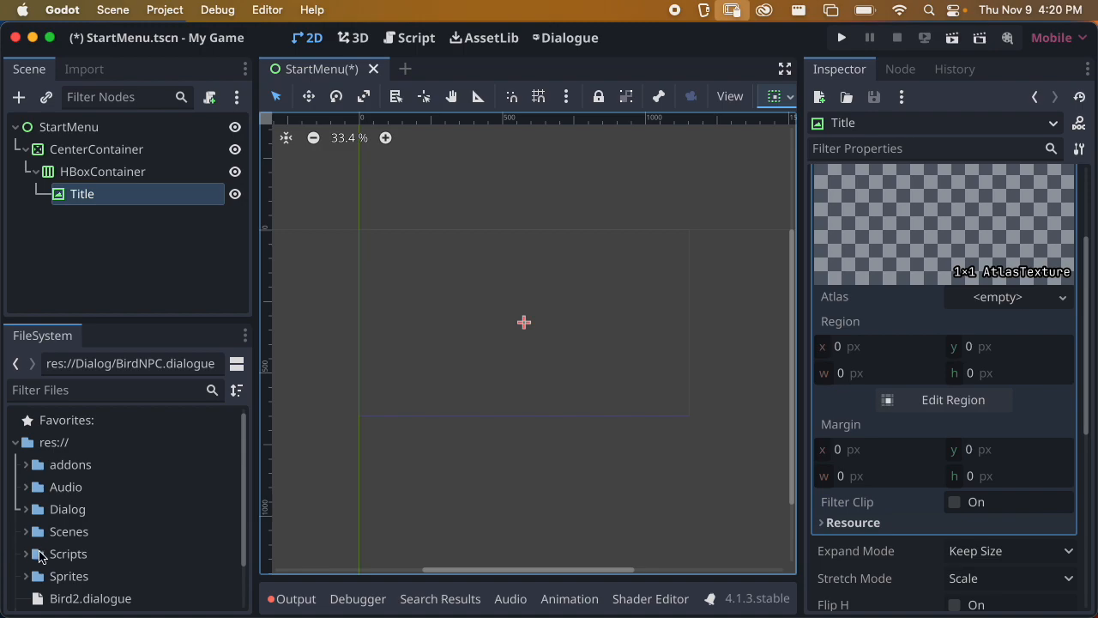
{"action": "scroll", "coordinate": [108, 525], "scroll_direction": "down", "scroll_amount": 1}
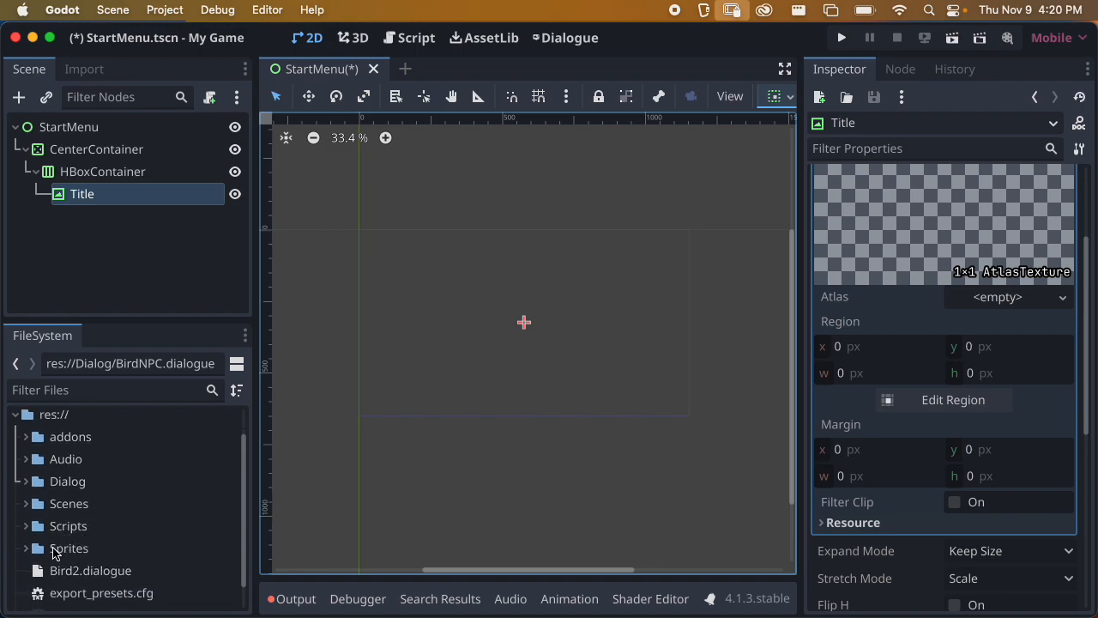
Load ui_titles.png from the Sprites folder as the atlas of the Title node's AtlasTexture
{"action": "scroll", "coordinate": [196, 500], "scroll_direction": "down", "scroll_amount": 1}
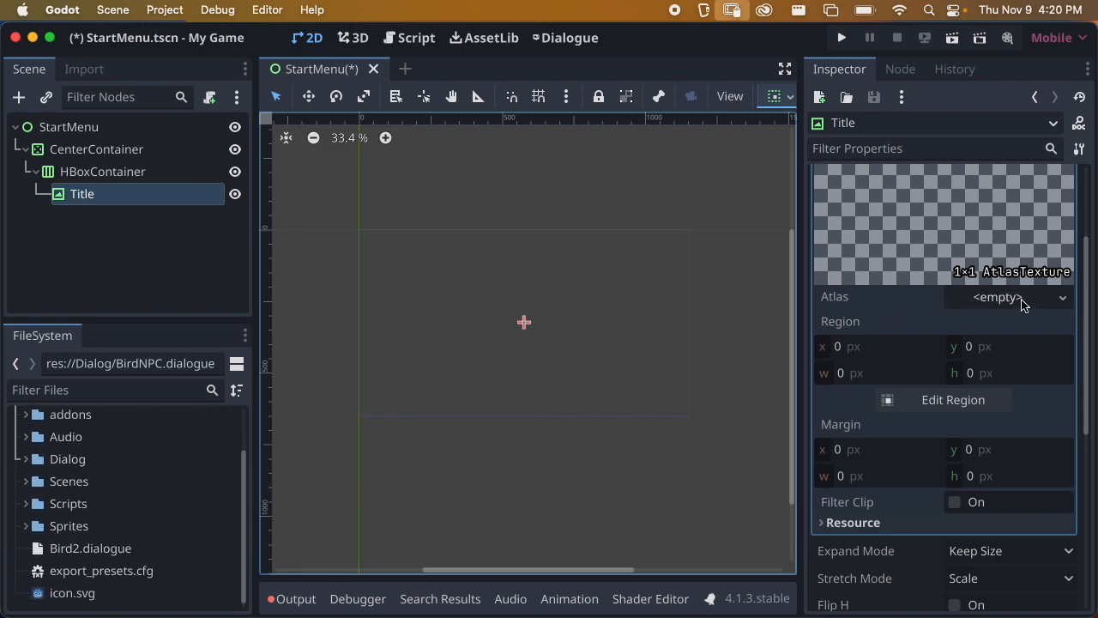
{"action": "left_click", "coordinate": [1050, 296]}
{"action": "left_click", "coordinate": [902, 583]}
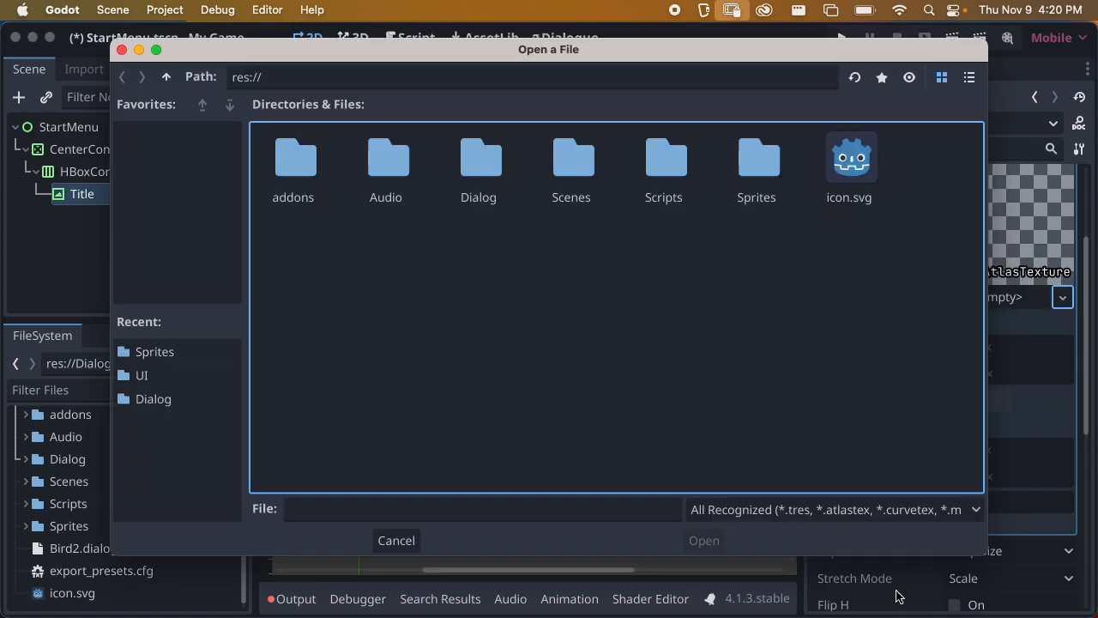
{"action": "double_click", "coordinate": [760, 176]}
{"action": "left_click", "coordinate": [571, 257]}
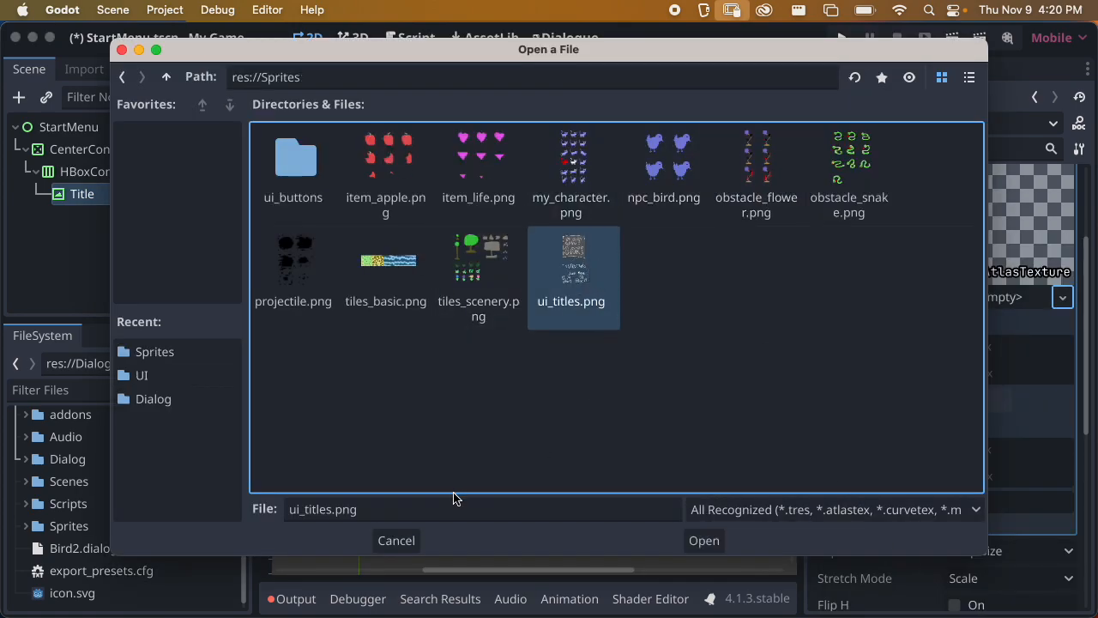
{"action": "left_click", "coordinate": [703, 540]}
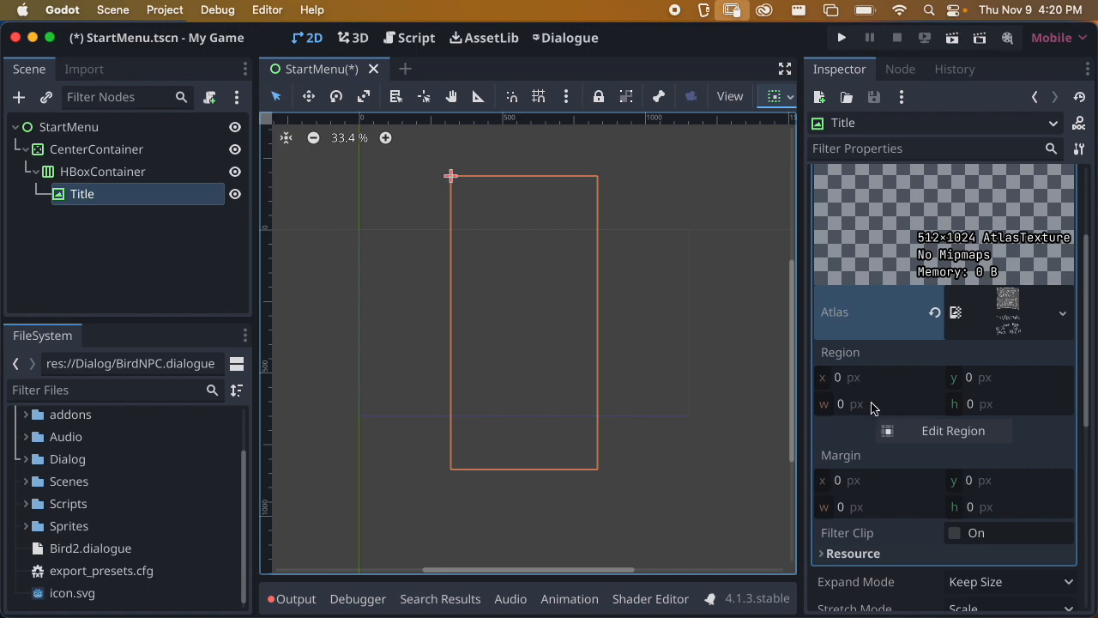
Set the Title atlas region's width and height to 512 px each
{"action": "scroll", "coordinate": [928, 349], "scroll_direction": "up", "scroll_amount": 3}
{"action": "scroll", "coordinate": [931, 321], "scroll_direction": "down", "scroll_amount": 5}
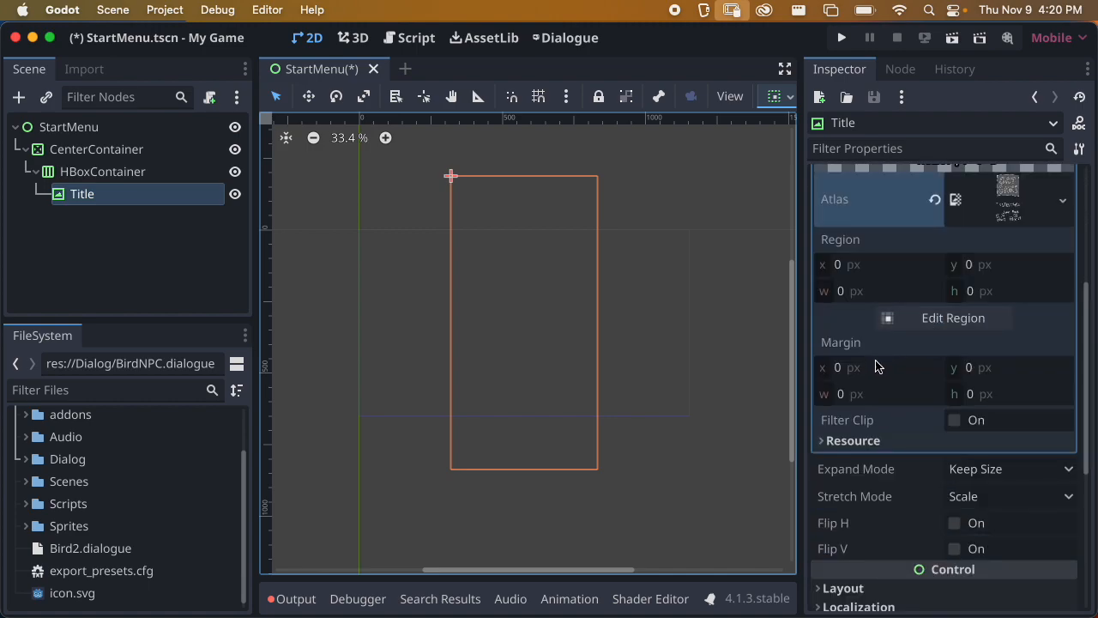
{"action": "scroll", "coordinate": [872, 331], "scroll_direction": "up", "scroll_amount": 1}
{"action": "left_click", "coordinate": [857, 311]}
{"action": "type", "text": "512"}
{"action": "key", "text": "Return"}
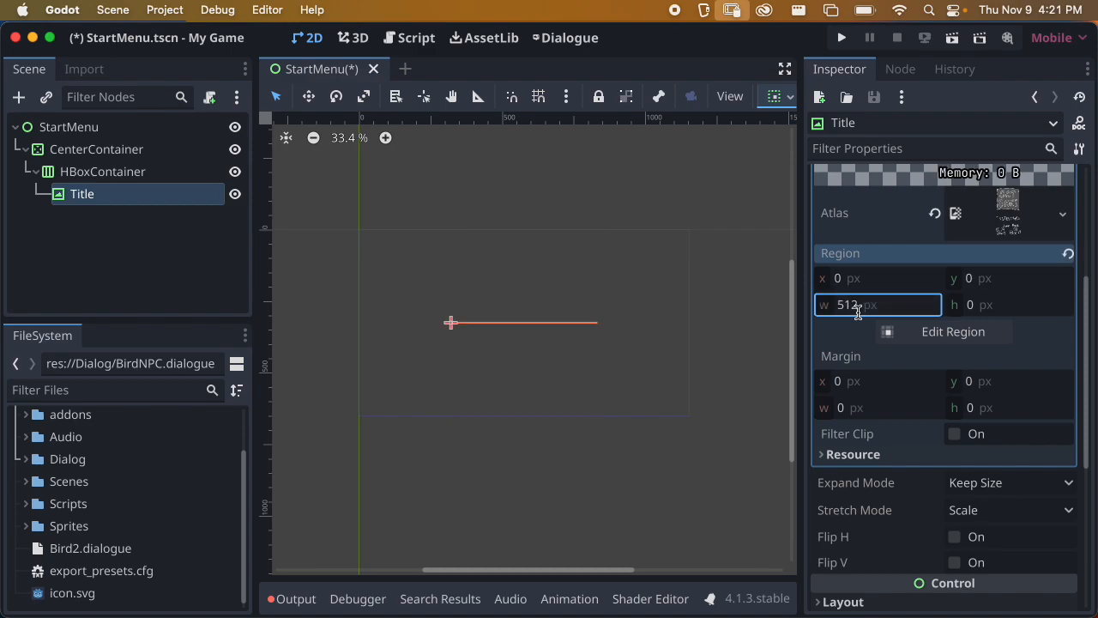
{"action": "left_click", "coordinate": [982, 304]}
{"action": "type", "text": "51"}
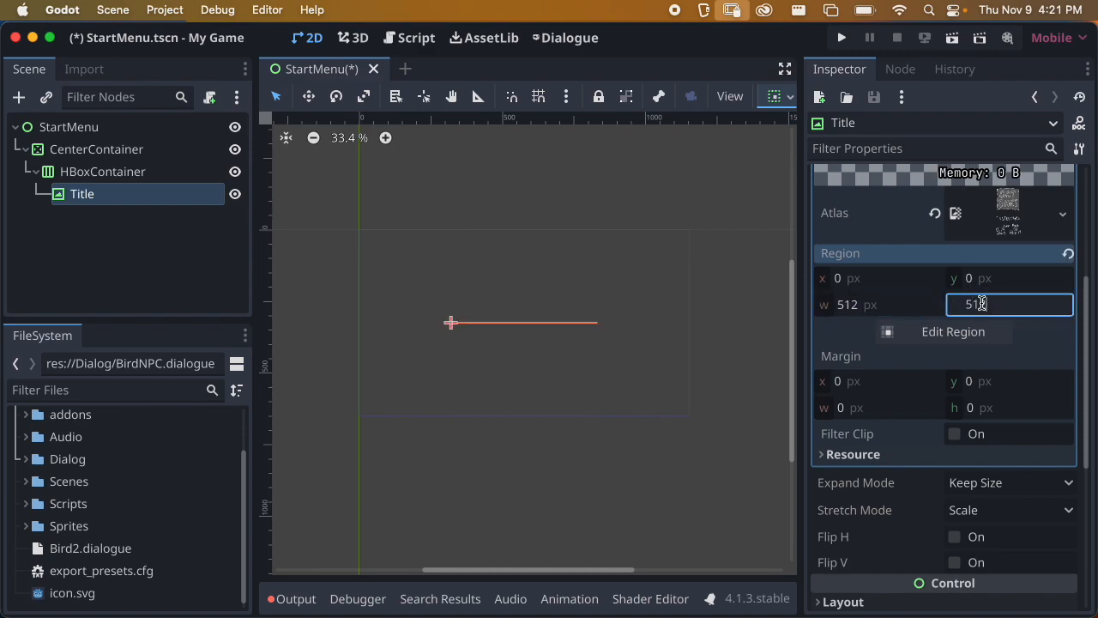
{"action": "key", "text": "Return"}
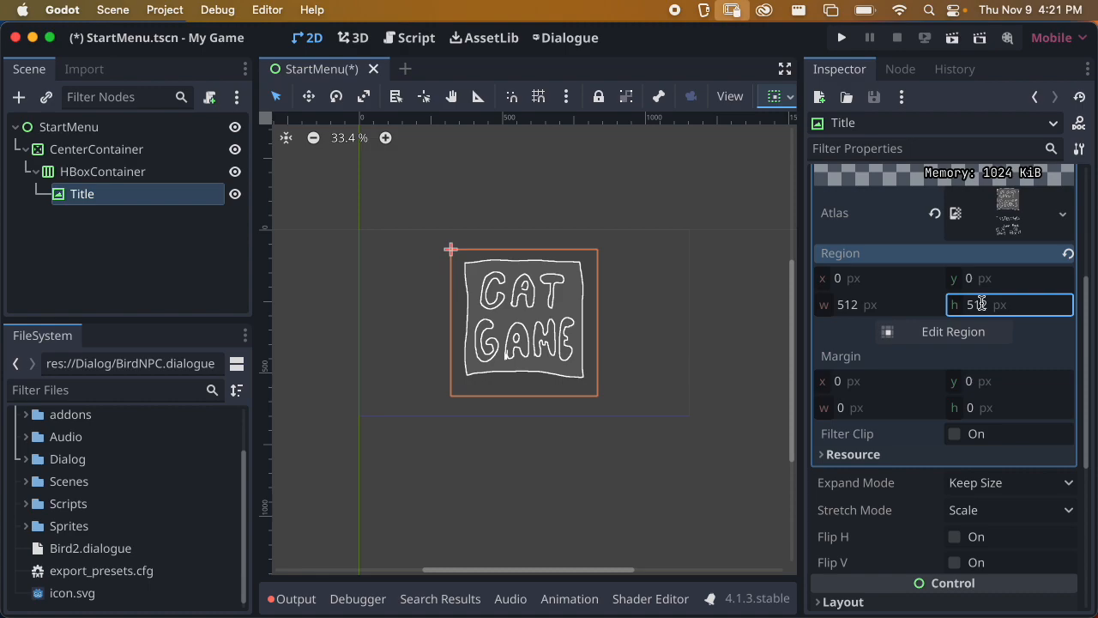
Try a region y offset of 512 px on the Title atlas and set it back to 0
{"action": "scroll", "coordinate": [987, 296], "scroll_direction": "up", "scroll_amount": 1}
{"action": "left_click", "coordinate": [999, 289]}
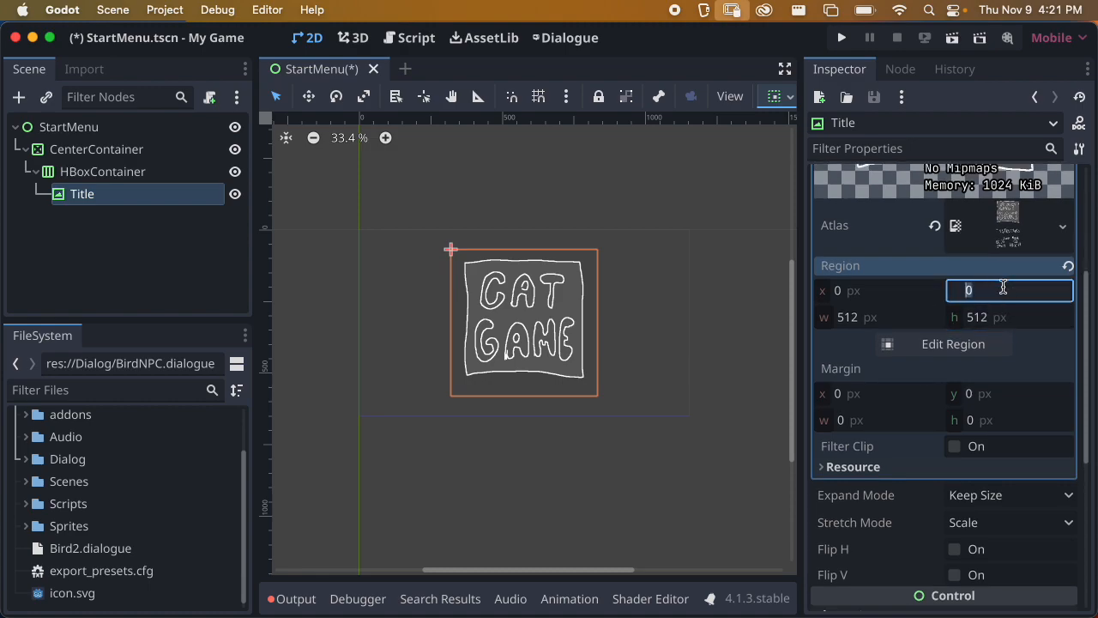
{"action": "type", "text": "512"}
{"action": "key", "text": "Return"}
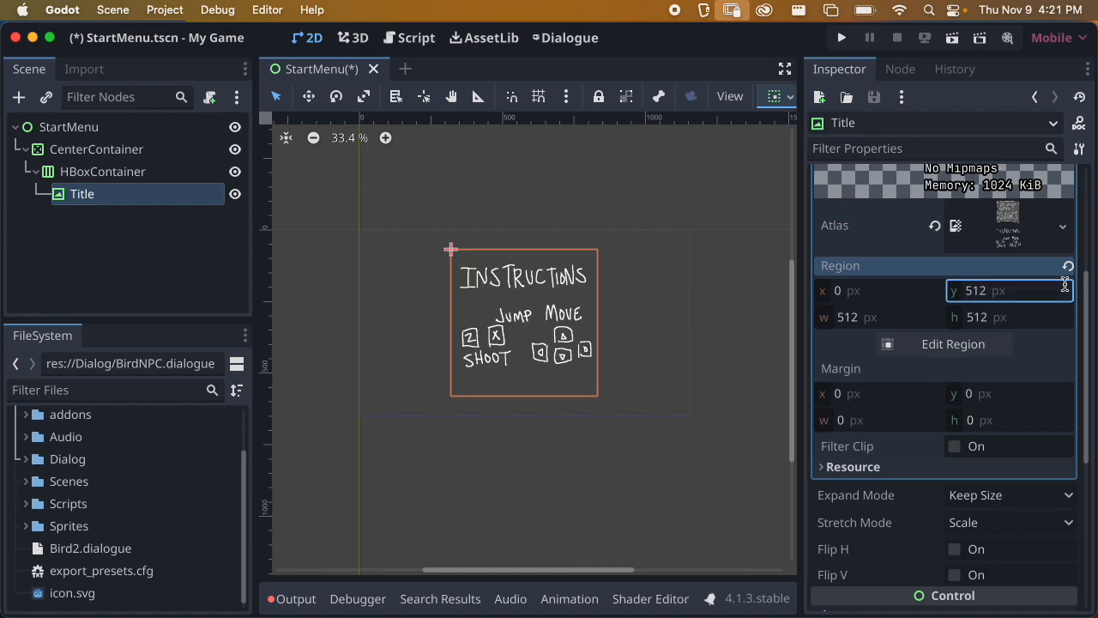
{"action": "left_click", "coordinate": [1008, 290]}
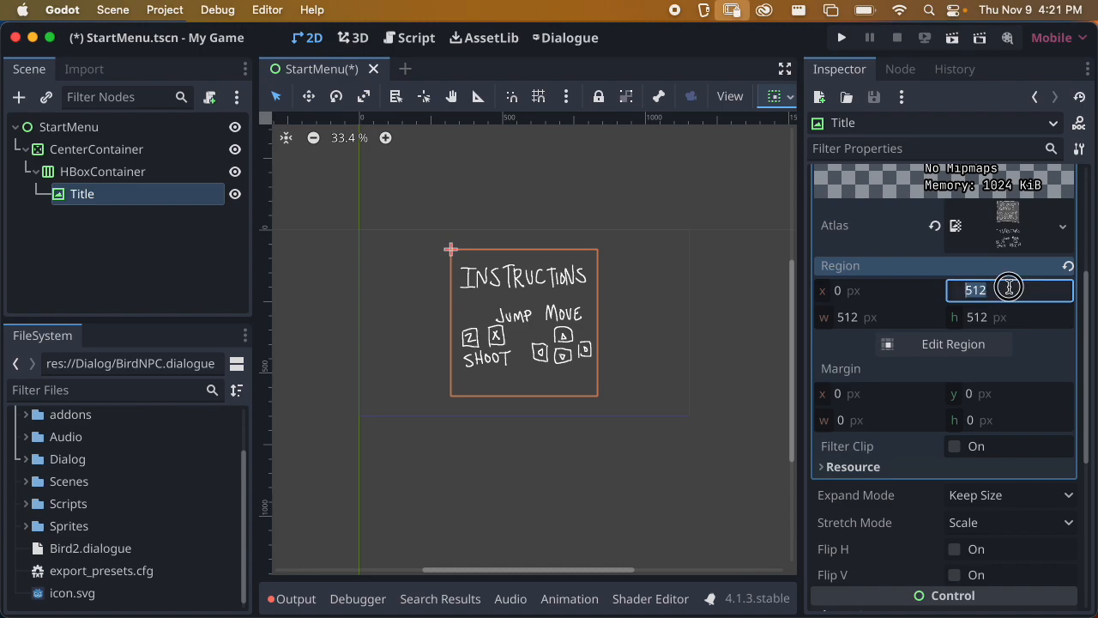
{"action": "type", "text": "0"}
{"action": "key", "text": "Return"}
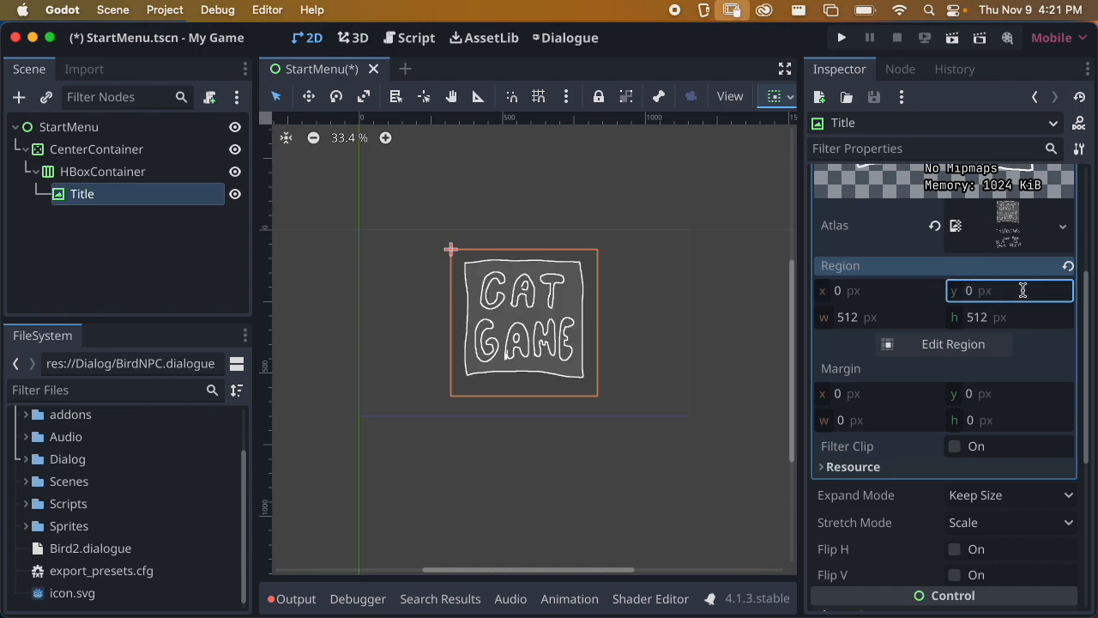
Try a region y offset of 100 px on the Title atlas and return it to 0
{"action": "left_click", "coordinate": [1017, 286]}
{"action": "type", "text": "100"}
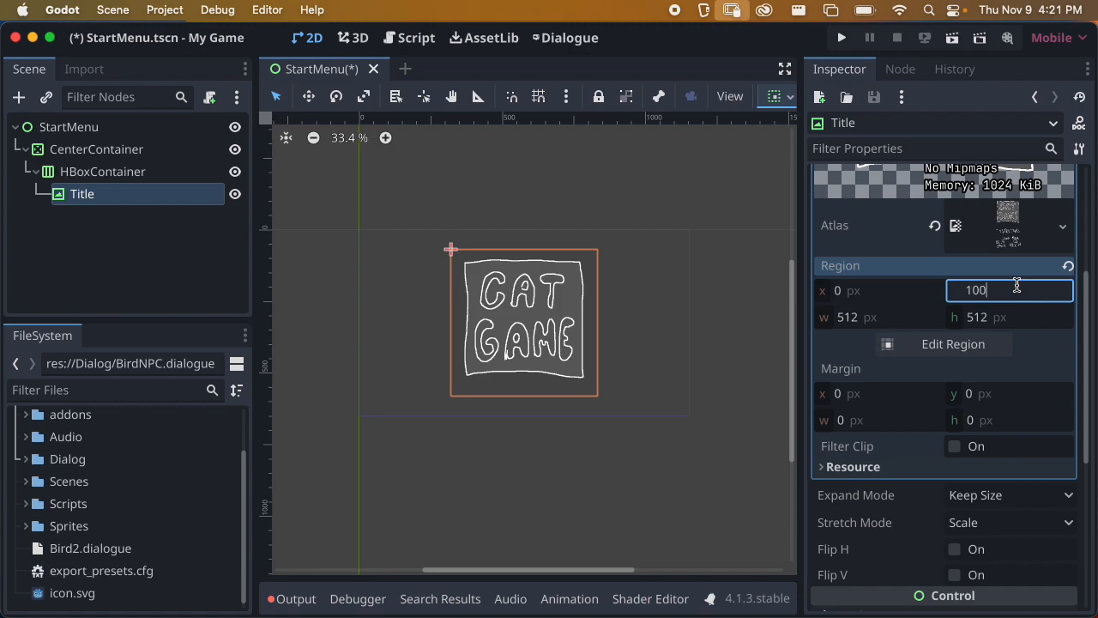
{"action": "key", "text": "Return"}
{"action": "left_click", "coordinate": [1014, 289]}
{"action": "type", "text": "0"}
{"action": "key", "text": "Return"}
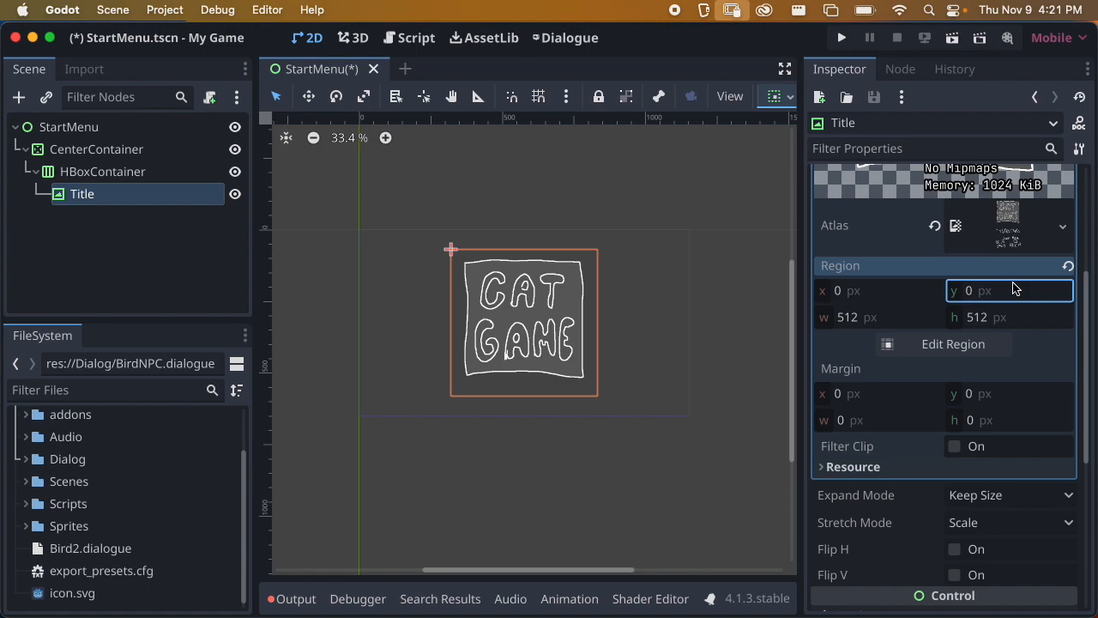
Collapse the Title node's AtlasTexture settings and save the StartMenu scene
{"action": "scroll", "coordinate": [1025, 300], "scroll_direction": "up", "scroll_amount": 5}
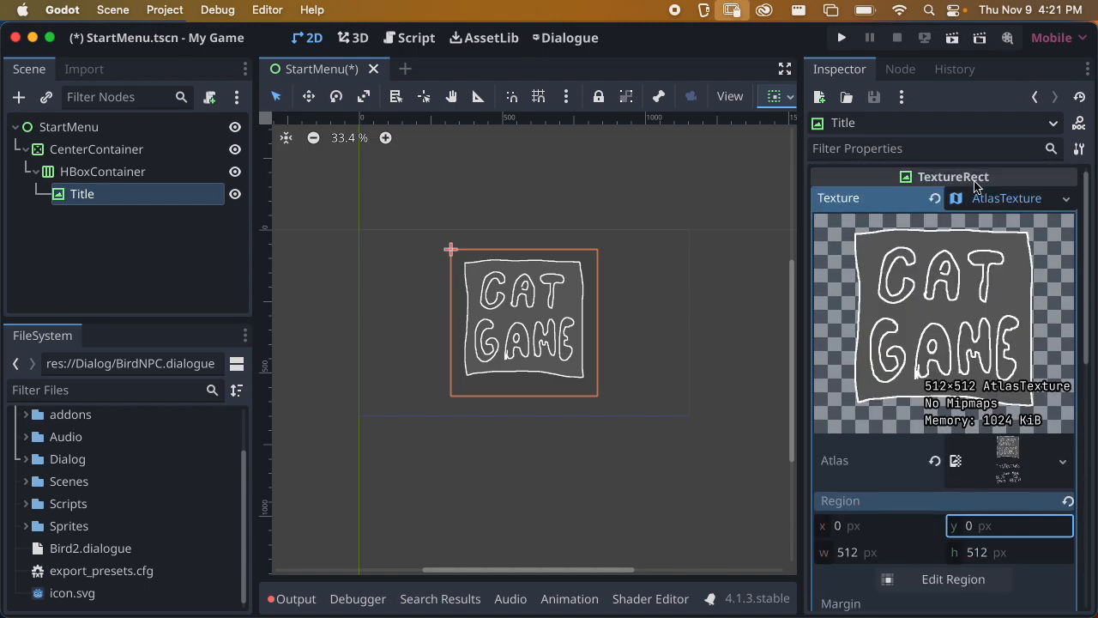
{"action": "left_click", "coordinate": [998, 199]}
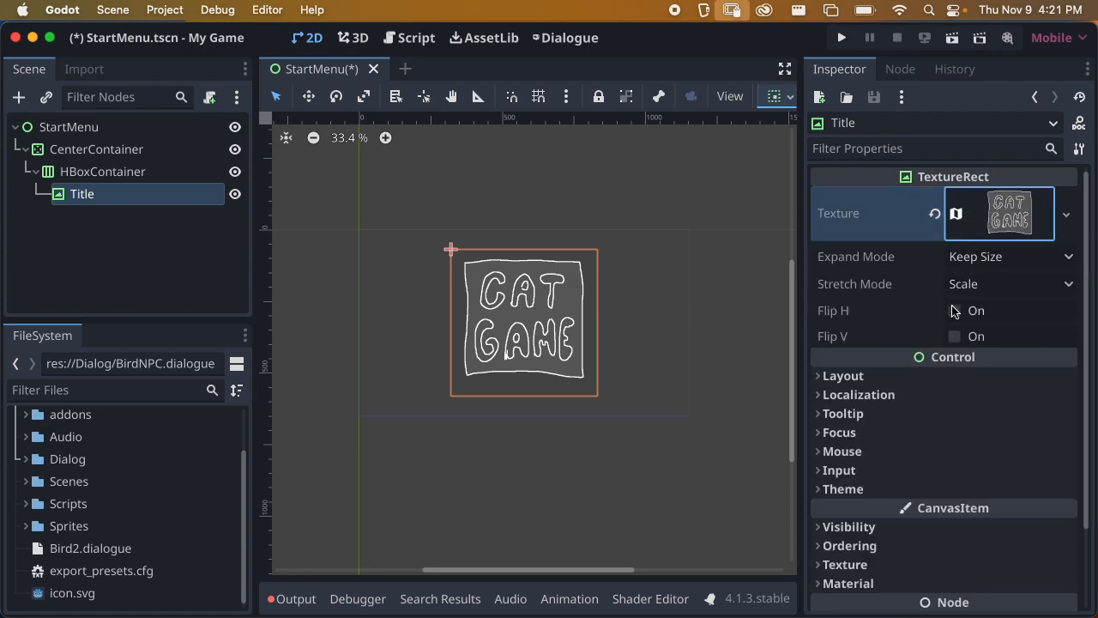
{"action": "key", "text": "super+s"}
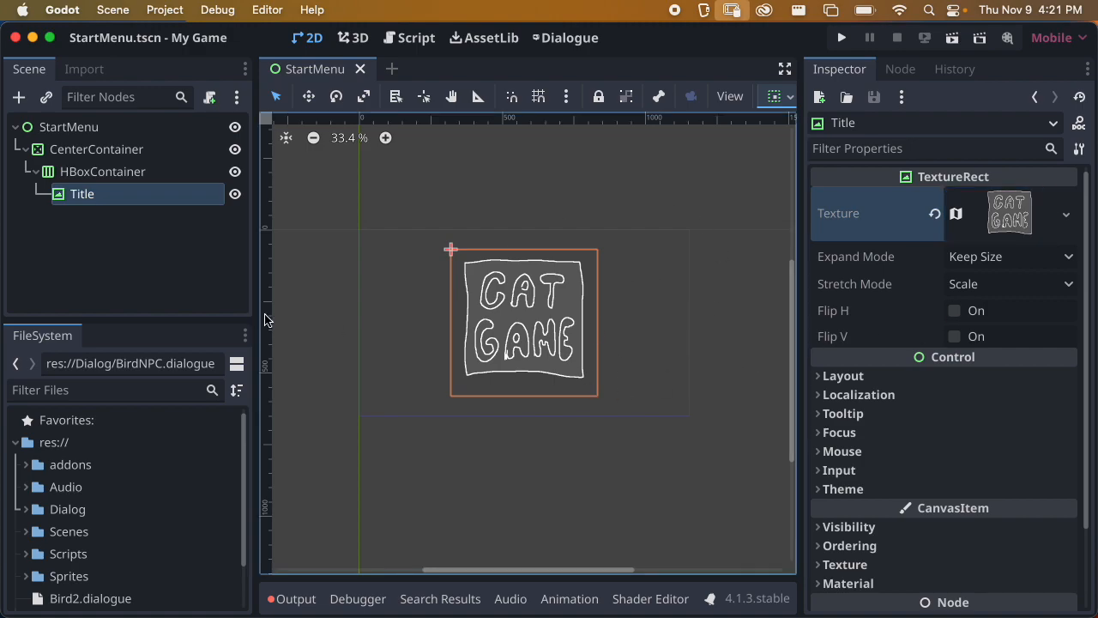
Add a VBoxContainer as a child of the HBoxContainer
{"action": "left_click", "coordinate": [103, 245]}
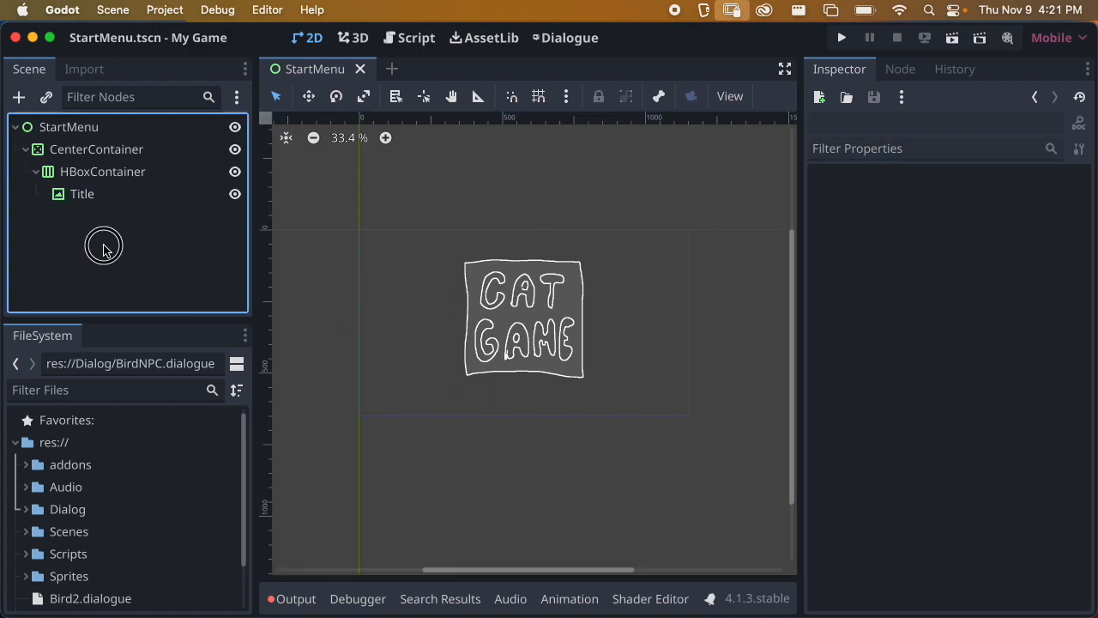
{"action": "left_click", "coordinate": [105, 175]}
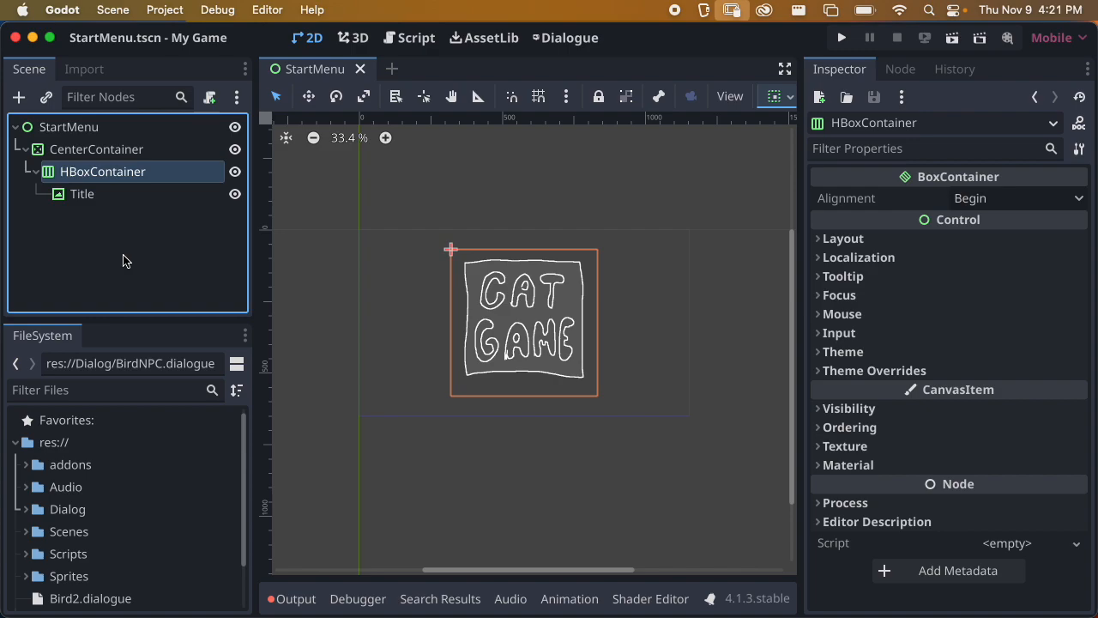
{"action": "left_click", "coordinate": [19, 97]}
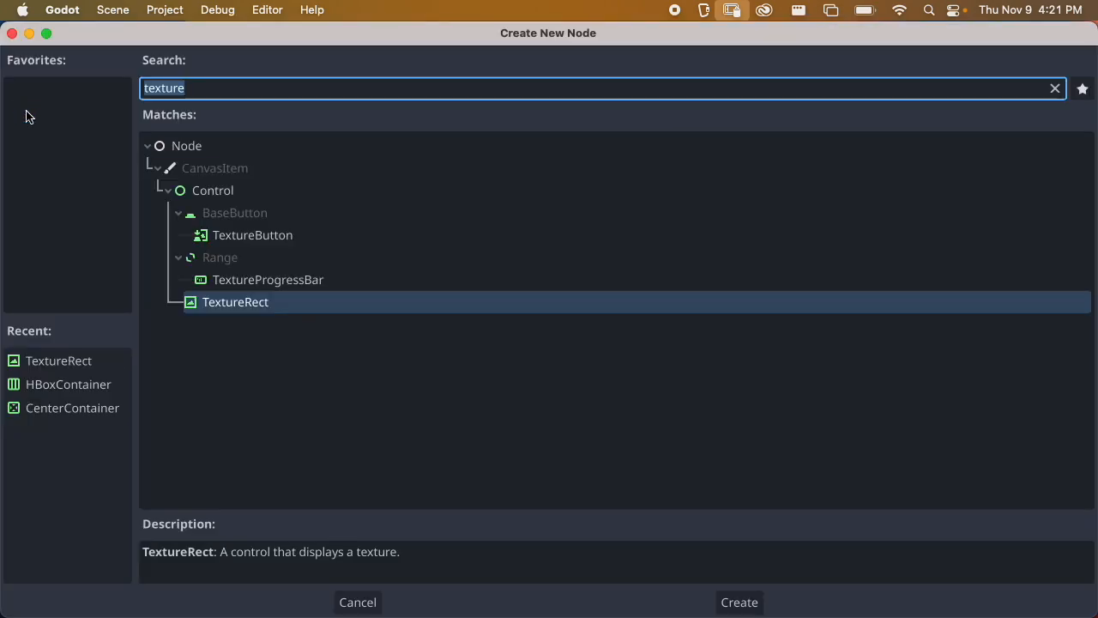
{"action": "type", "text": "vbox"}
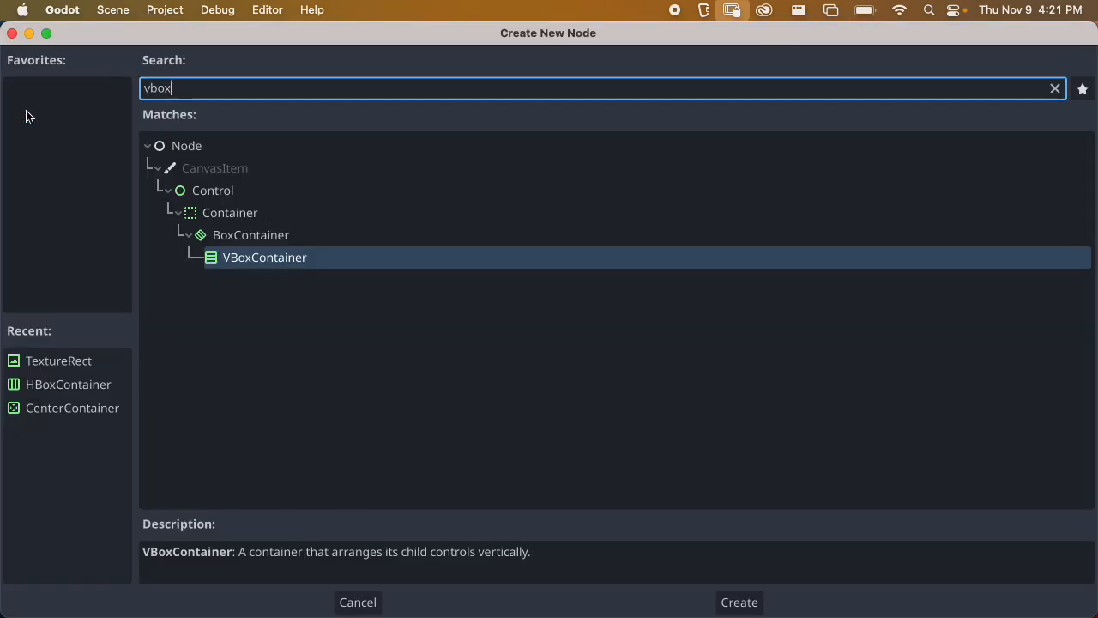
{"action": "key", "text": "Return"}
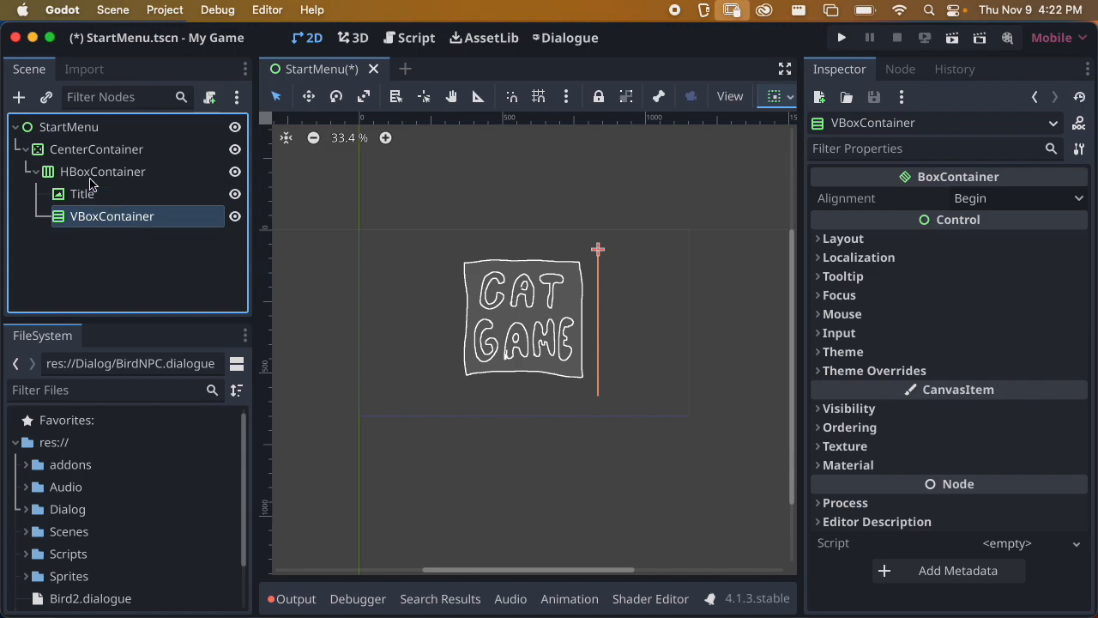
Search the node types for button and add a TextureButton as a child of the VBoxContainer
{"action": "left_click", "coordinate": [18, 96]}
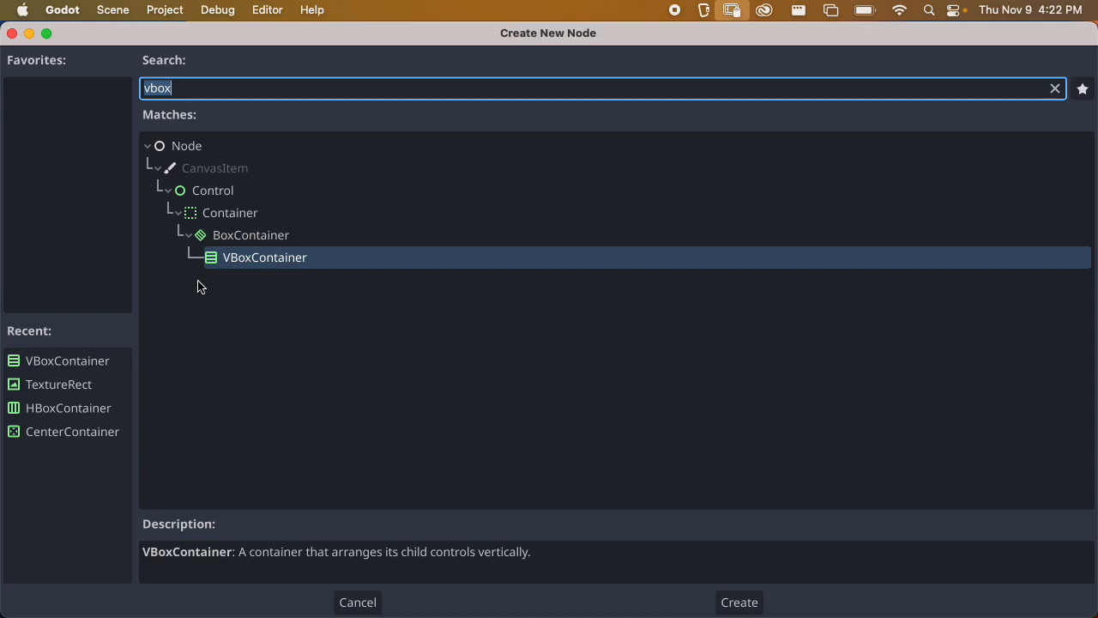
{"action": "key", "text": "BackSpace"}
{"action": "type", "text": "textur"}
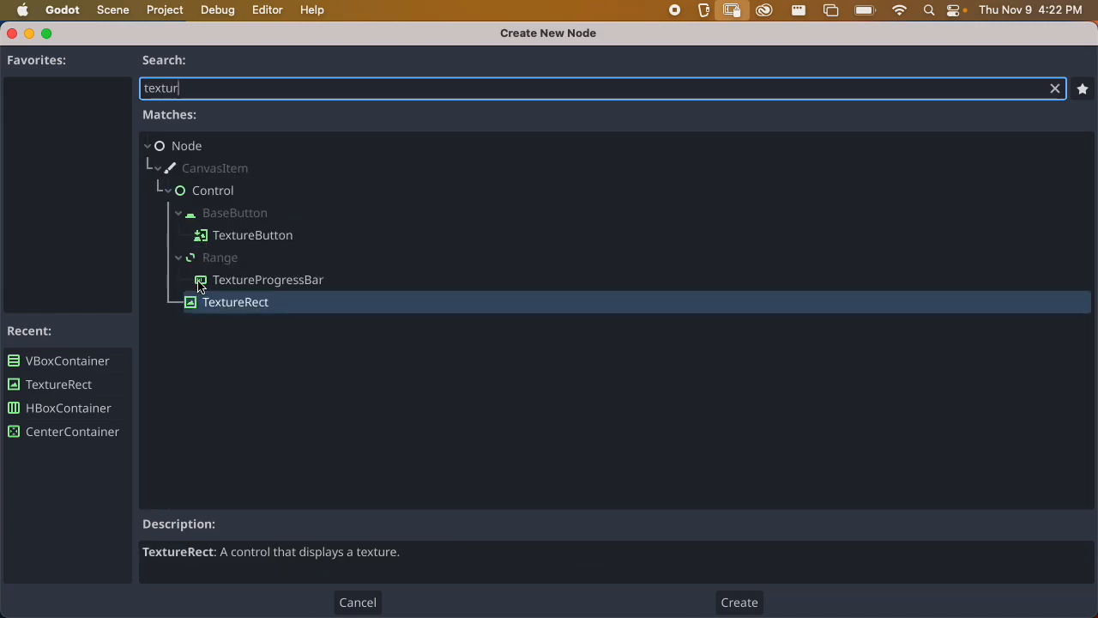
{"action": "key", "text": "BackSpace"}
{"action": "key", "text": "BackSpace"}
{"action": "key", "text": "BackSpace"}
{"action": "key", "text": "BackSpace"}
{"action": "key", "text": "BackSpace"}
{"action": "key", "text": "BackSpace"}
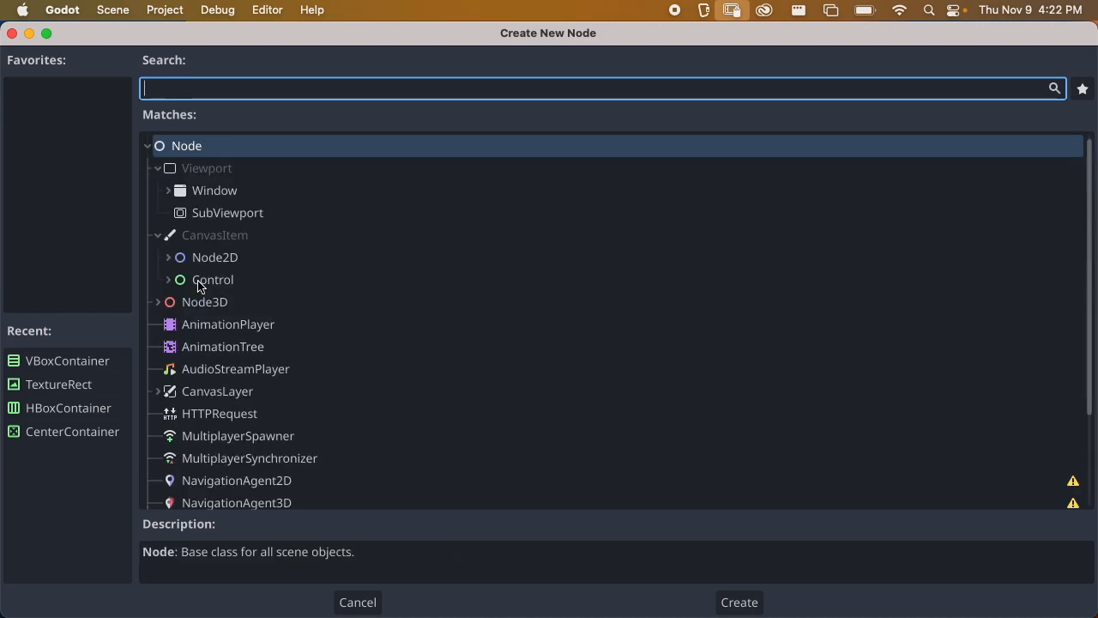
{"action": "type", "text": "button"}
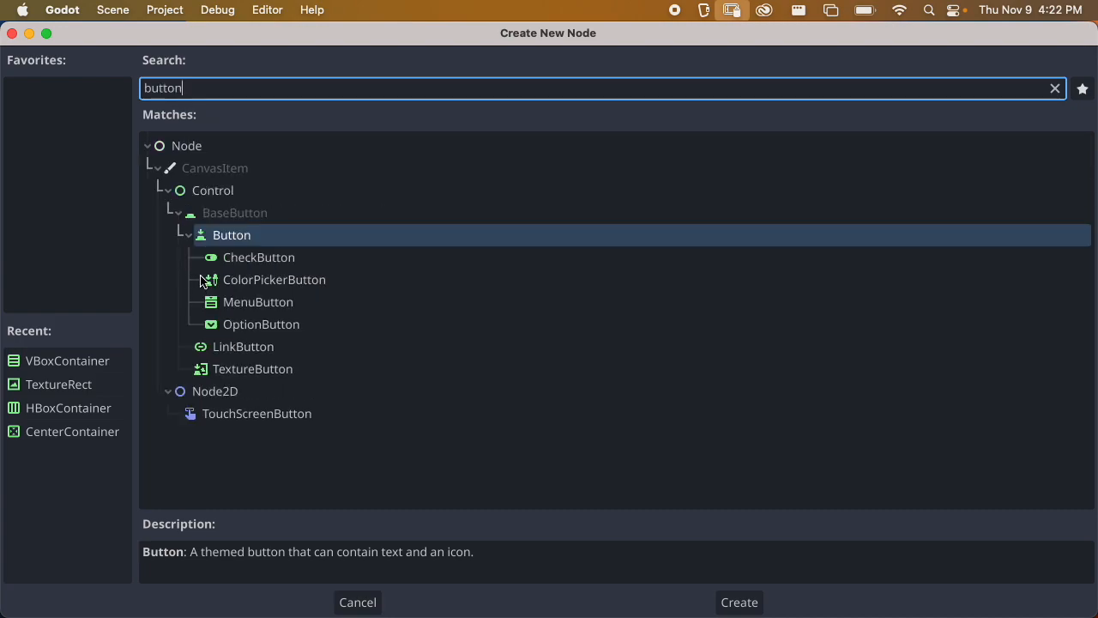
{"action": "left_click", "coordinate": [271, 372]}
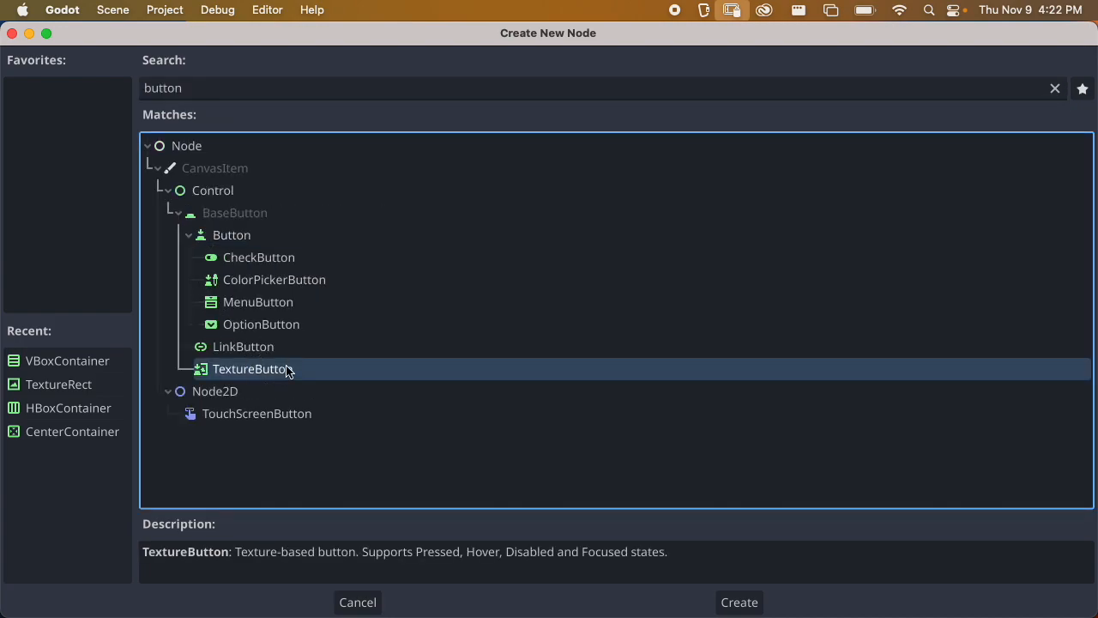
{"action": "left_click", "coordinate": [247, 256]}
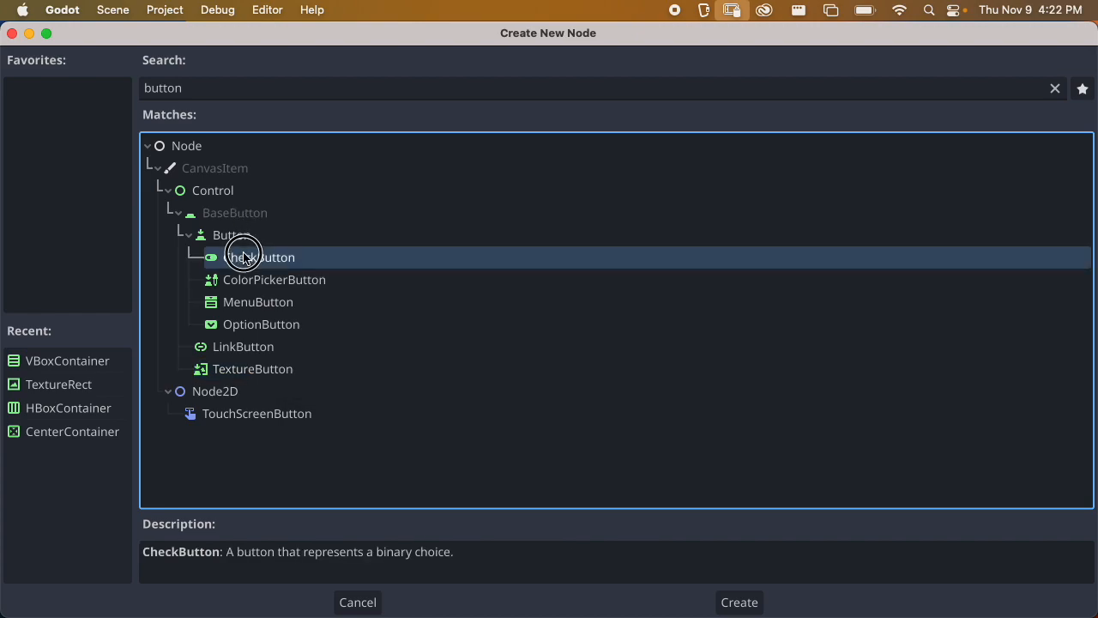
{"action": "left_click", "coordinate": [276, 235]}
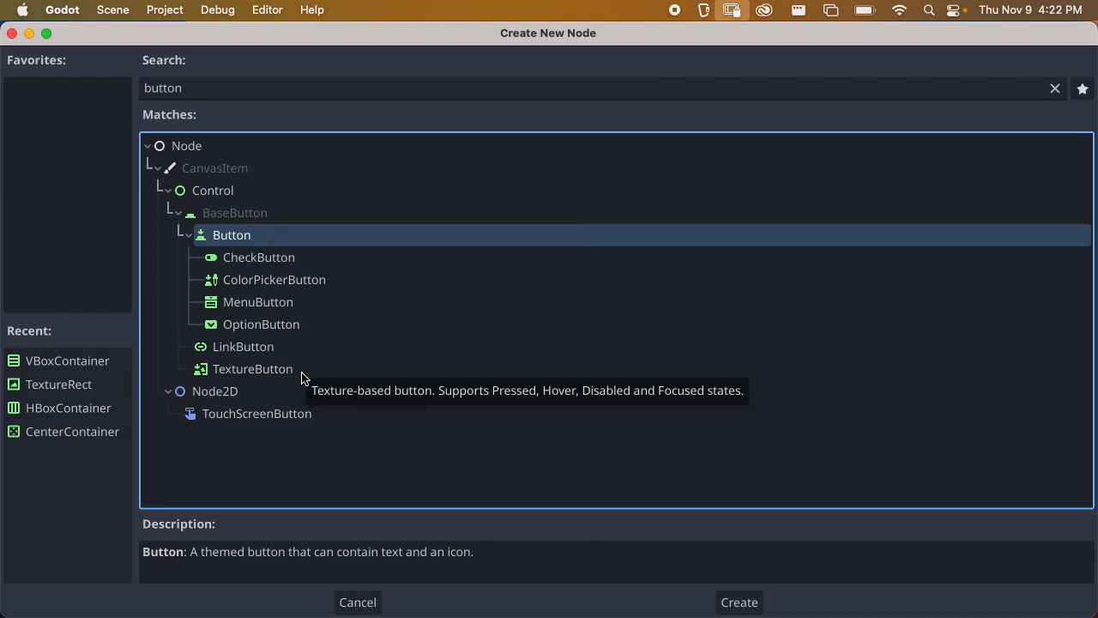
{"action": "left_click", "coordinate": [241, 372]}
{"action": "left_click", "coordinate": [739, 601]}
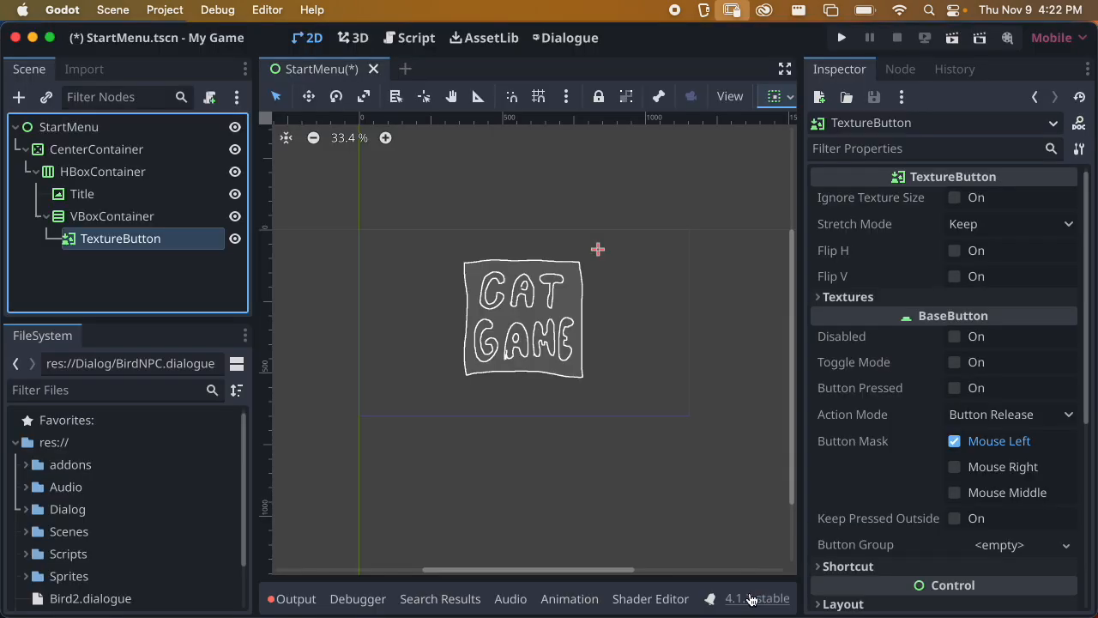
Rename the TextureButton node to StartButton
{"action": "left_click", "coordinate": [150, 297]}
{"action": "left_click", "coordinate": [139, 249]}
{"action": "key", "text": "Return"}
{"action": "type", "text": "Sta"}
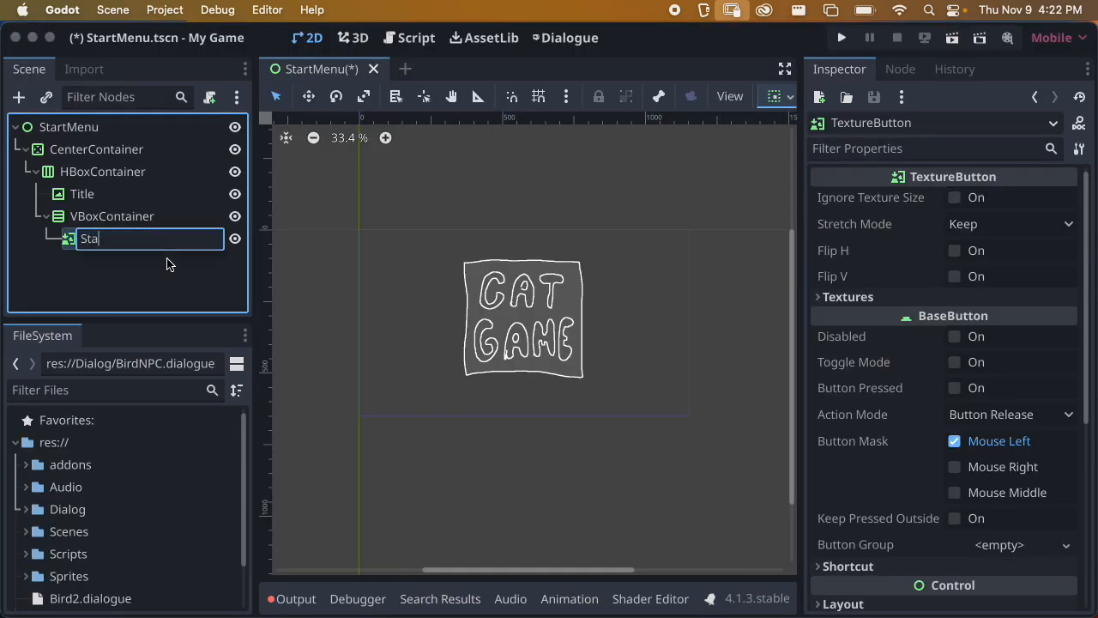
{"action": "type", "text": "rtButton"}
{"action": "key", "text": "Return"}
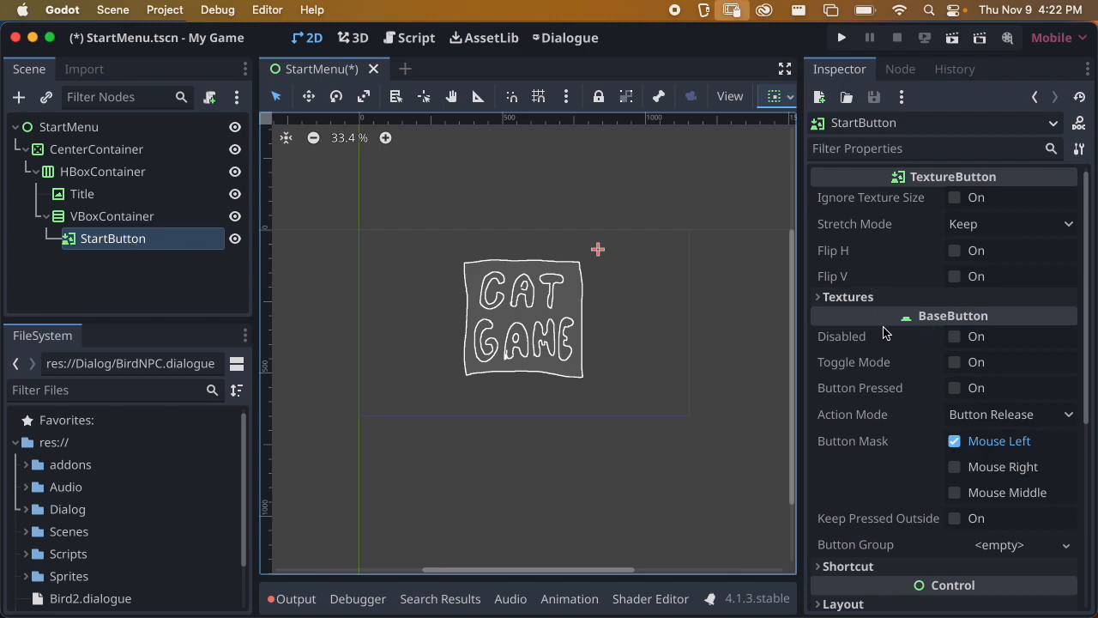
Load ui_button_3.png from the Sprites/ui_buttons folder as the StartButton's Normal texture
{"action": "left_click", "coordinate": [848, 297]}
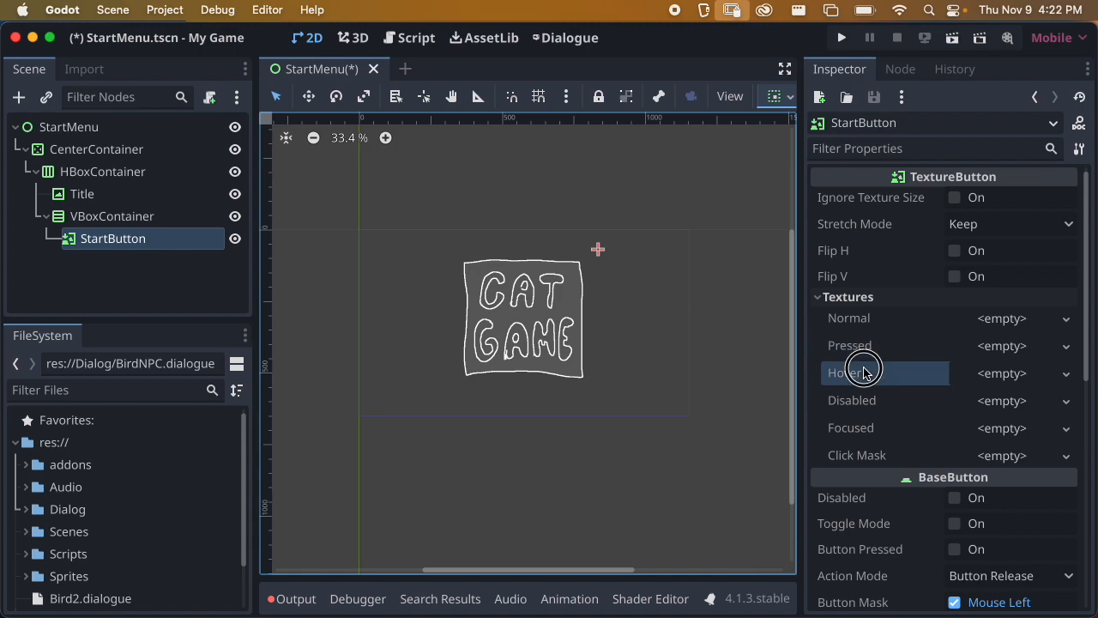
{"action": "left_click", "coordinate": [882, 321]}
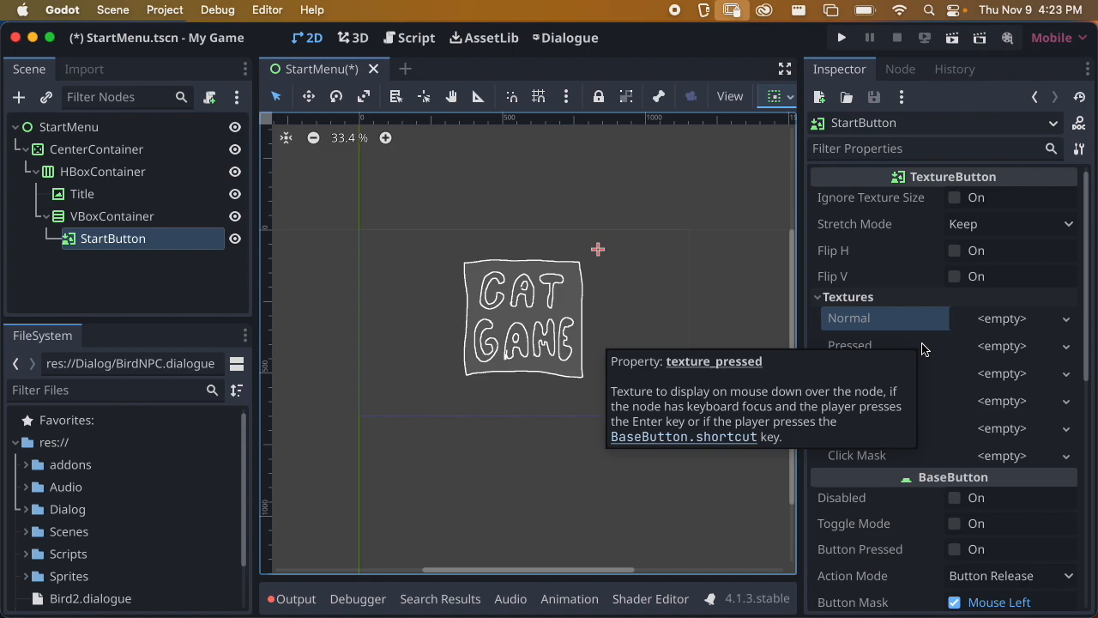
{"action": "left_click", "coordinate": [1027, 319]}
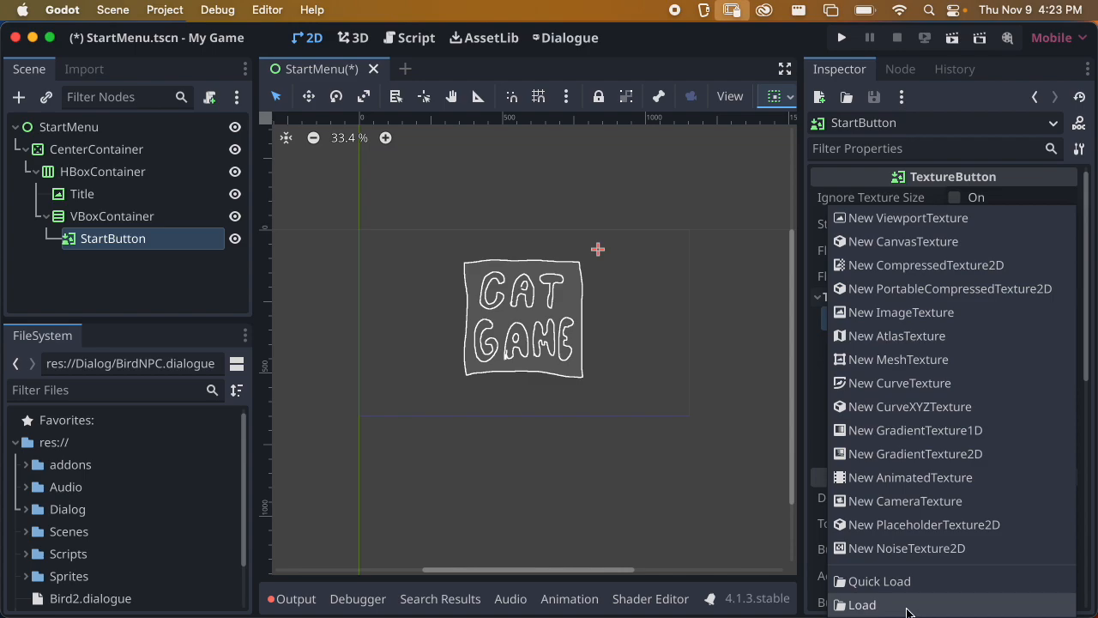
{"action": "left_click", "coordinate": [908, 613]}
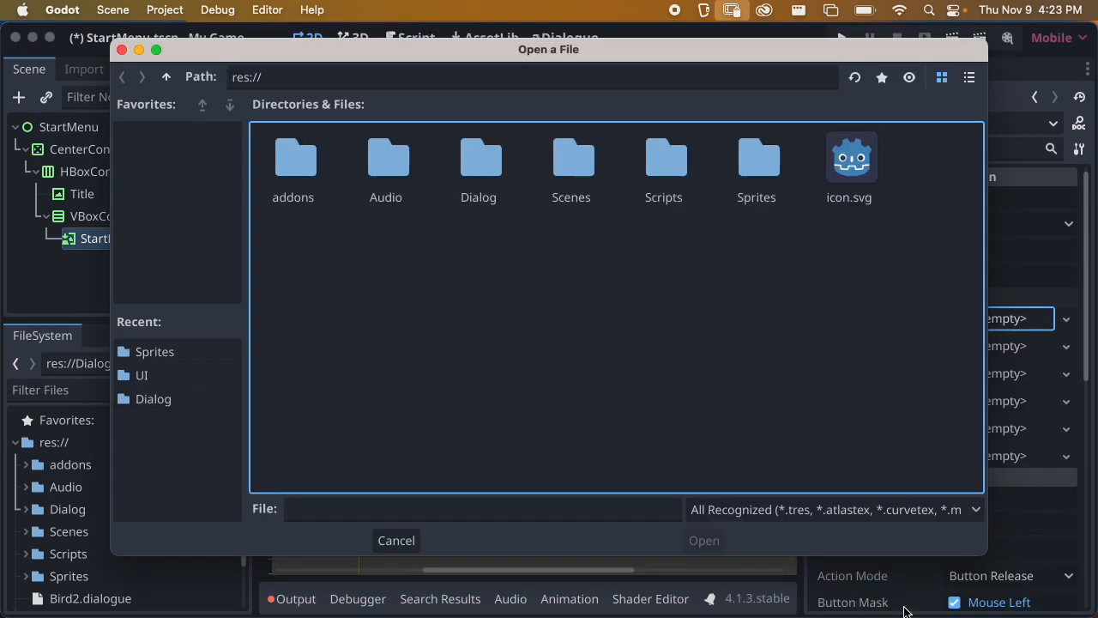
{"action": "double_click", "coordinate": [740, 166]}
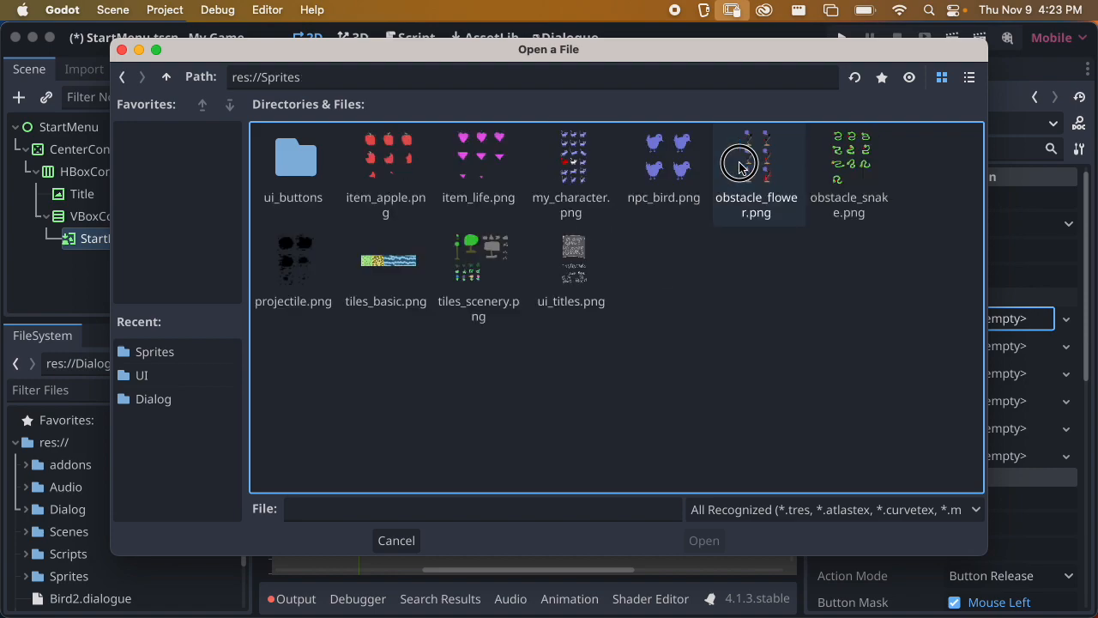
{"action": "double_click", "coordinate": [276, 163]}
{"action": "left_click", "coordinate": [570, 176]}
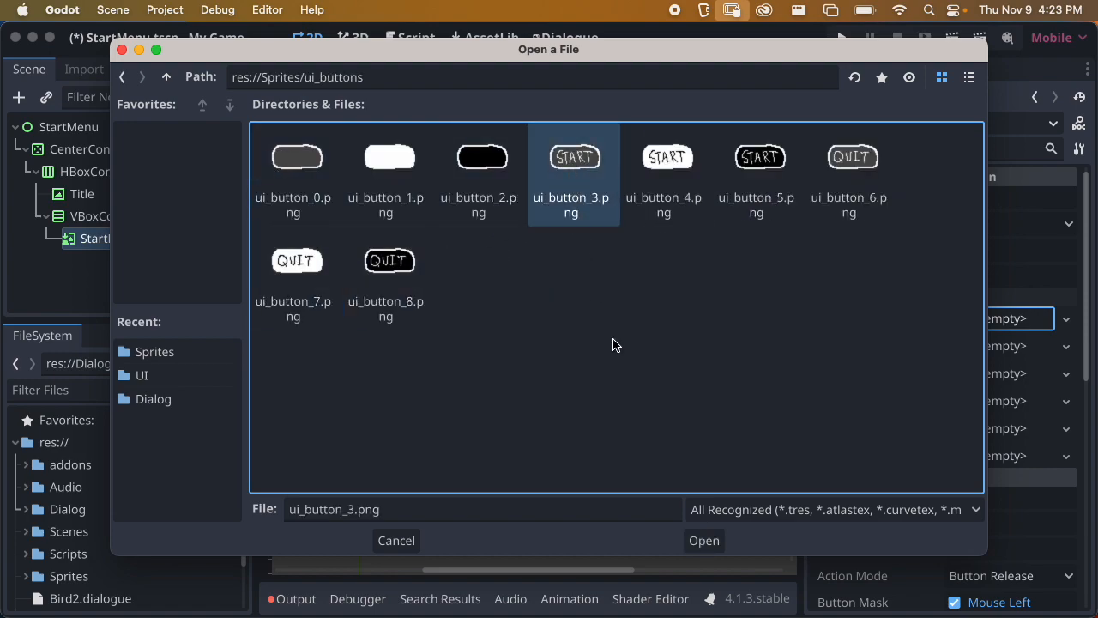
{"action": "left_click", "coordinate": [703, 540]}
Load ui_button_5.png from Sprites/ui_buttons as the StartButton's Pressed texture
{"action": "left_click", "coordinate": [1002, 377]}
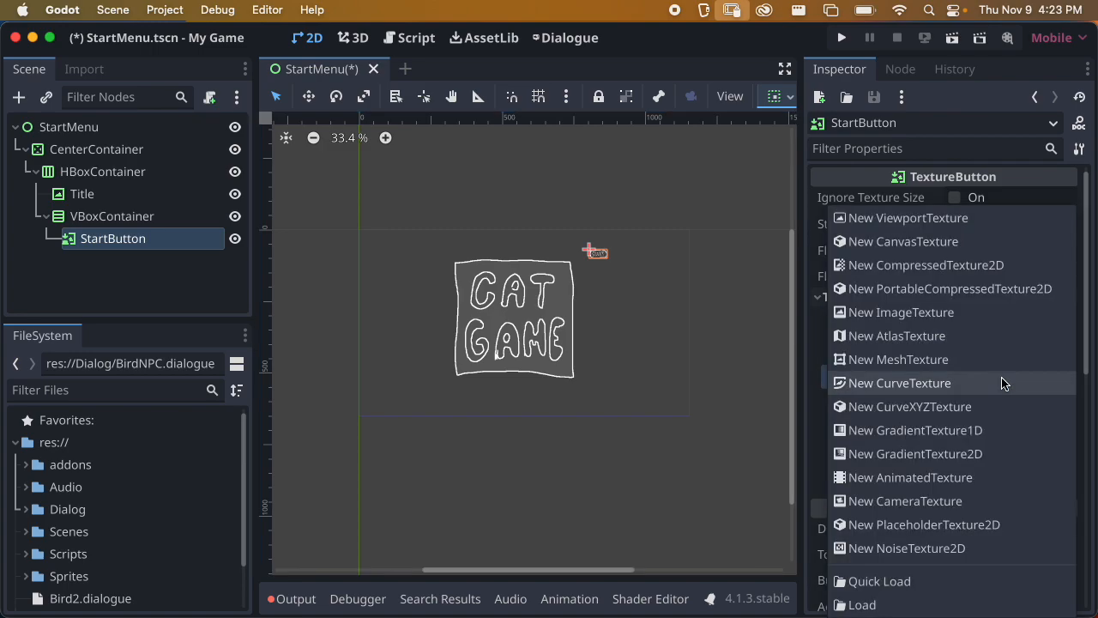
{"action": "left_click", "coordinate": [909, 610]}
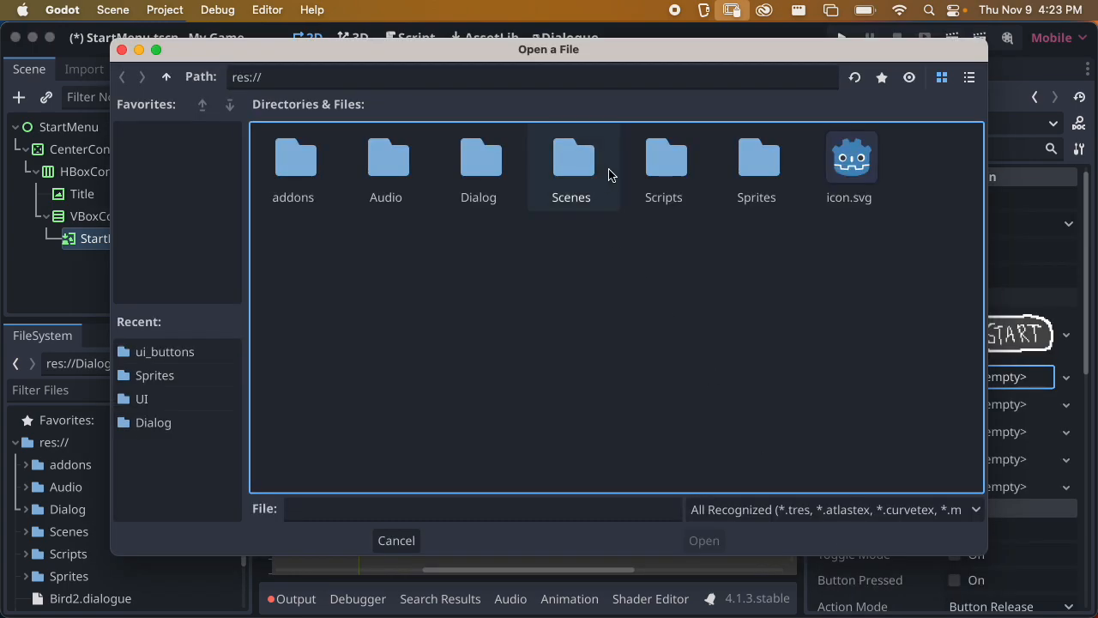
{"action": "double_click", "coordinate": [755, 163]}
{"action": "double_click", "coordinate": [328, 154]}
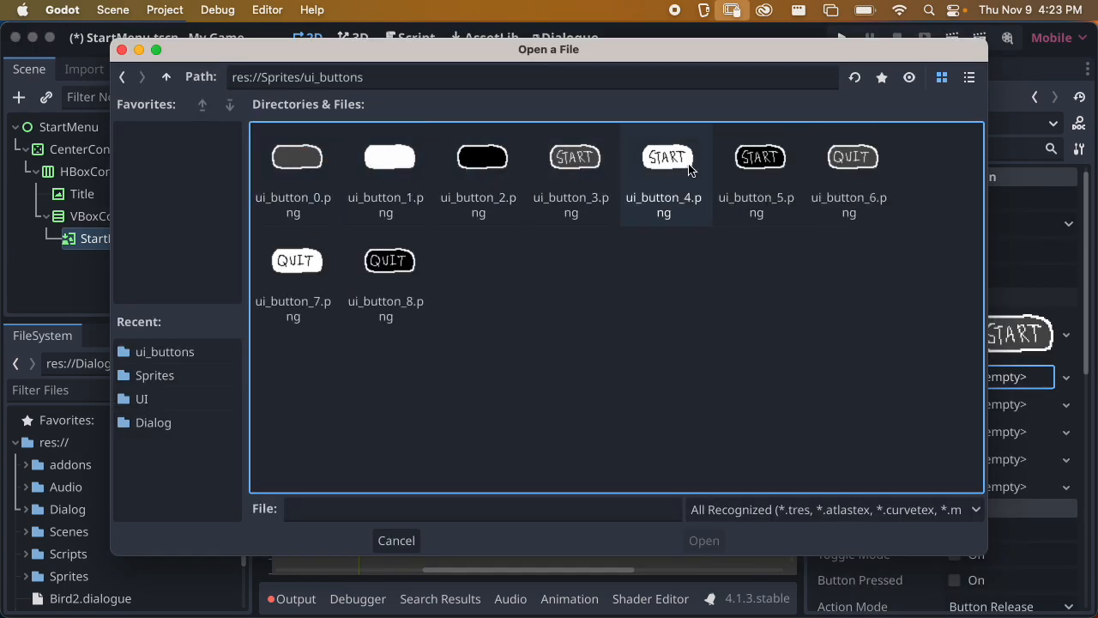
{"action": "left_click", "coordinate": [759, 172]}
{"action": "left_click", "coordinate": [718, 542]}
Load ui_button_5.png from Sprites/ui_buttons as the StartButton's Hover texture
{"action": "left_click", "coordinate": [958, 433]}
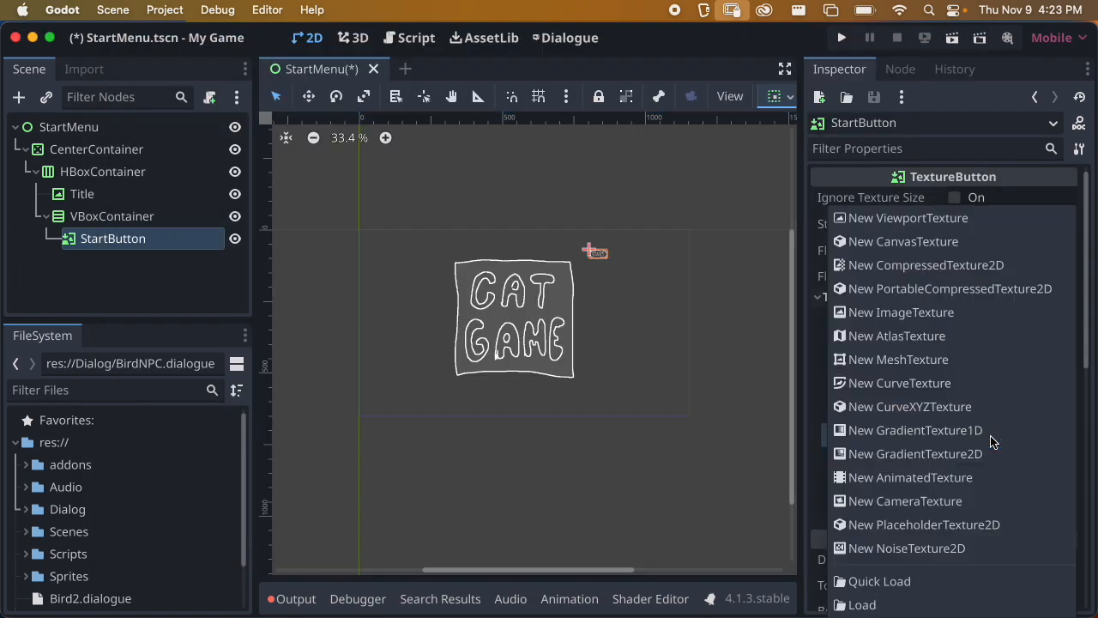
{"action": "left_click", "coordinate": [944, 605]}
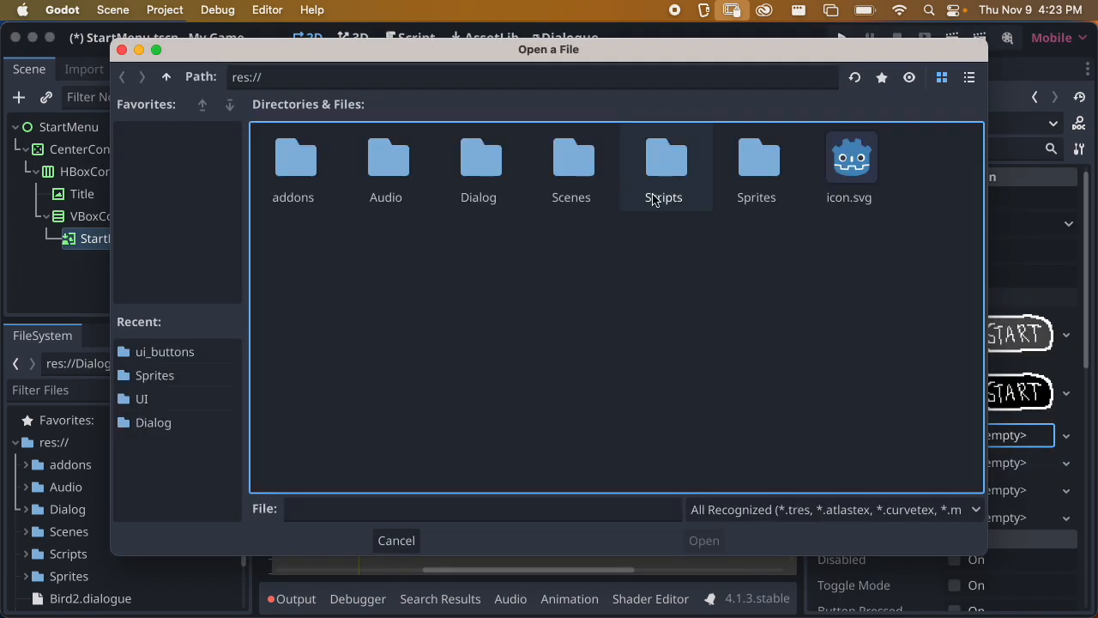
{"action": "double_click", "coordinate": [775, 164]}
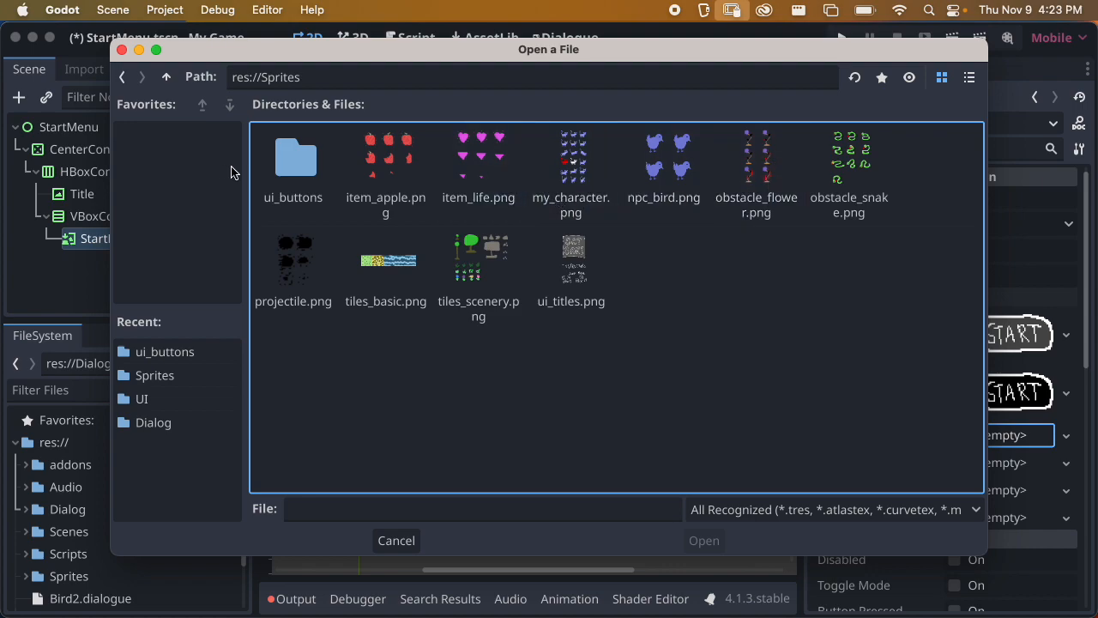
{"action": "double_click", "coordinate": [299, 161]}
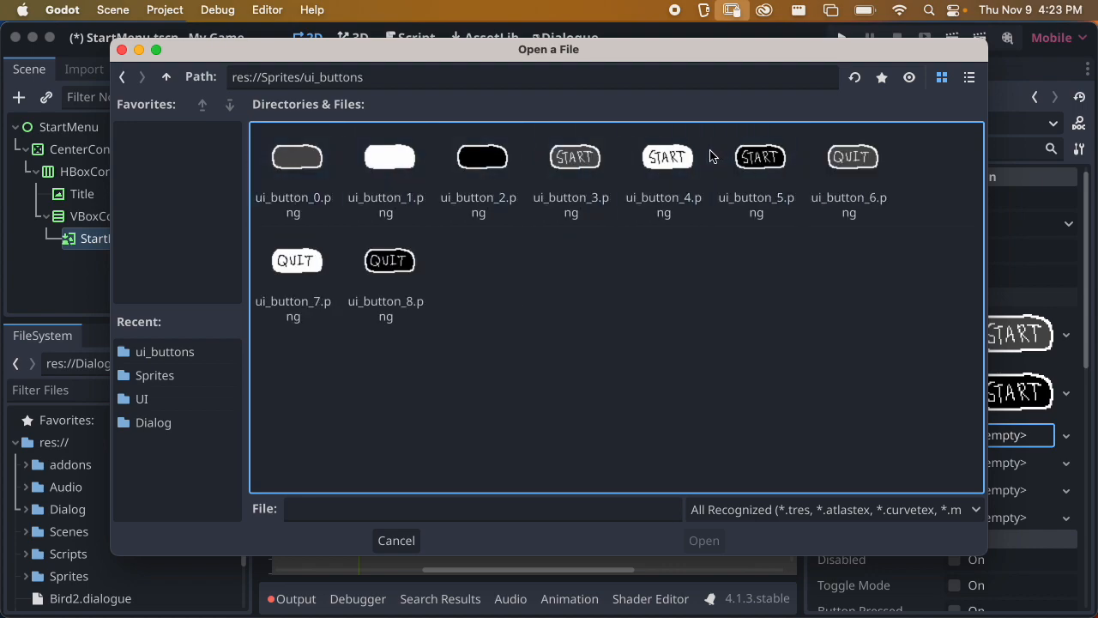
{"action": "left_click", "coordinate": [758, 159]}
{"action": "left_click", "coordinate": [711, 540]}
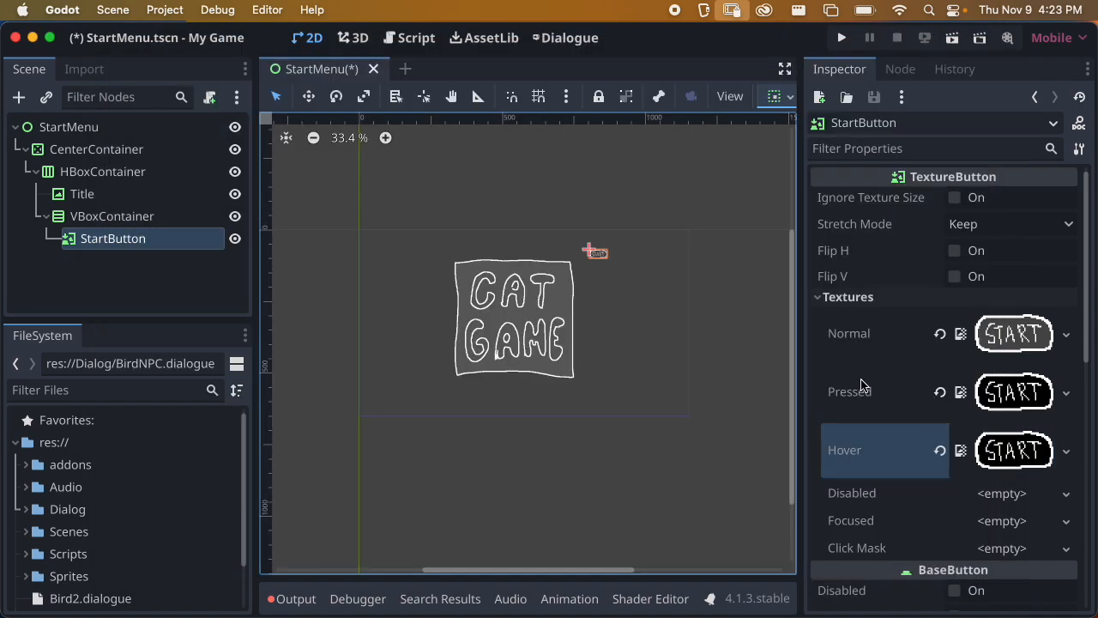
Add a CenterContainer as a child of the HBoxContainer and move the VBoxContainer with its StartButton into it
{"action": "scroll", "coordinate": [626, 279], "scroll_direction": "up", "scroll_amount": 5}
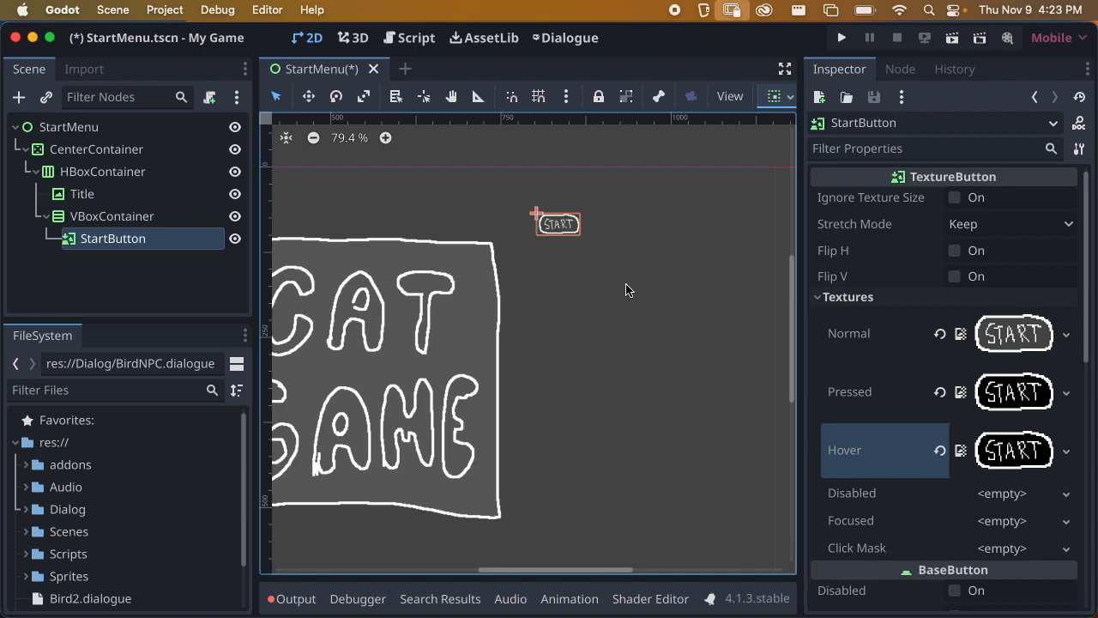
{"action": "scroll", "coordinate": [607, 316], "scroll_direction": "down", "scroll_amount": 3}
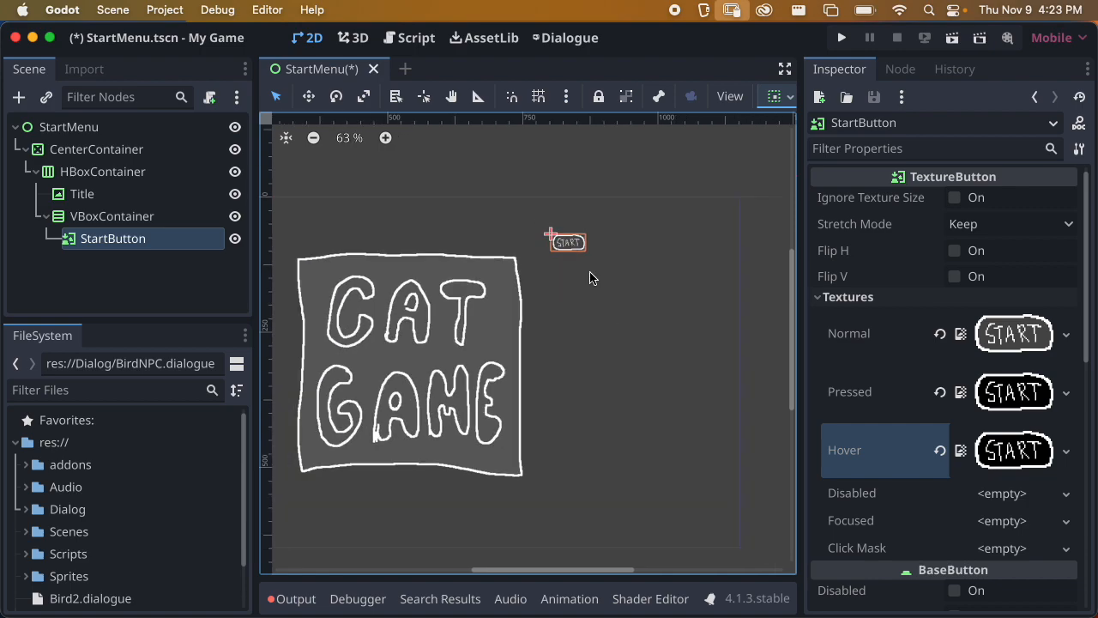
{"action": "middle_click_drag", "start_coordinate": [603, 310], "coordinate": [632, 287]}
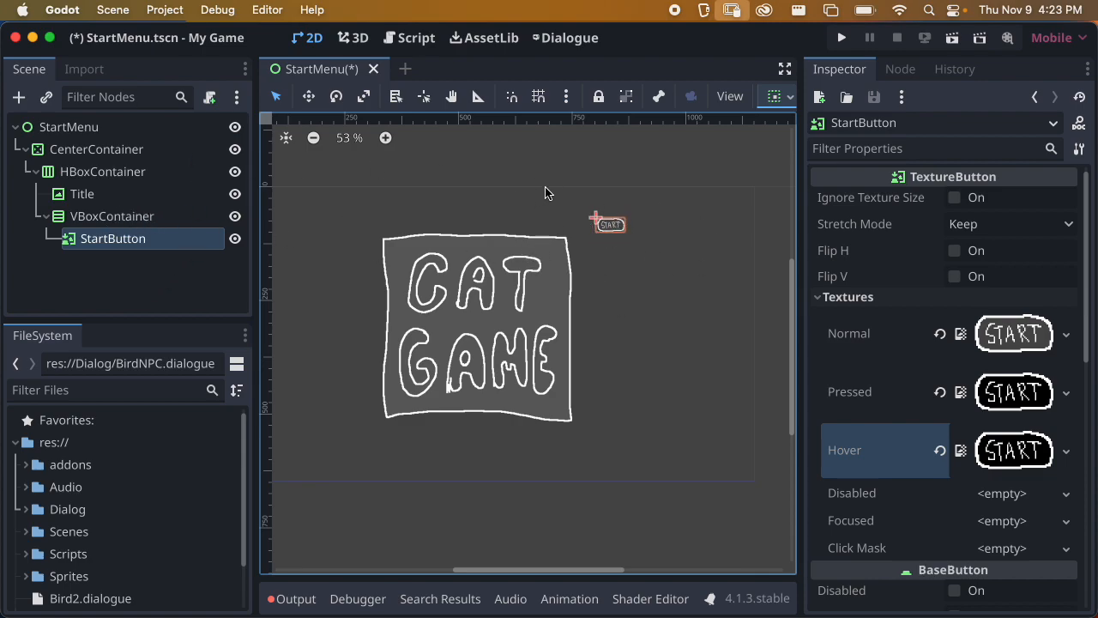
{"action": "scroll", "coordinate": [644, 213], "scroll_direction": "down", "scroll_amount": 3}
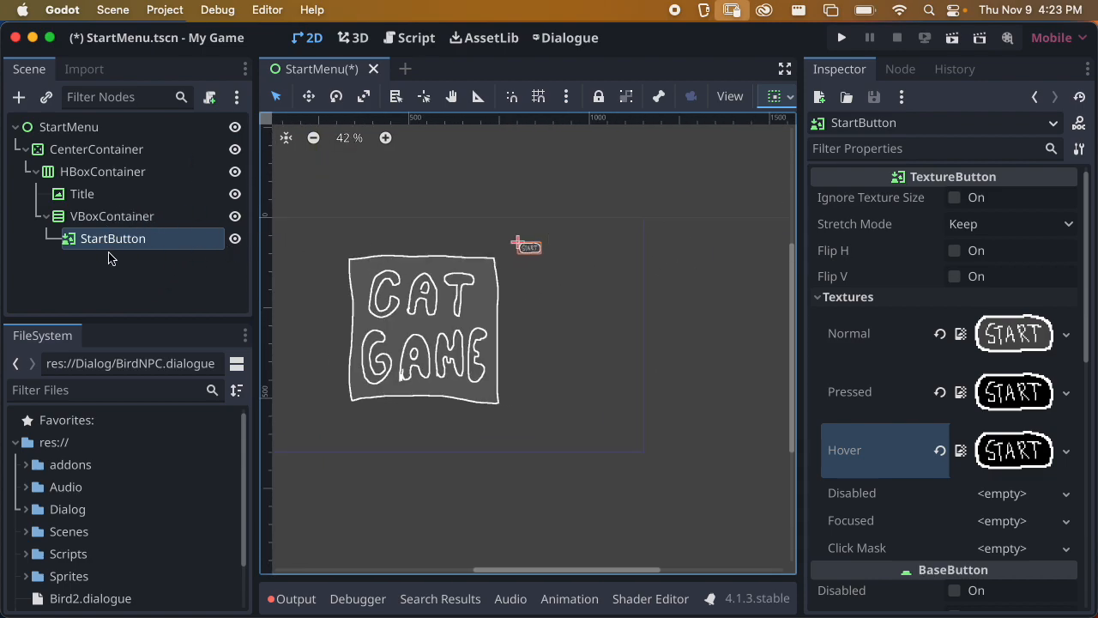
{"action": "left_click", "coordinate": [124, 172]}
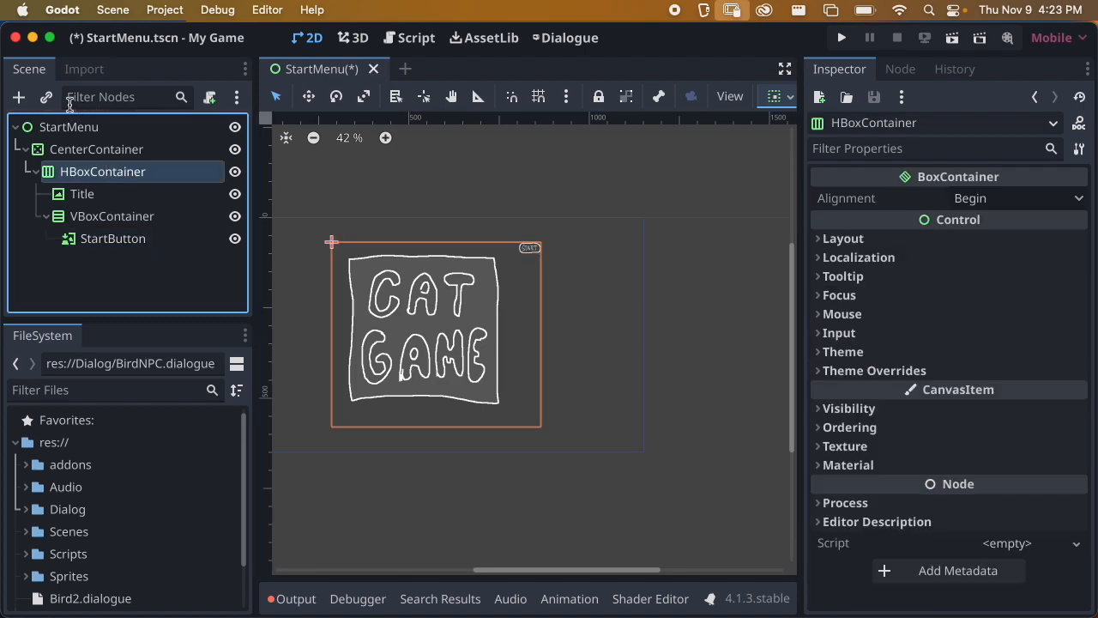
{"action": "left_click", "coordinate": [19, 97]}
{"action": "type", "text": "center"}
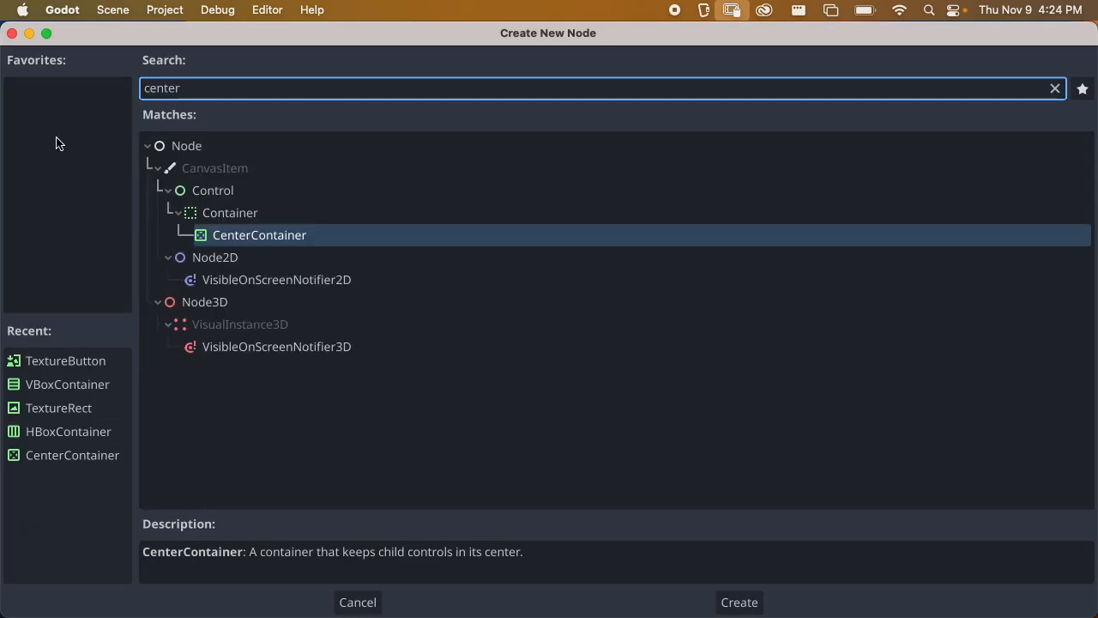
{"action": "key", "text": "Return"}
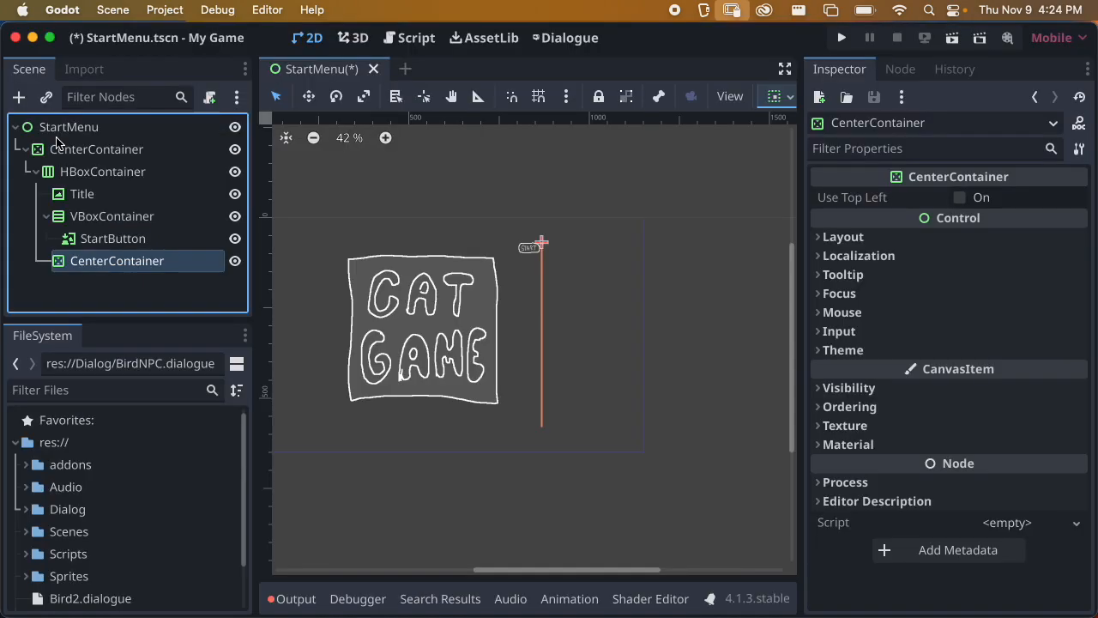
{"action": "left_click_drag", "start_coordinate": [84, 216], "coordinate": [99, 262]}
{"action": "left_click", "coordinate": [539, 348]}
Save the StartMenu scene and run it to check the START button, closing the game window when done
{"action": "scroll", "coordinate": [600, 339], "scroll_direction": "up", "scroll_amount": 2}
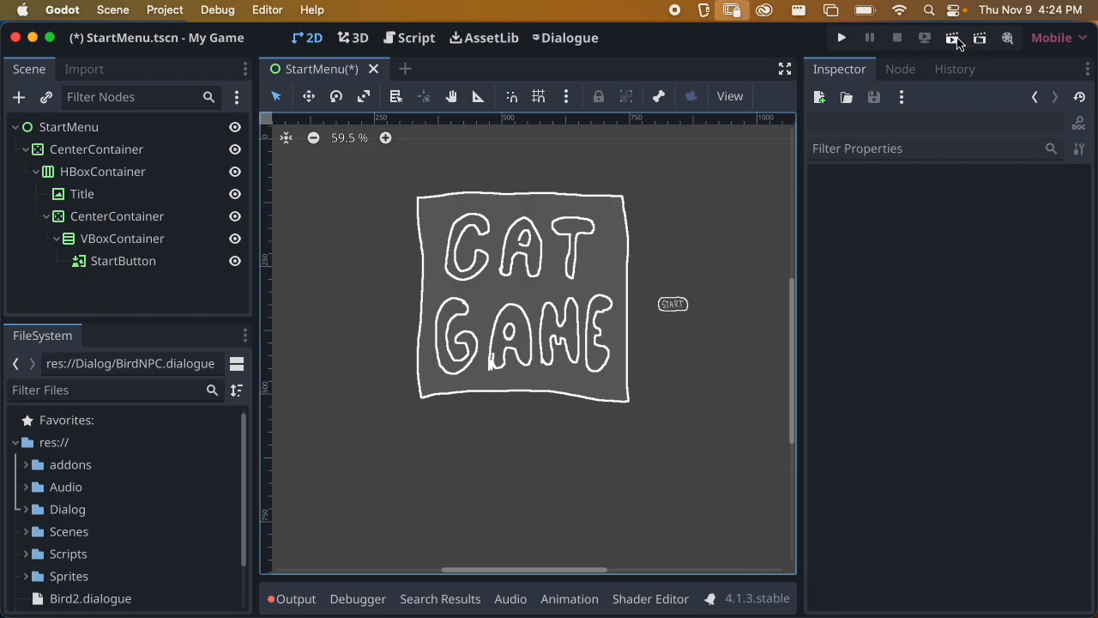
{"action": "key", "text": "super+s"}
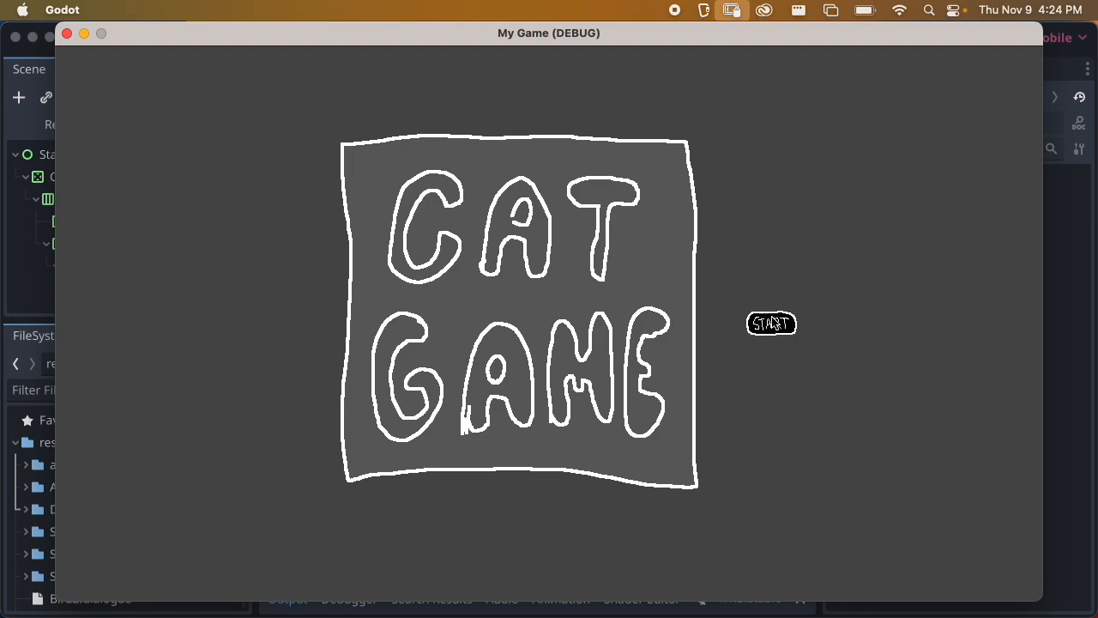
{"action": "left_click", "coordinate": [64, 32]}
Replace the StartButton's Pressed texture with ui_button_4.png from Sprites/ui_buttons
{"action": "left_click", "coordinate": [111, 261]}
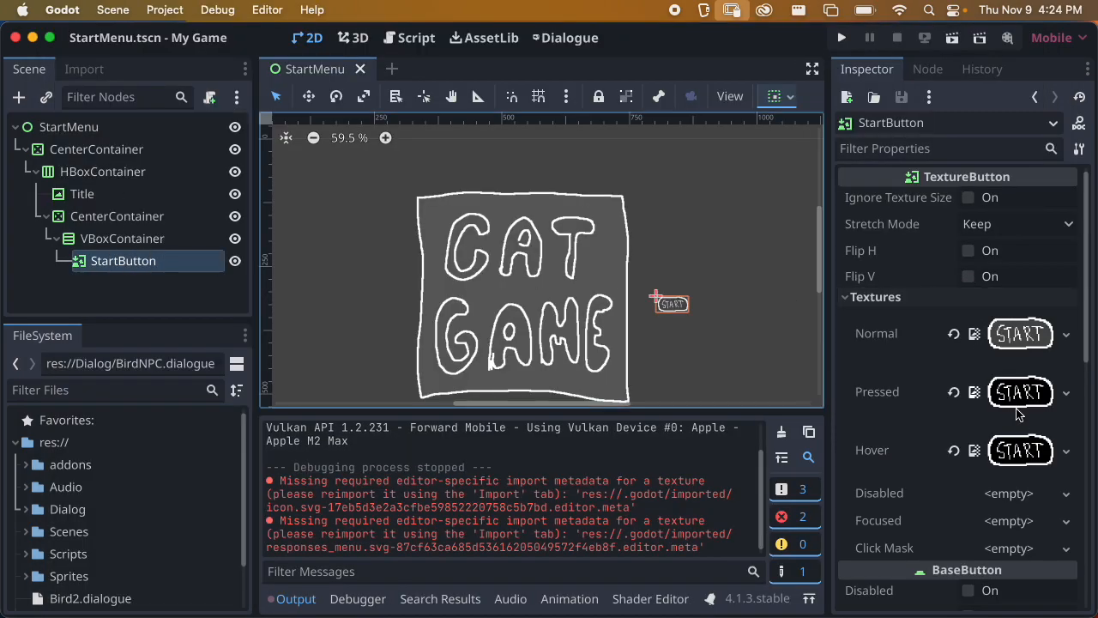
{"action": "left_click", "coordinate": [954, 392]}
{"action": "left_click", "coordinate": [1066, 376]}
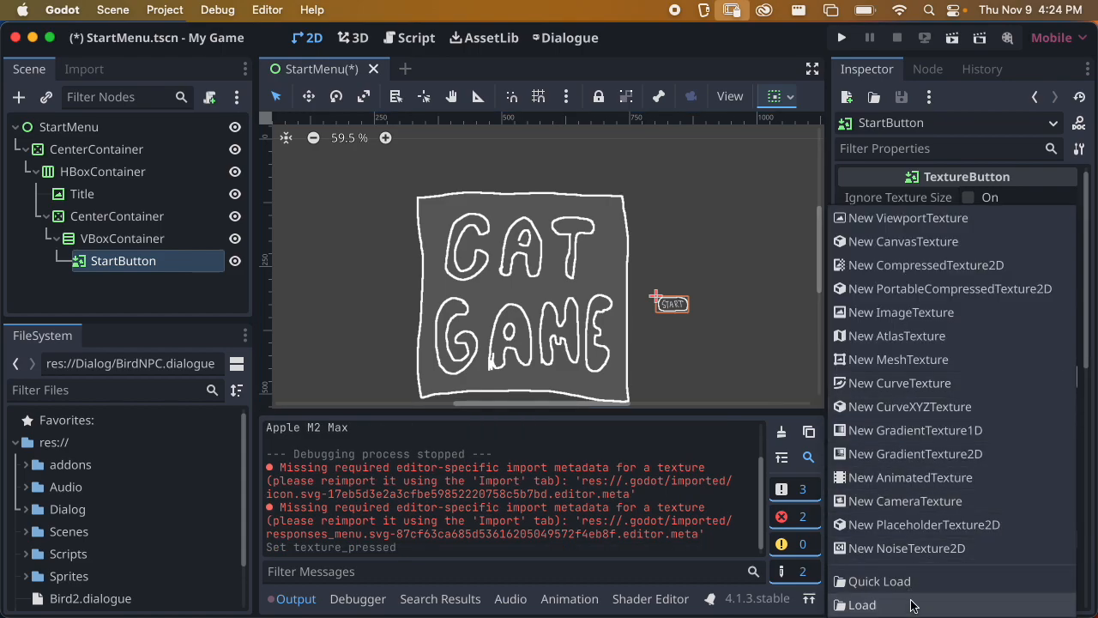
{"action": "left_click", "coordinate": [857, 600]}
{"action": "double_click", "coordinate": [748, 170]}
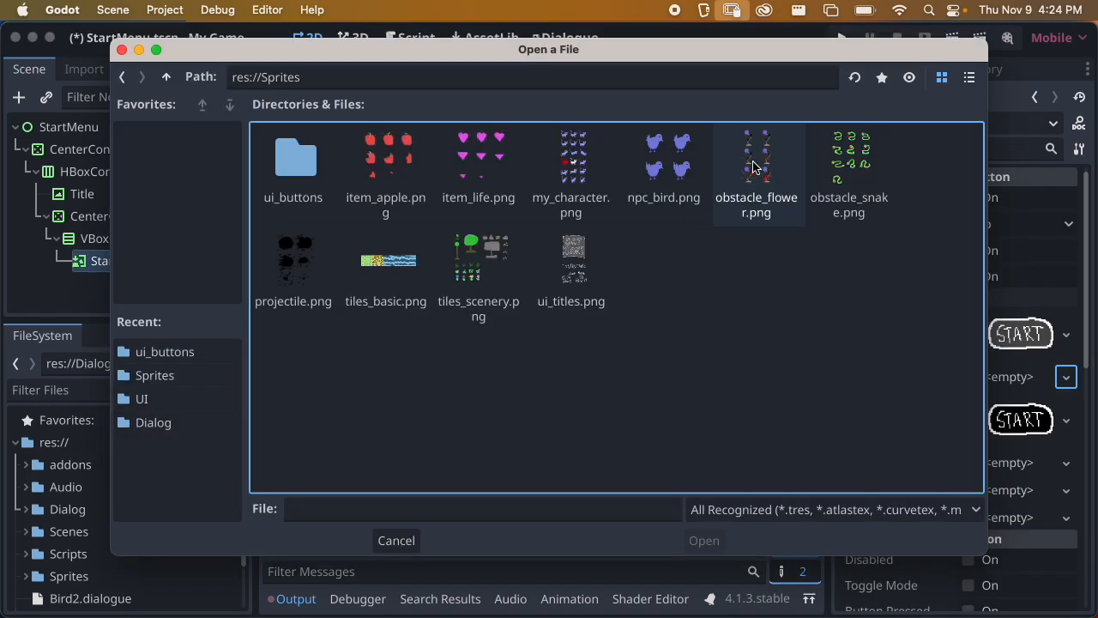
{"action": "double_click", "coordinate": [293, 163]}
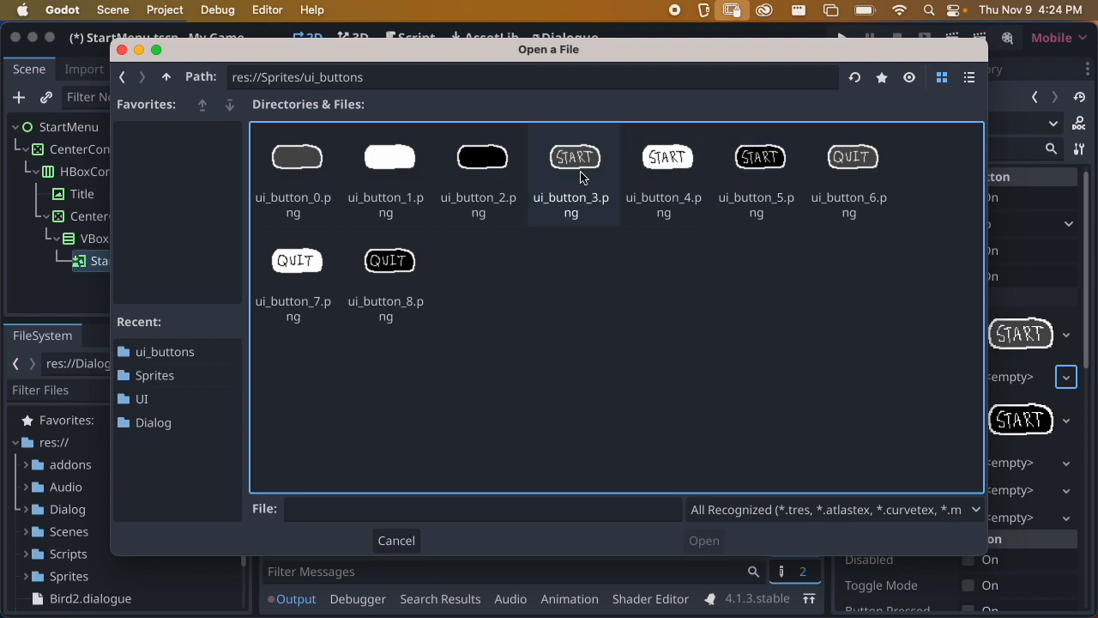
{"action": "left_click", "coordinate": [679, 168]}
{"action": "left_click", "coordinate": [724, 542]}
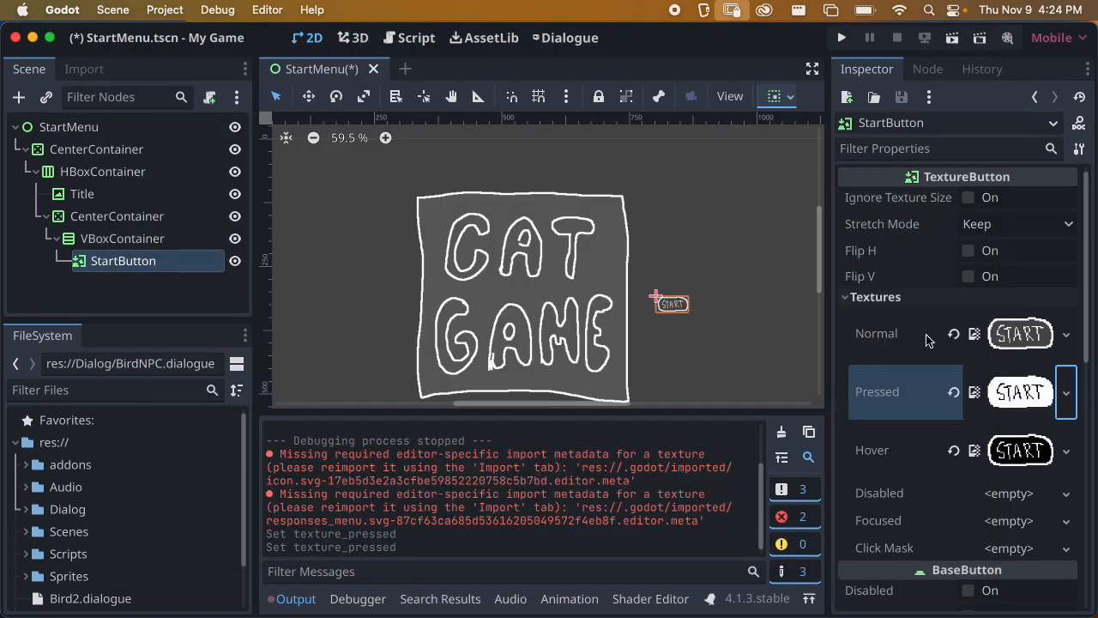
Run the StartMenu scene, test the START button's hover and pressed looks several times, and close the game window
{"action": "left_click", "coordinate": [952, 38]}
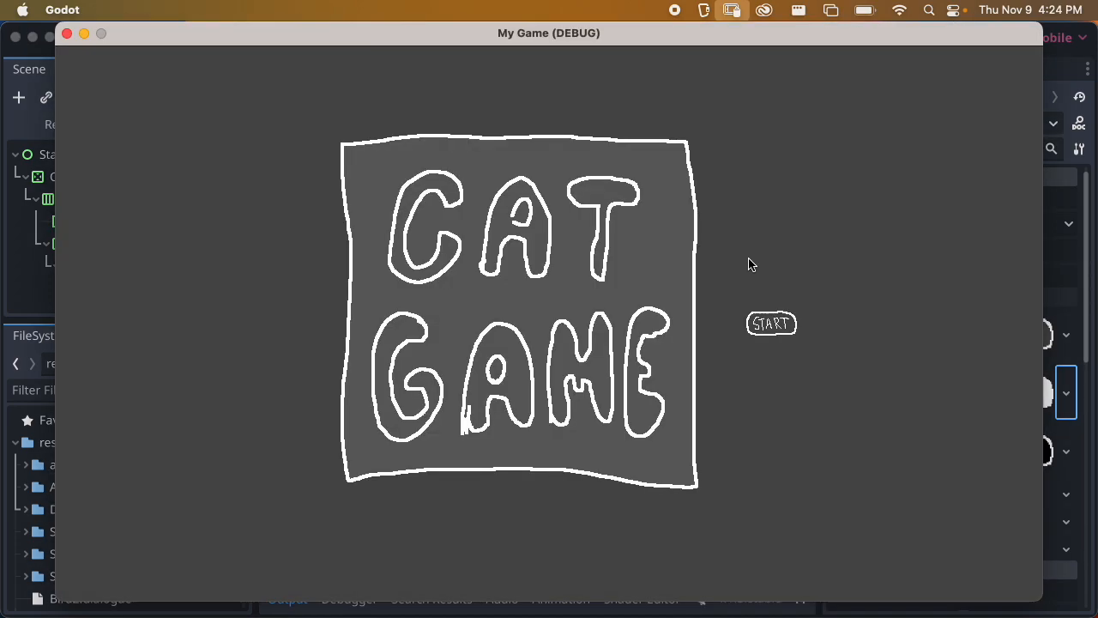
{"action": "left_click", "coordinate": [771, 325]}
{"action": "left_click", "coordinate": [772, 326]}
{"action": "left_click", "coordinate": [780, 332]}
{"action": "left_click", "coordinate": [779, 331]}
{"action": "left_click", "coordinate": [775, 329]}
{"action": "left_click", "coordinate": [774, 326]}
{"action": "left_click", "coordinate": [67, 33]}
Change the type of the HBoxContainer node to VBoxContainer
{"action": "scroll", "coordinate": [426, 199], "scroll_direction": "down", "scroll_amount": 3}
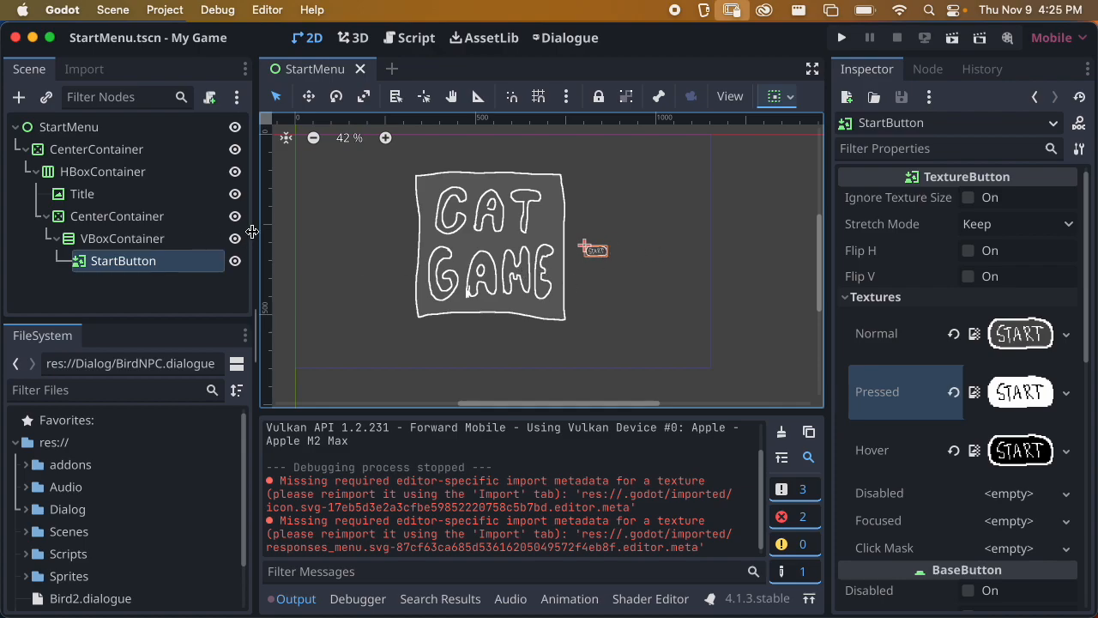
{"action": "left_click", "coordinate": [109, 172]}
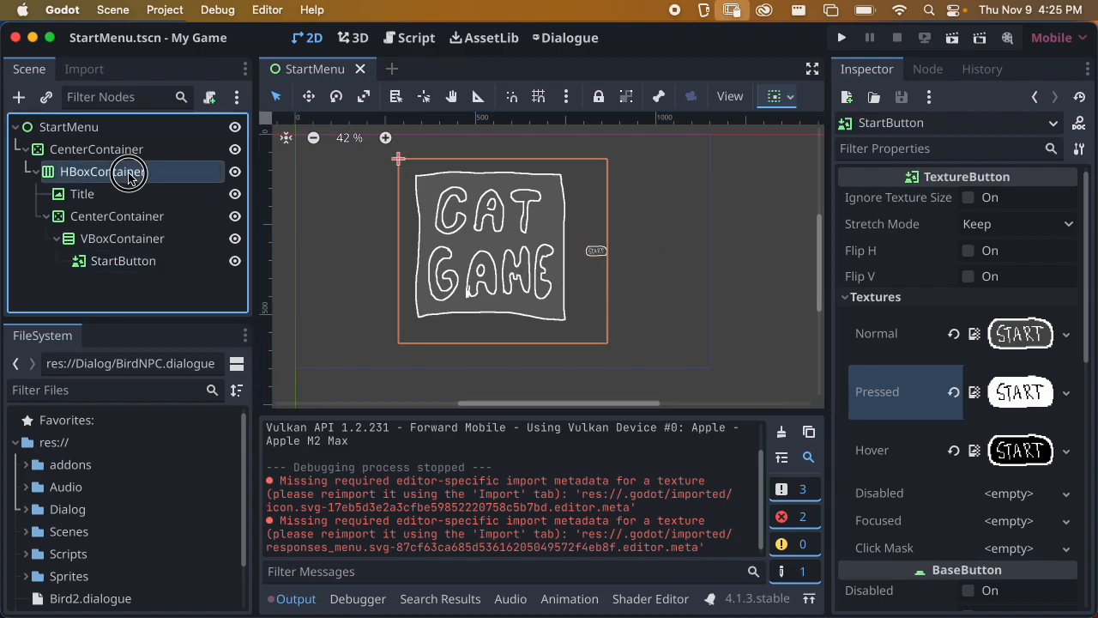
{"action": "right_click", "coordinate": [108, 171]}
{"action": "left_click", "coordinate": [193, 298]}
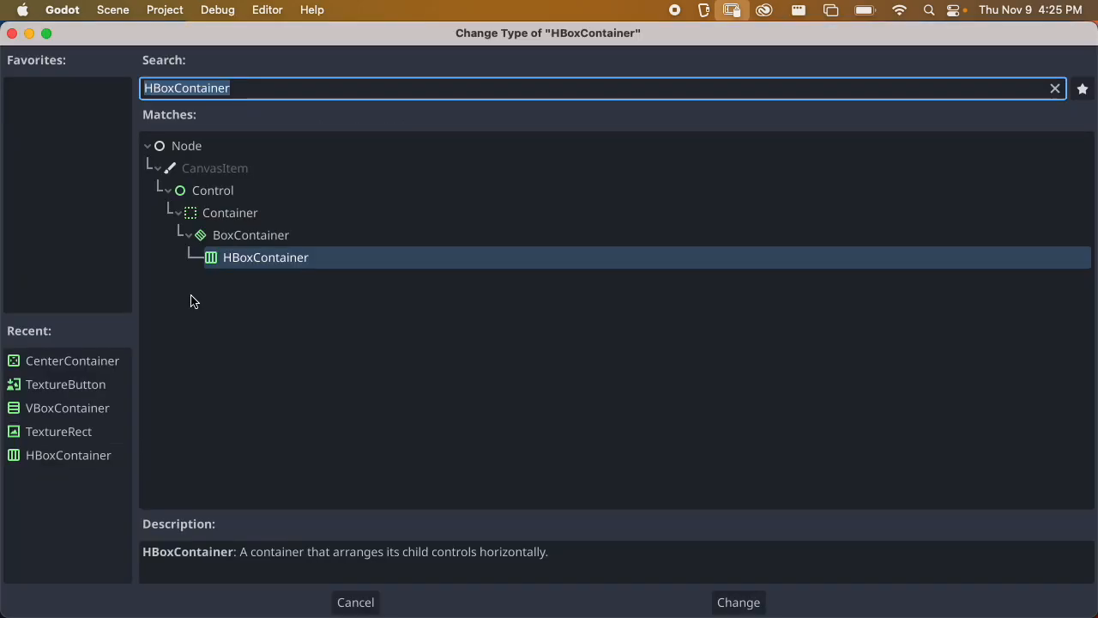
{"action": "type", "text": "vbox"}
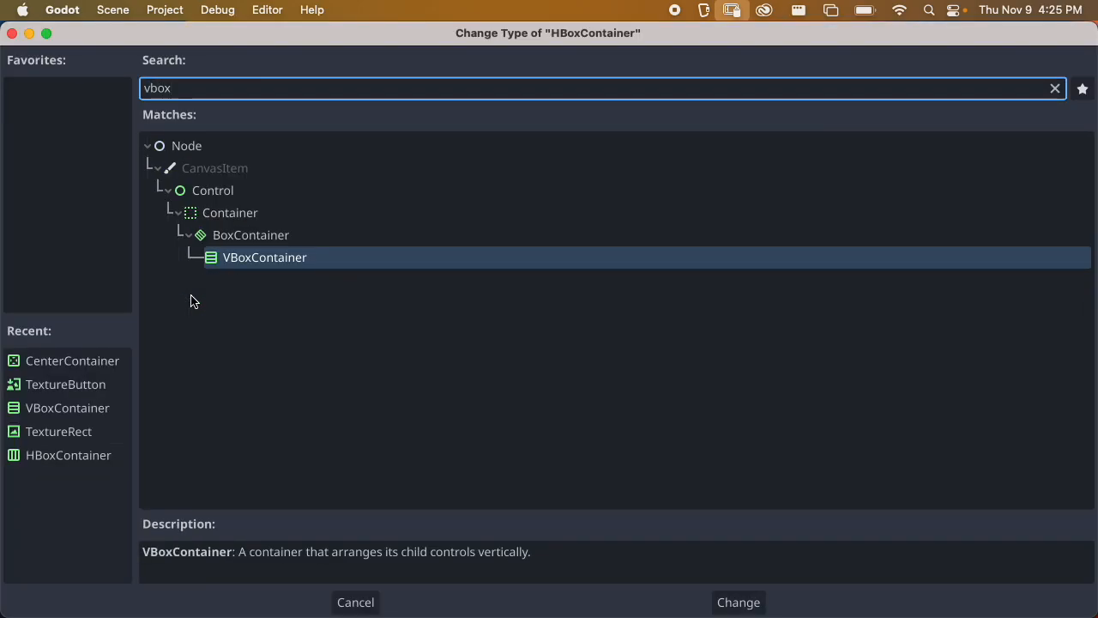
Swap the two box container types: change HBoxContainer to a VBoxContainer and the inner VBoxContainer to an HBoxContainer
{"action": "key", "text": "Return"}
{"action": "left_click", "coordinate": [119, 244]}
{"action": "right_click", "coordinate": [140, 243]}
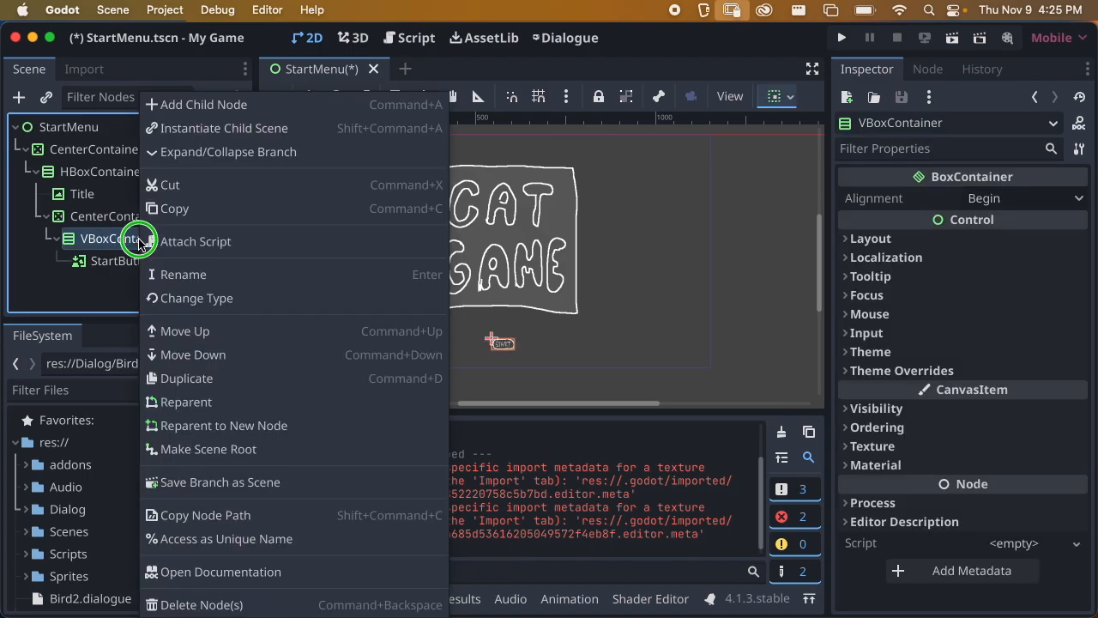
{"action": "left_click", "coordinate": [212, 300]}
{"action": "type", "text": "hbox"}
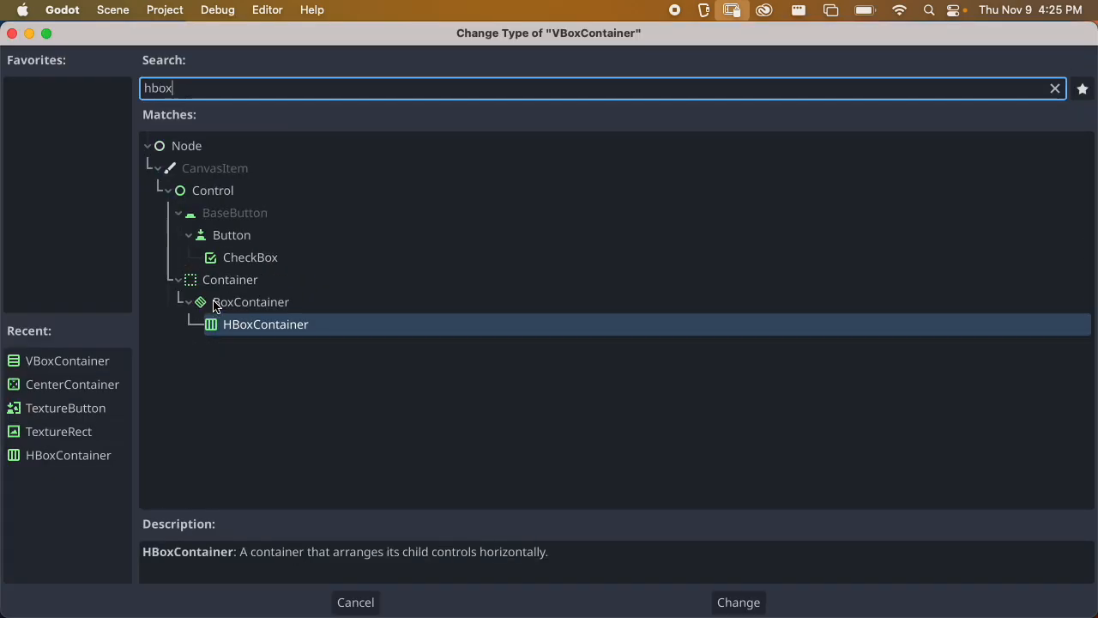
{"action": "key", "text": "Return"}
{"action": "scroll", "coordinate": [410, 300], "scroll_direction": "up", "scroll_amount": 3}
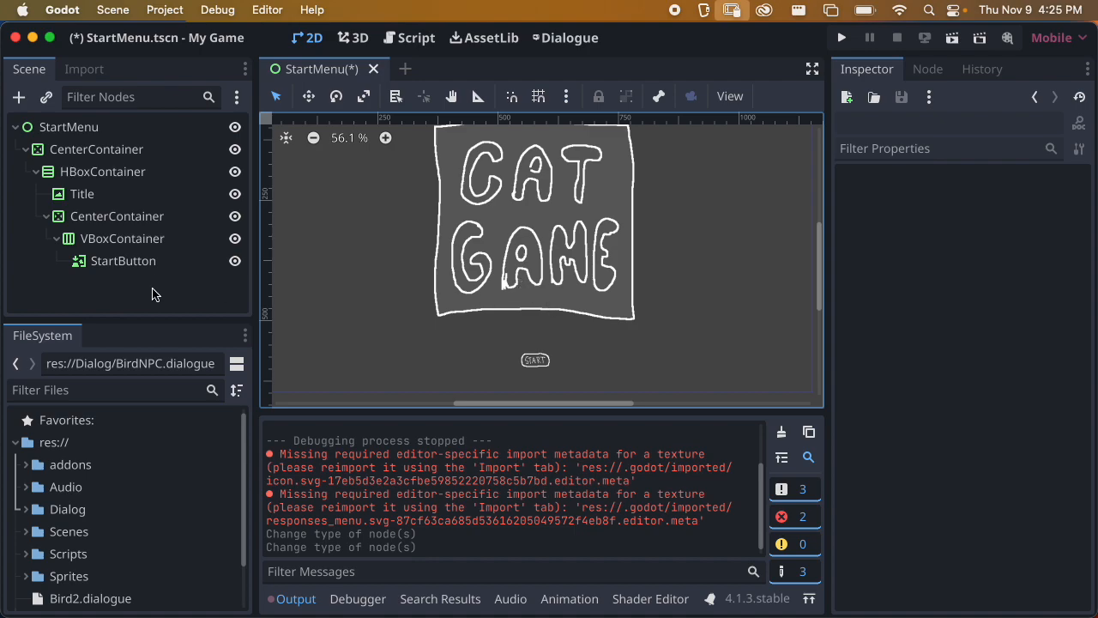
Undo both container type changes
{"action": "key", "text": "super+z"}
{"action": "key", "text": "super+z"}
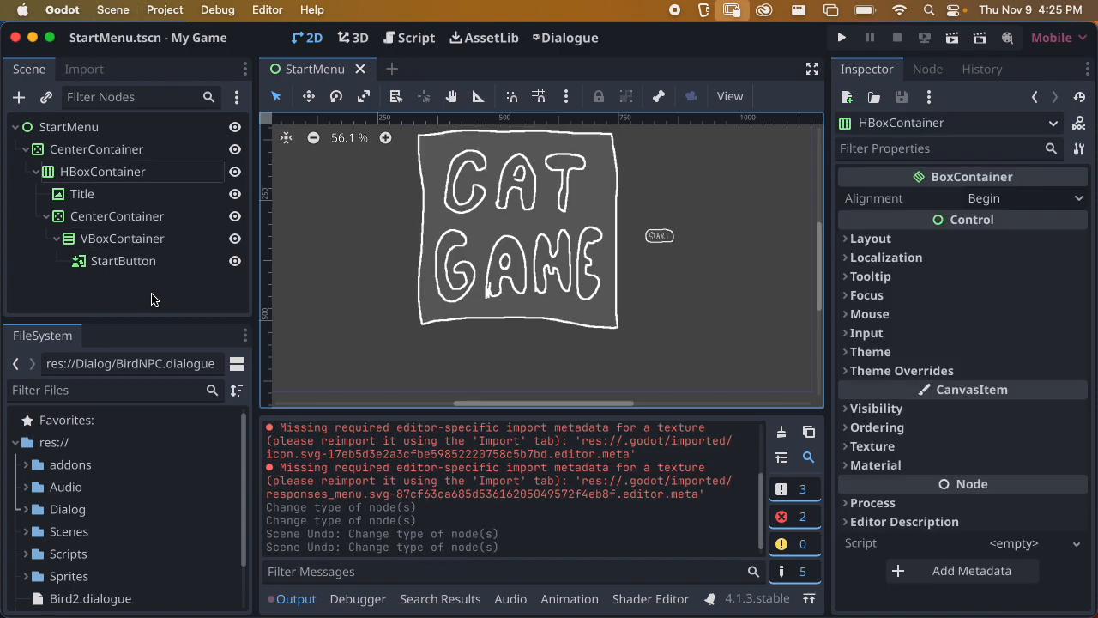
{"action": "scroll", "coordinate": [450, 297], "scroll_direction": "up", "scroll_amount": 5}
{"action": "scroll", "coordinate": [450, 297], "scroll_direction": "down", "scroll_amount": 2}
{"action": "middle_click_drag", "start_coordinate": [450, 297], "coordinate": [330, 326]}
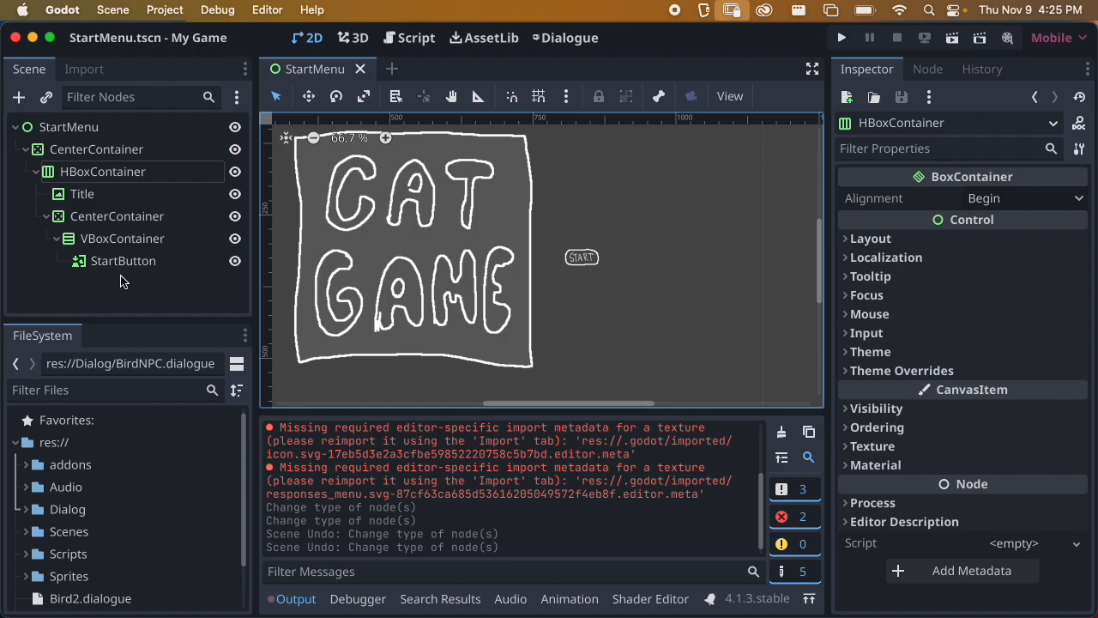
Duplicate the StartButton node inside VBoxContainer and rename the copy QuitButton
{"action": "left_click", "coordinate": [125, 261]}
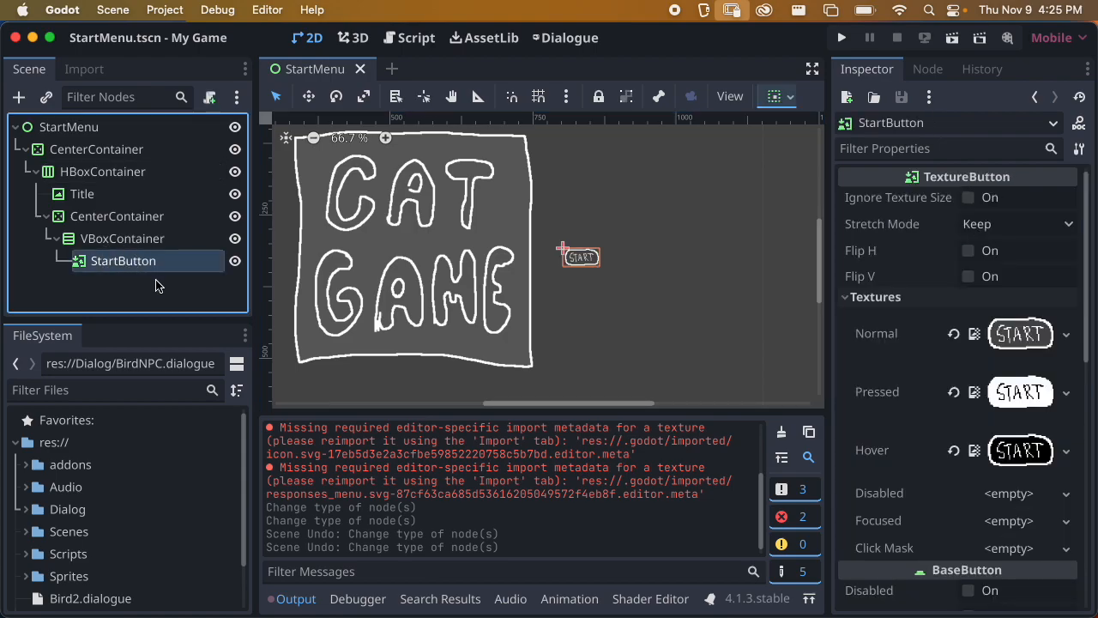
{"action": "key", "text": "super+d"}
{"action": "double_click", "coordinate": [157, 284]}
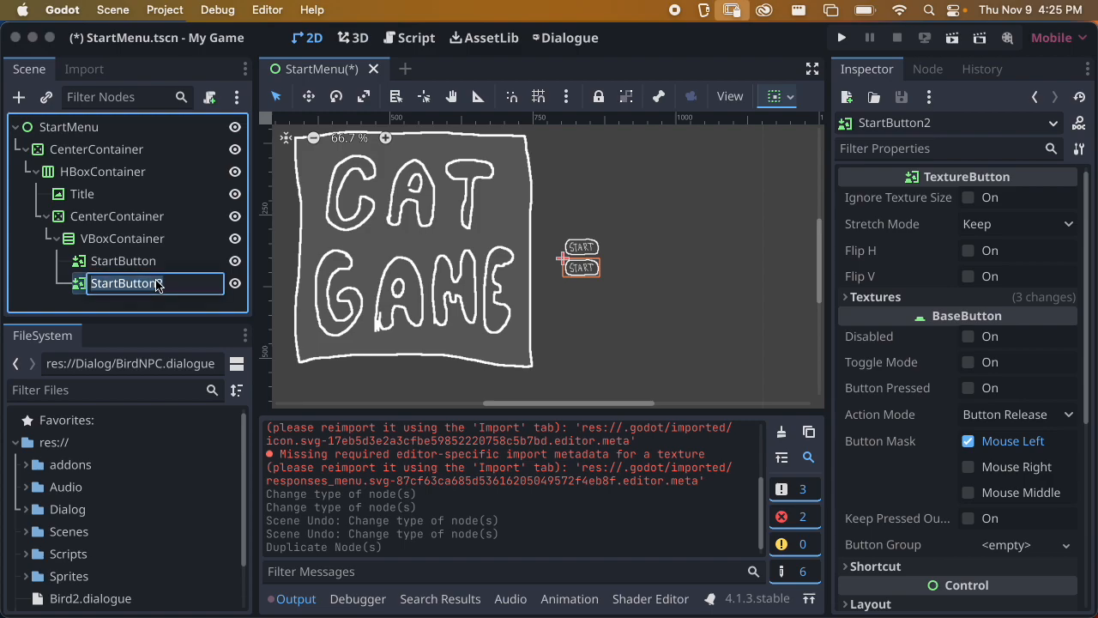
{"action": "type", "text": "QuitButton"}
{"action": "key", "text": "Return"}
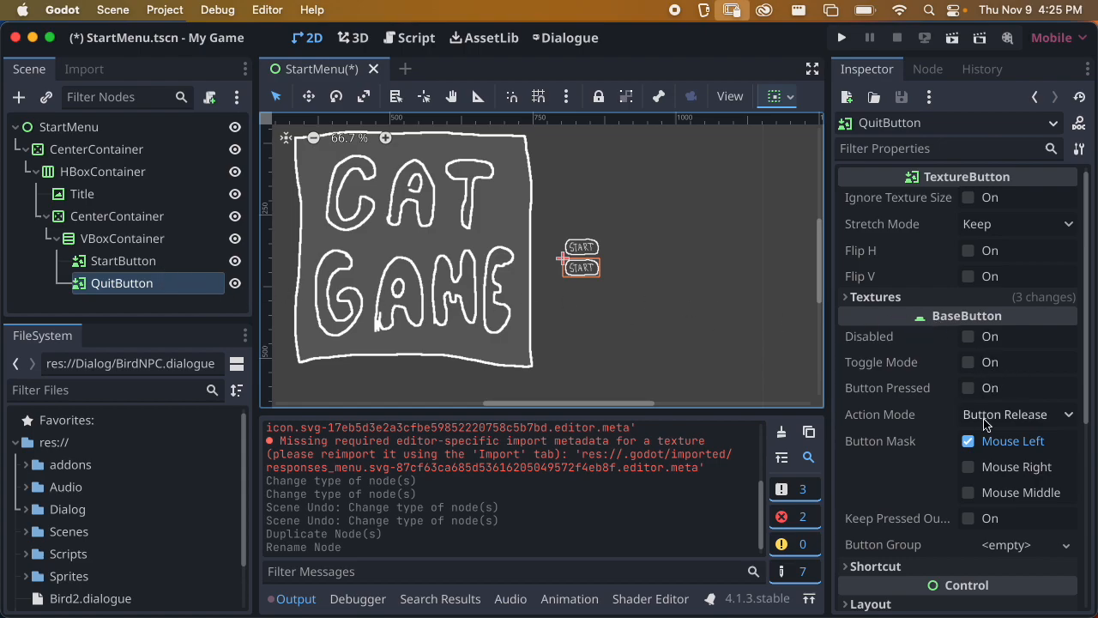
Clear the Normal, Pressed and Hover textures of QuitButton
{"action": "left_click", "coordinate": [151, 309]}
{"action": "left_click", "coordinate": [148, 286]}
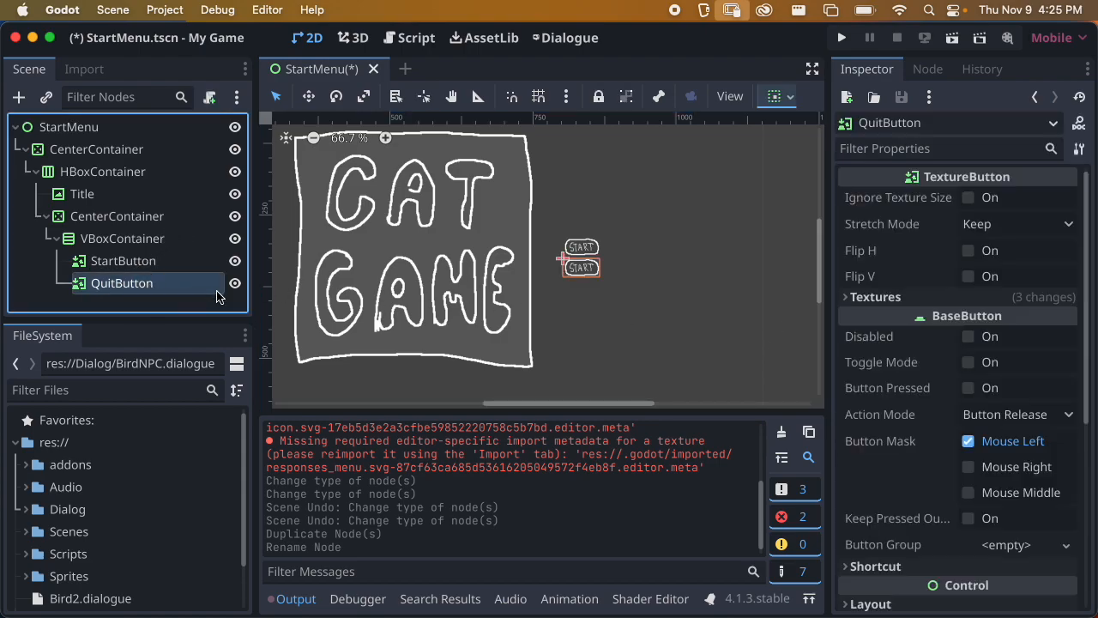
{"action": "left_click", "coordinate": [882, 301]}
{"action": "left_click", "coordinate": [953, 334]}
{"action": "left_click", "coordinate": [953, 363]}
{"action": "left_click", "coordinate": [954, 386]}
Load ui_button_6.png from res://Sprites/ui_buttons as QuitButton's Normal texture
{"action": "left_click", "coordinate": [1029, 324]}
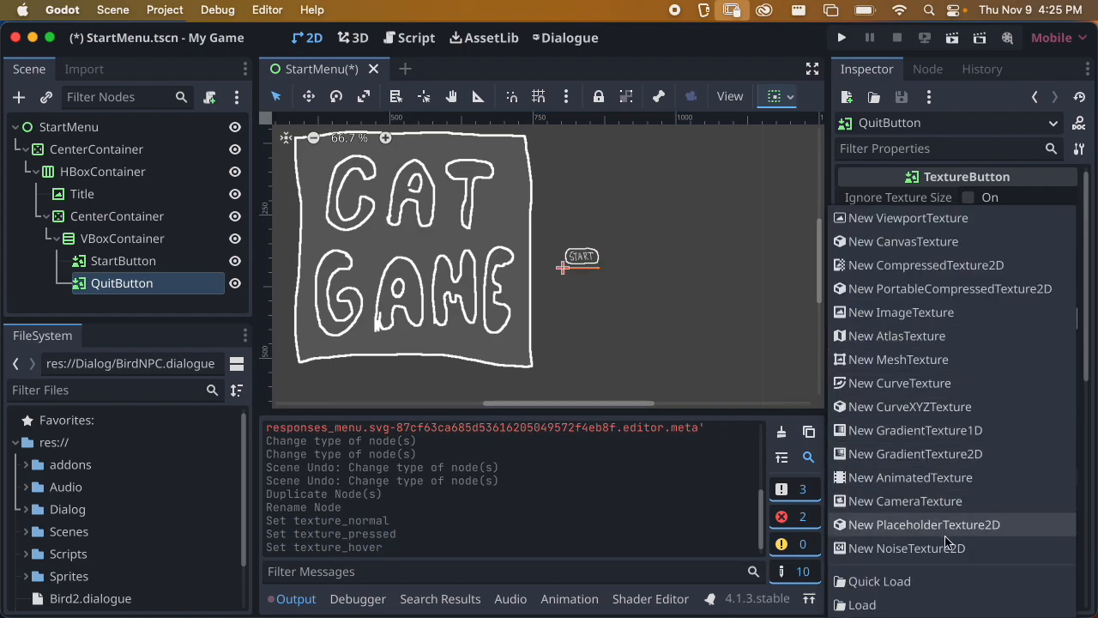
{"action": "left_click", "coordinate": [866, 603]}
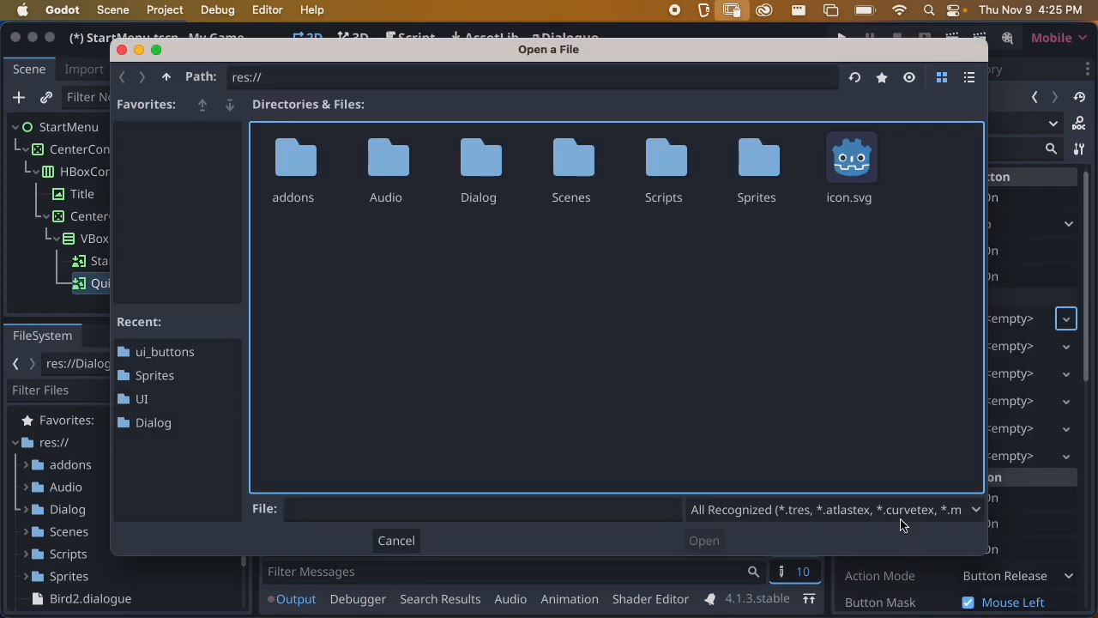
{"action": "double_click", "coordinate": [732, 153]}
{"action": "left_click", "coordinate": [278, 153]}
{"action": "double_click", "coordinate": [279, 153]}
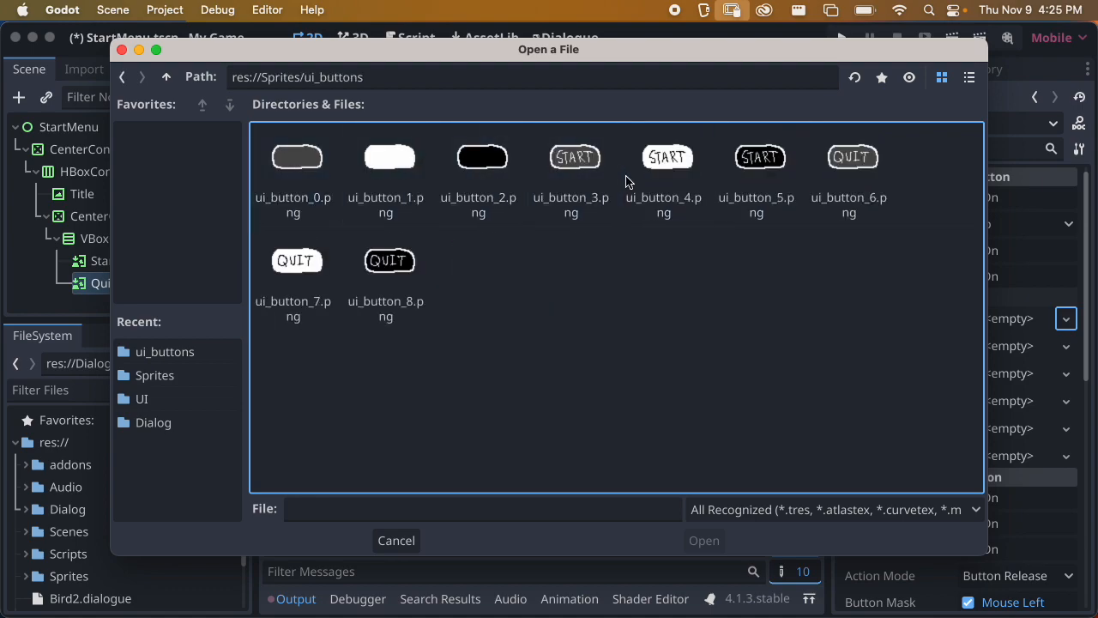
{"action": "left_click", "coordinate": [845, 164]}
{"action": "left_click", "coordinate": [703, 541]}
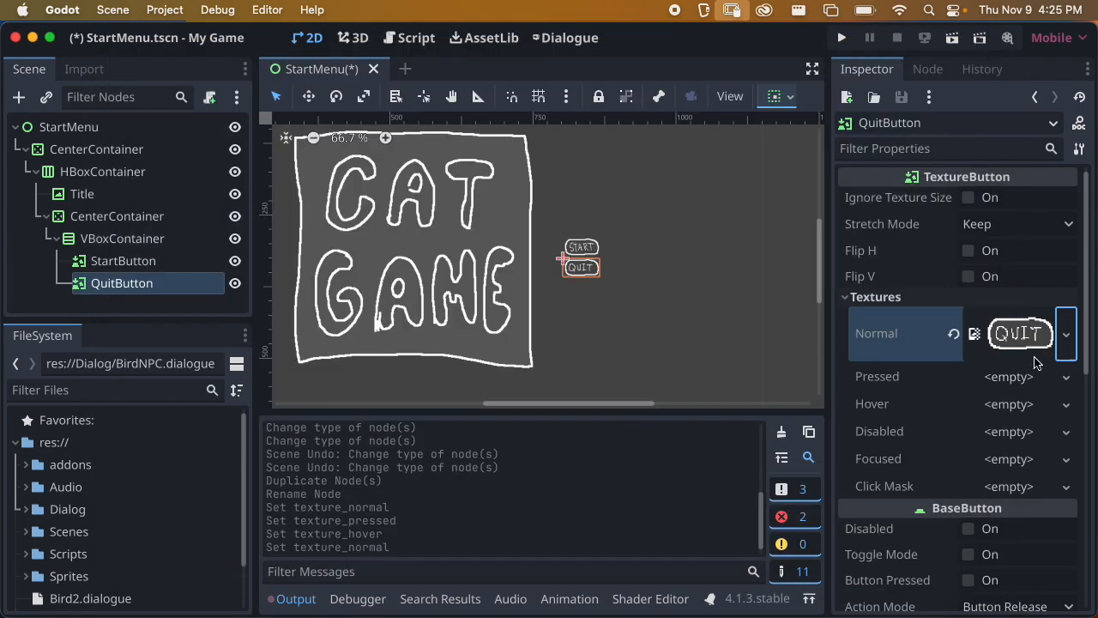
Load ui_button_7.png from res://Sprites/ui_buttons as QuitButton's Pressed texture
{"action": "left_click", "coordinate": [1048, 384]}
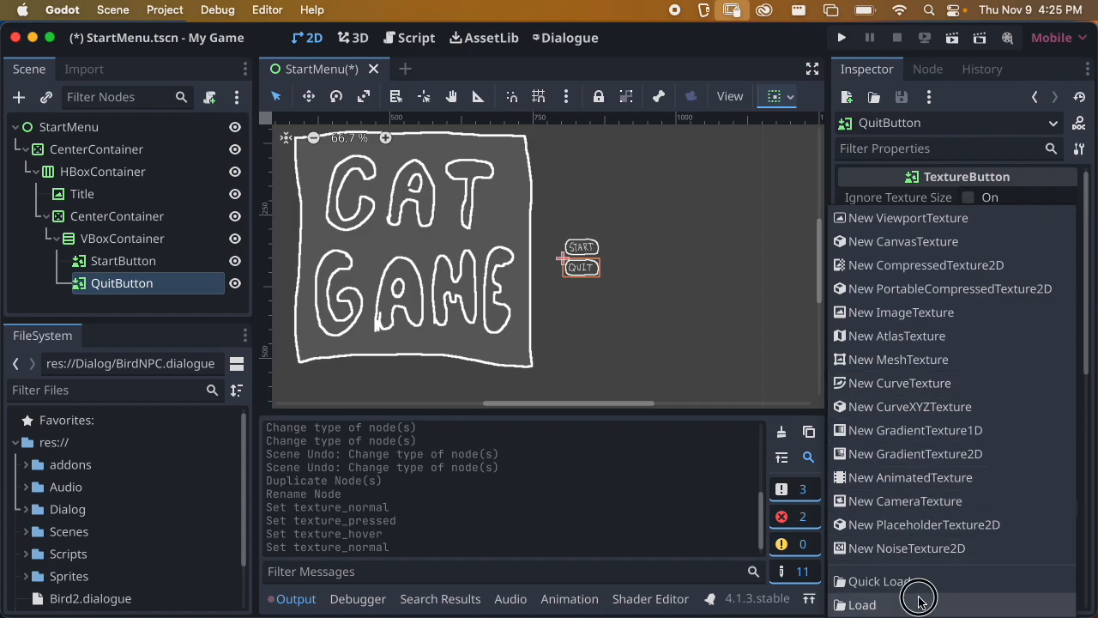
{"action": "left_click", "coordinate": [865, 603]}
{"action": "left_click", "coordinate": [678, 185]}
{"action": "double_click", "coordinate": [733, 167]}
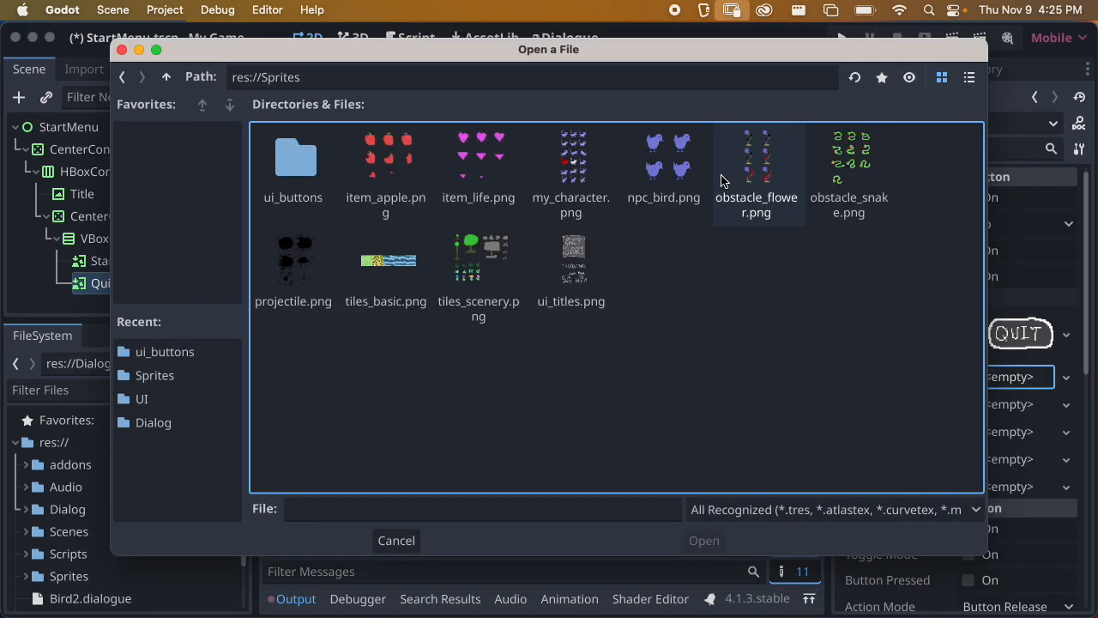
{"action": "double_click", "coordinate": [309, 160]}
{"action": "left_click", "coordinate": [279, 263]}
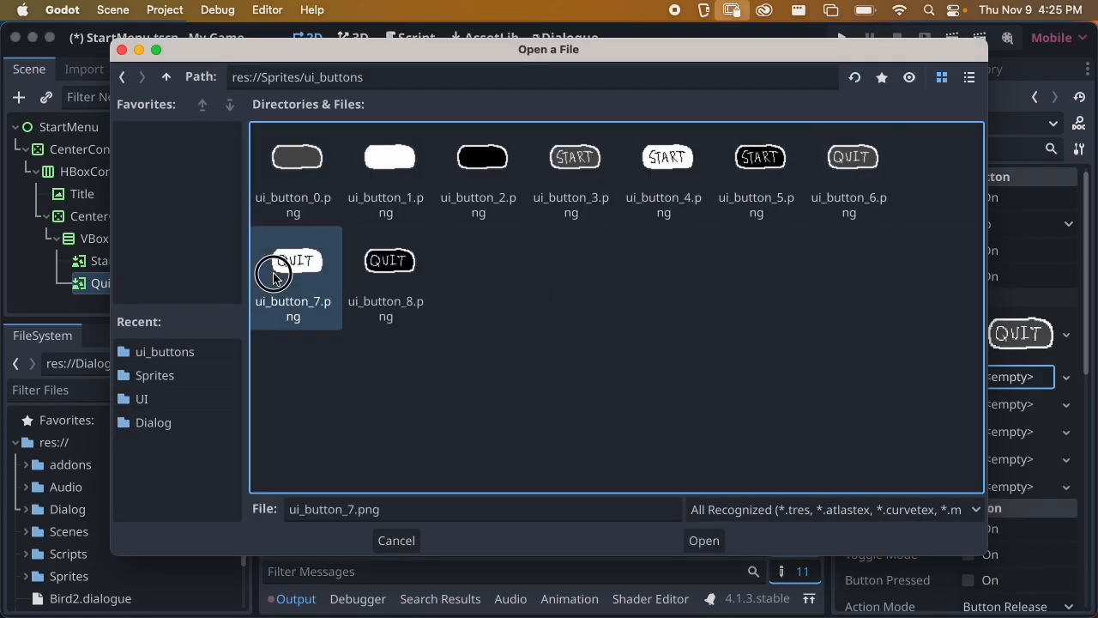
{"action": "left_click", "coordinate": [703, 540]}
Load ui_button_8.png from res://Sprites/ui_buttons as QuitButton's Hover texture
{"action": "left_click", "coordinate": [1039, 435]}
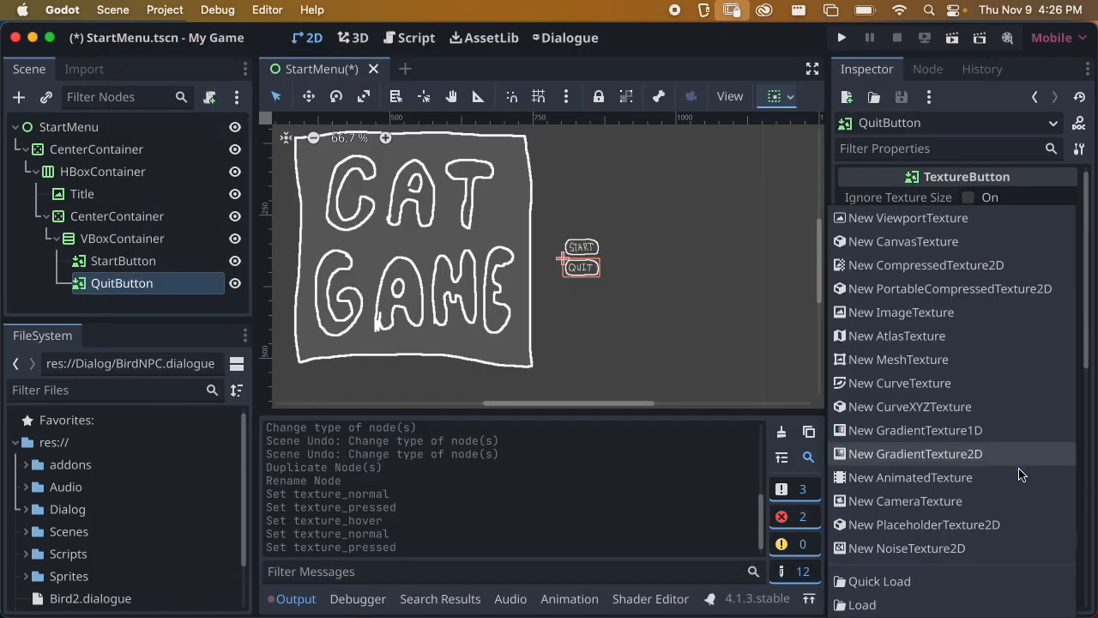
{"action": "left_click", "coordinate": [865, 604]}
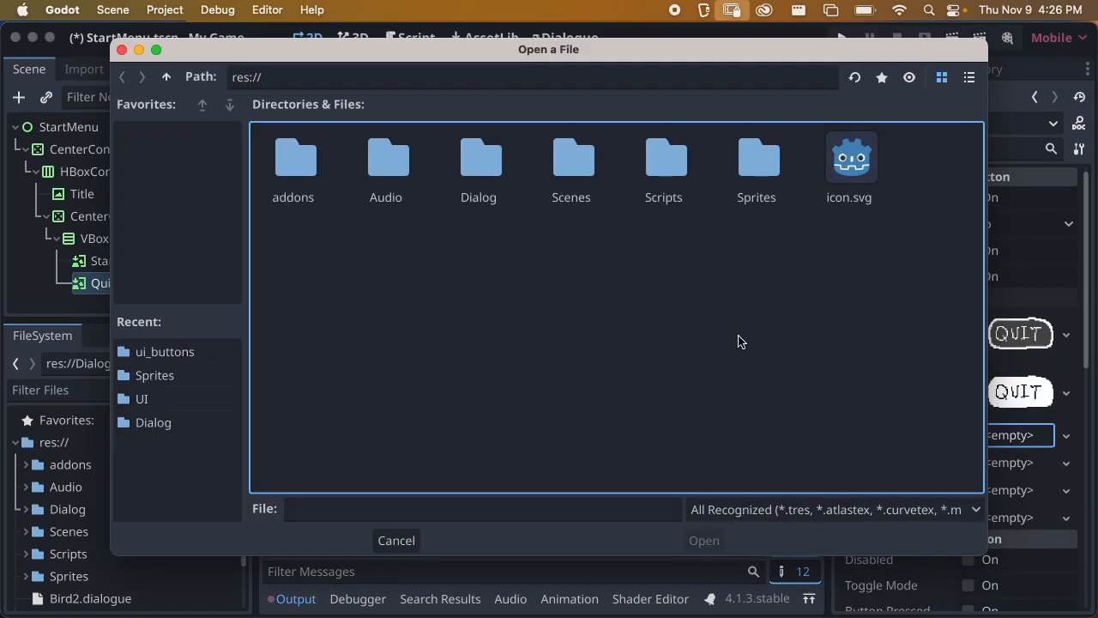
{"action": "left_click", "coordinate": [693, 165]}
{"action": "double_click", "coordinate": [751, 159]}
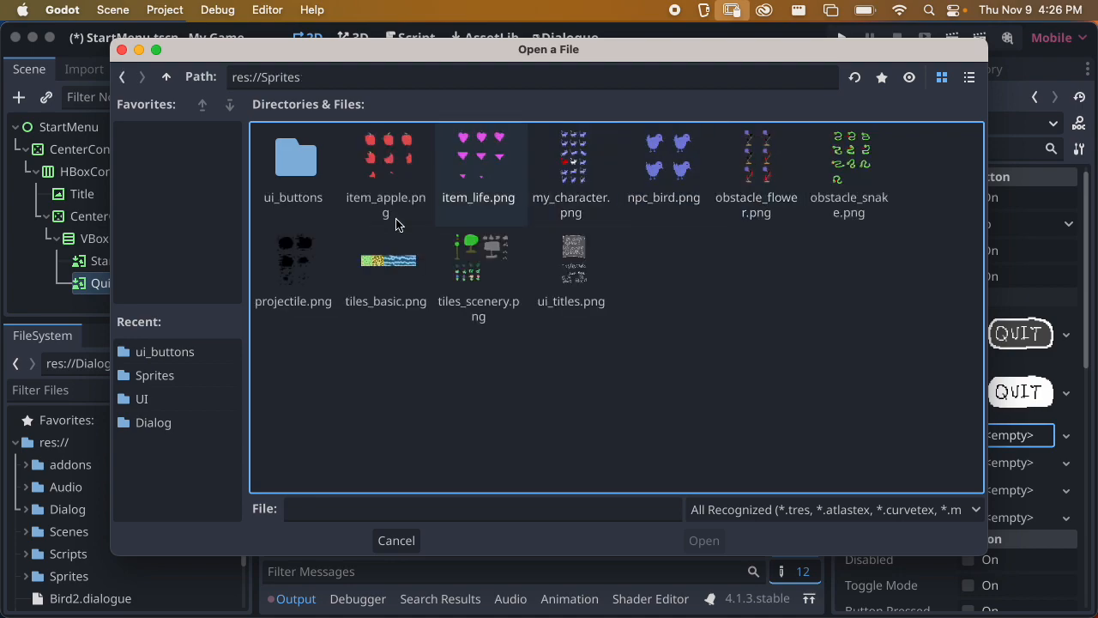
{"action": "left_click", "coordinate": [302, 171]}
{"action": "double_click", "coordinate": [304, 176]}
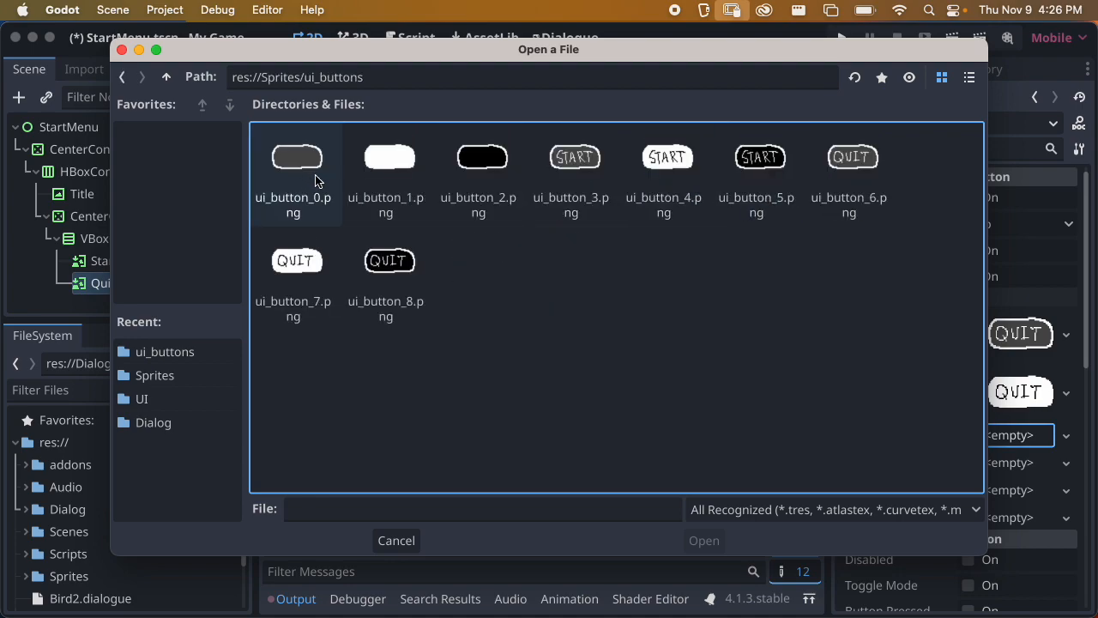
{"action": "left_click", "coordinate": [390, 261]}
{"action": "left_click", "coordinate": [705, 542]}
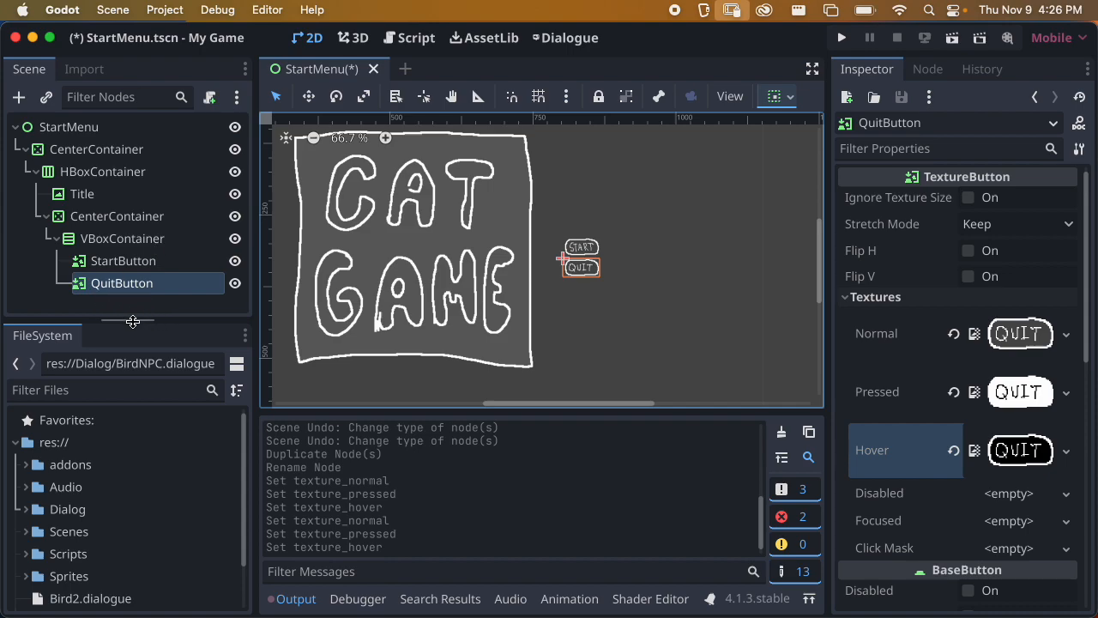
Make the scene tree area taller and select VBoxContainer to view the buttons it groups
{"action": "left_click_drag", "start_coordinate": [136, 323], "coordinate": [154, 416]}
{"action": "left_click", "coordinate": [147, 374]}
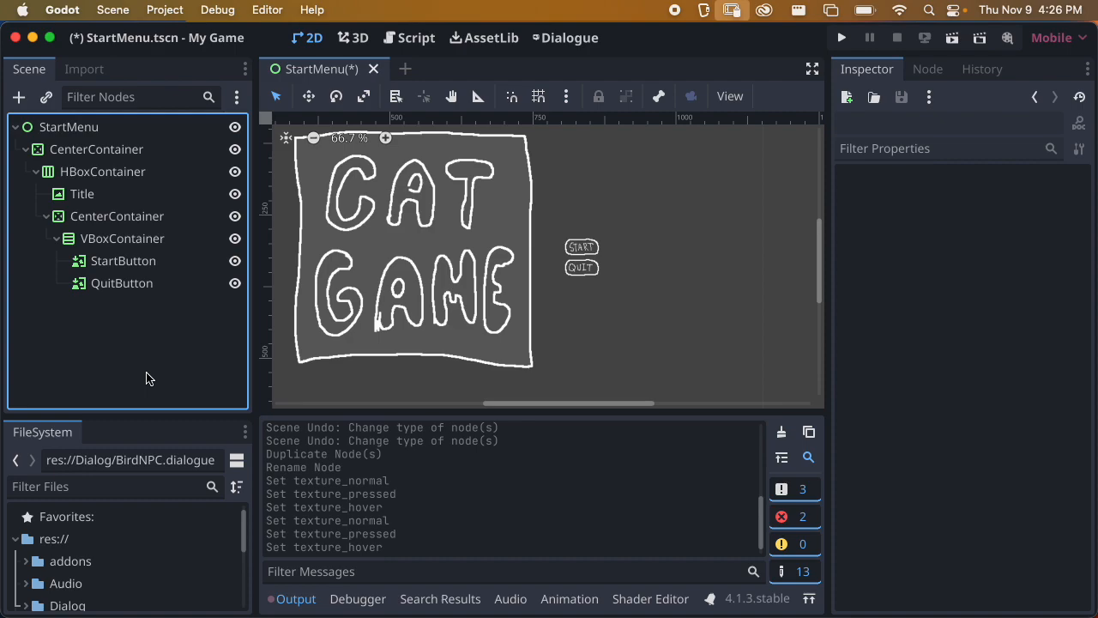
{"action": "left_click", "coordinate": [133, 239]}
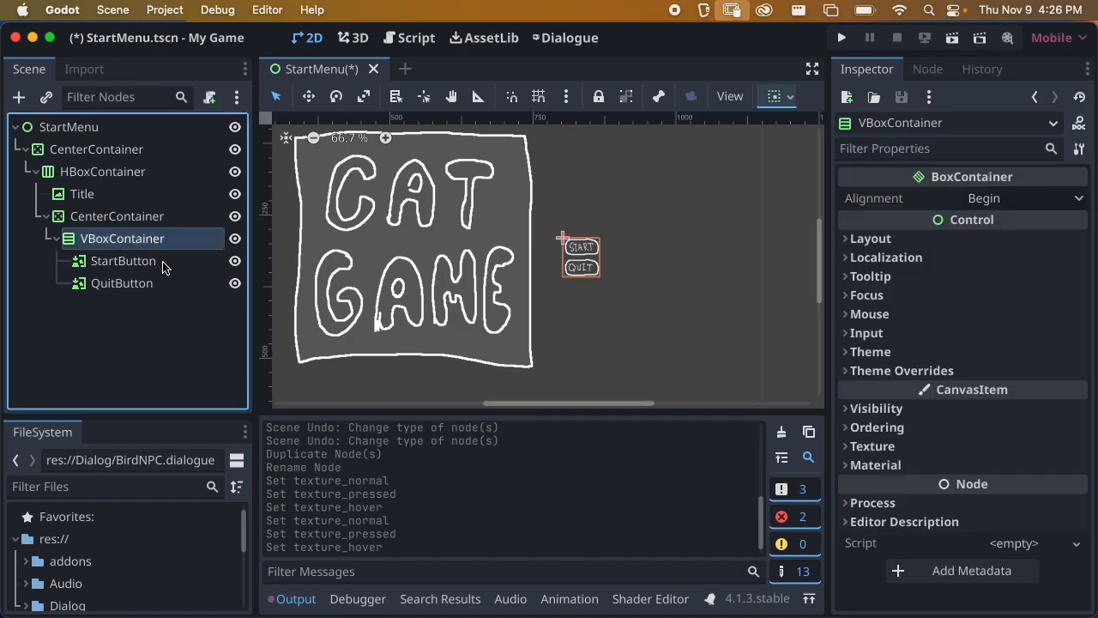
Duplicate the QuitButton node and rename the copy InstructionsButton
{"action": "left_click", "coordinate": [142, 288]}
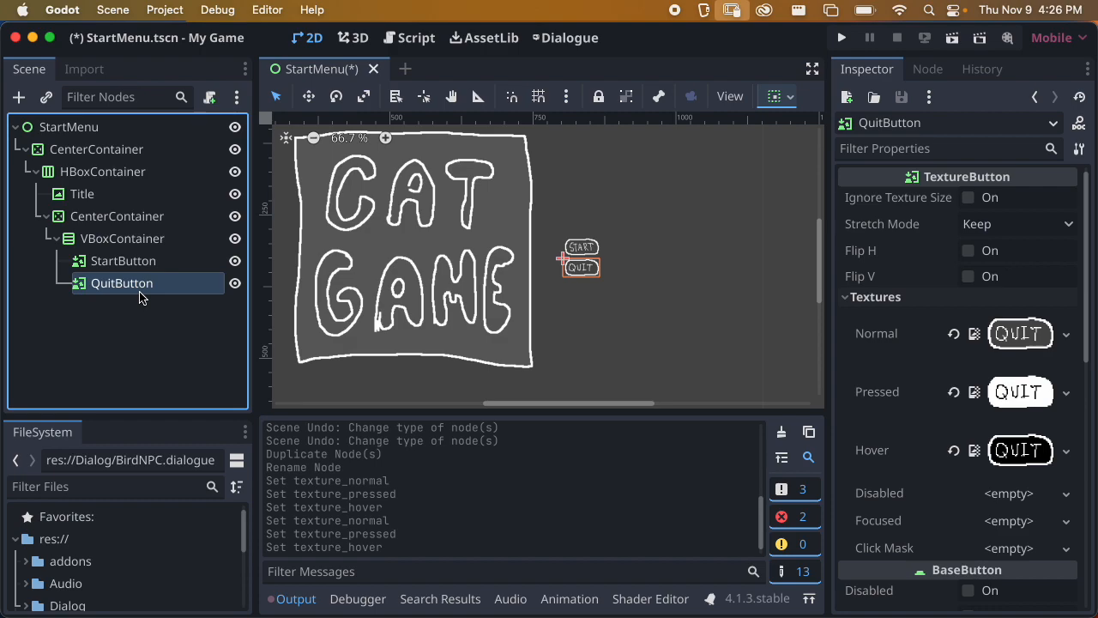
{"action": "key", "text": "super+d"}
{"action": "key", "text": "Return"}
{"action": "key", "text": "BackSpace"}
{"action": "type", "text": "Instructions"}
{"action": "key", "text": "Return"}
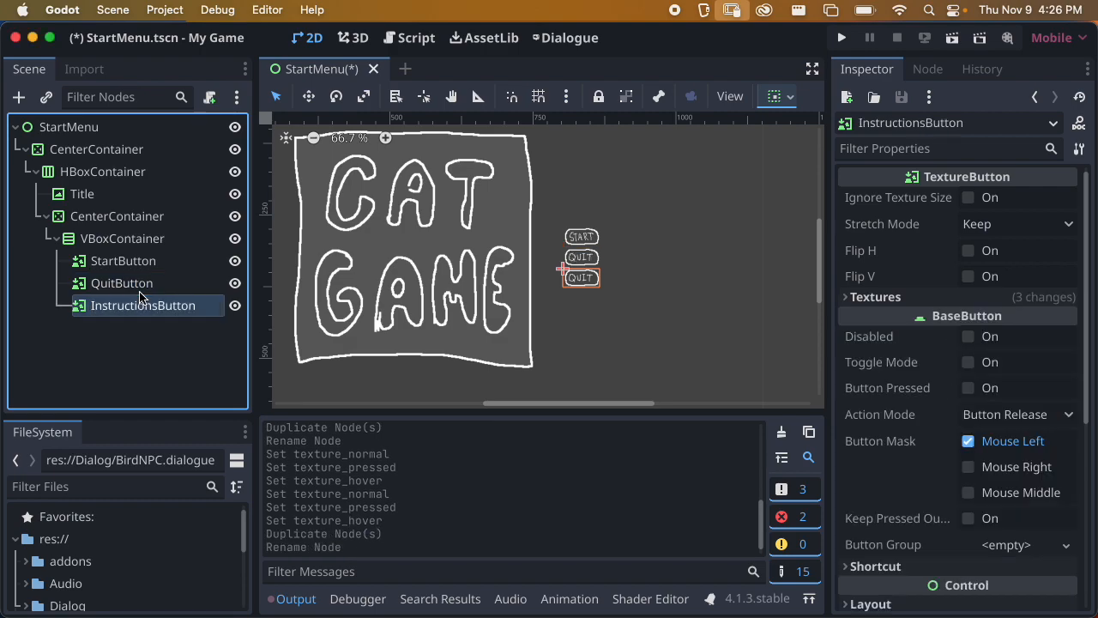
Clear the Normal, Pressed and Hover textures of InstructionsButton
{"action": "left_click", "coordinate": [866, 297]}
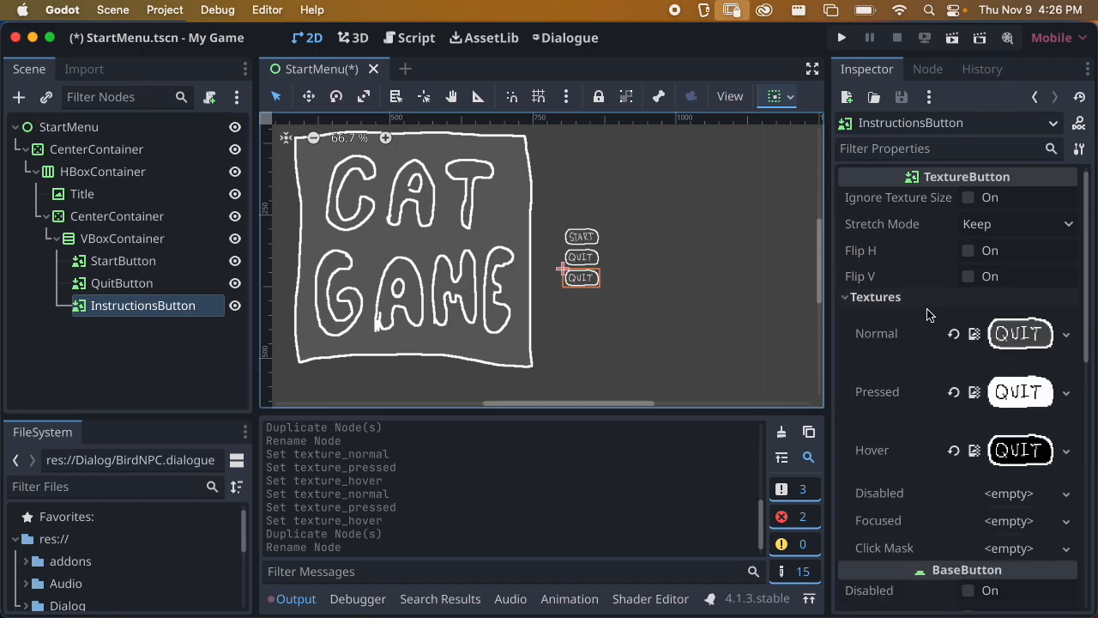
{"action": "left_click", "coordinate": [953, 335]}
{"action": "left_click", "coordinate": [952, 359]}
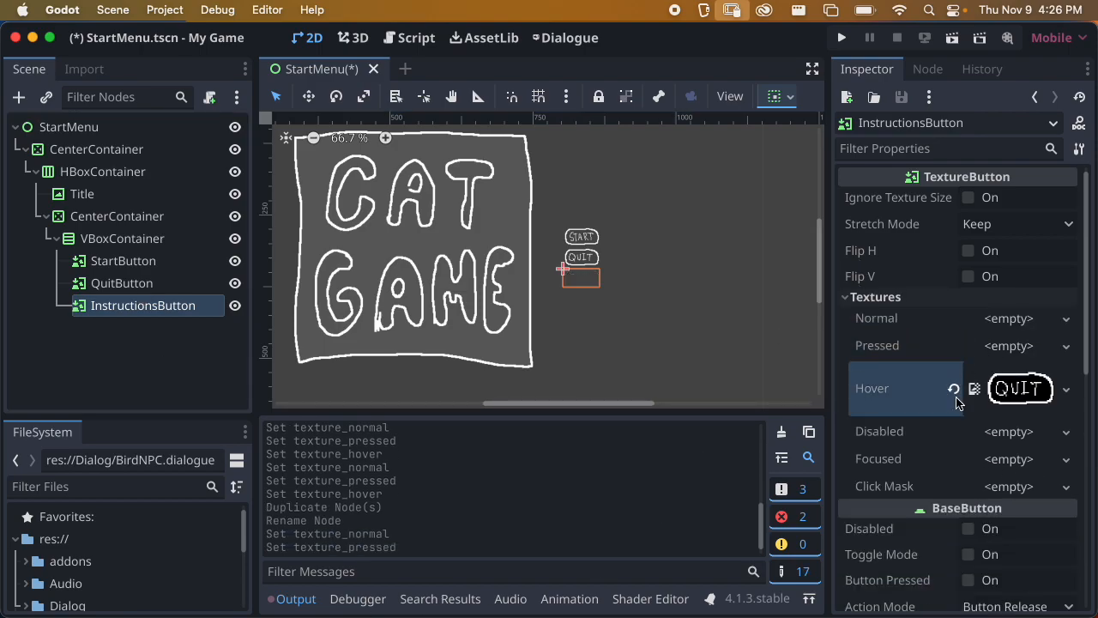
{"action": "left_click", "coordinate": [952, 386]}
Load ui_button_0.png from res://Sprites/ui_buttons as InstructionsButton's Normal texture
{"action": "left_click", "coordinate": [1016, 318]}
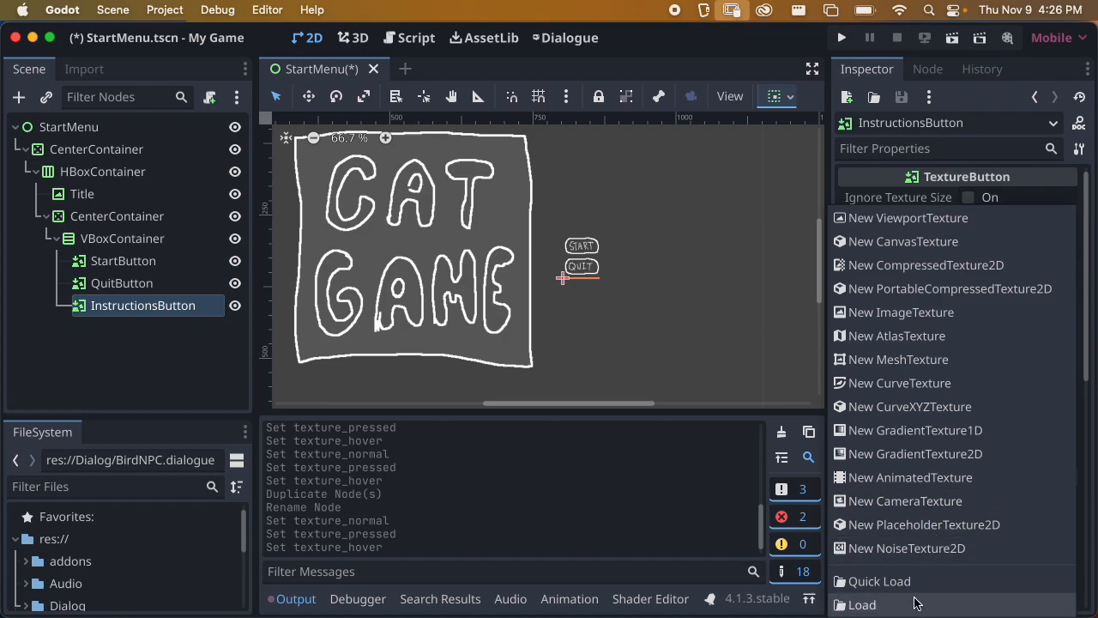
{"action": "left_click", "coordinate": [858, 601]}
{"action": "double_click", "coordinate": [755, 167]}
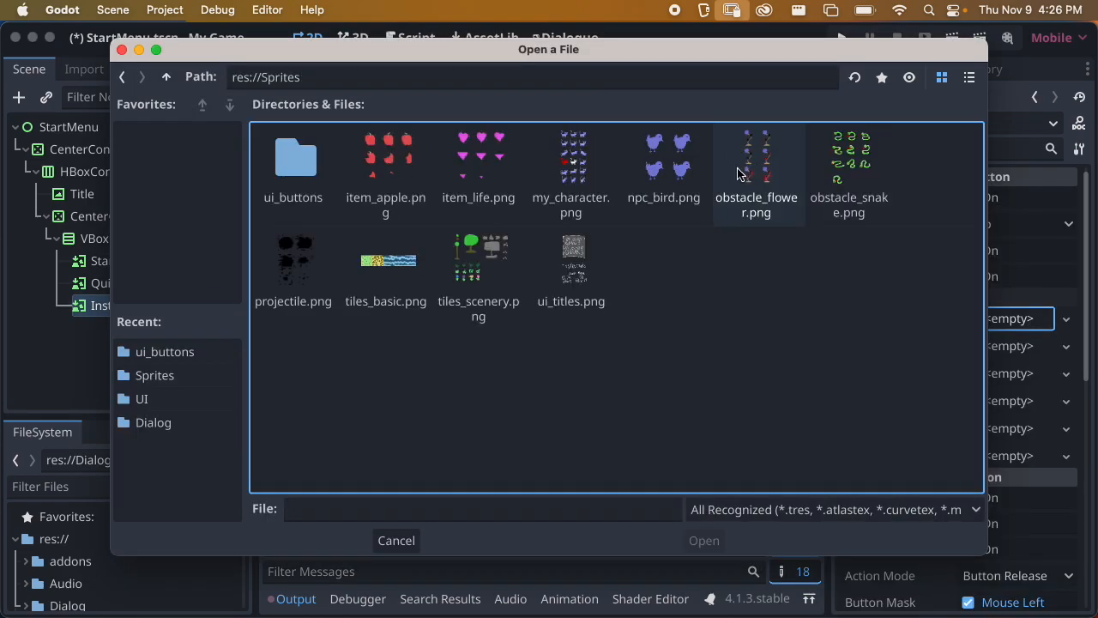
{"action": "double_click", "coordinate": [317, 175]}
{"action": "left_click", "coordinate": [296, 167]}
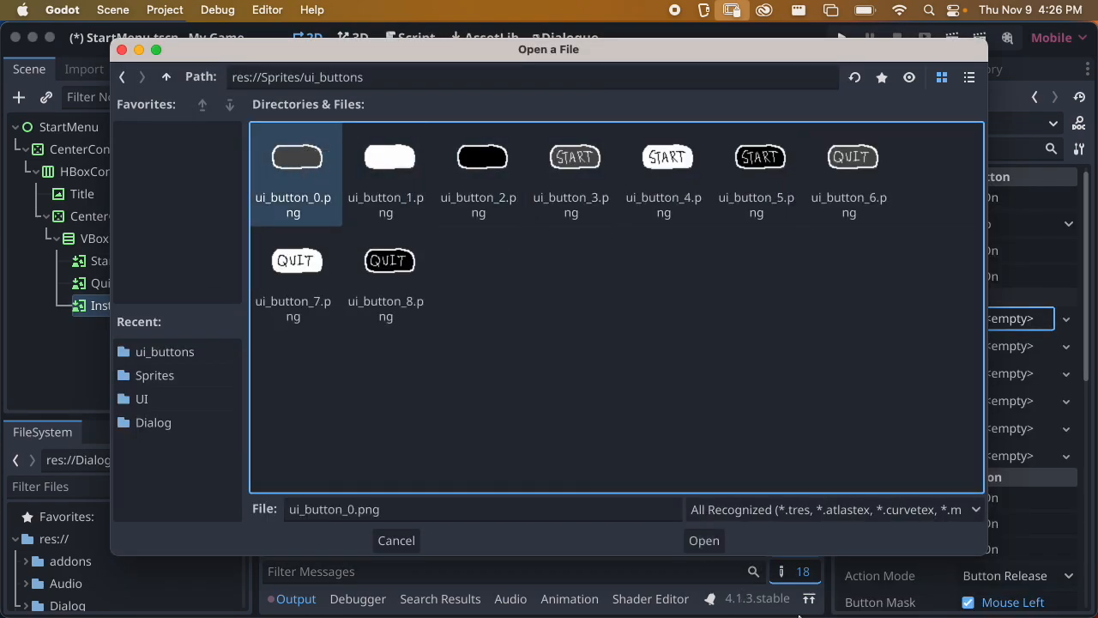
{"action": "left_click", "coordinate": [703, 540]}
Load ui_button_1.png from res://Sprites/ui_buttons as InstructionsButton's Pressed texture
{"action": "left_click", "coordinate": [1017, 372]}
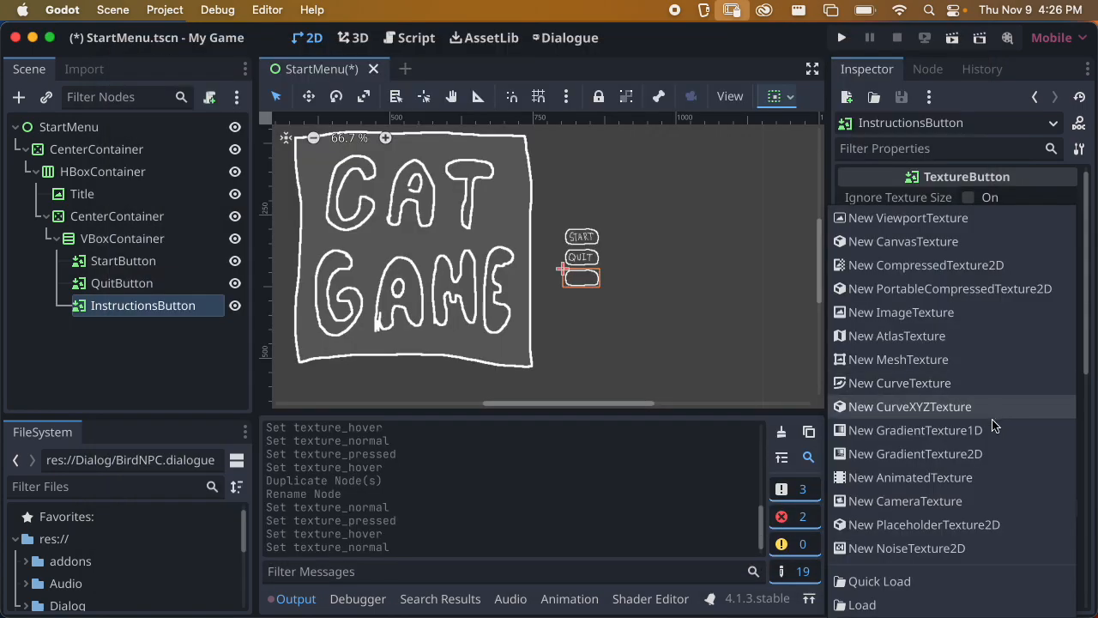
{"action": "left_click", "coordinate": [862, 605]}
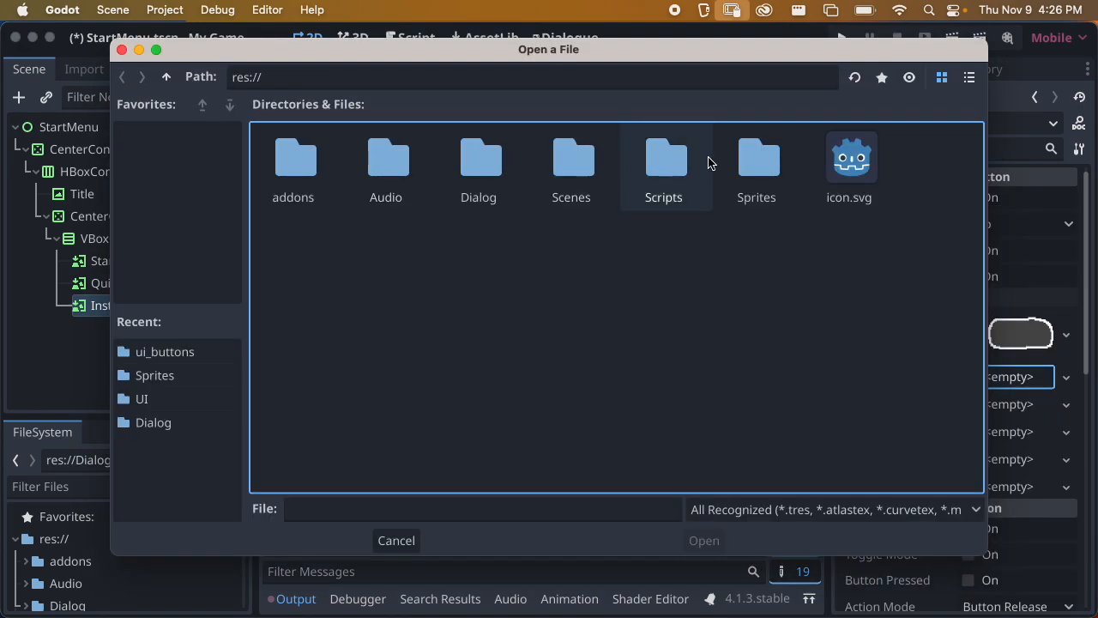
{"action": "double_click", "coordinate": [739, 157]}
{"action": "double_click", "coordinate": [282, 176]}
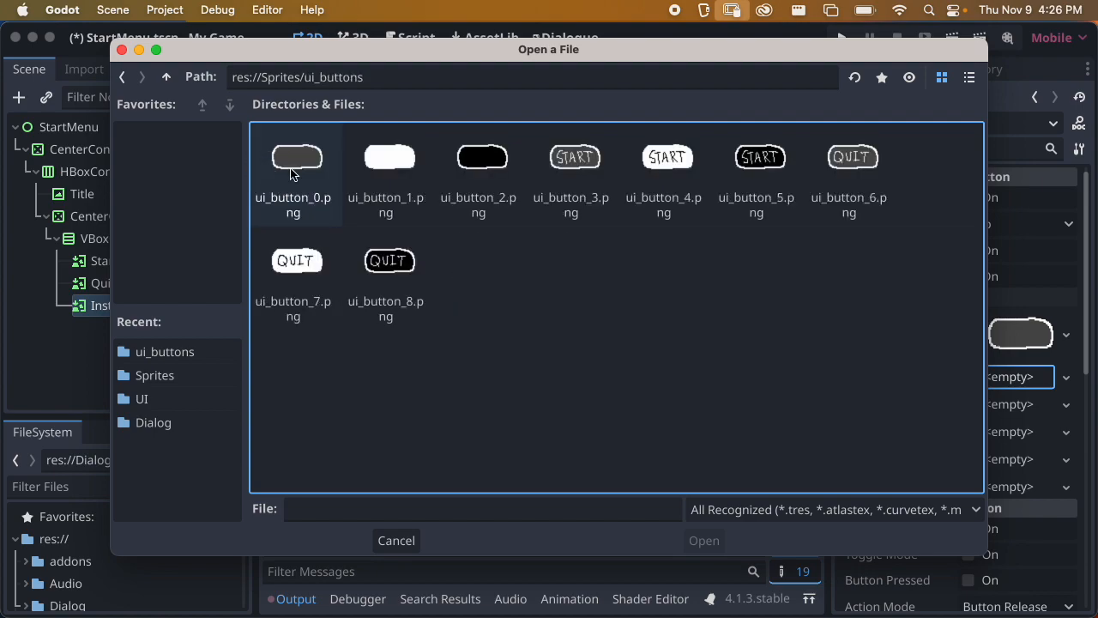
{"action": "left_click", "coordinate": [391, 167]}
{"action": "left_click", "coordinate": [703, 540]}
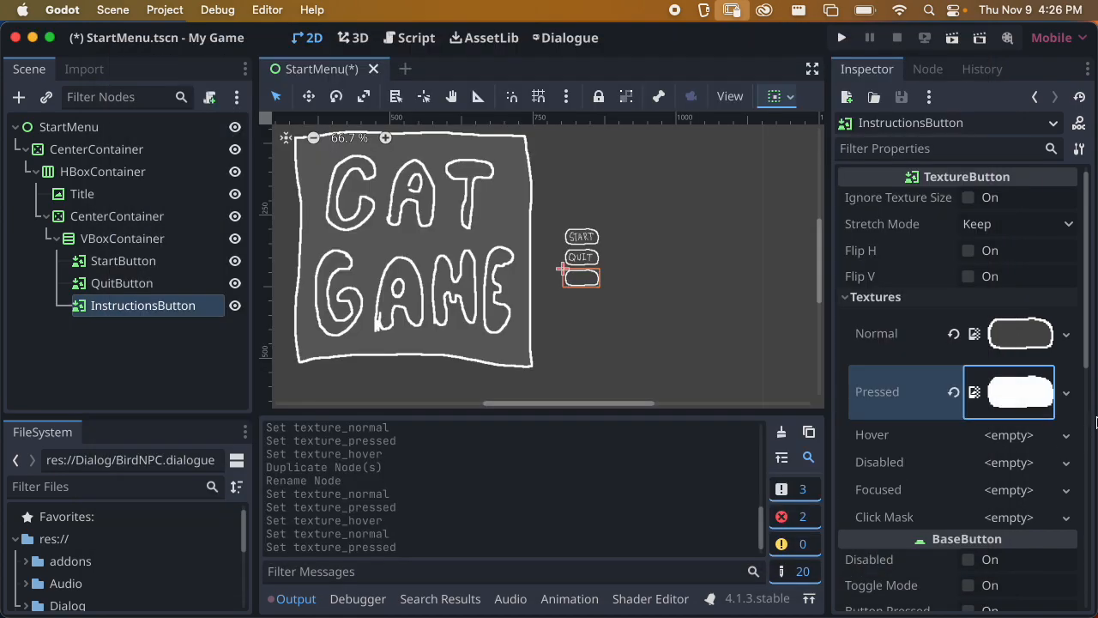
Load the black-filled button image from res://Sprites/ui_buttons as InstructionsButton's Hover texture
{"action": "left_click", "coordinate": [1027, 435]}
{"action": "left_click", "coordinate": [862, 603]}
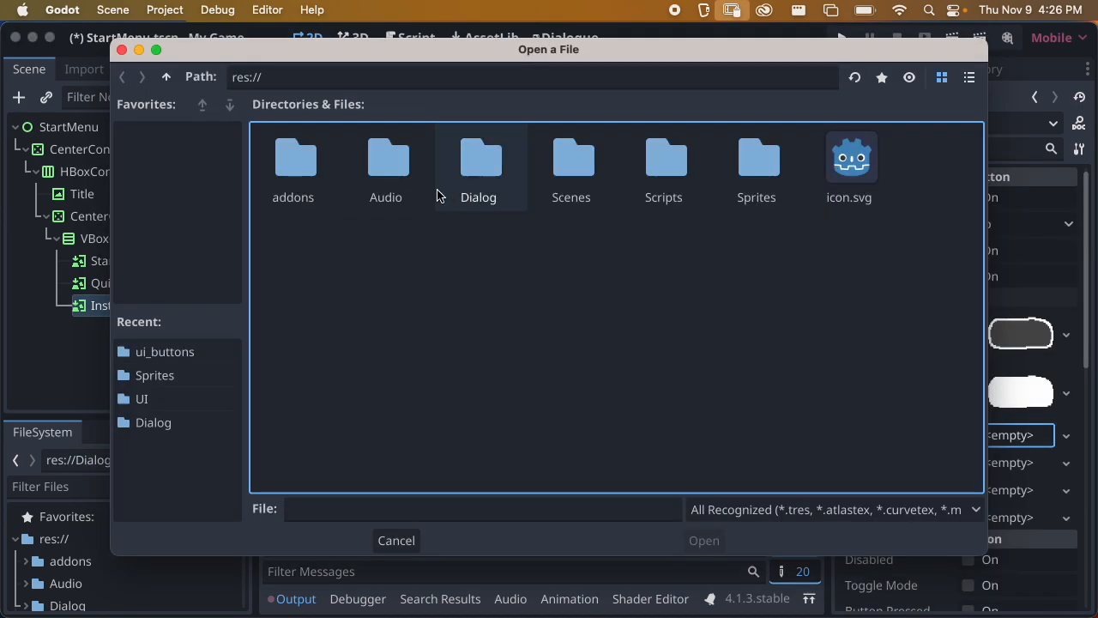
{"action": "double_click", "coordinate": [758, 158]}
{"action": "double_click", "coordinate": [296, 158]}
{"action": "left_click", "coordinate": [511, 163]}
{"action": "left_click", "coordinate": [705, 541]}
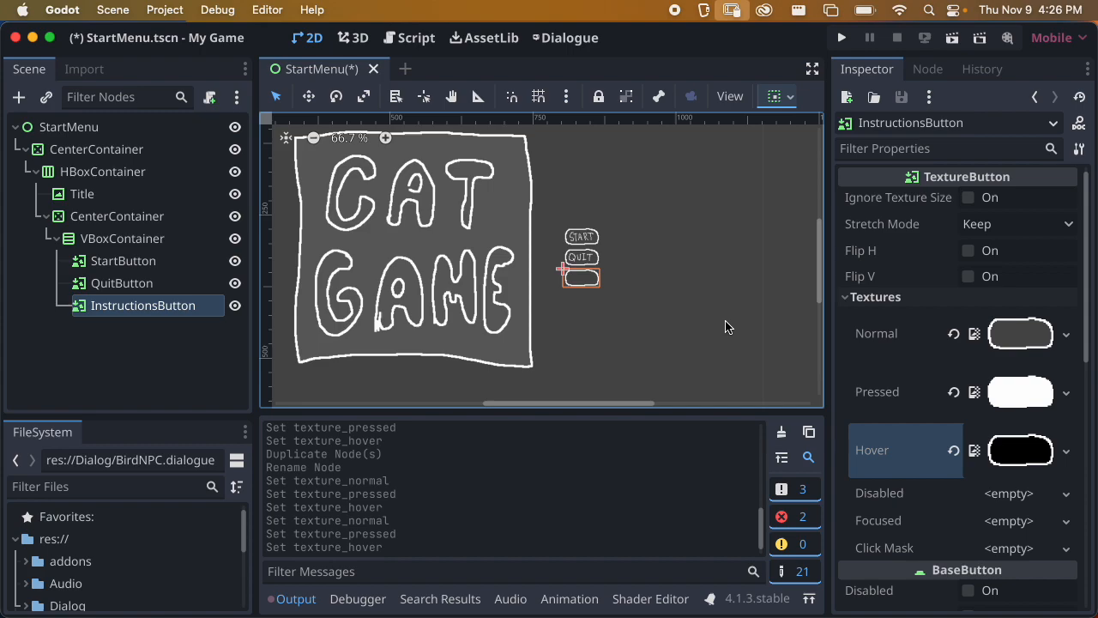
{"action": "left_click", "coordinate": [884, 299]}
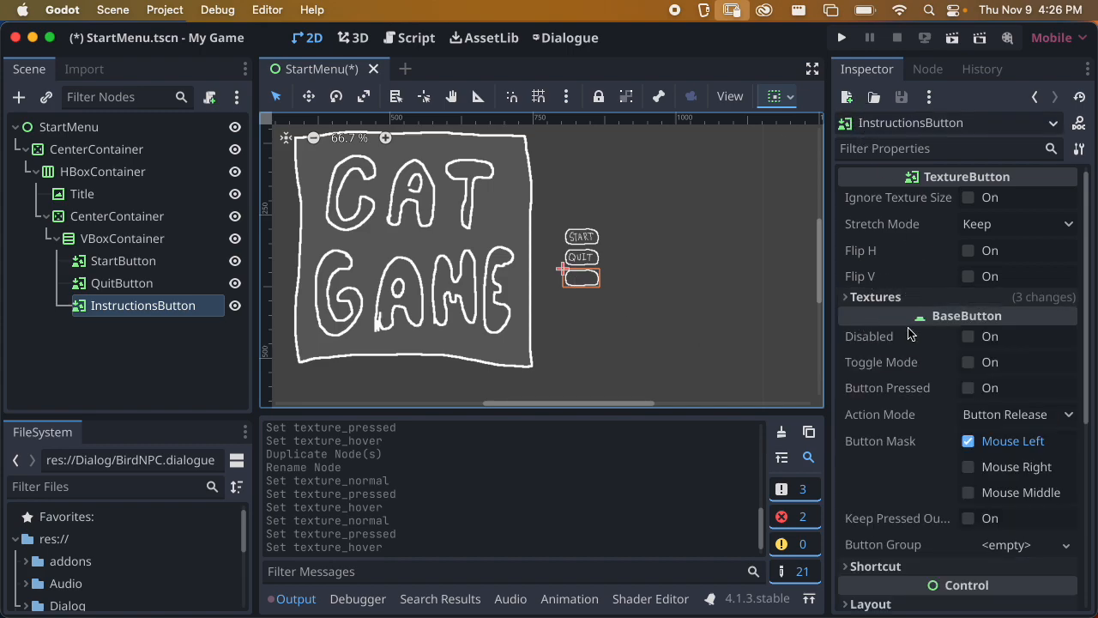
Add a Label node as a child of the VBoxContainer that holds the menu buttons
{"action": "left_click", "coordinate": [94, 378]}
{"action": "left_click", "coordinate": [122, 315]}
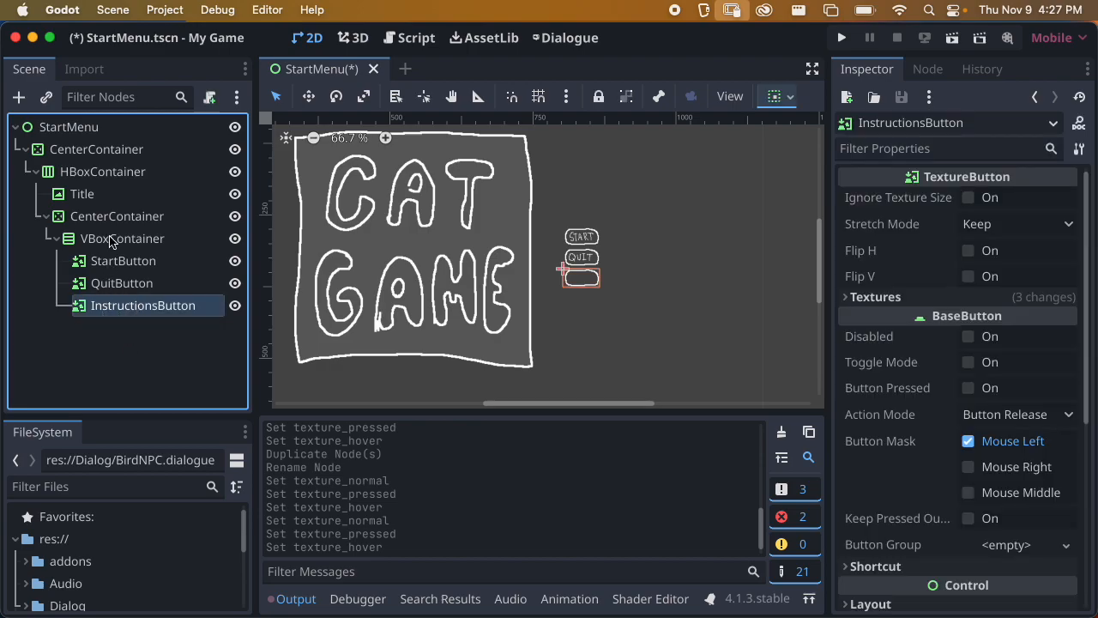
{"action": "left_click", "coordinate": [112, 239]}
{"action": "left_click", "coordinate": [19, 96]}
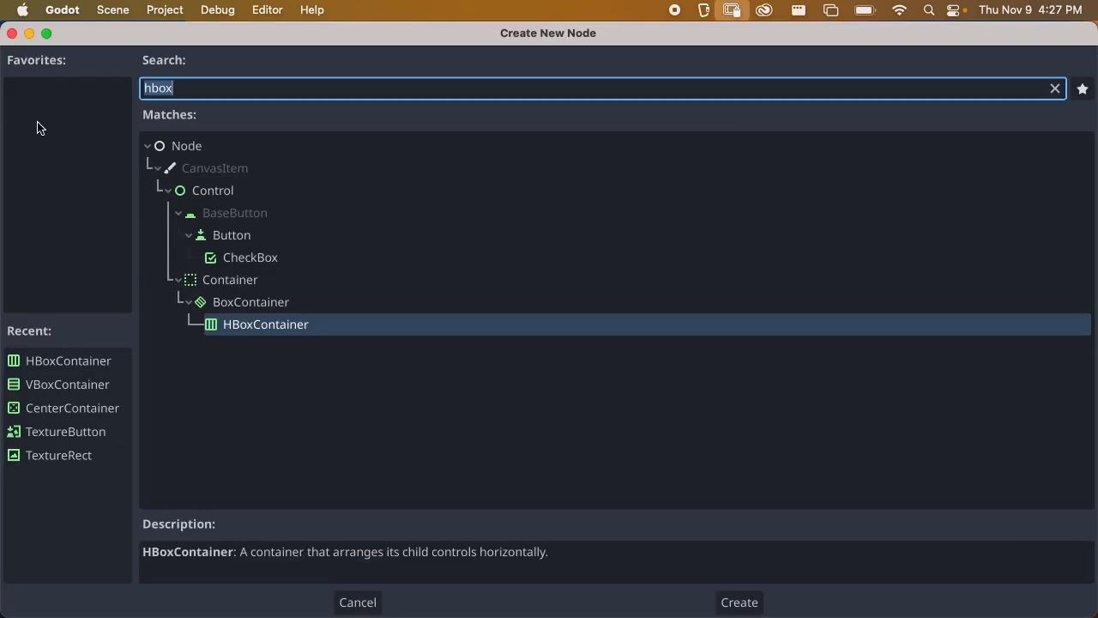
{"action": "type", "text": "label"}
{"action": "key", "text": "Return"}
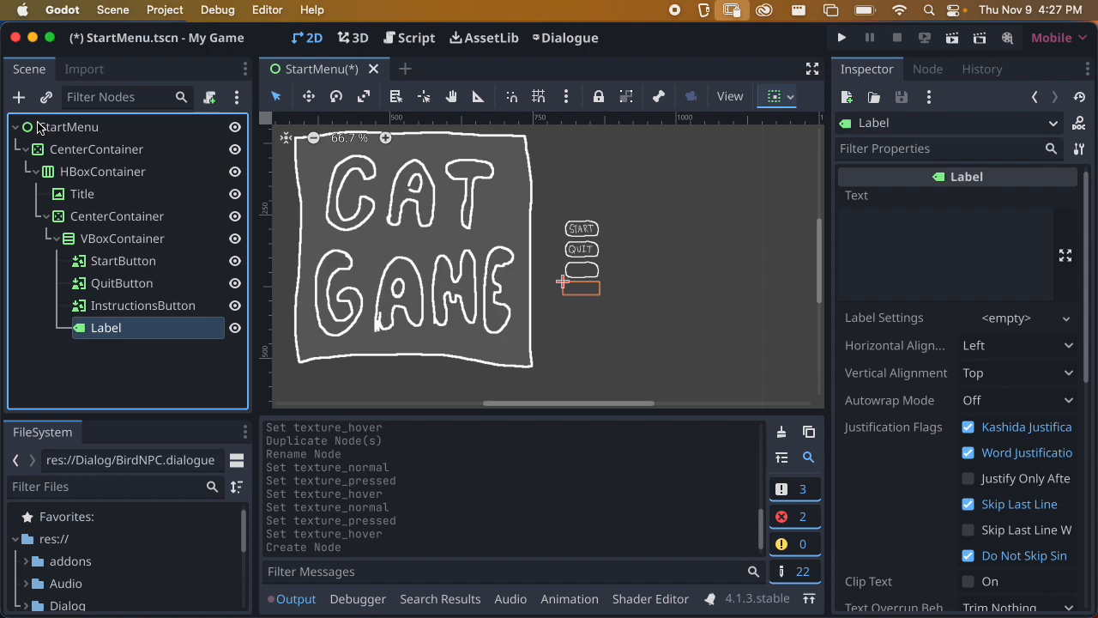
Set the new Label's text to Instructions
{"action": "left_click", "coordinate": [940, 236]}
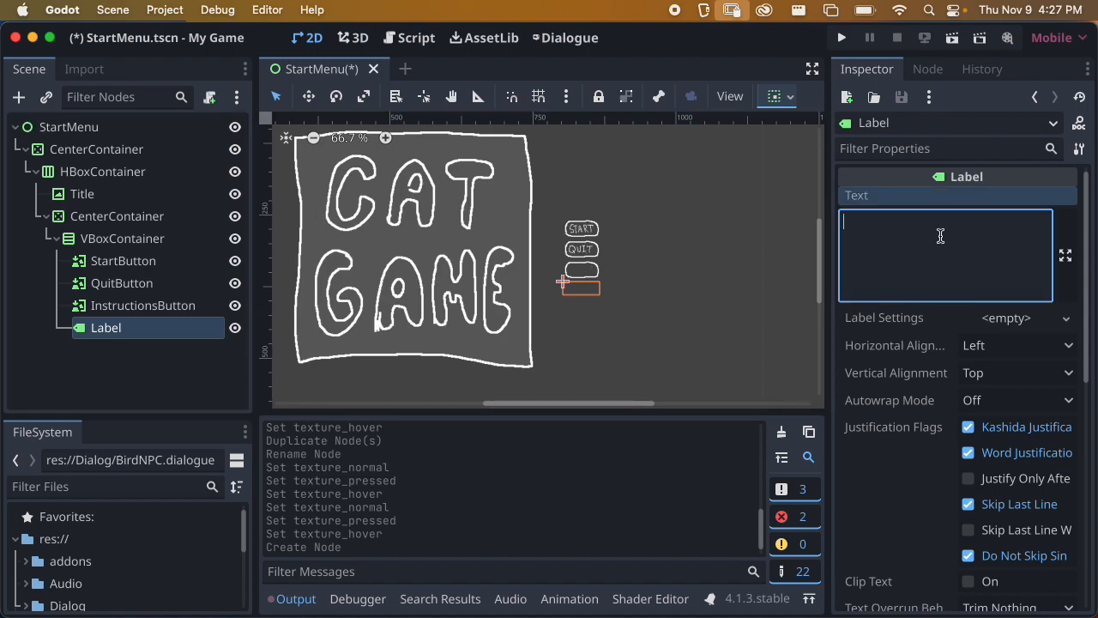
{"action": "type", "text": "Instructions"}
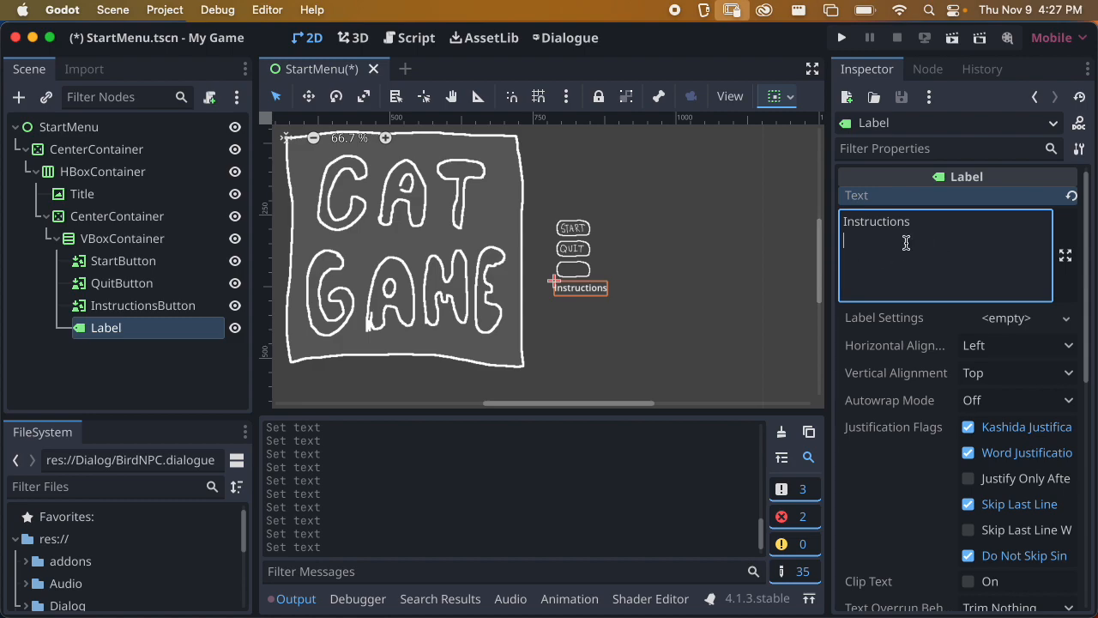
{"action": "left_click", "coordinate": [135, 368]}
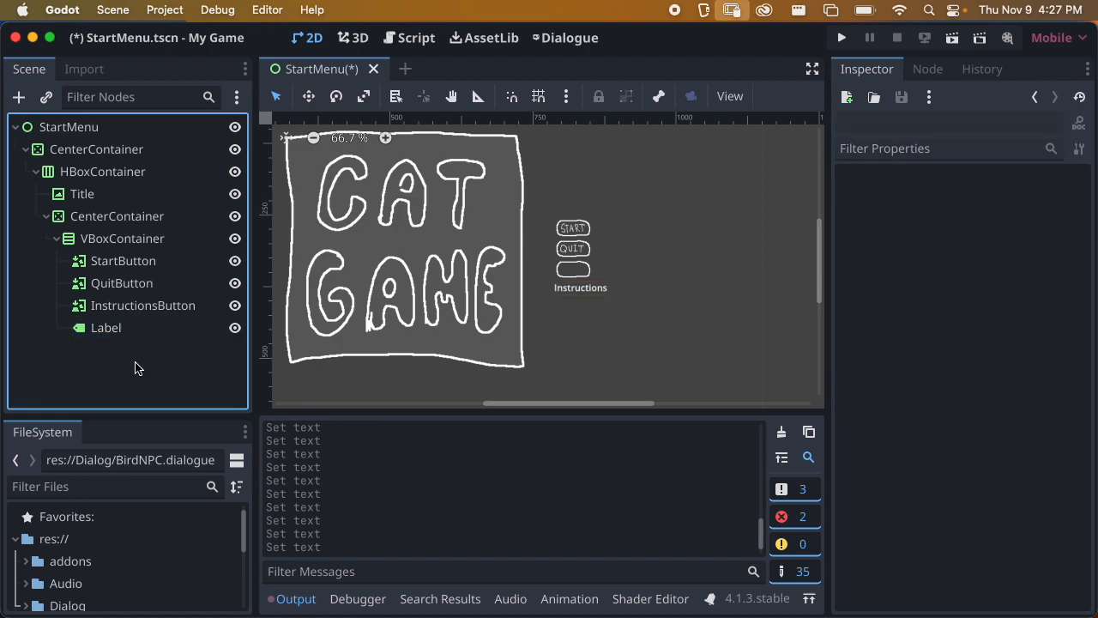
Add a Control node to the VBoxContainer and reparent InstructionsButton and Label under it
{"action": "left_click", "coordinate": [122, 240]}
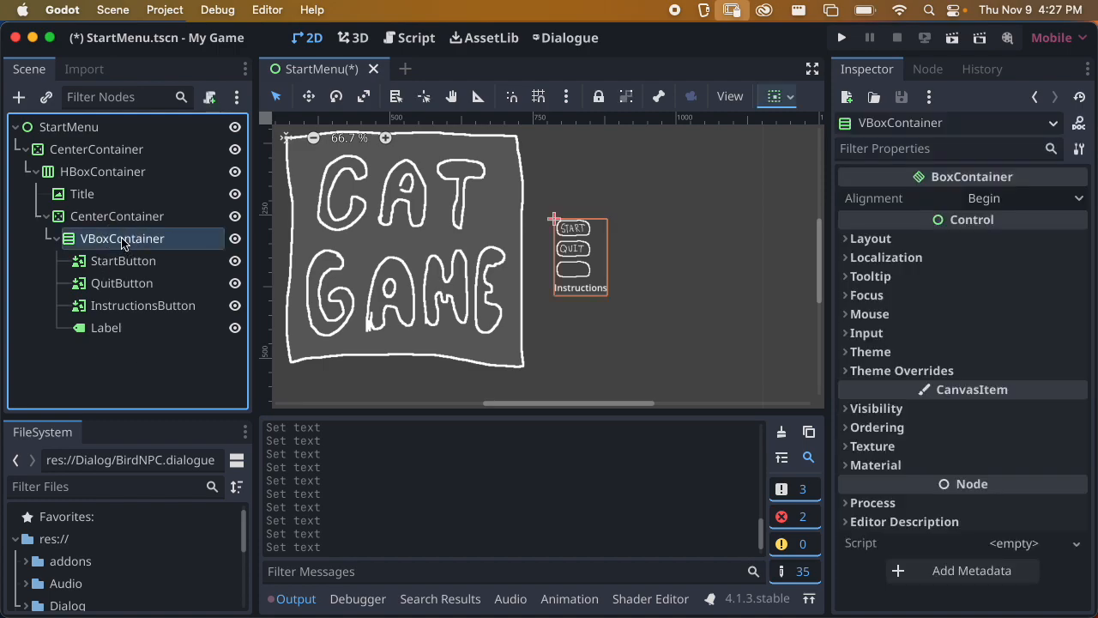
{"action": "left_click", "coordinate": [19, 97]}
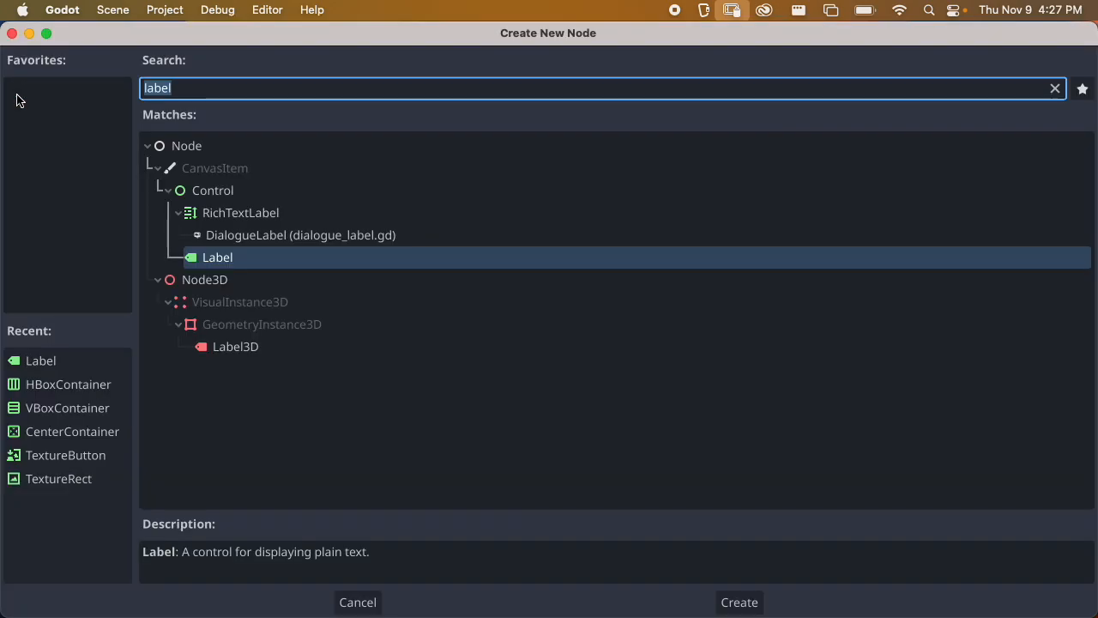
{"action": "type", "text": "controll"}
{"action": "key", "text": "BackSpace"}
{"action": "key", "text": "BackSpace"}
{"action": "key", "text": "Return"}
{"action": "left_click_drag", "start_coordinate": [108, 352], "coordinate": [99, 305]}
{"action": "left_click_drag", "start_coordinate": [106, 350], "coordinate": [108, 309]}
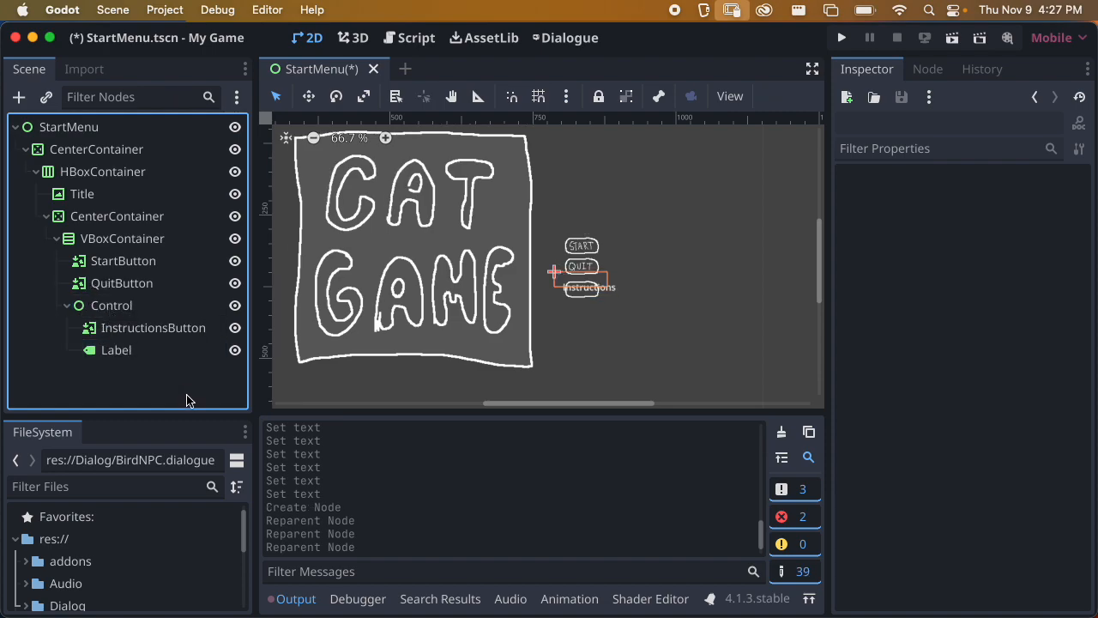
Save the StartMenu scene and test-run it to check the button layout
{"action": "left_click", "coordinate": [125, 308]}
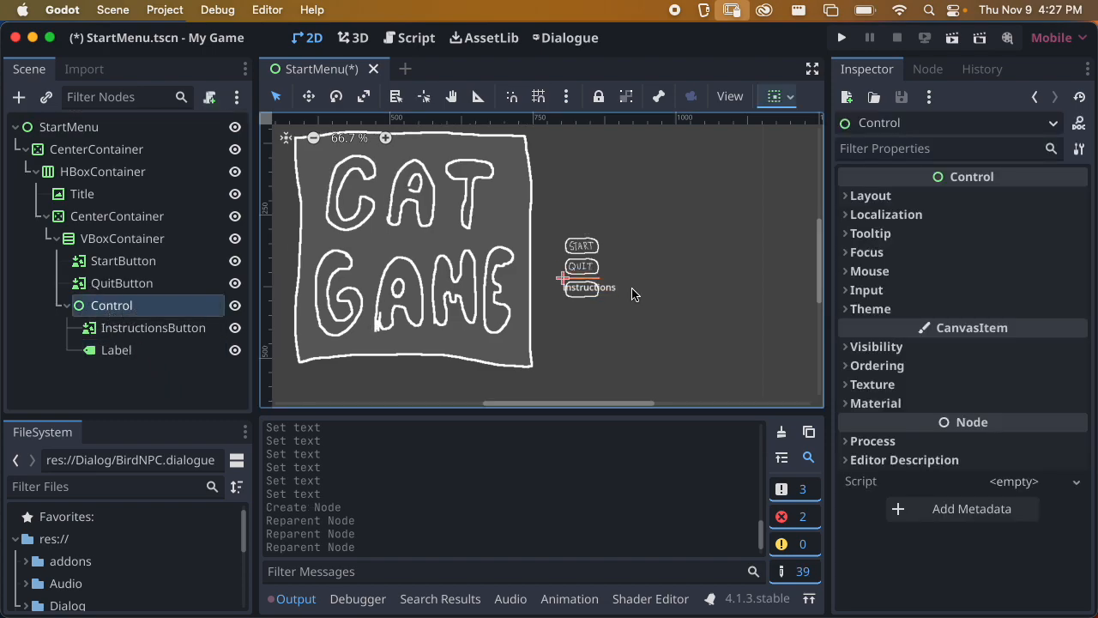
{"action": "scroll", "coordinate": [631, 294], "scroll_direction": "up", "scroll_amount": 3}
{"action": "scroll", "coordinate": [686, 314], "scroll_direction": "down", "scroll_amount": 3}
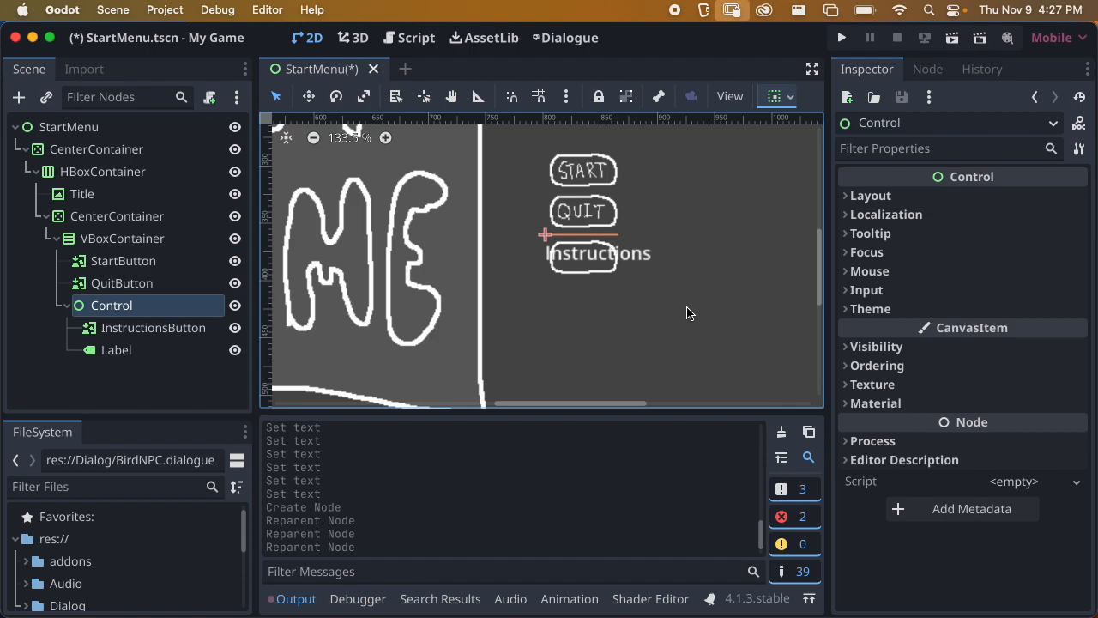
{"action": "key", "text": "super+s"}
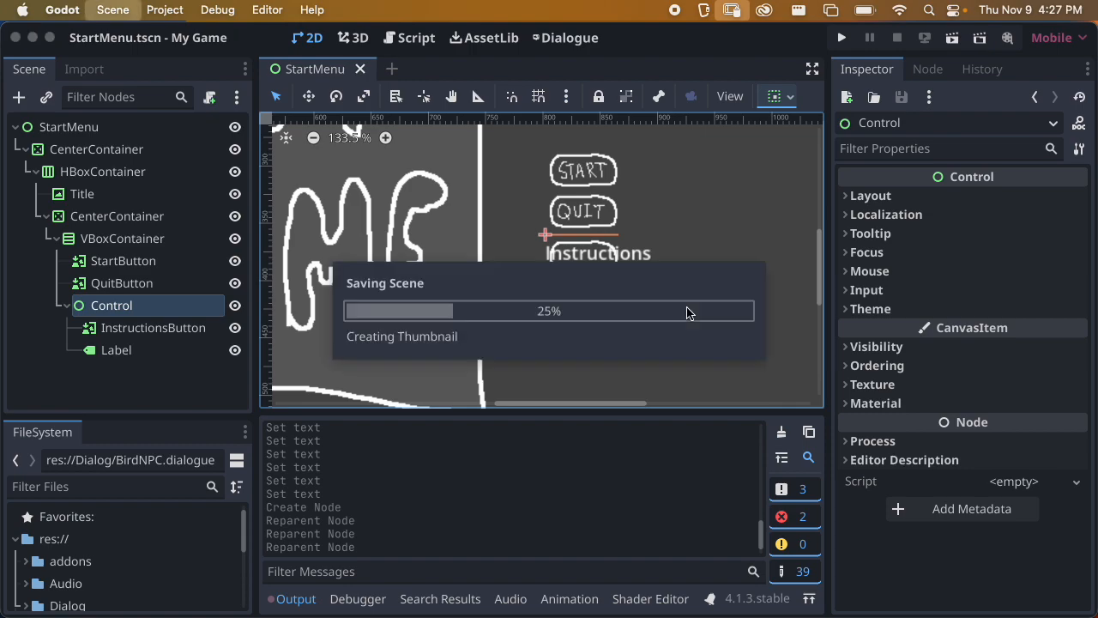
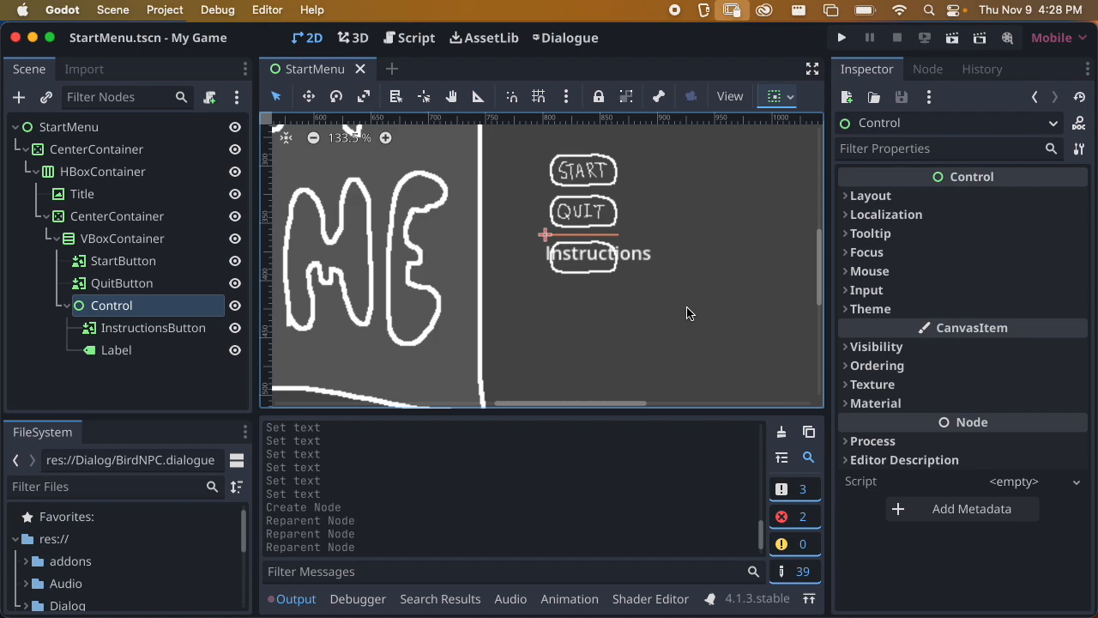
{"action": "left_click", "coordinate": [952, 41]}
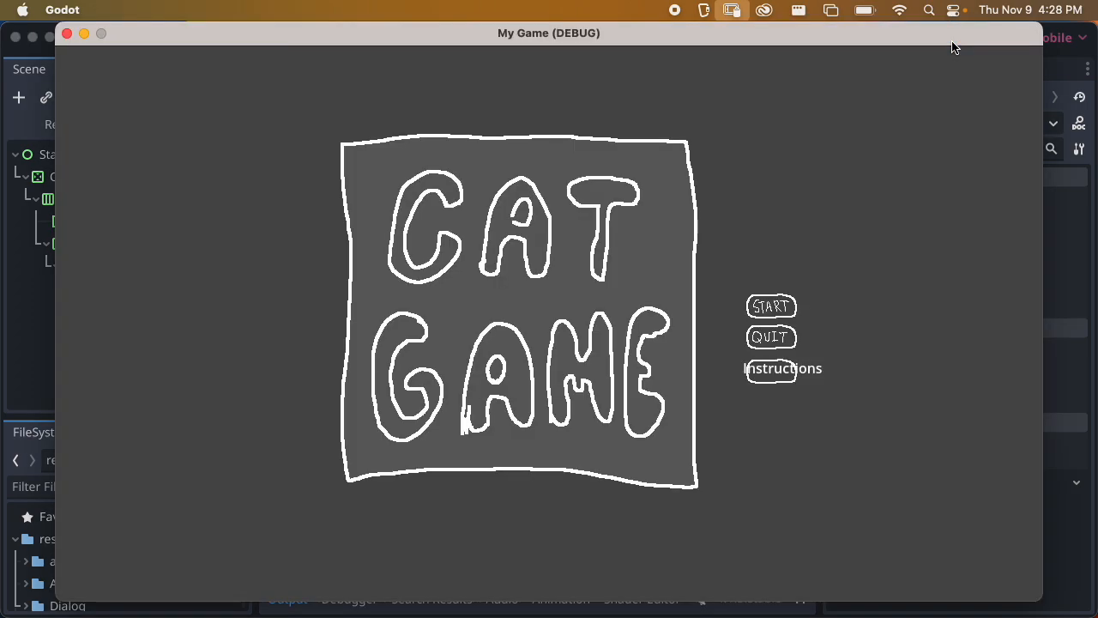
{"action": "left_click", "coordinate": [66, 34]}
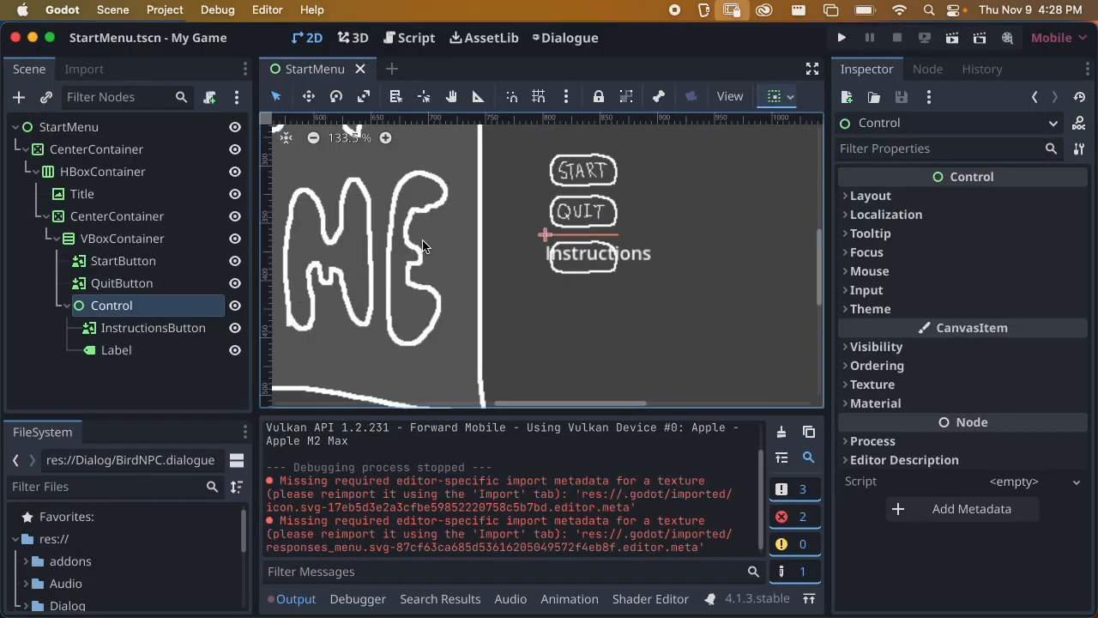
Try tinting the HBoxContainer and everything in it pink by setting its Modulate color to ff689a
{"action": "scroll", "coordinate": [417, 248], "scroll_direction": "down", "scroll_amount": 5}
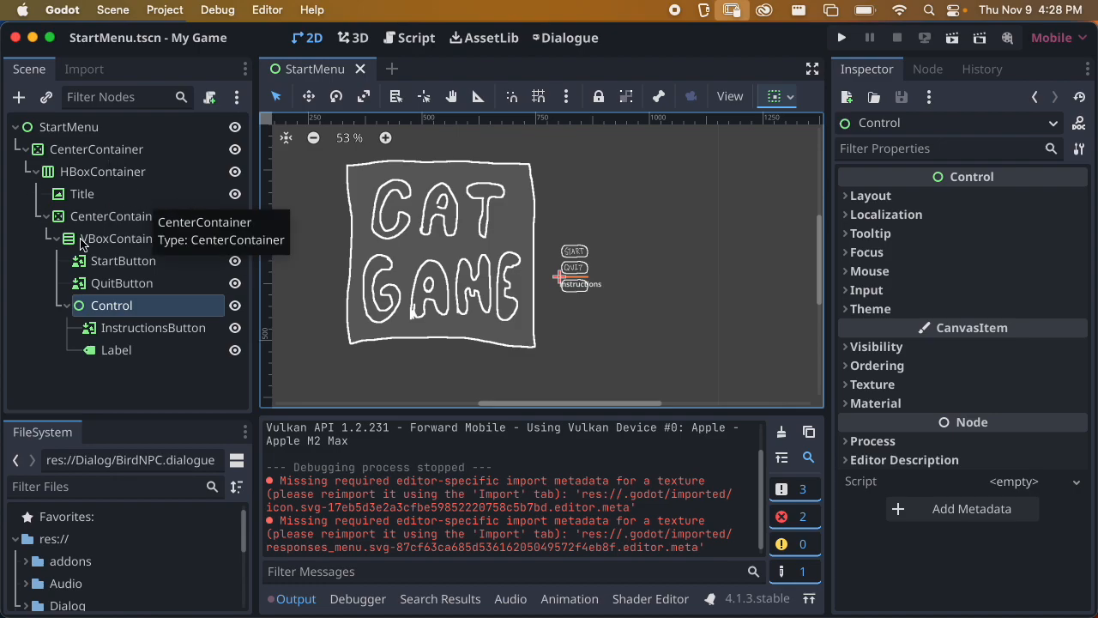
{"action": "left_click", "coordinate": [110, 172]}
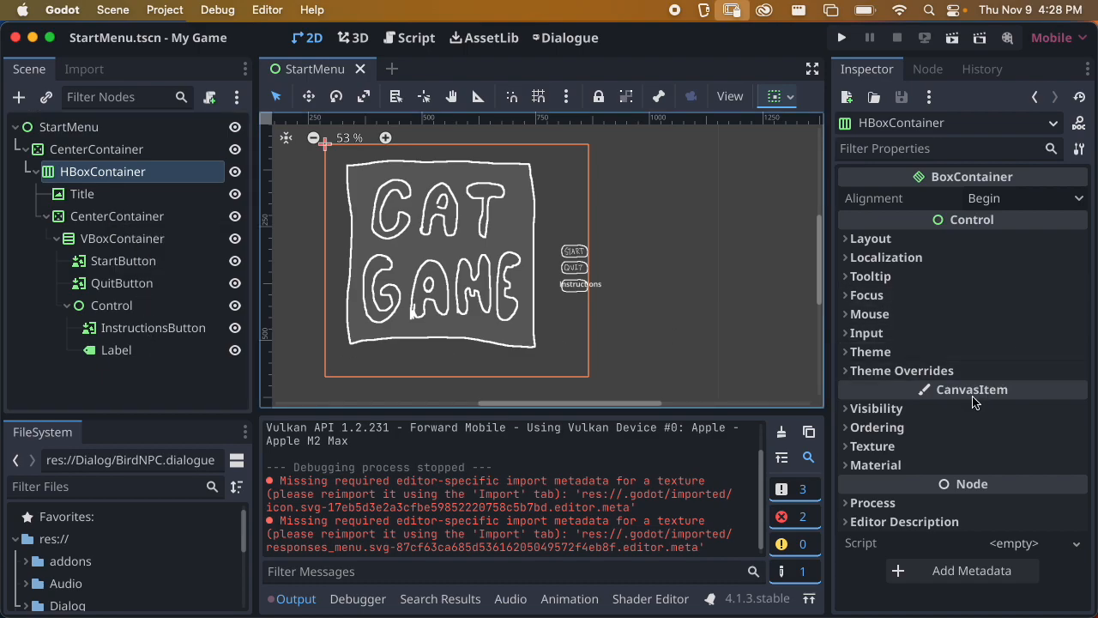
{"action": "left_click", "coordinate": [927, 409]}
{"action": "left_click", "coordinate": [995, 454]}
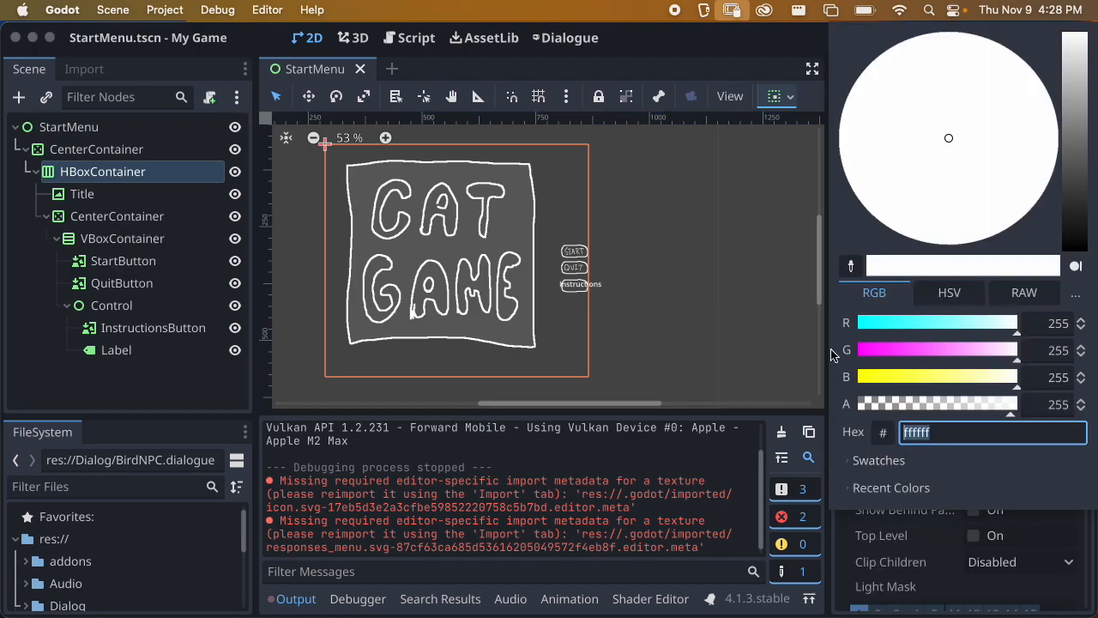
{"action": "left_click_drag", "start_coordinate": [1073, 154], "coordinate": [1079, 104]}
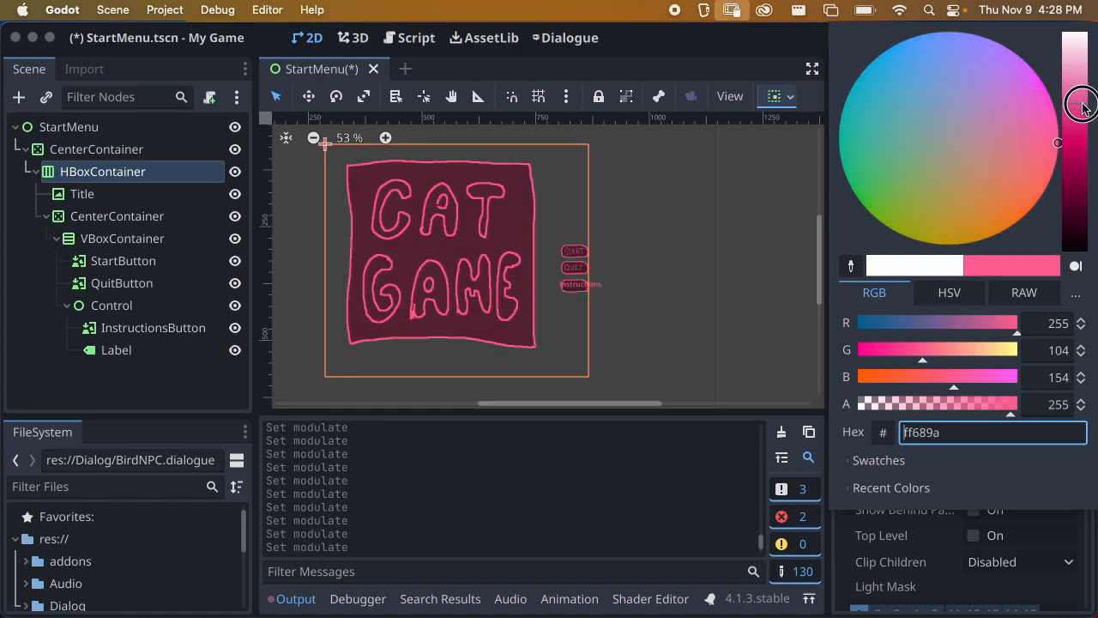
{"action": "left_click", "coordinate": [741, 230]}
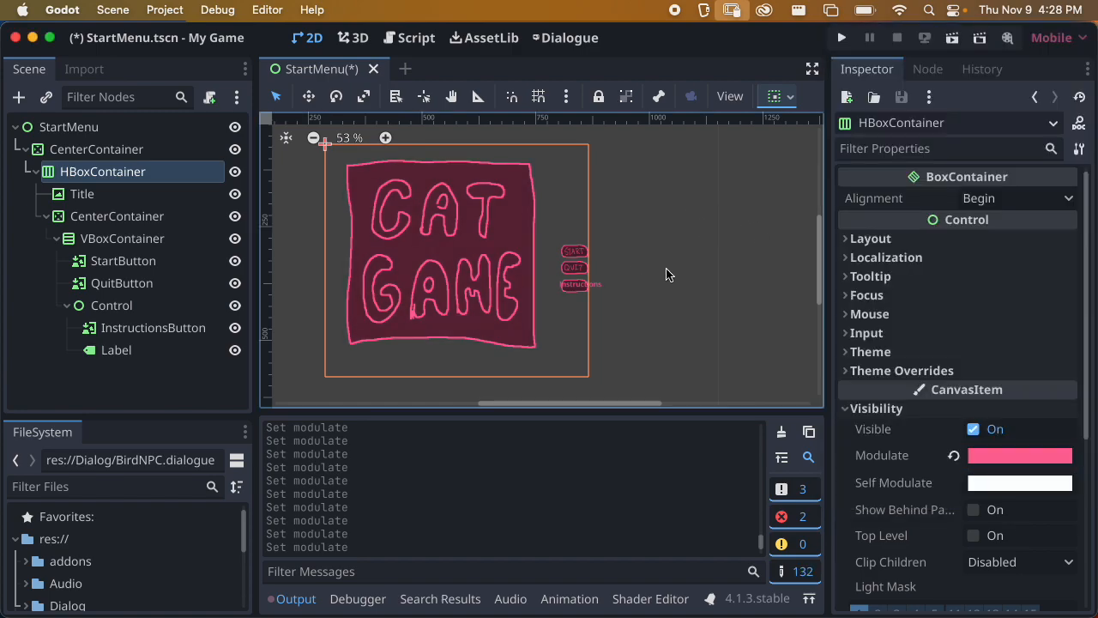
Undo the Modulate color changes on the HBoxContainer
{"action": "key", "text": "super+z"}
{"action": "key", "text": "super+z"}
{"action": "key", "text": "super+z"}
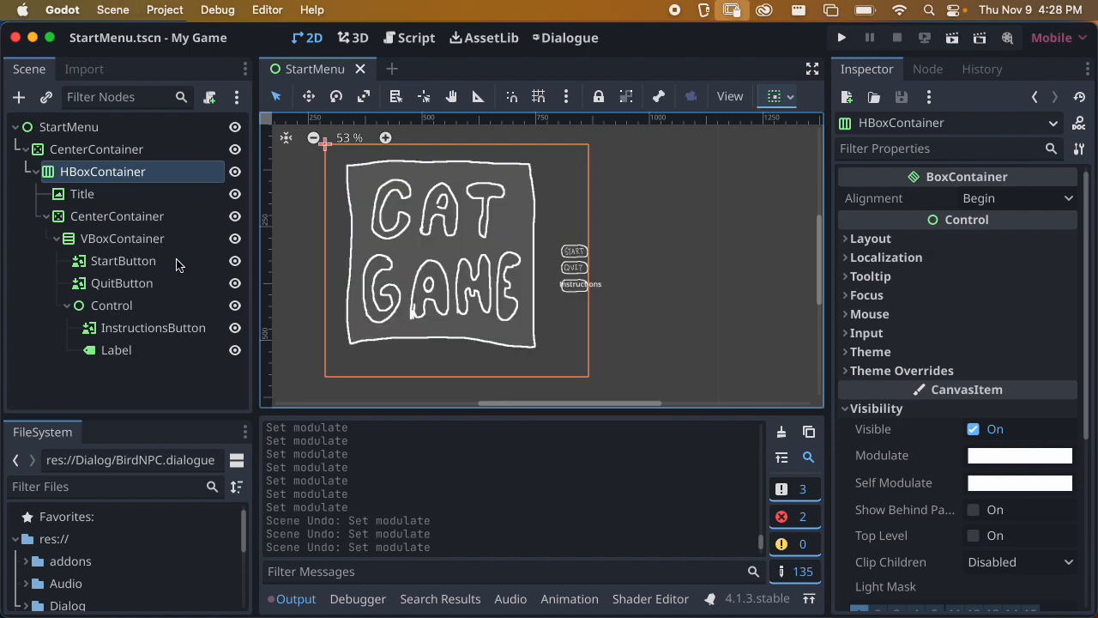
Set the VBoxContainer's Modulate color to a light blue of about 8a9fff and save the scene
{"action": "left_click", "coordinate": [170, 239]}
{"action": "left_click", "coordinate": [901, 409]}
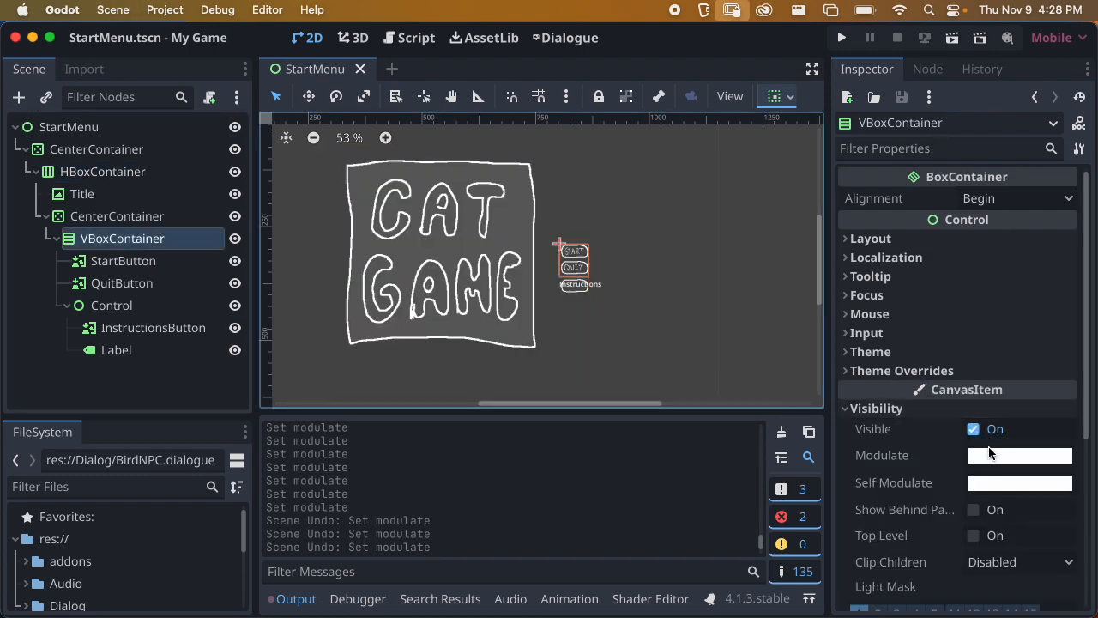
{"action": "left_click", "coordinate": [988, 448]}
{"action": "left_click_drag", "start_coordinate": [1070, 182], "coordinate": [955, 30]}
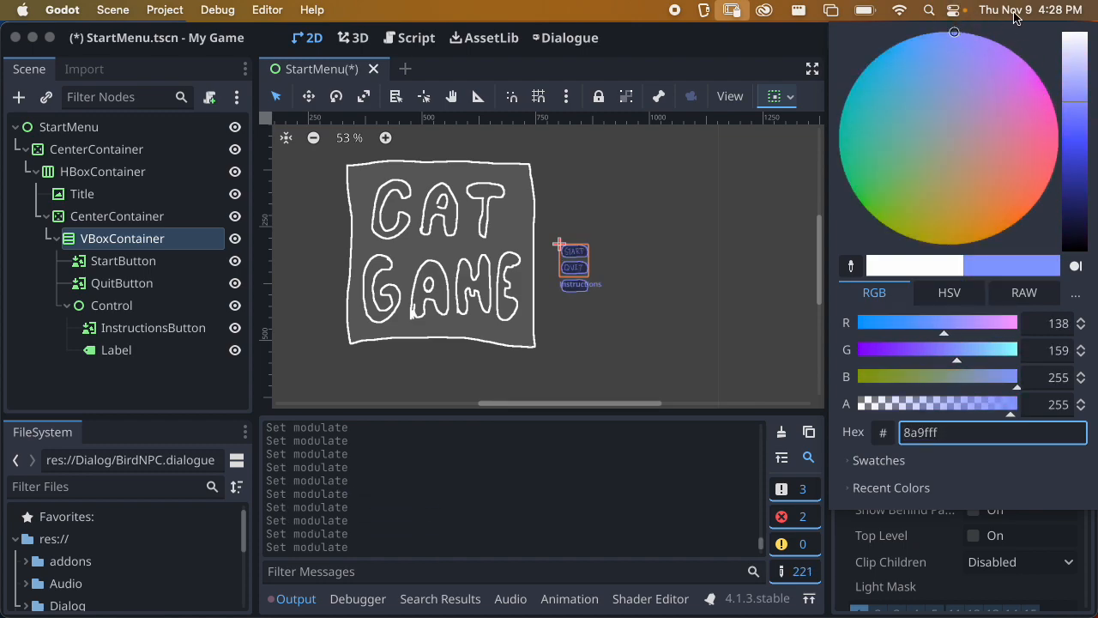
{"action": "left_click", "coordinate": [743, 52]}
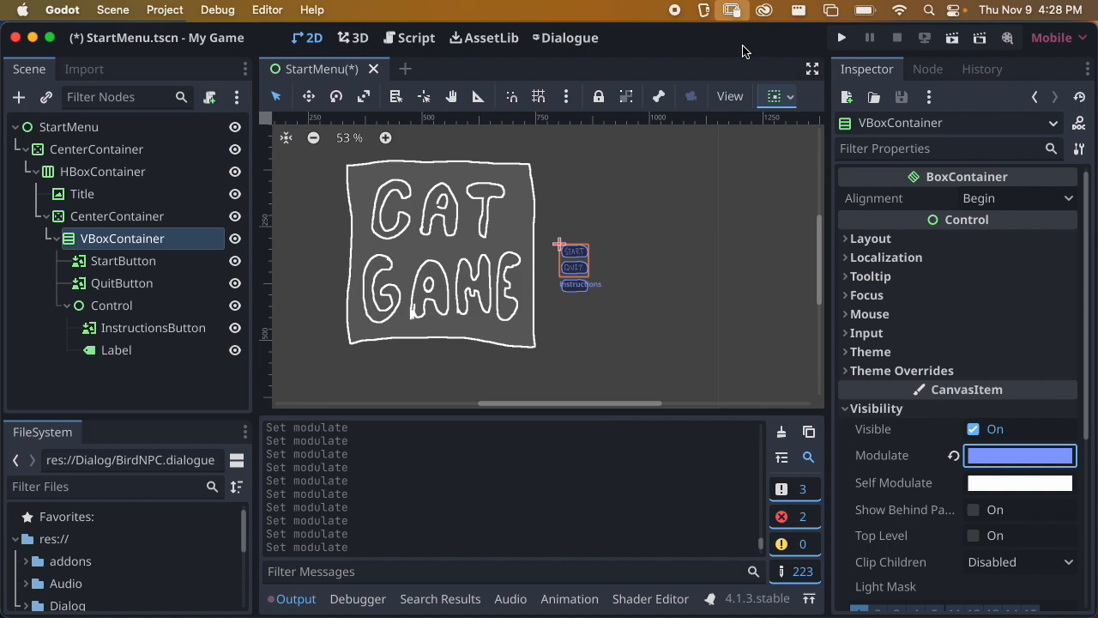
{"action": "key", "text": "super+s"}
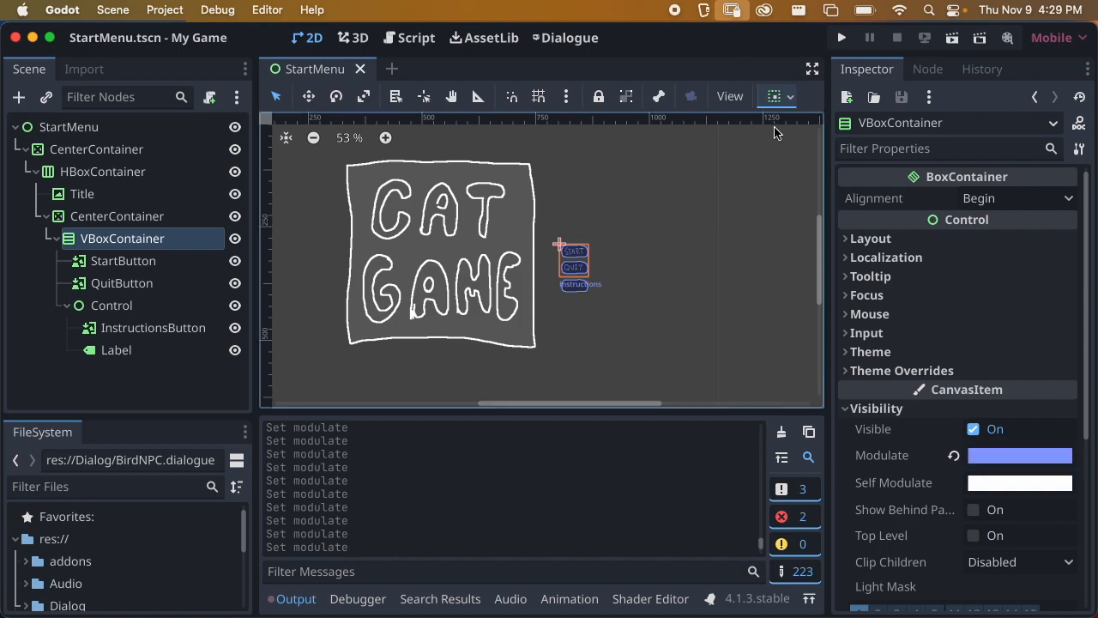
{"action": "left_click", "coordinate": [900, 408]}
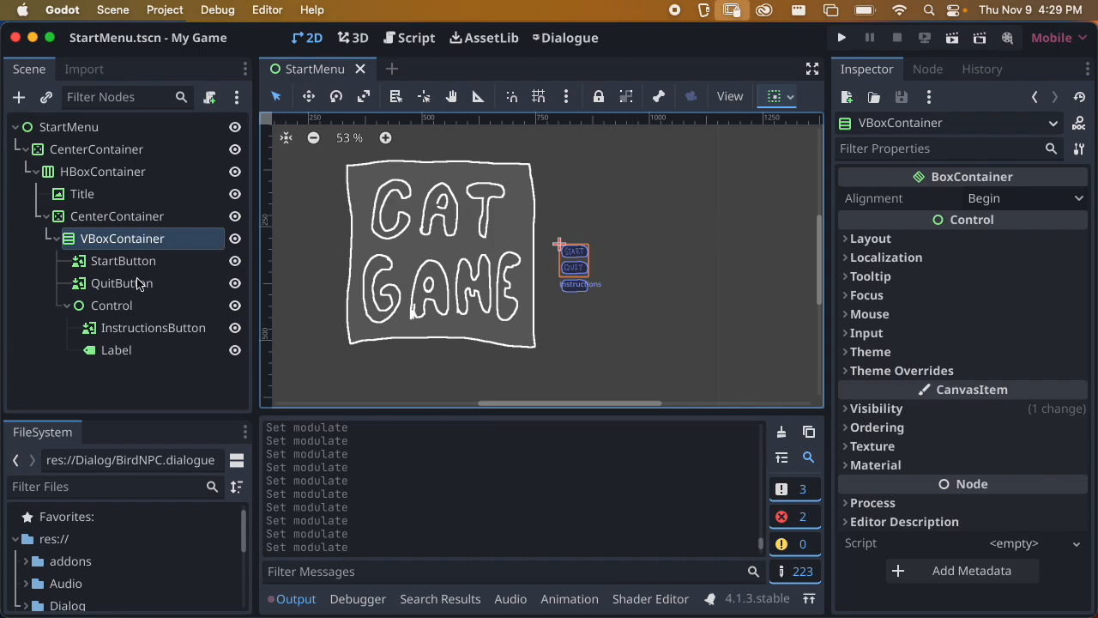
Attach the existing Menu.gd script from res://Scripts to the StartMenu root node
{"action": "left_click_drag", "start_coordinate": [128, 418], "coordinate": [52, 384]}
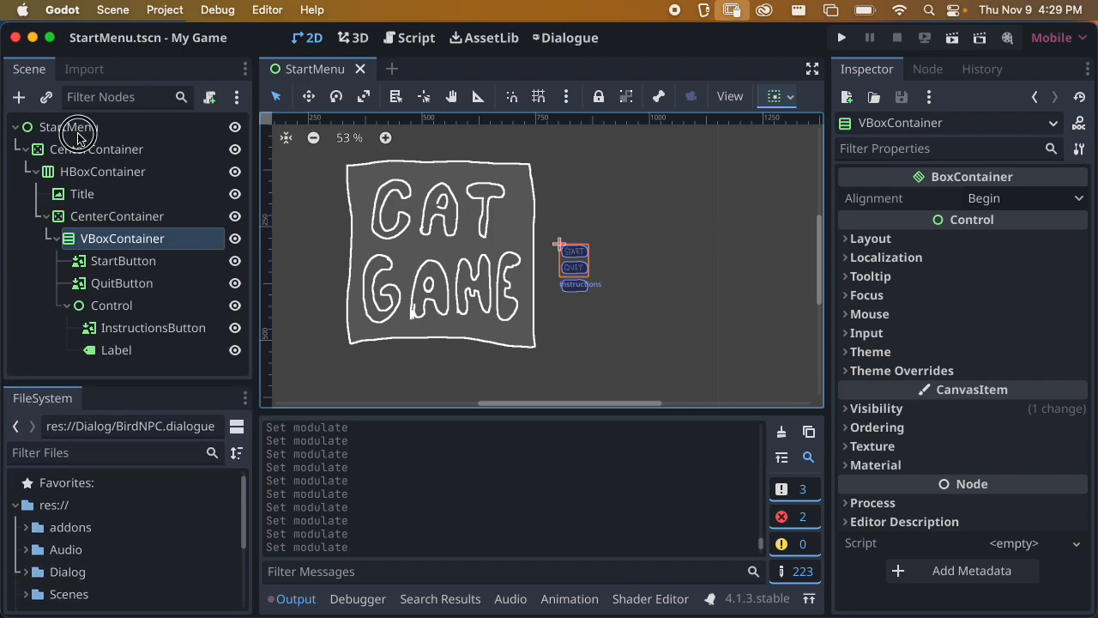
{"action": "left_click", "coordinate": [53, 127]}
{"action": "scroll", "coordinate": [563, 246], "scroll_direction": "down", "scroll_amount": 1}
{"action": "middle_click_drag", "start_coordinate": [563, 246], "coordinate": [627, 240]}
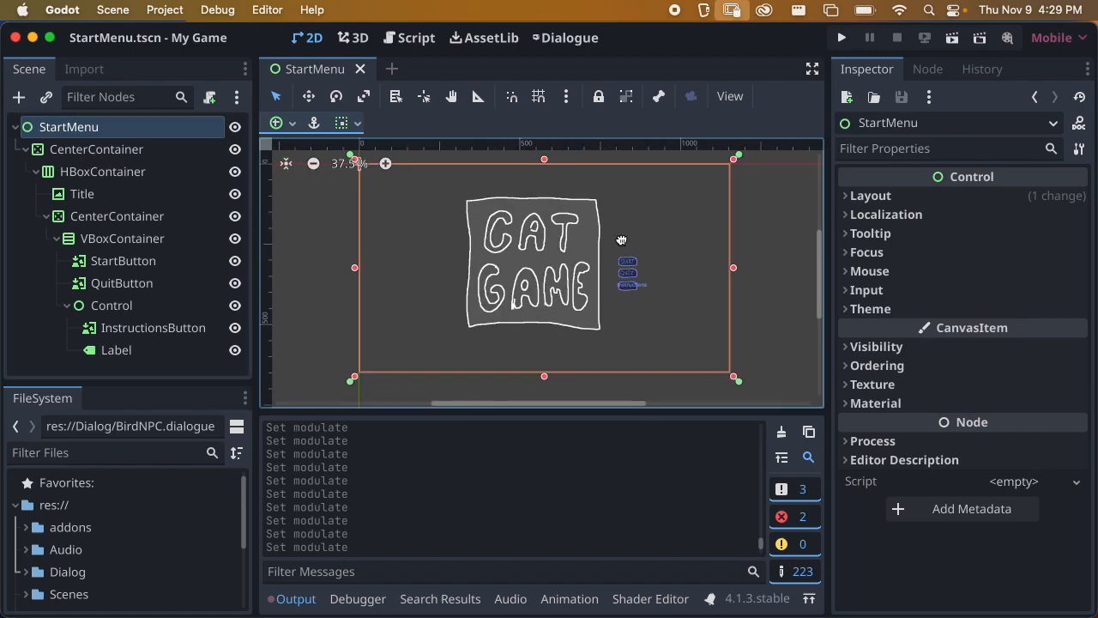
{"action": "left_click", "coordinate": [1086, 482]}
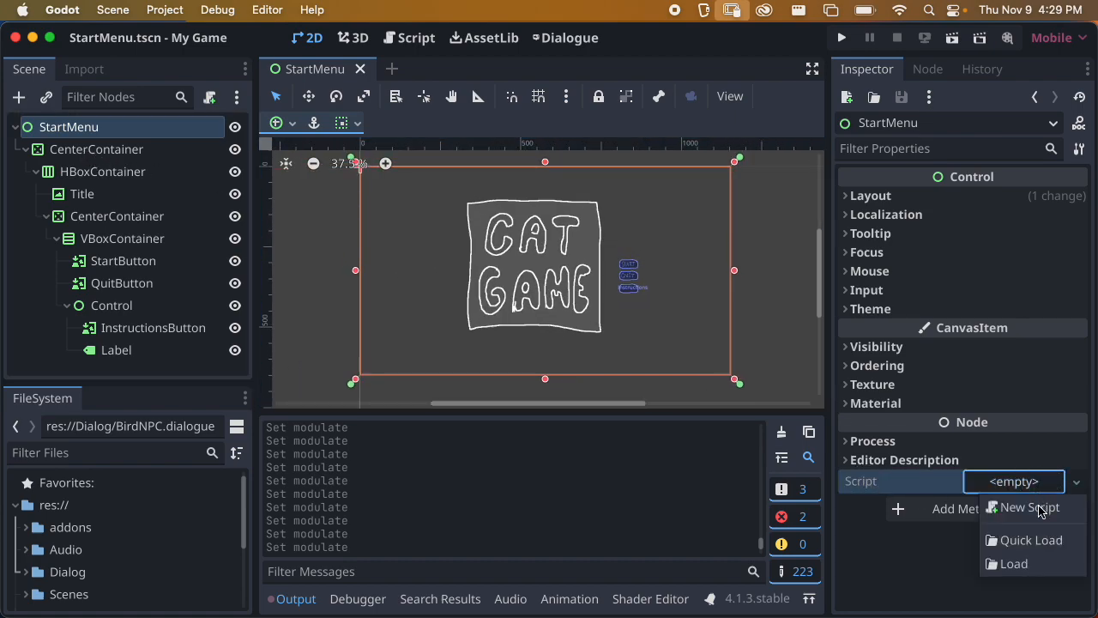
{"action": "left_click", "coordinate": [1055, 561]}
{"action": "double_click", "coordinate": [649, 172]}
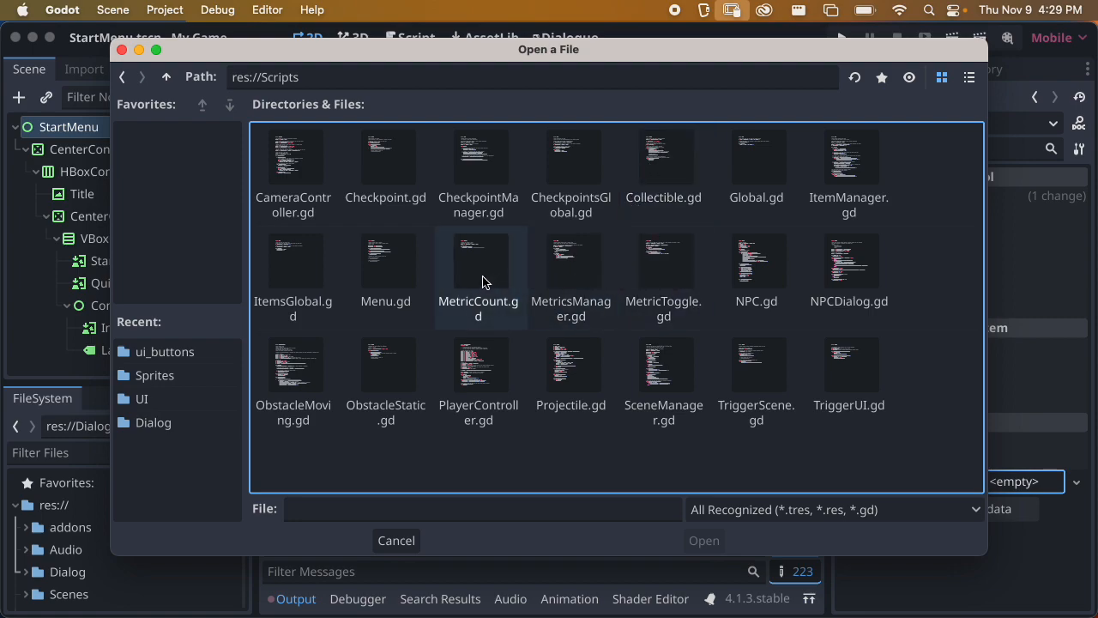
{"action": "left_click", "coordinate": [367, 273]}
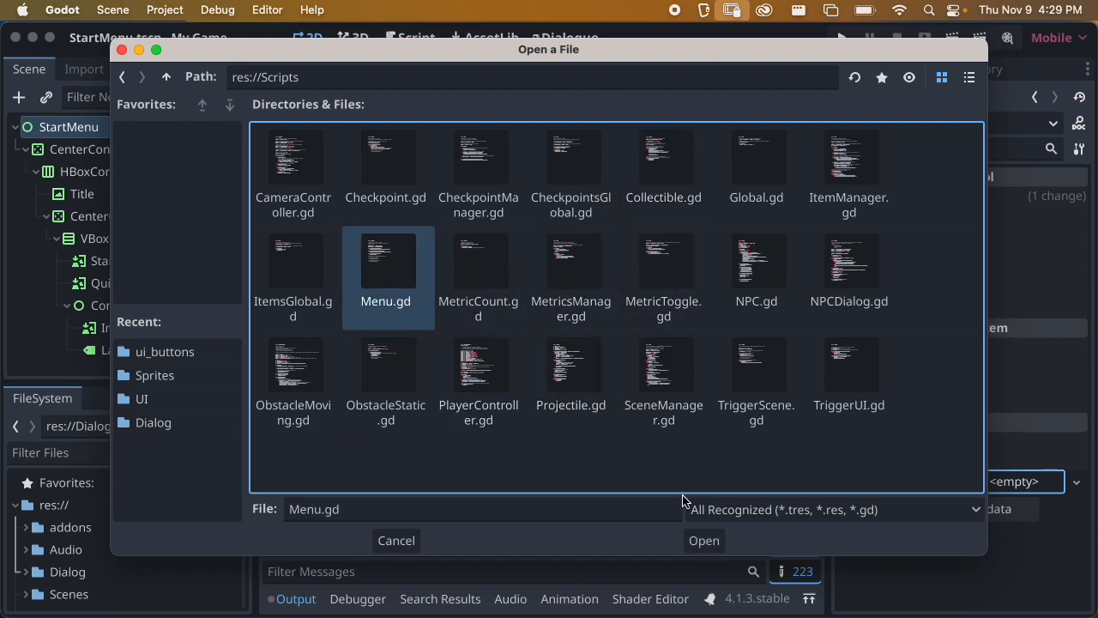
{"action": "left_click", "coordinate": [704, 541]}
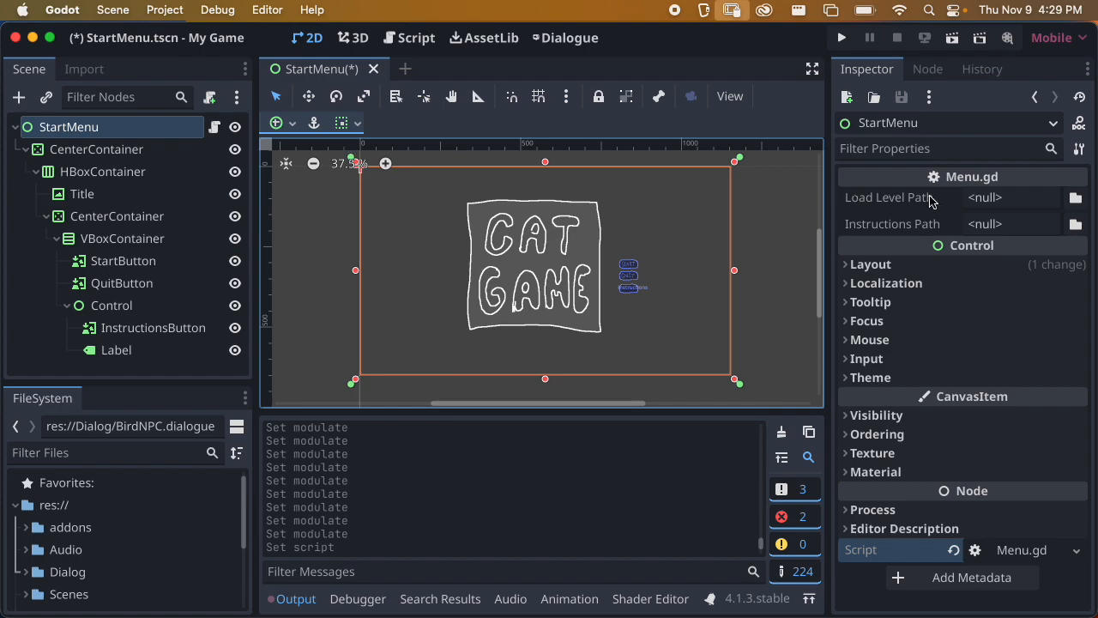
Set the StartMenu node's Load Level Path to Level1.tscn from res://Scenes/Levels
{"action": "left_click", "coordinate": [896, 205]}
{"action": "left_click", "coordinate": [898, 224]}
{"action": "left_click", "coordinate": [897, 201]}
{"action": "left_click", "coordinate": [897, 224]}
{"action": "left_click", "coordinate": [896, 203]}
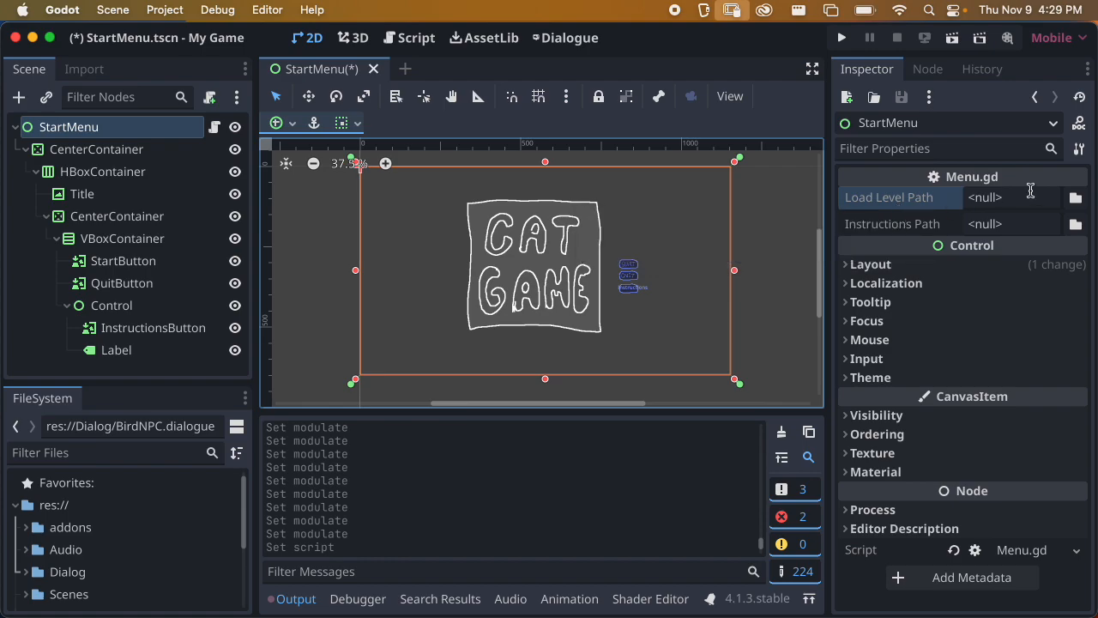
{"action": "left_click", "coordinate": [1075, 197]}
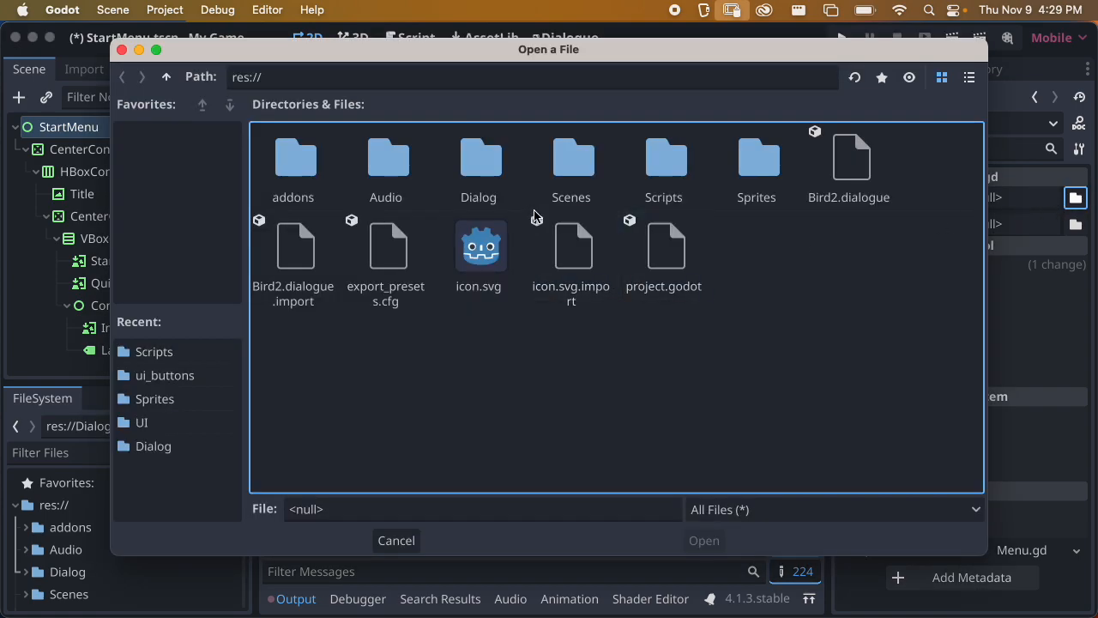
{"action": "double_click", "coordinate": [563, 156]}
{"action": "double_click", "coordinate": [394, 180]}
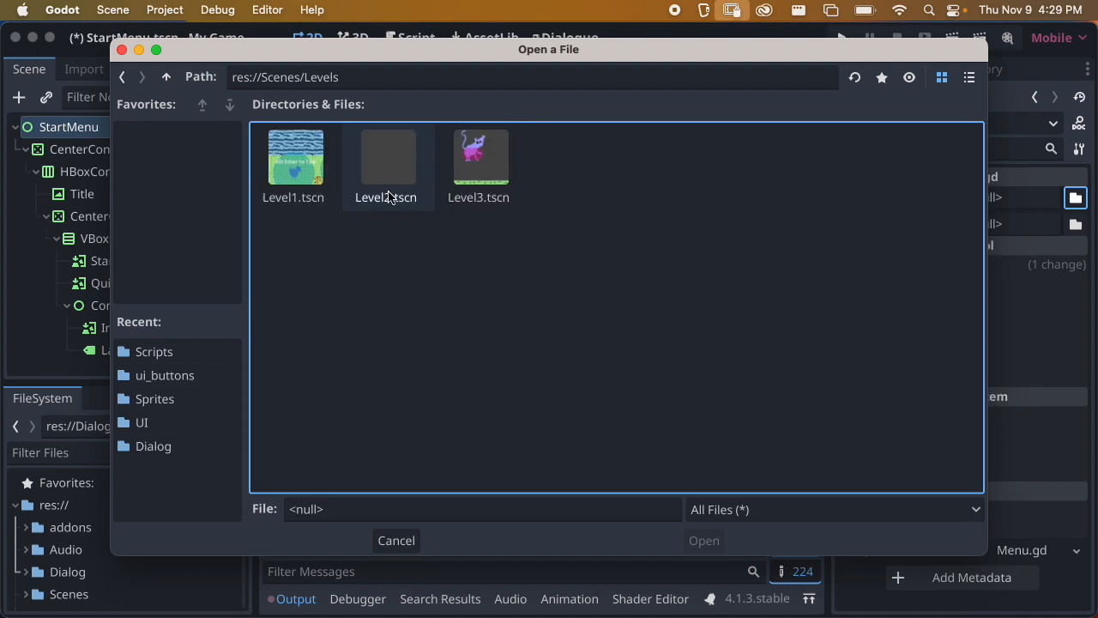
{"action": "left_click", "coordinate": [310, 200]}
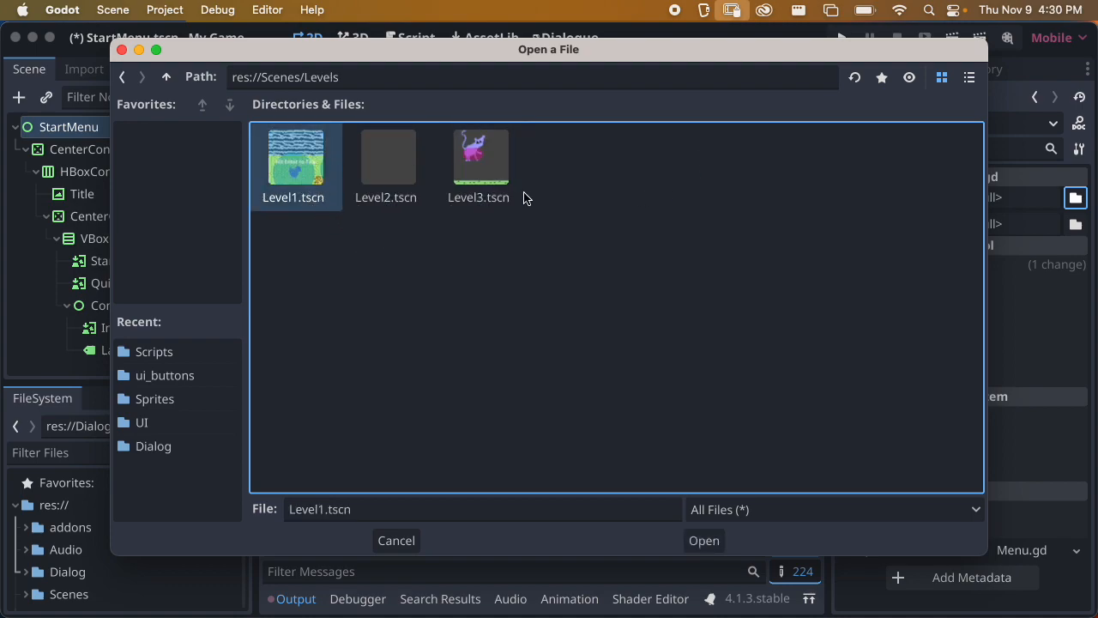
{"action": "left_click", "coordinate": [701, 541]}
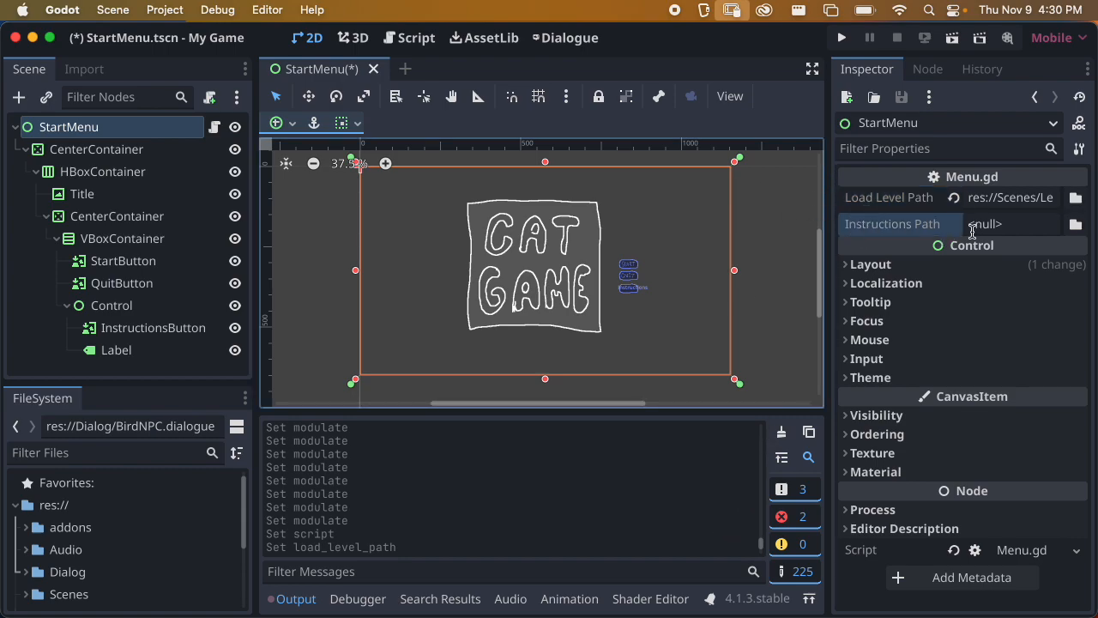
Open the Menu.gd script attached to StartMenu and enlarge the code area, hiding the output log and the script list
{"action": "left_click_drag", "start_coordinate": [127, 386], "coordinate": [129, 358]}
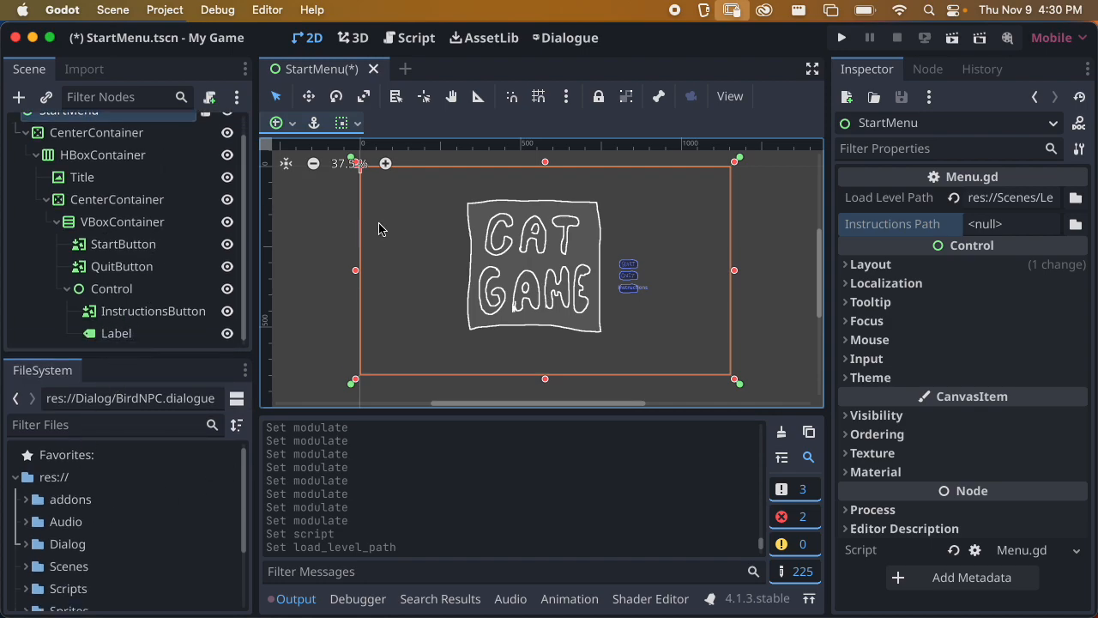
{"action": "scroll", "coordinate": [637, 291], "scroll_direction": "up", "scroll_amount": 2}
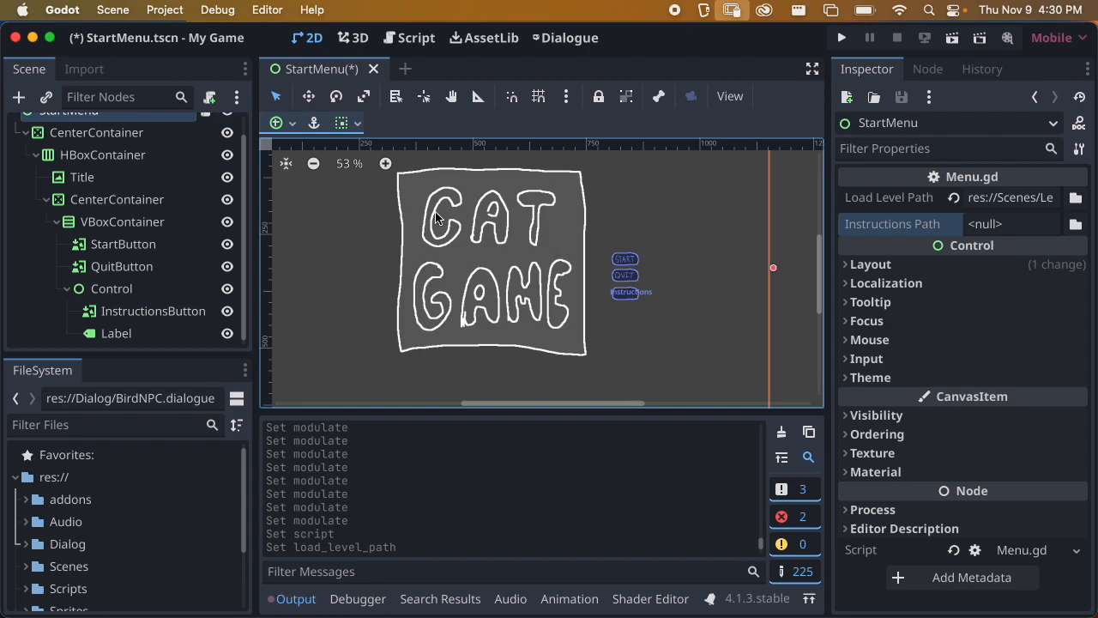
{"action": "scroll", "coordinate": [210, 172], "scroll_direction": "up", "scroll_amount": 1}
{"action": "left_click", "coordinate": [206, 128]}
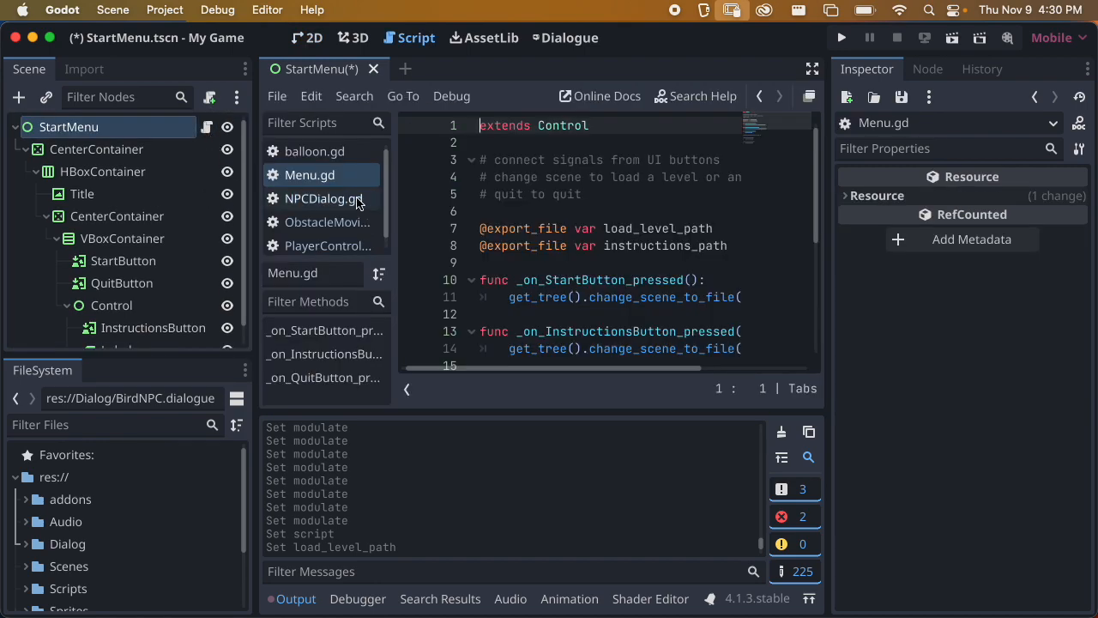
{"action": "left_click", "coordinate": [296, 598]}
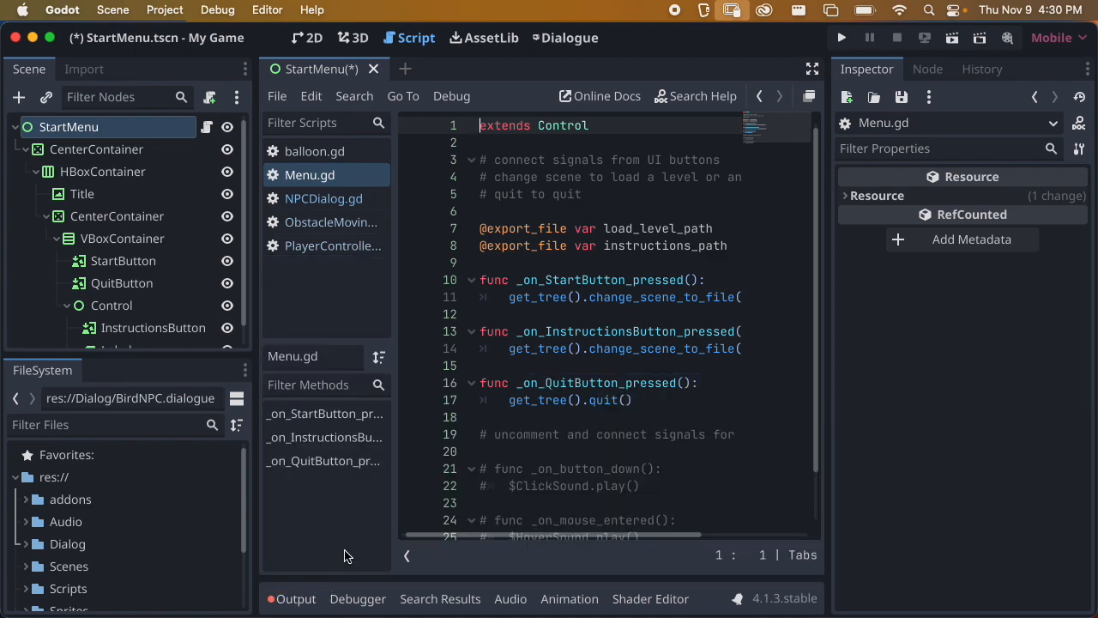
{"action": "left_click_drag", "start_coordinate": [825, 334], "coordinate": [907, 333]}
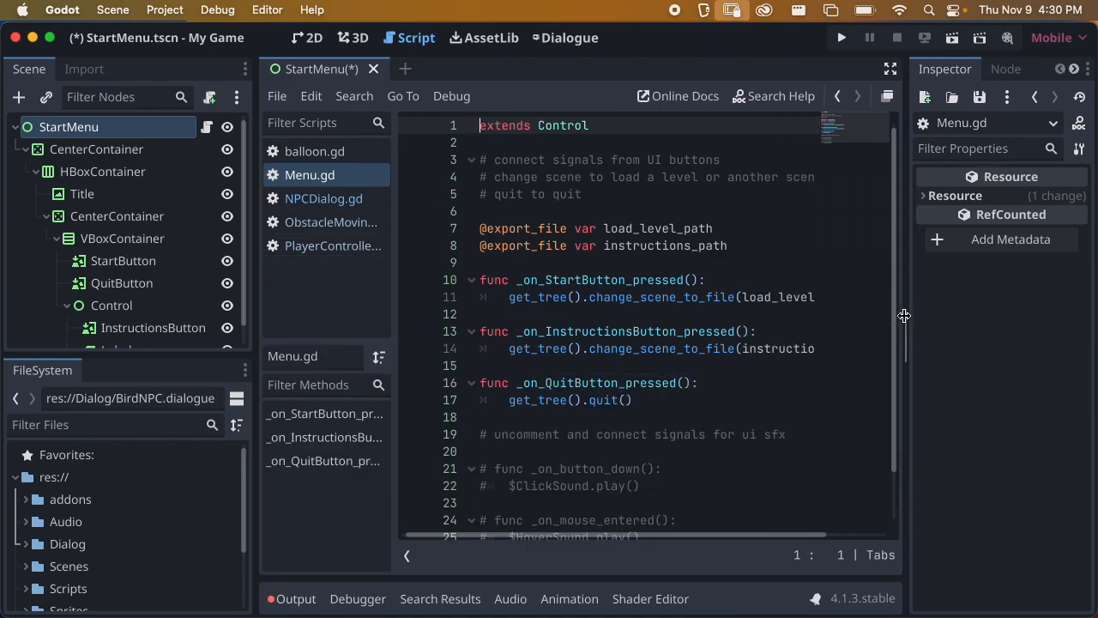
{"action": "left_click_drag", "start_coordinate": [749, 245], "coordinate": [464, 234]}
{"action": "left_click", "coordinate": [532, 228]}
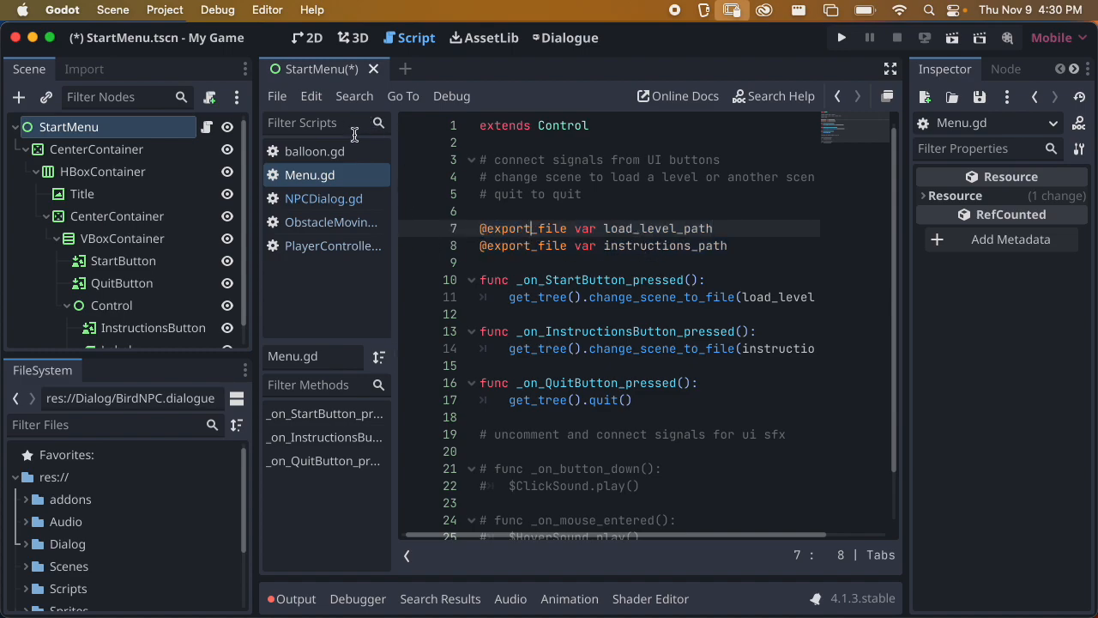
{"action": "left_click", "coordinate": [412, 555]}
Examine the Start, Instructions and Quit button handler functions in Menu.gd and the scene-change and quit calls inside them
{"action": "left_click_drag", "start_coordinate": [383, 280], "coordinate": [575, 279]}
{"action": "left_click_drag", "start_coordinate": [369, 297], "coordinate": [746, 295]}
{"action": "left_click", "coordinate": [747, 295]}
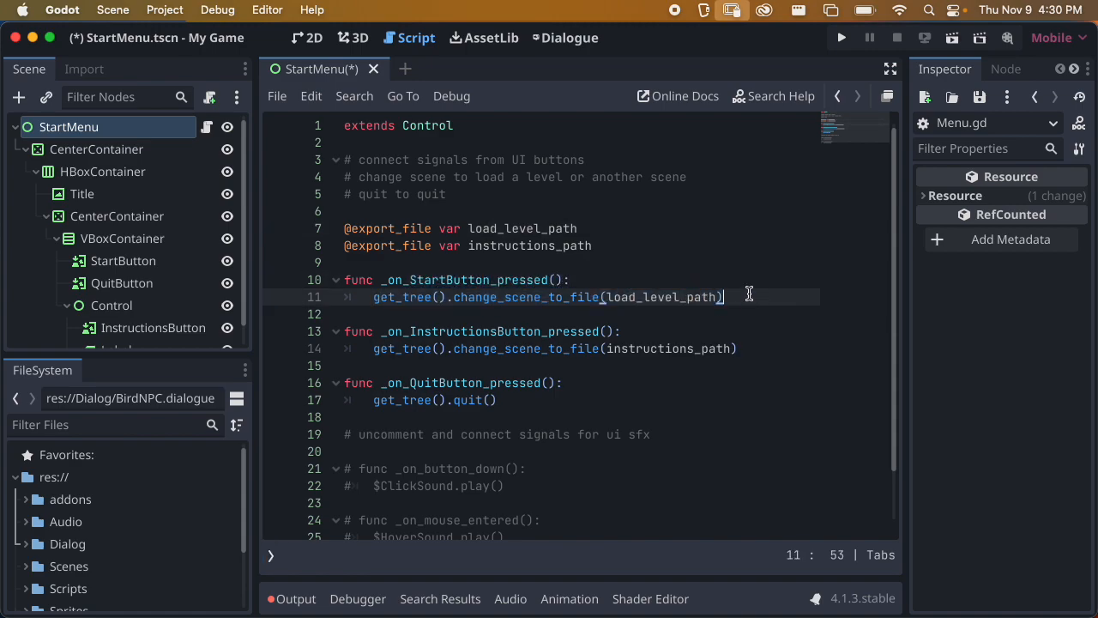
{"action": "left_click_drag", "start_coordinate": [374, 348], "coordinate": [754, 348]}
{"action": "left_click", "coordinate": [755, 348]}
{"action": "scroll", "coordinate": [656, 343], "scroll_direction": "down", "scroll_amount": 1}
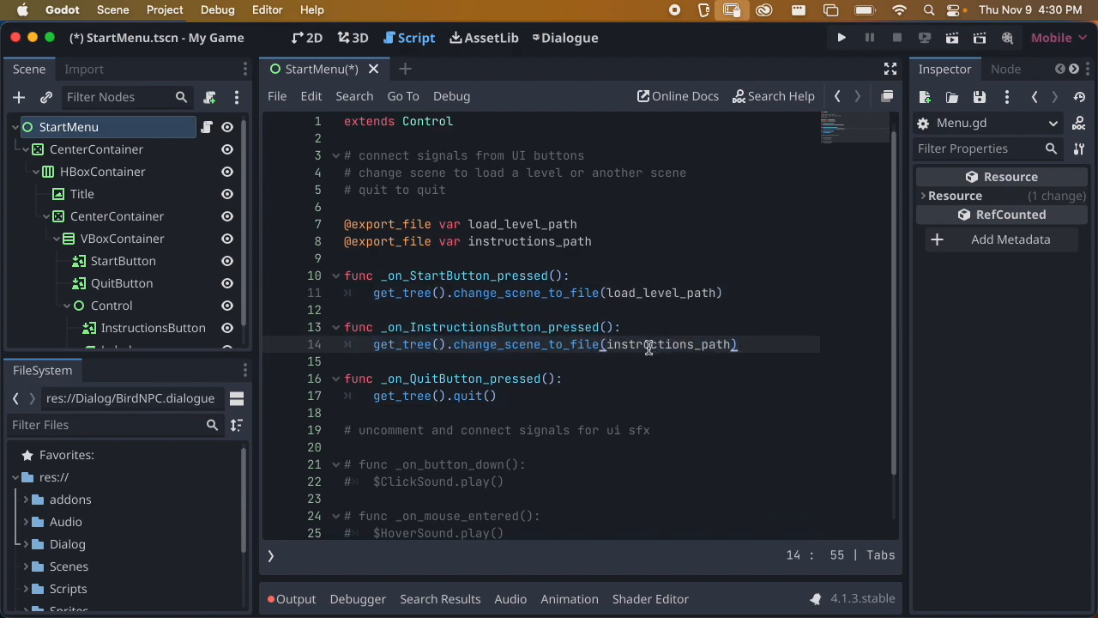
{"action": "left_click_drag", "start_coordinate": [347, 379], "coordinate": [505, 395]}
{"action": "left_click", "coordinate": [505, 394]}
{"action": "scroll", "coordinate": [557, 378], "scroll_direction": "down", "scroll_amount": 1}
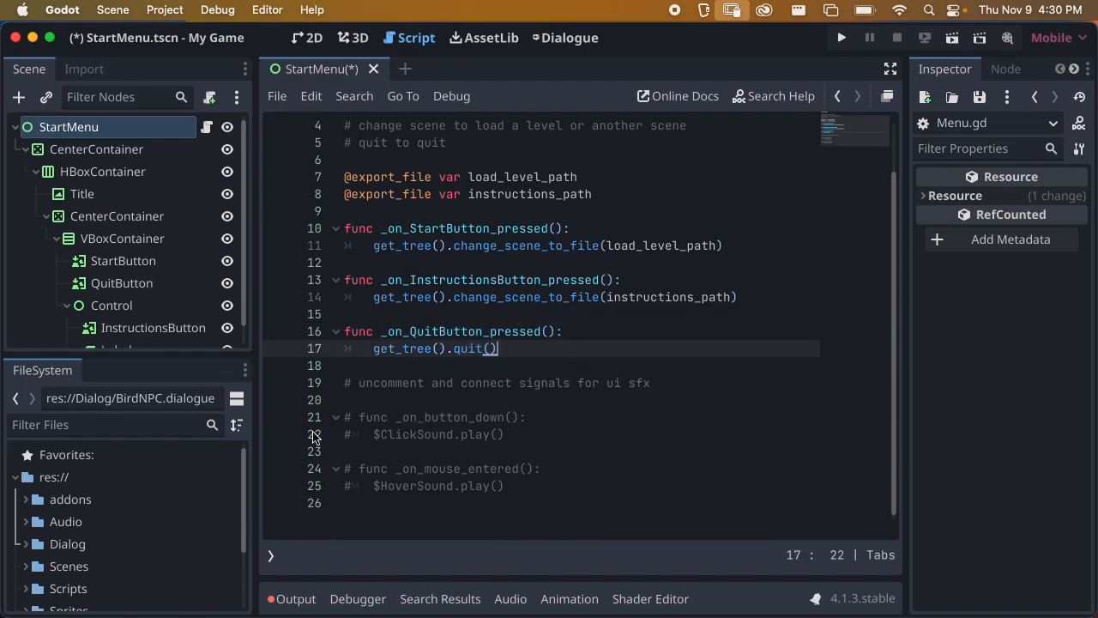
Look through the project's Audio folder for sounds suited to the commented-out click and hover functions in Menu.gd
{"action": "left_click", "coordinate": [26, 522]}
{"action": "scroll", "coordinate": [75, 514], "scroll_direction": "down", "scroll_amount": 1}
{"action": "scroll", "coordinate": [75, 515], "scroll_direction": "down", "scroll_amount": 8}
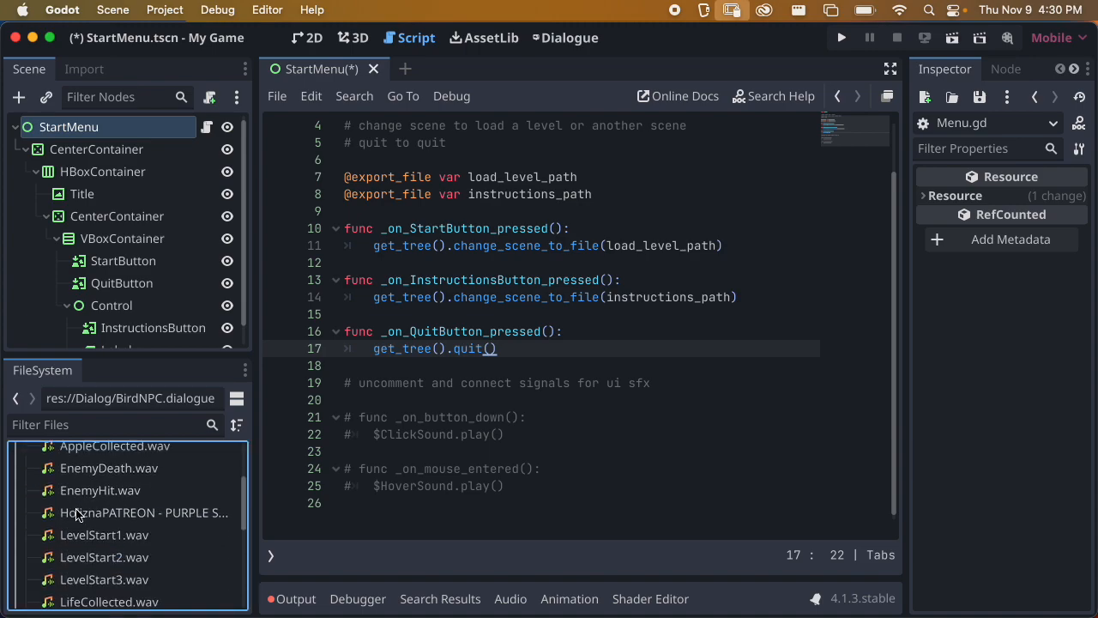
{"action": "scroll", "coordinate": [128, 506], "scroll_direction": "up", "scroll_amount": 5}
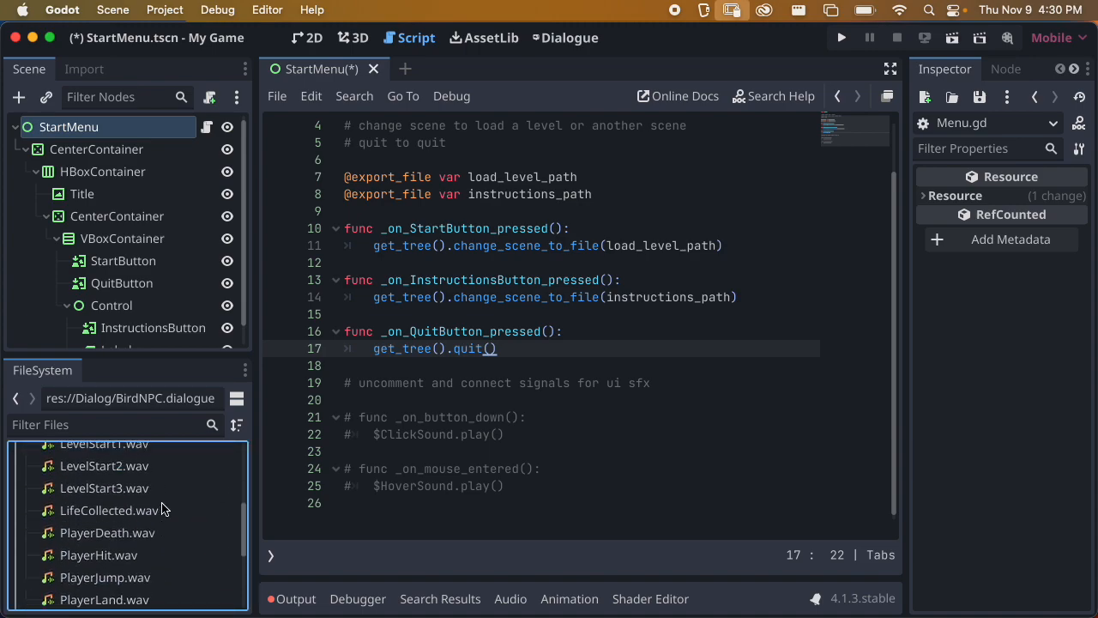
{"action": "scroll", "coordinate": [163, 507], "scroll_direction": "up", "scroll_amount": 1}
{"action": "scroll", "coordinate": [163, 507], "scroll_direction": "down", "scroll_amount": 3}
{"action": "scroll", "coordinate": [163, 507], "scroll_direction": "down", "scroll_amount": 4}
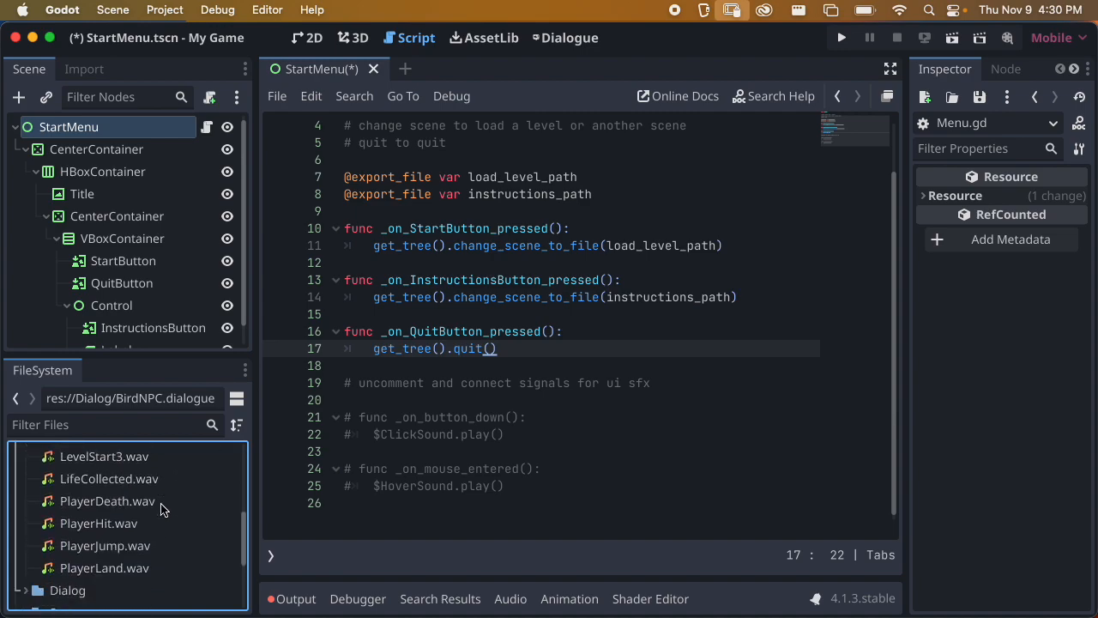
{"action": "scroll", "coordinate": [163, 501], "scroll_direction": "up", "scroll_amount": 10}
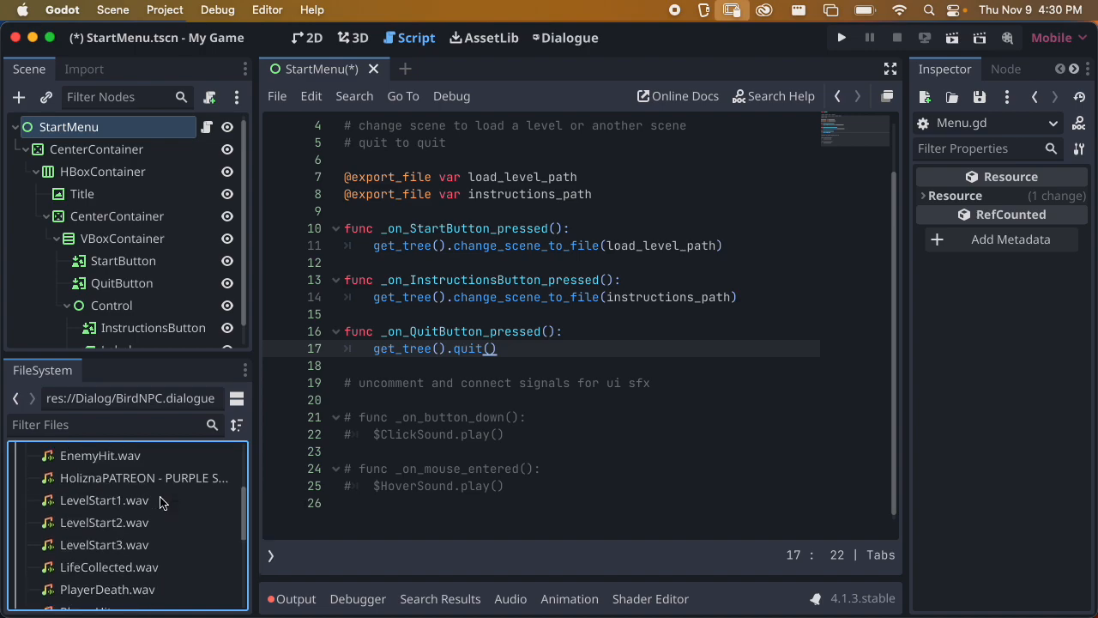
{"action": "left_click", "coordinate": [26, 523]}
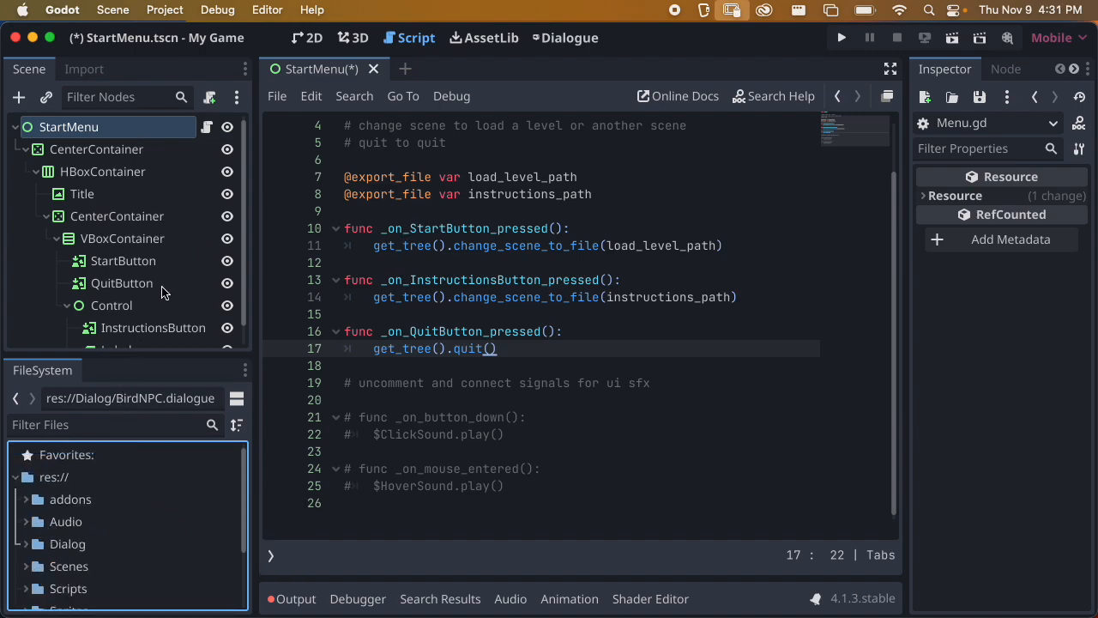
{"action": "scroll", "coordinate": [172, 290], "scroll_direction": "down", "scroll_amount": 1}
{"action": "scroll", "coordinate": [171, 290], "scroll_direction": "up", "scroll_amount": 1}
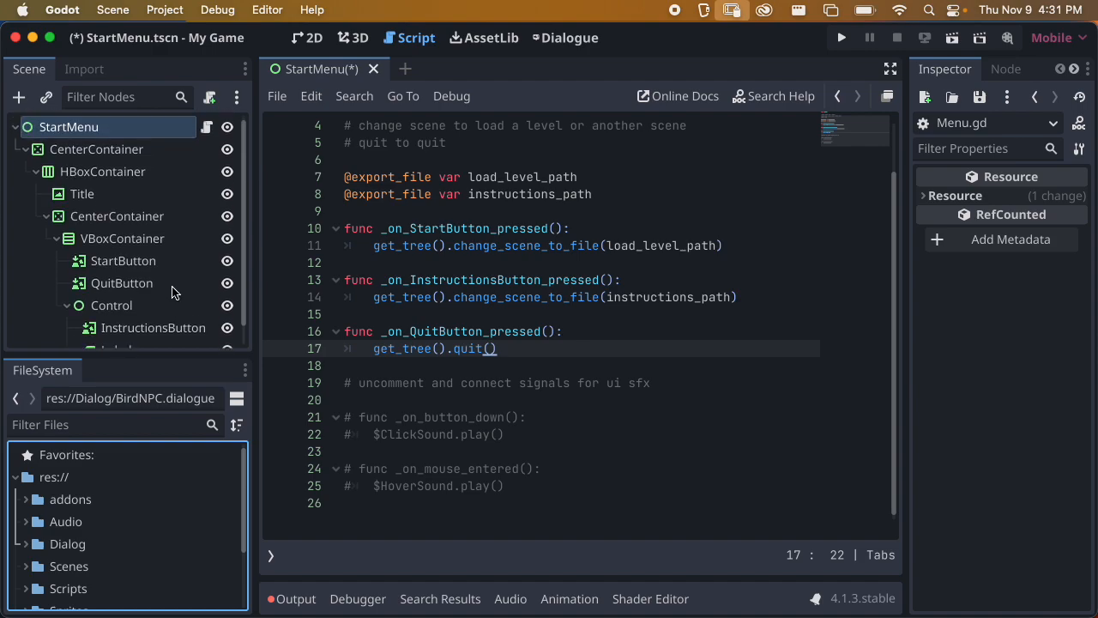
{"action": "left_click", "coordinate": [424, 416]}
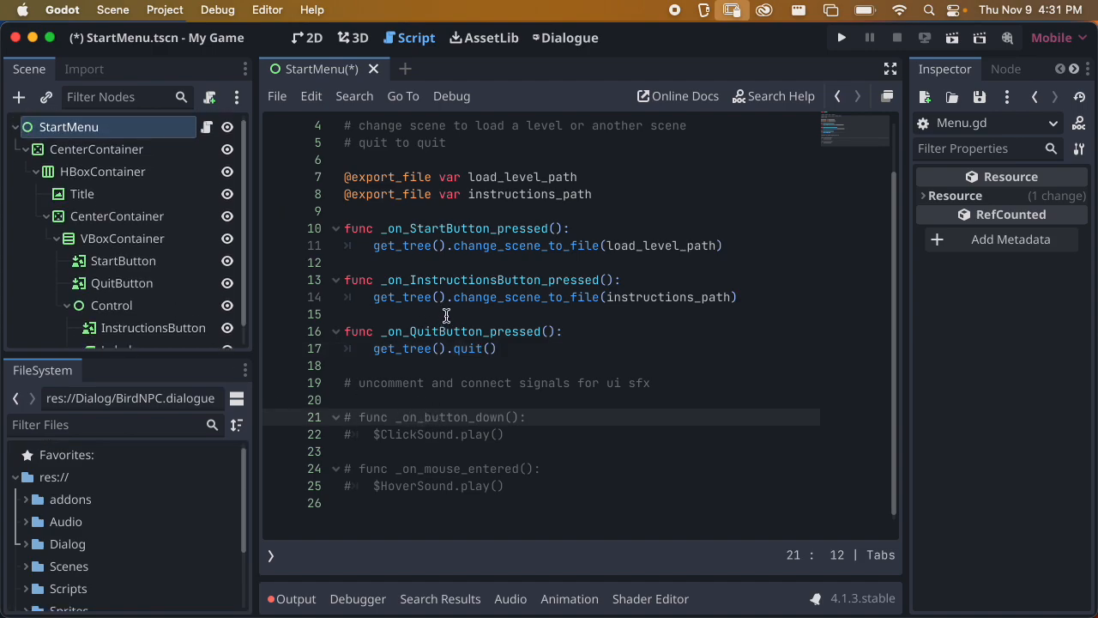
Connect the StartButton's pressed() signal to the existing _on_StartButton_pressed method on the StartMenu node
{"action": "left_click", "coordinate": [146, 260]}
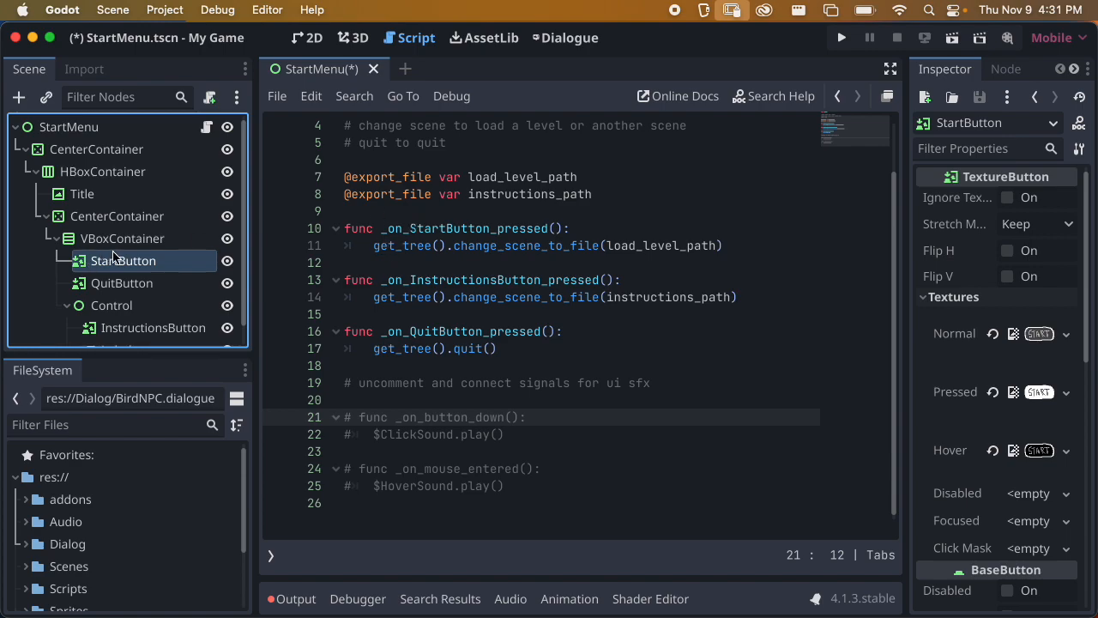
{"action": "left_click_drag", "start_coordinate": [381, 228], "coordinate": [546, 223]}
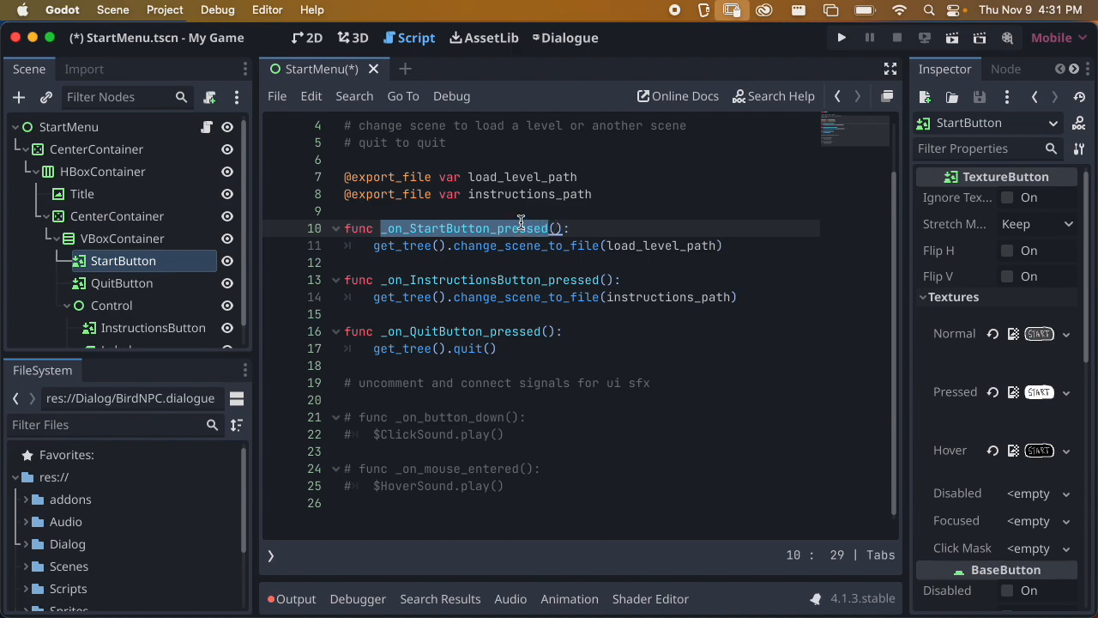
{"action": "left_click", "coordinate": [182, 242]}
{"action": "left_click", "coordinate": [158, 266]}
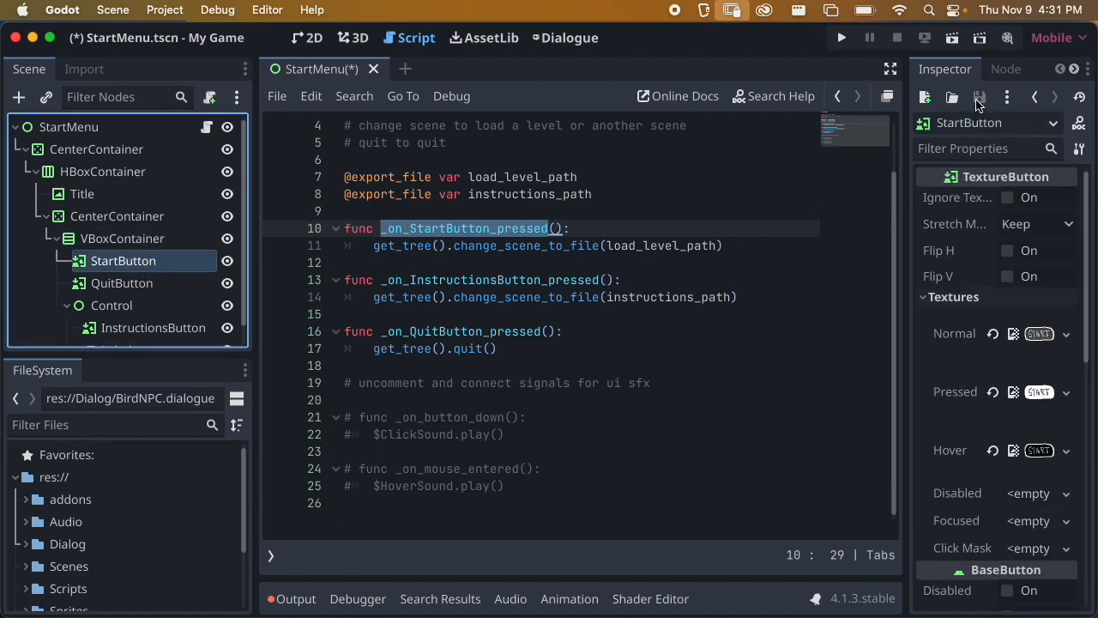
{"action": "left_click", "coordinate": [1005, 69]}
{"action": "left_click_drag", "start_coordinate": [903, 176], "coordinate": [853, 181]}
{"action": "left_click", "coordinate": [926, 223]}
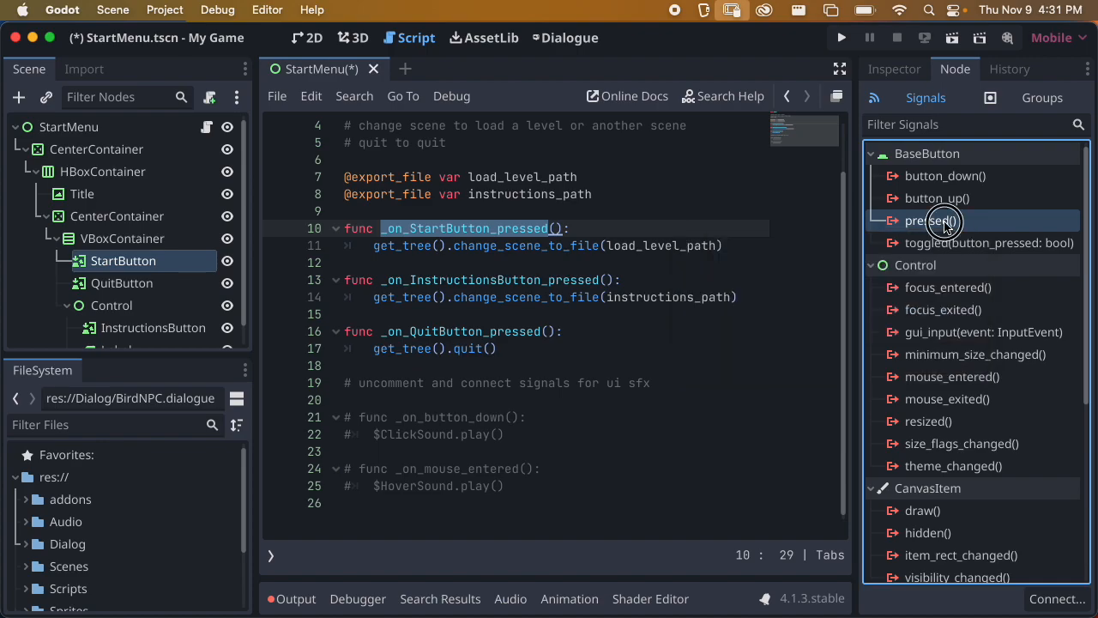
{"action": "double_click", "coordinate": [937, 220]}
{"action": "left_click", "coordinate": [457, 228]}
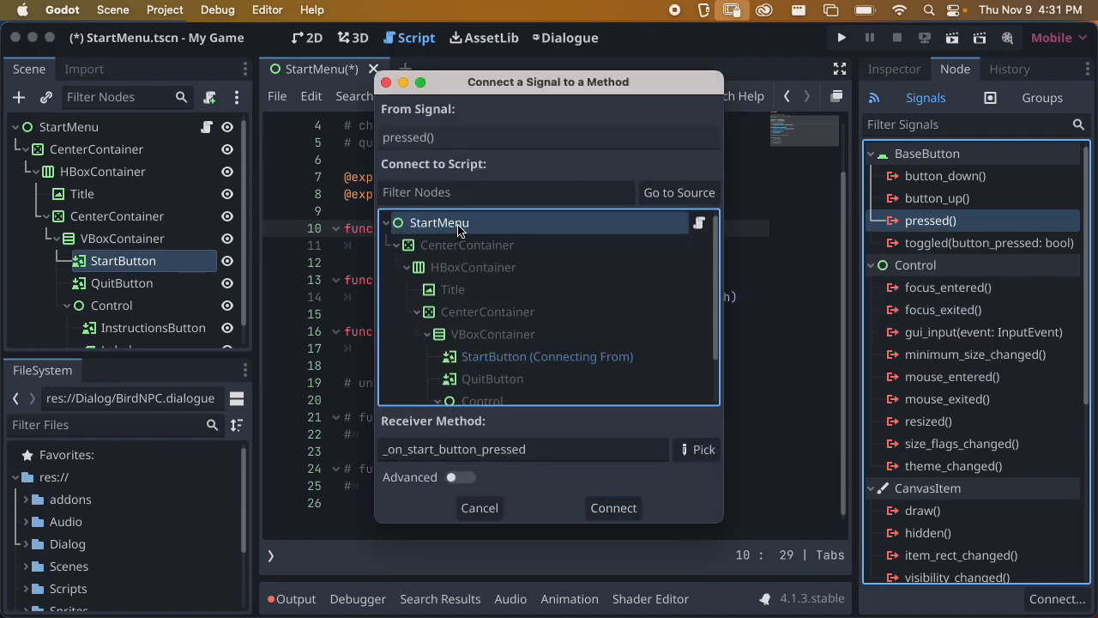
{"action": "left_click", "coordinate": [701, 449]}
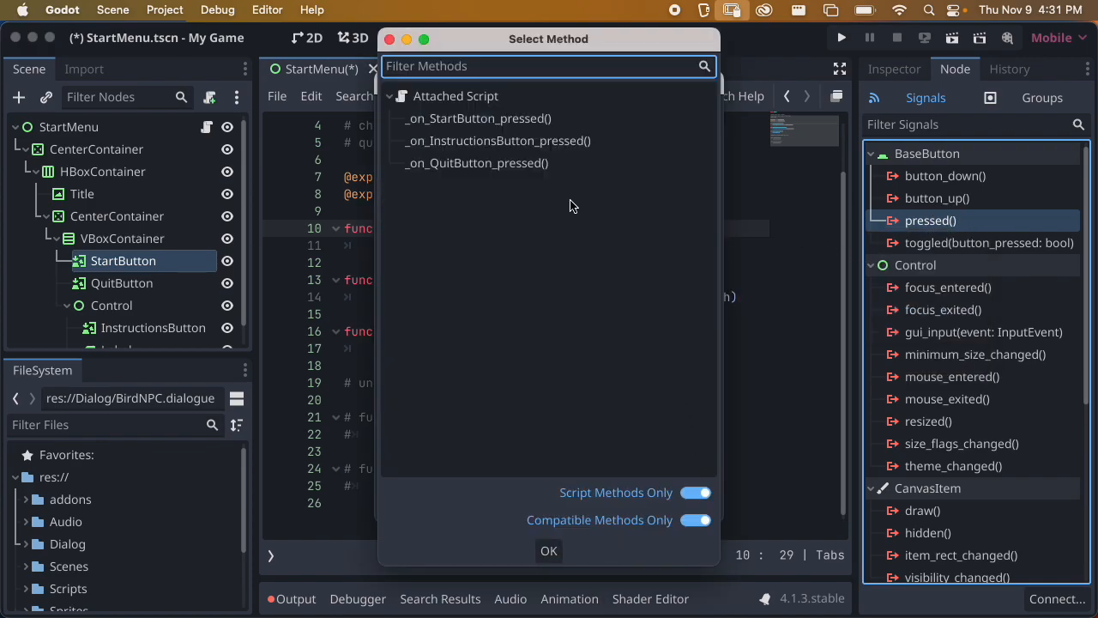
{"action": "left_click", "coordinate": [493, 119]}
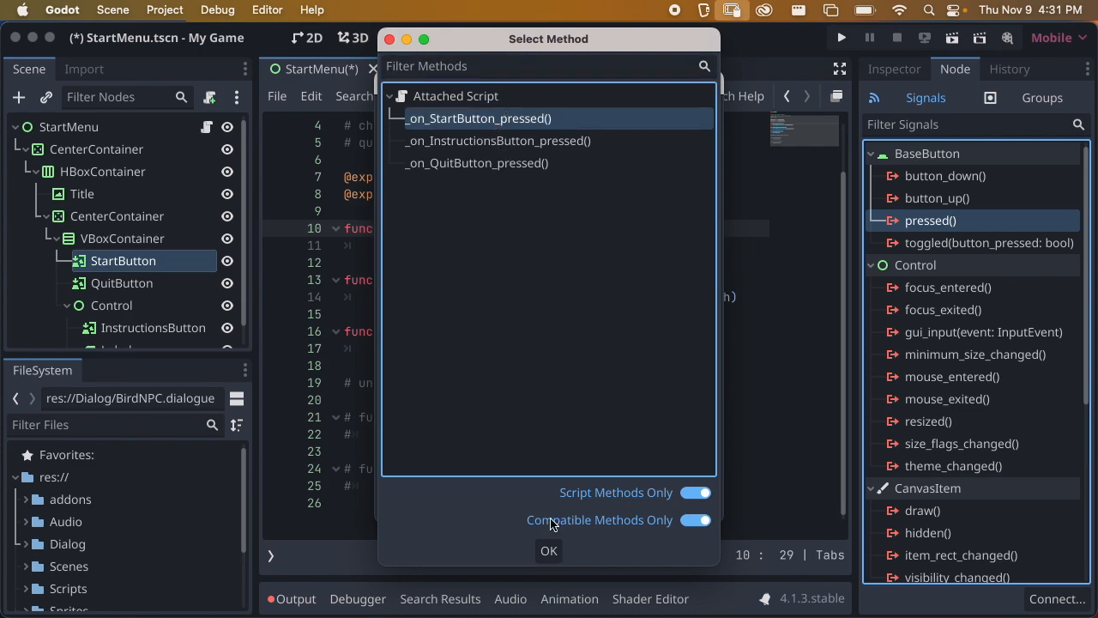
{"action": "left_click", "coordinate": [549, 550]}
{"action": "left_click", "coordinate": [614, 509]}
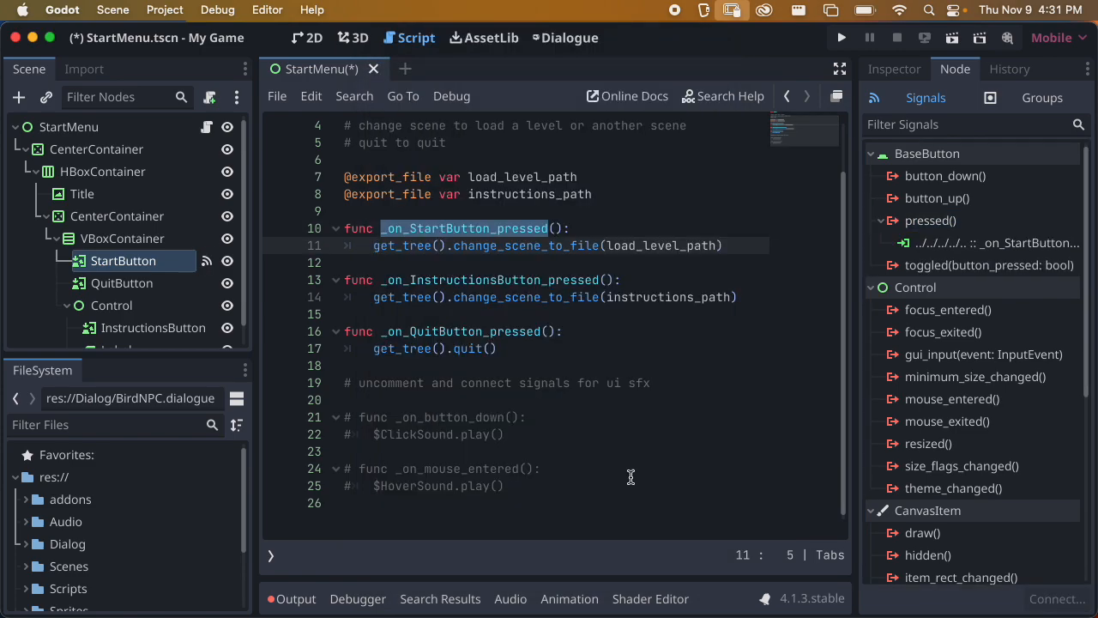
{"action": "left_click", "coordinate": [426, 262]}
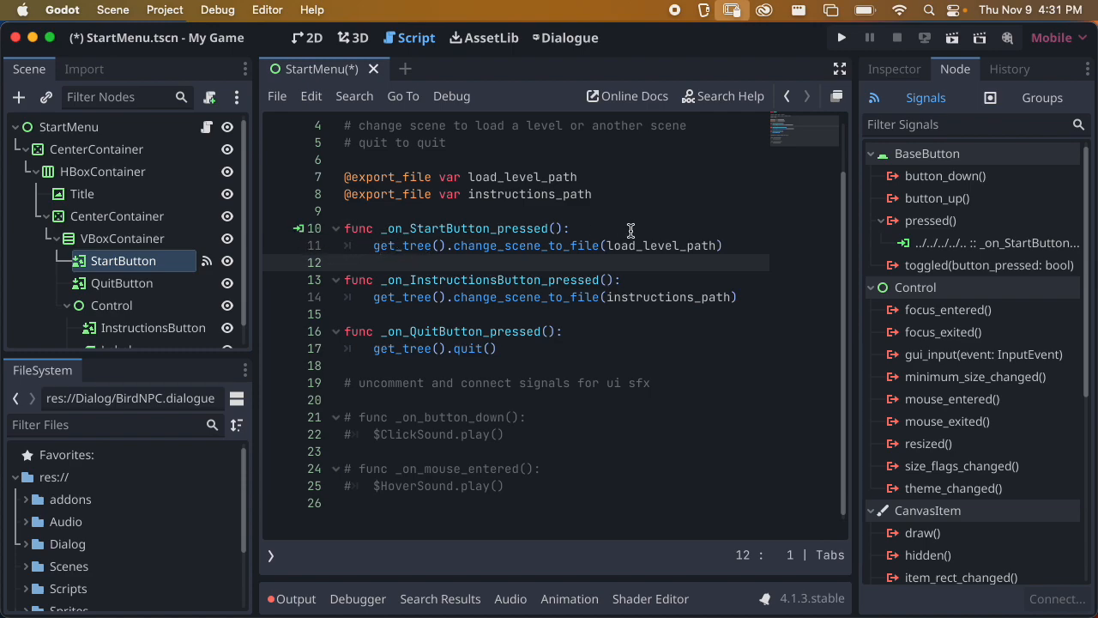
Connect the QuitButton's pressed() signal to the existing _on_QuitButton_pressed method on the StartMenu node
{"action": "scroll", "coordinate": [143, 245], "scroll_direction": "down", "scroll_amount": 1}
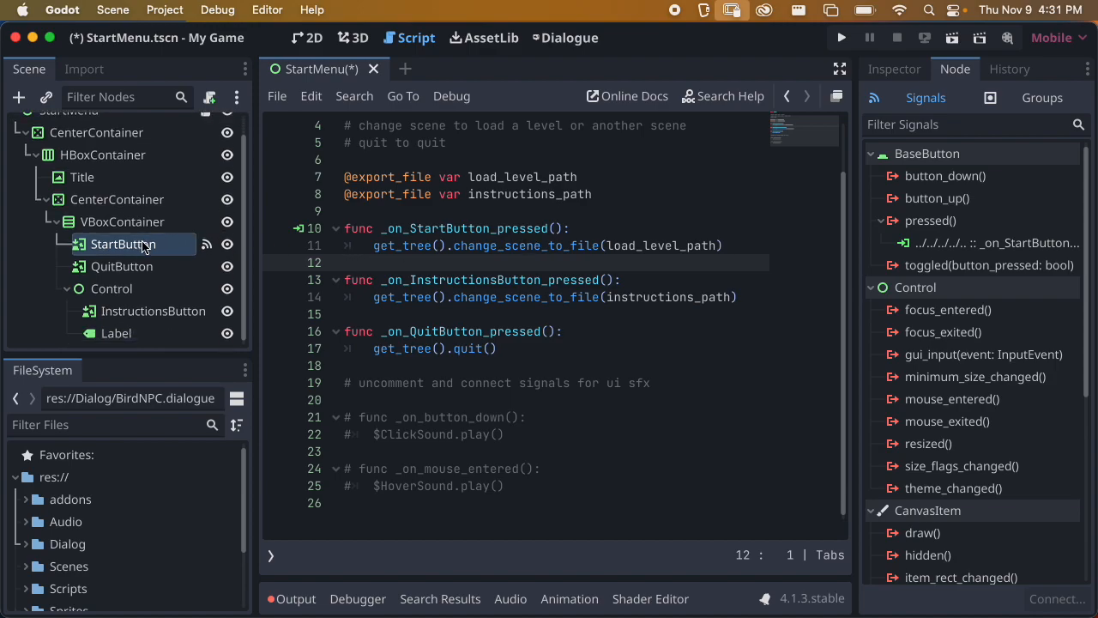
{"action": "left_click", "coordinate": [135, 271]}
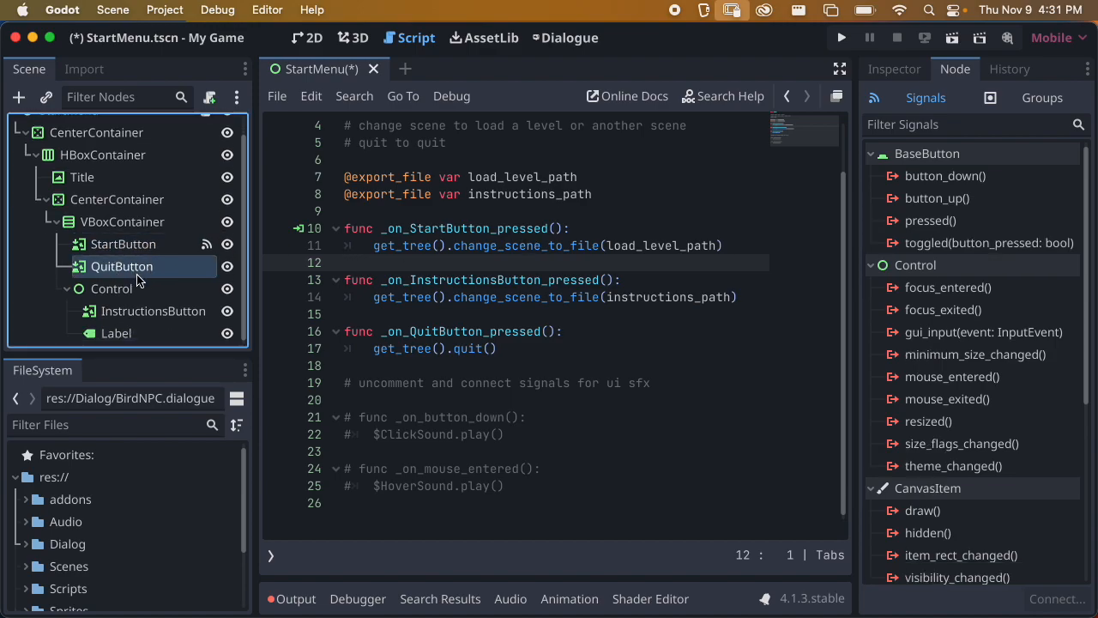
{"action": "double_click", "coordinate": [967, 227]}
{"action": "left_click", "coordinate": [708, 451]}
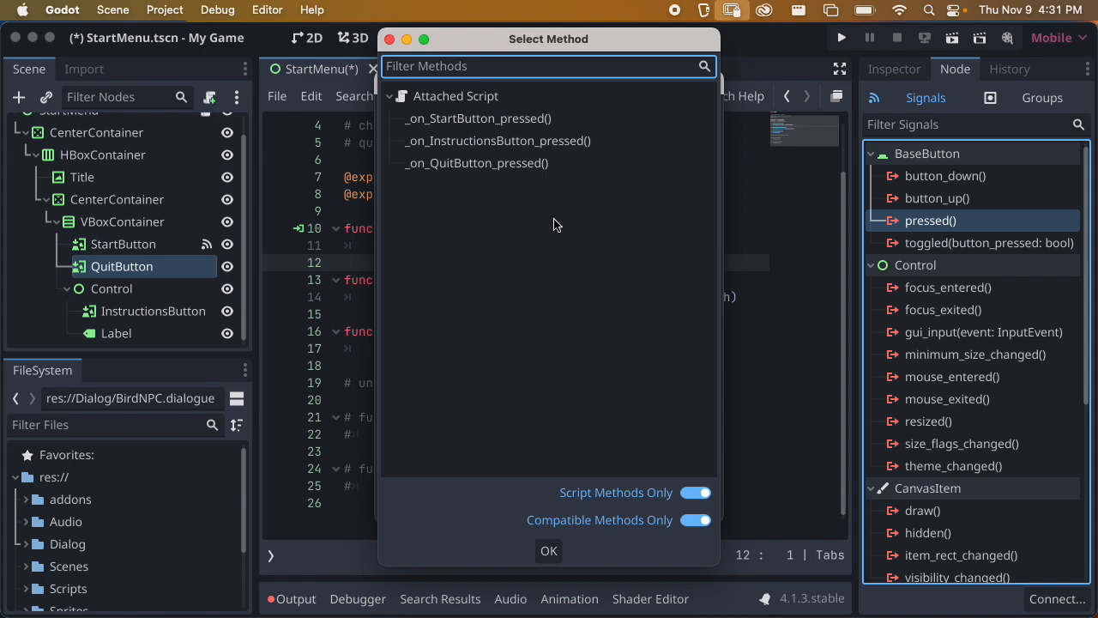
{"action": "left_click", "coordinate": [461, 163]}
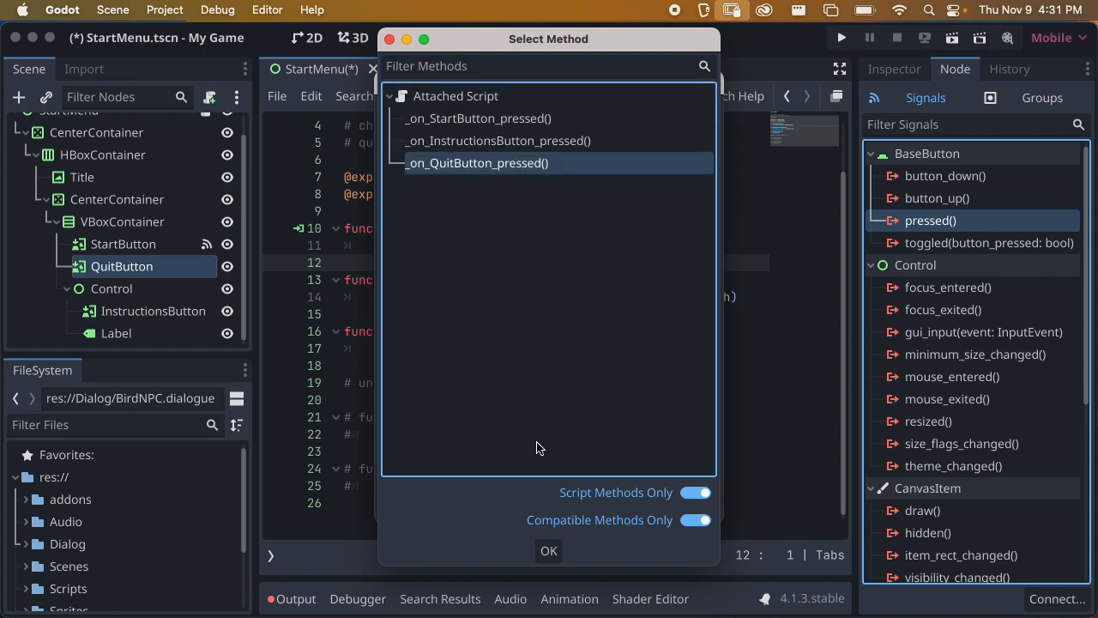
{"action": "left_click", "coordinate": [549, 550]}
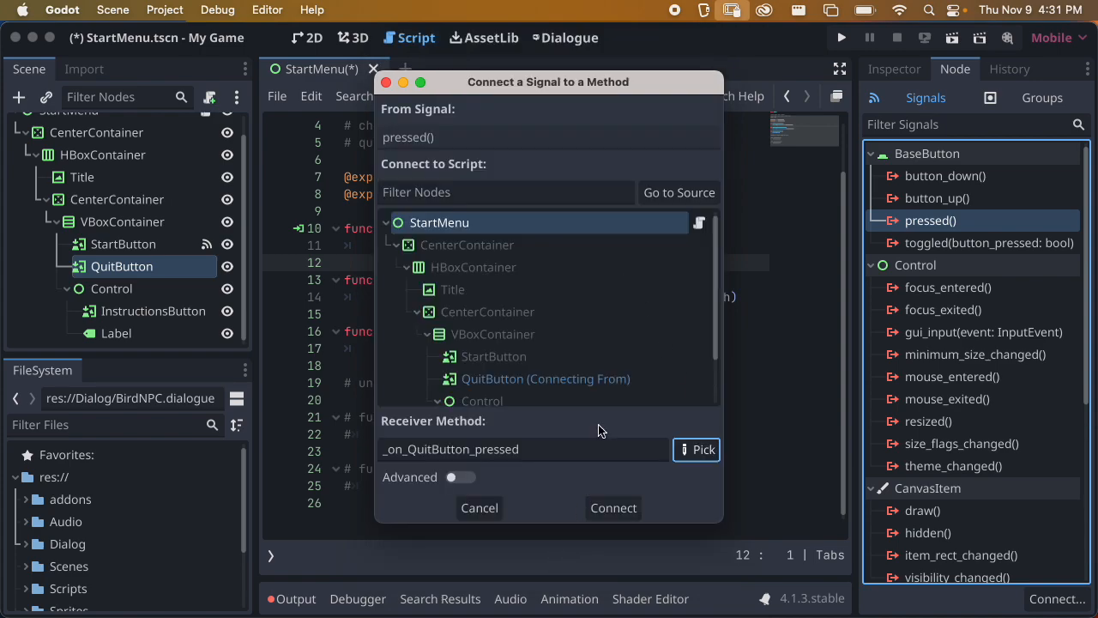
{"action": "left_click", "coordinate": [613, 509]}
{"action": "triple_click", "coordinate": [467, 333]}
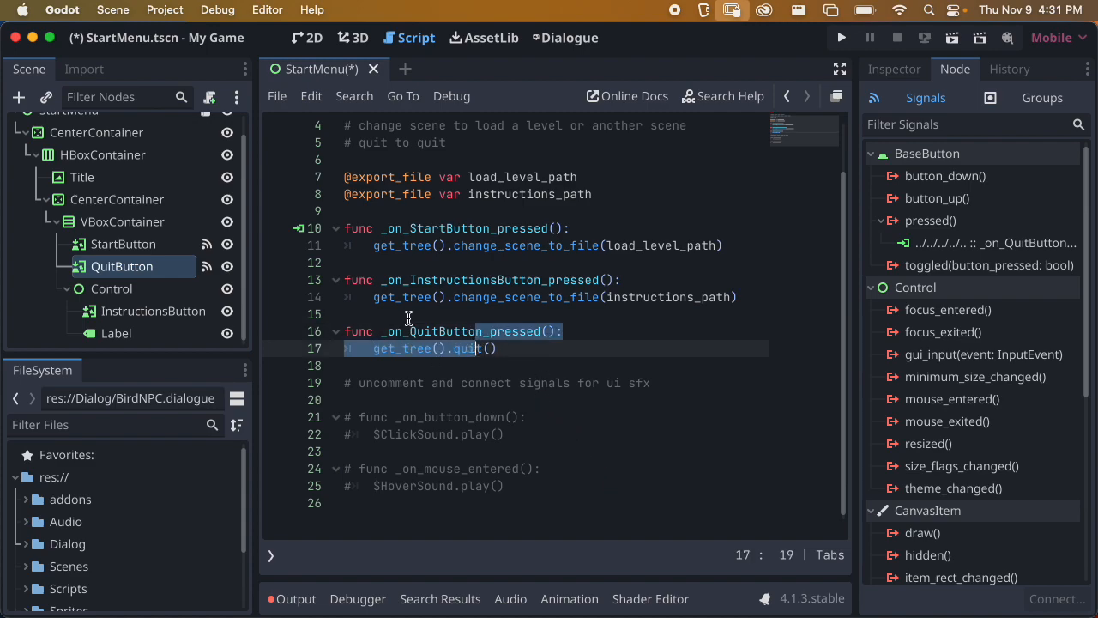
{"action": "left_click", "coordinate": [416, 314]}
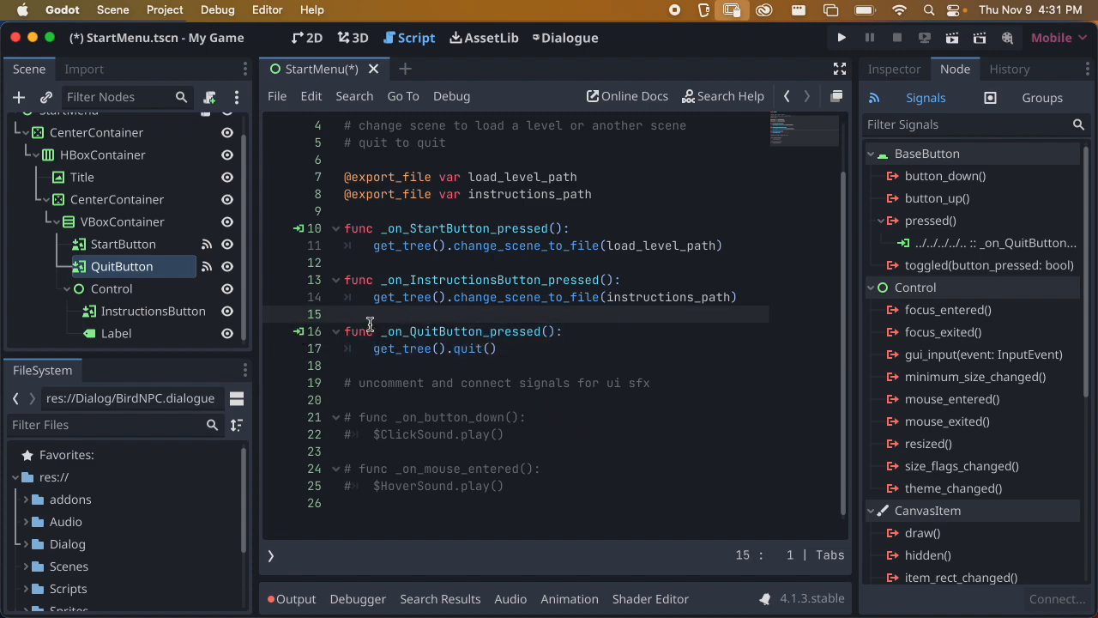
Connect the InstructionsButton's pressed() signal to the existing _on_InstructionsButton_pressed method on StartMenu, and save the scene
{"action": "left_click", "coordinate": [382, 297]}
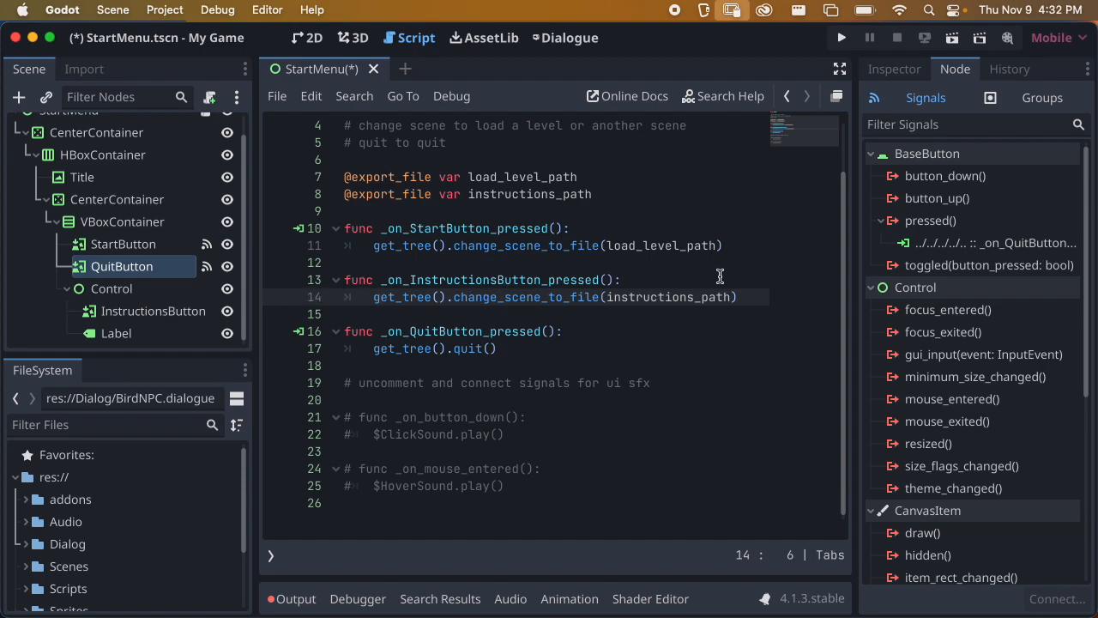
{"action": "left_click", "coordinate": [157, 310]}
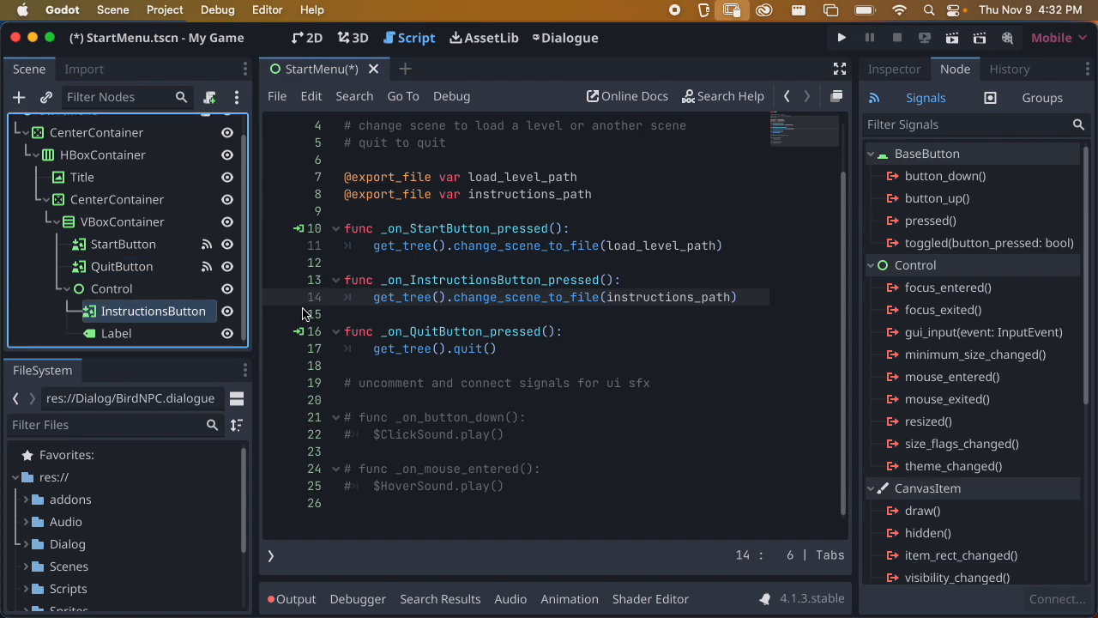
{"action": "double_click", "coordinate": [925, 220]}
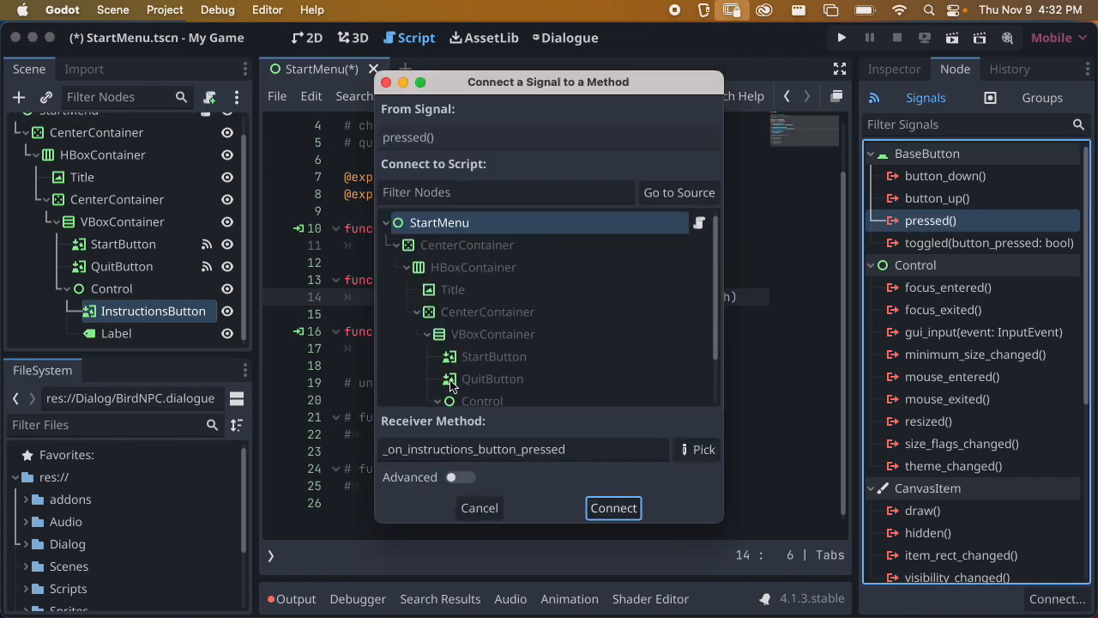
{"action": "left_click", "coordinate": [696, 450]}
{"action": "left_click", "coordinate": [463, 140]}
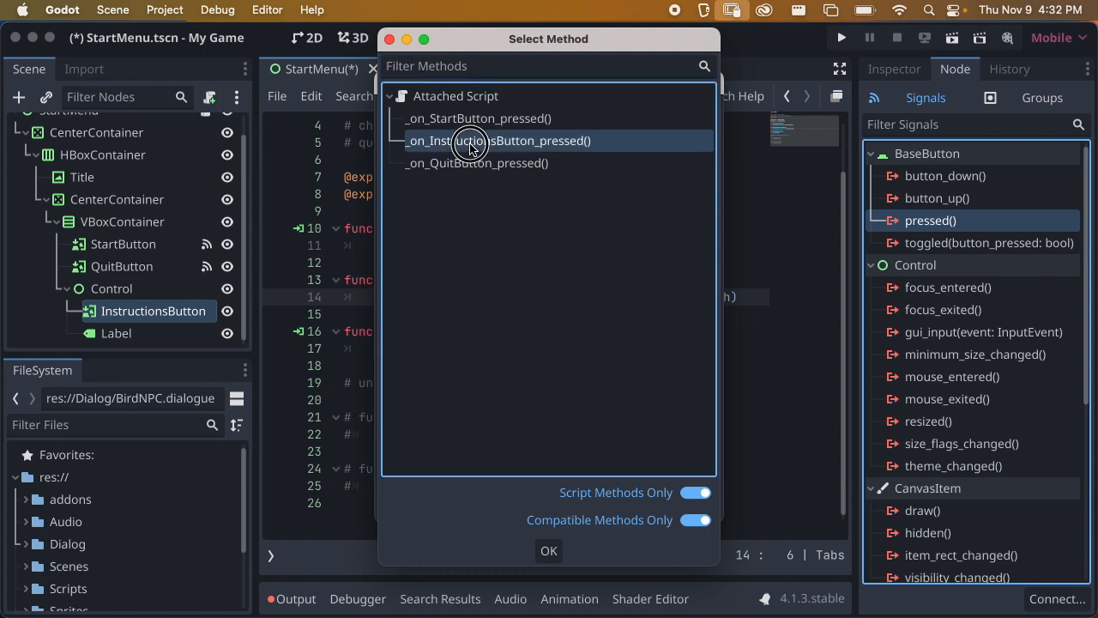
{"action": "left_click", "coordinate": [549, 550]}
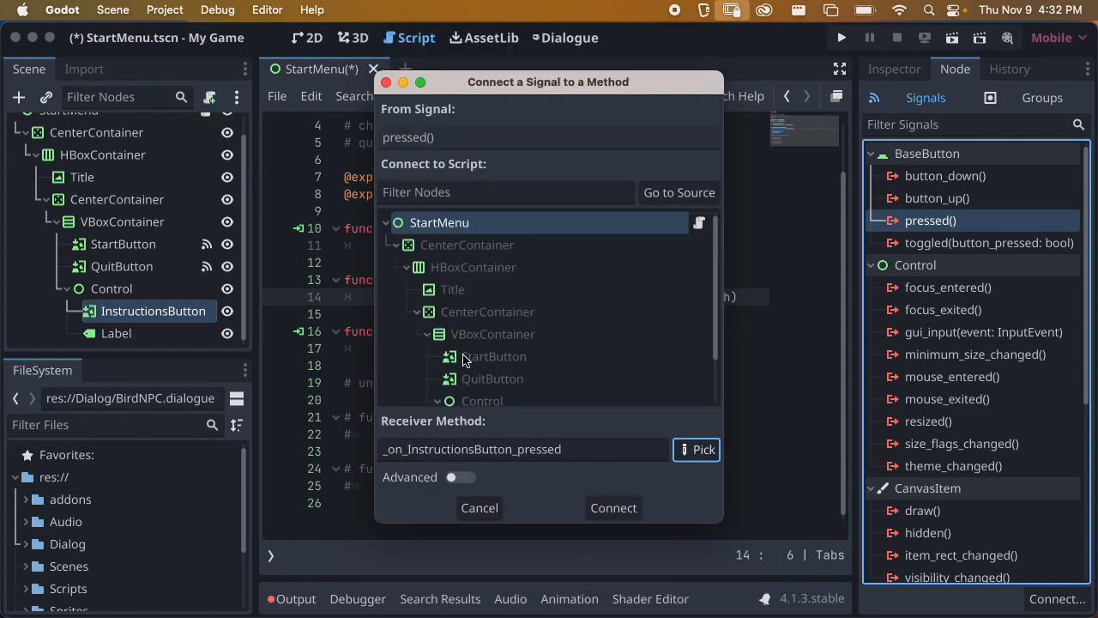
{"action": "left_click", "coordinate": [619, 508]}
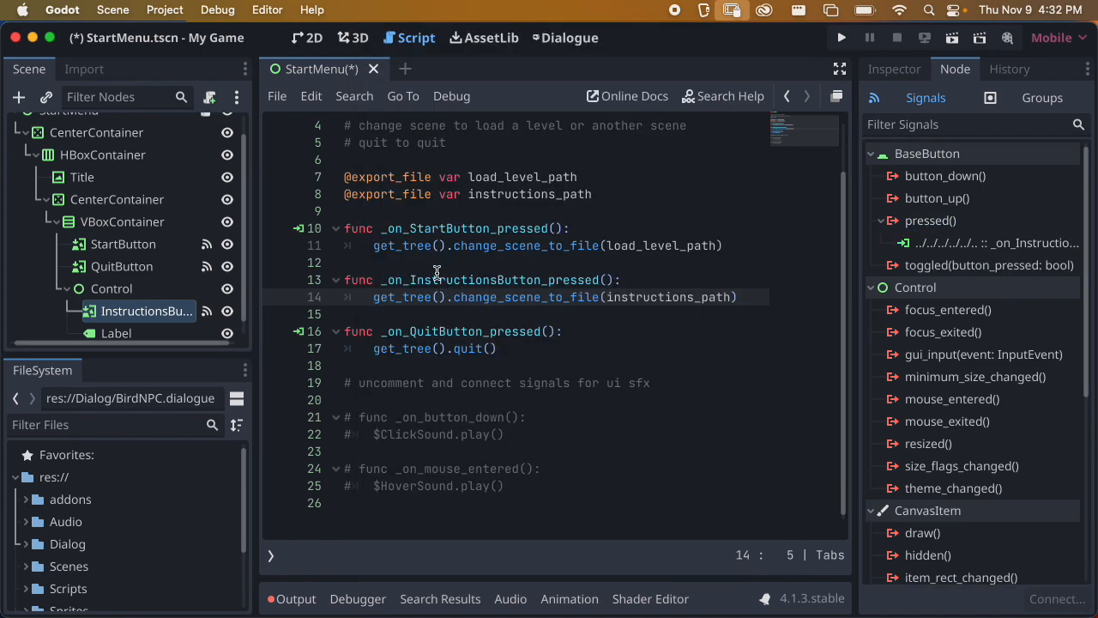
{"action": "left_click", "coordinate": [438, 271]}
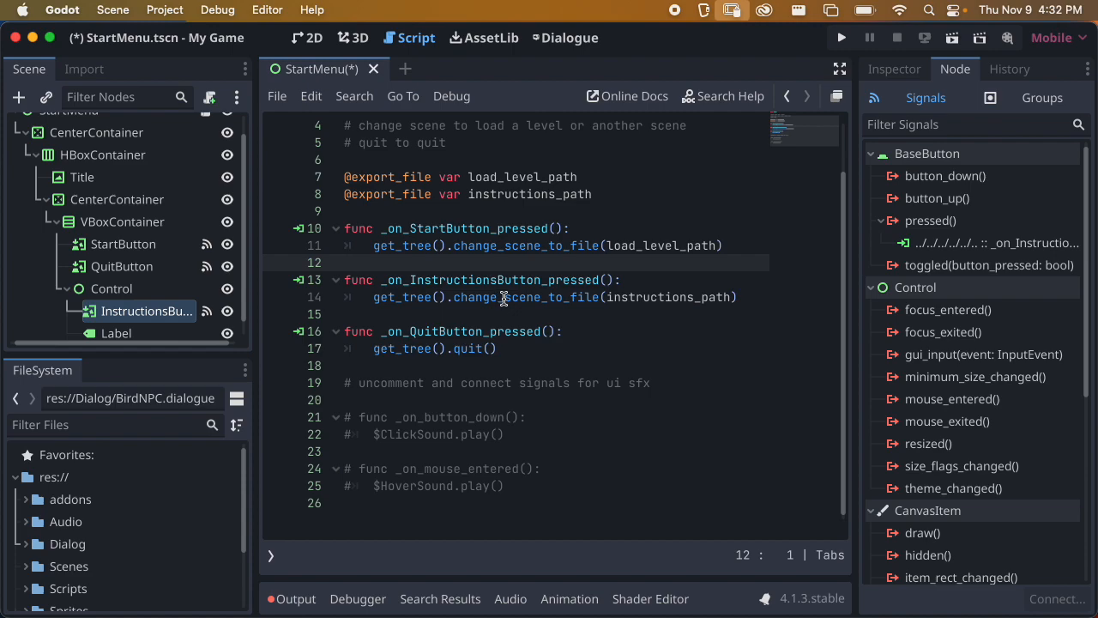
{"action": "key", "text": "super+s"}
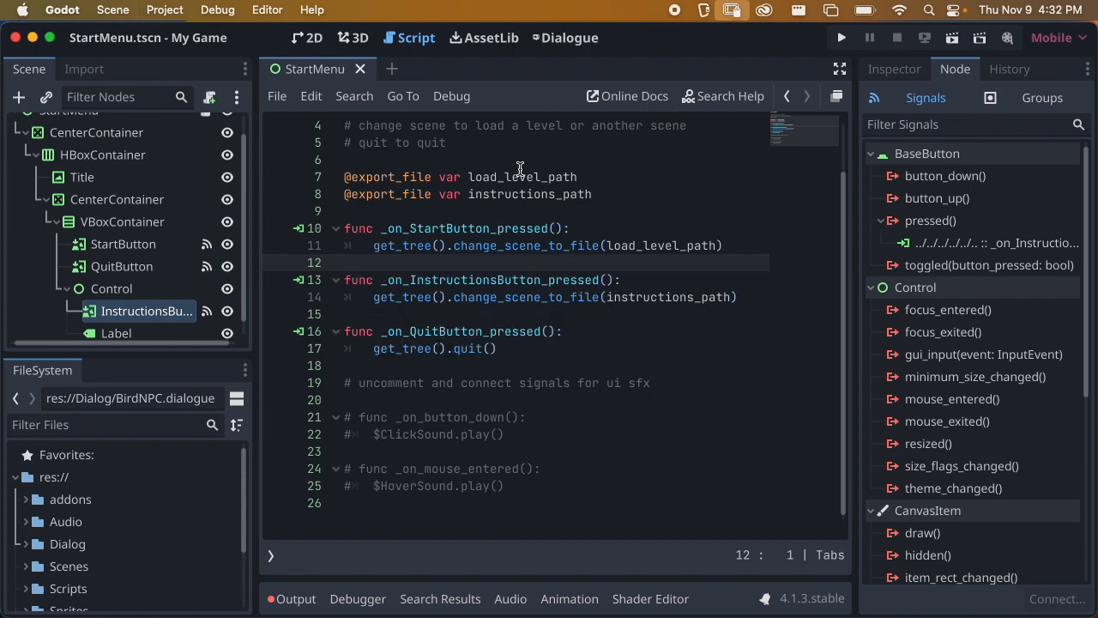
Run the current scene, test the Start button by moving the cat around the loaded level, and close the game window
{"action": "left_click", "coordinate": [952, 37]}
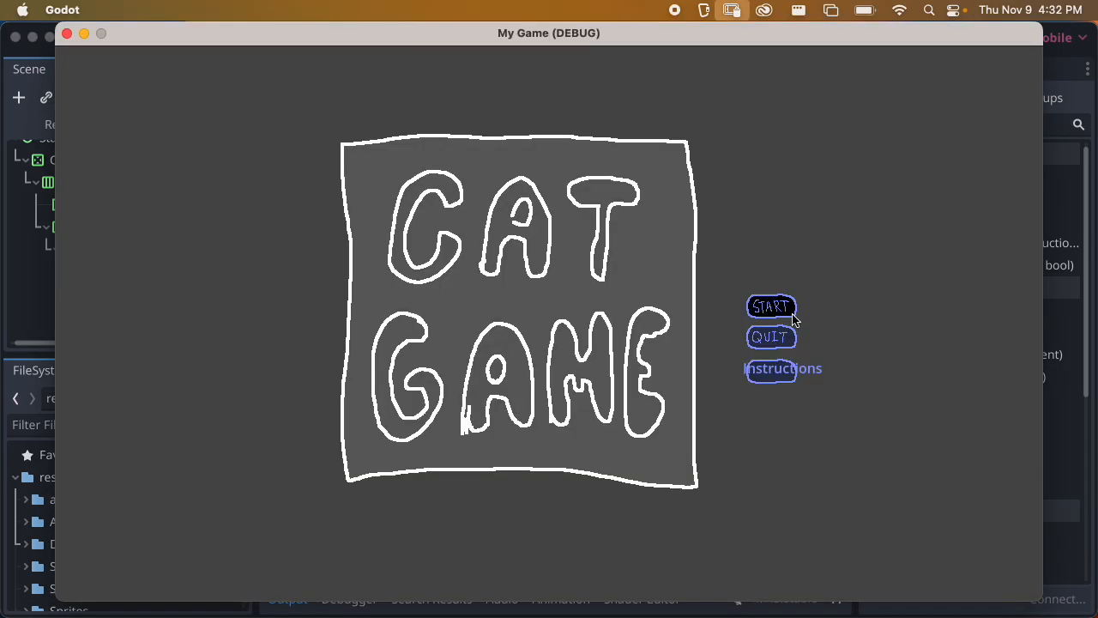
{"action": "left_click", "coordinate": [791, 316]}
{"action": "key", "text": "Right"}
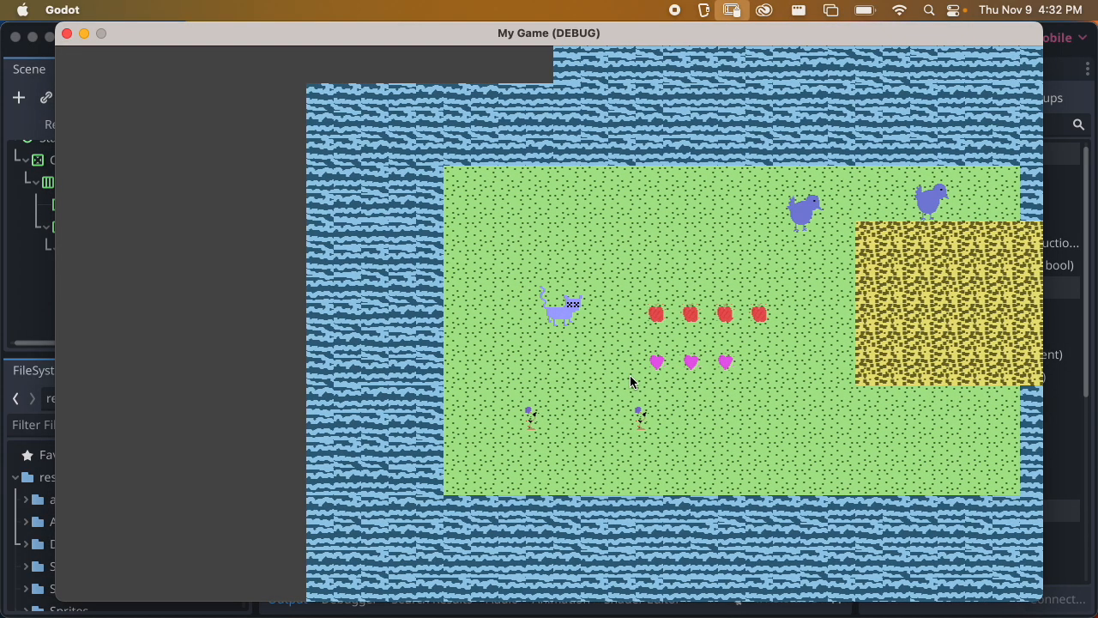
{"action": "key", "text": "Up"}
{"action": "key", "text": "Left"}
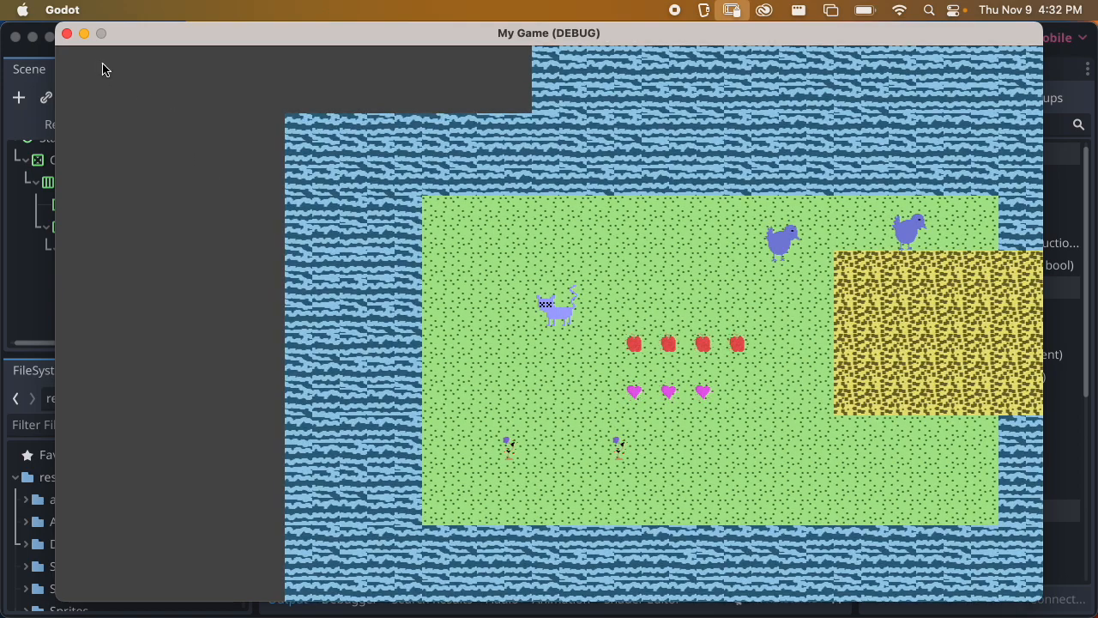
{"action": "left_click", "coordinate": [67, 34]}
Run the current scene again to test the Quit button, and clear the output log
{"action": "left_click", "coordinate": [953, 38]}
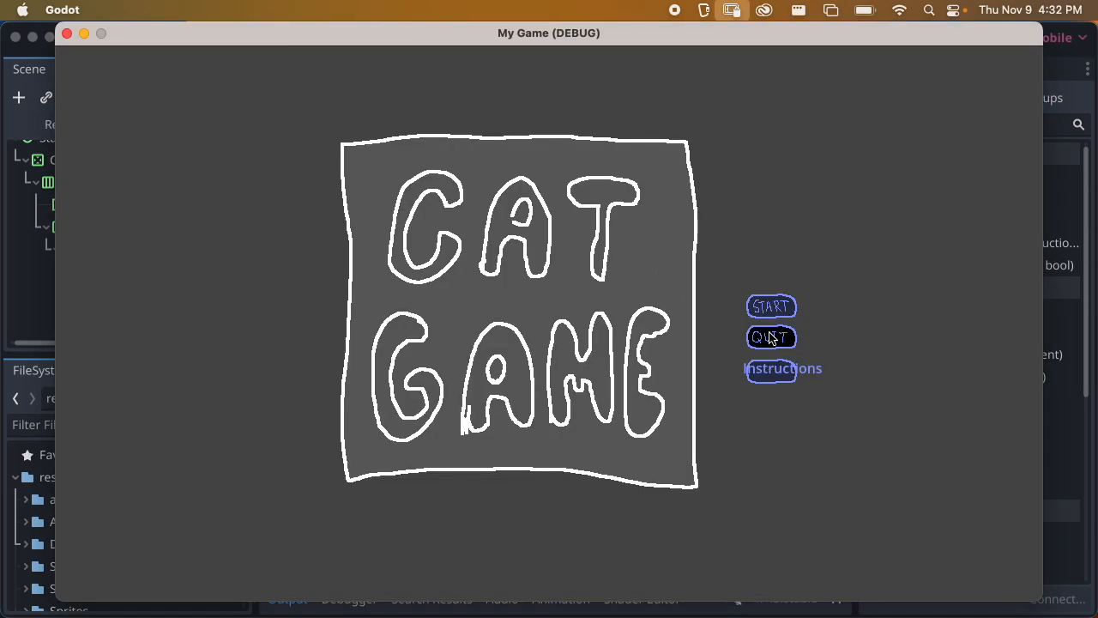
{"action": "left_click", "coordinate": [770, 338]}
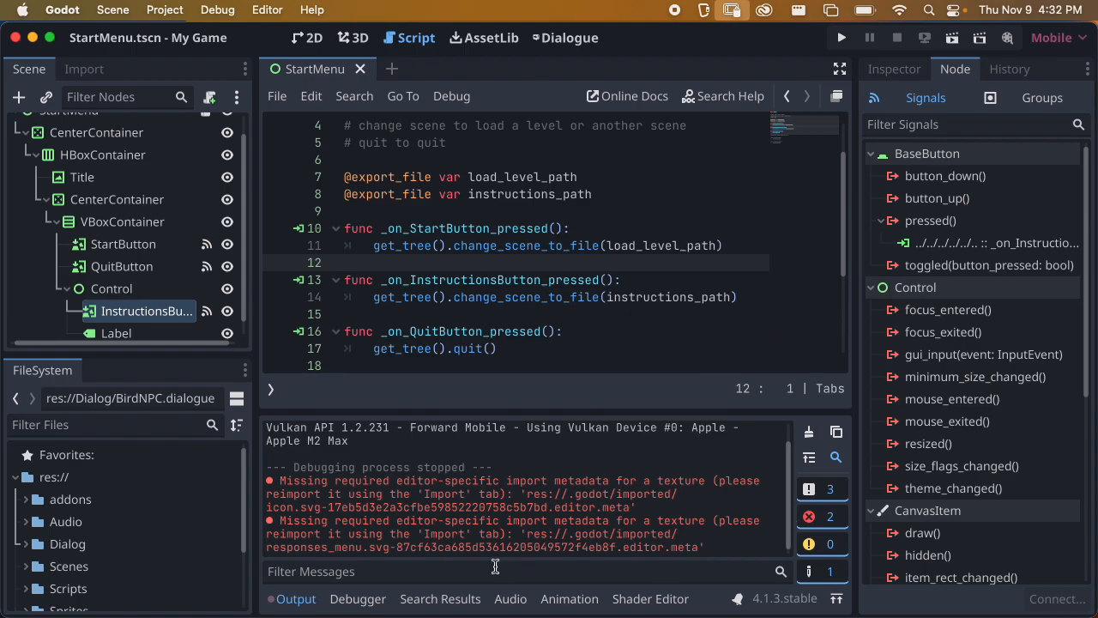
{"action": "left_click", "coordinate": [809, 434]}
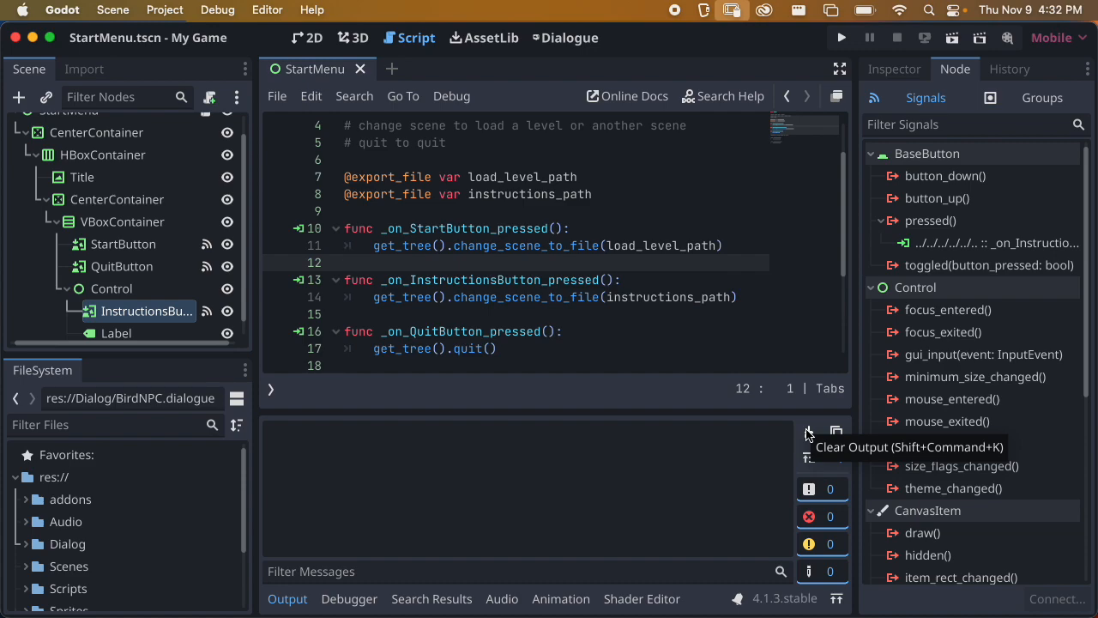
Enlarge the FileSystem dock, expand the Scenes and UI folders, and select StartMenu.tscn
{"action": "scroll", "coordinate": [540, 257], "scroll_direction": "down", "scroll_amount": 3}
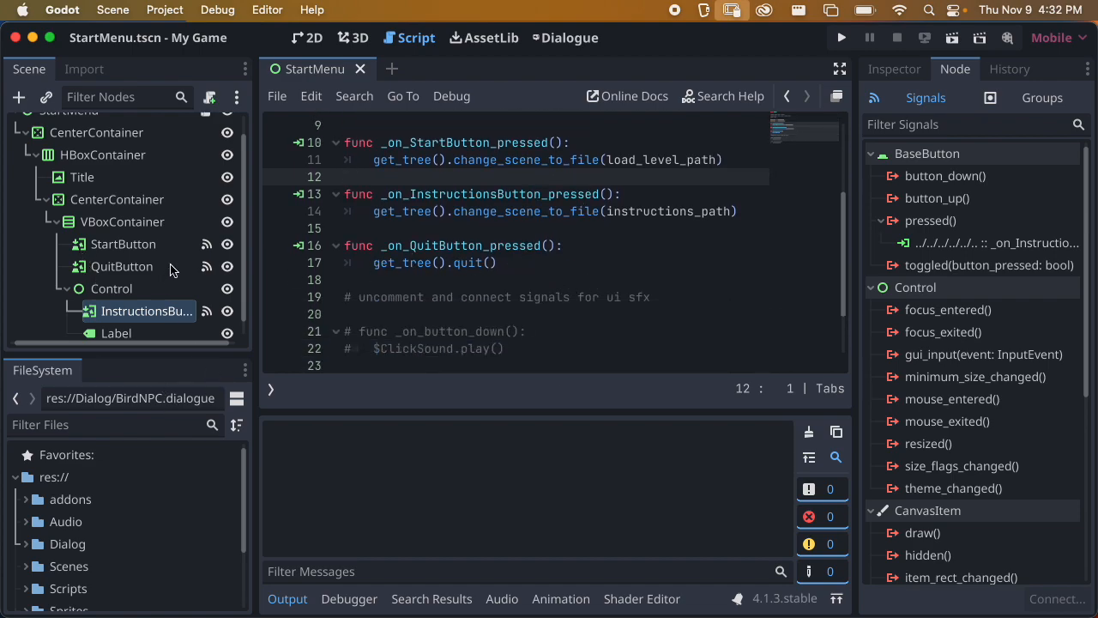
{"action": "scroll", "coordinate": [179, 275], "scroll_direction": "down", "scroll_amount": 1}
{"action": "left_click_drag", "start_coordinate": [156, 355], "coordinate": [144, 268]}
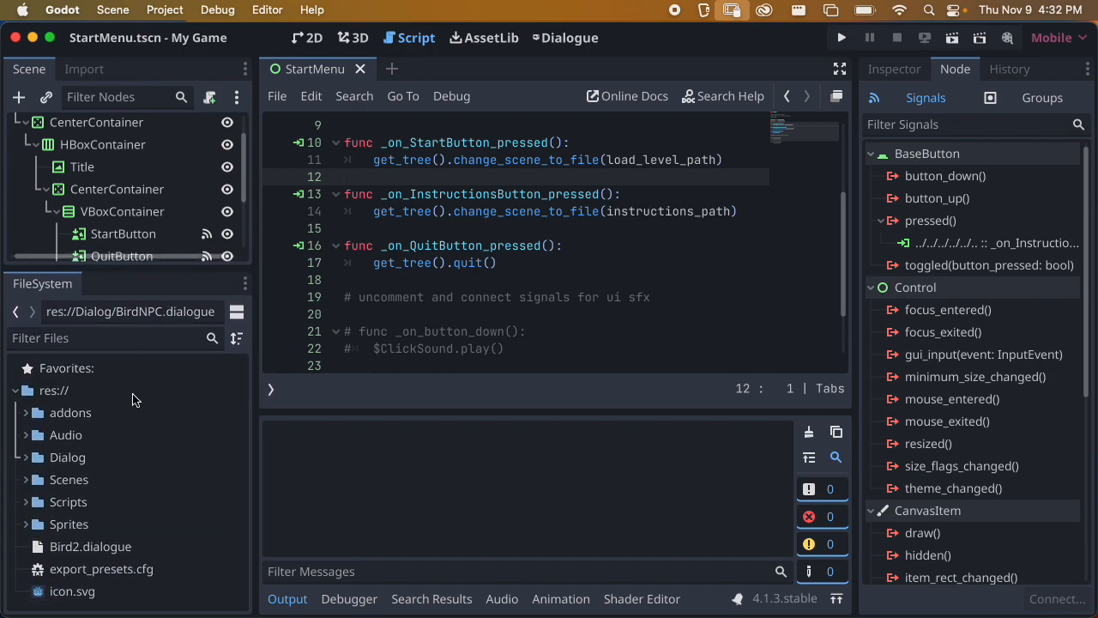
{"action": "left_click", "coordinate": [31, 485]}
{"action": "scroll", "coordinate": [93, 496], "scroll_direction": "down", "scroll_amount": 2}
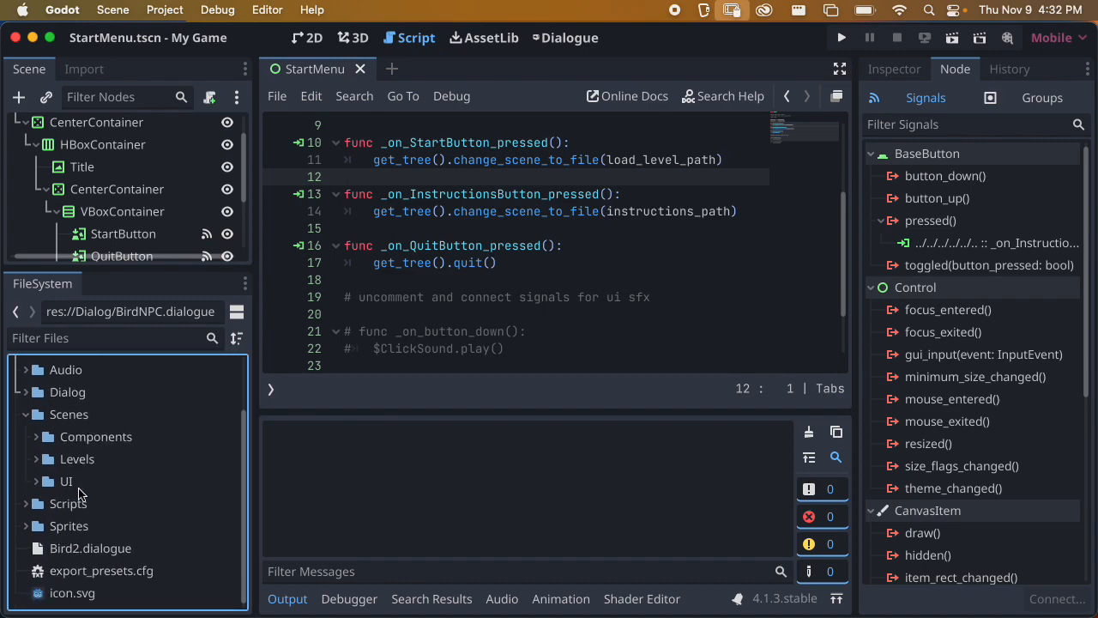
{"action": "left_click", "coordinate": [33, 483]}
{"action": "left_click", "coordinate": [146, 504]}
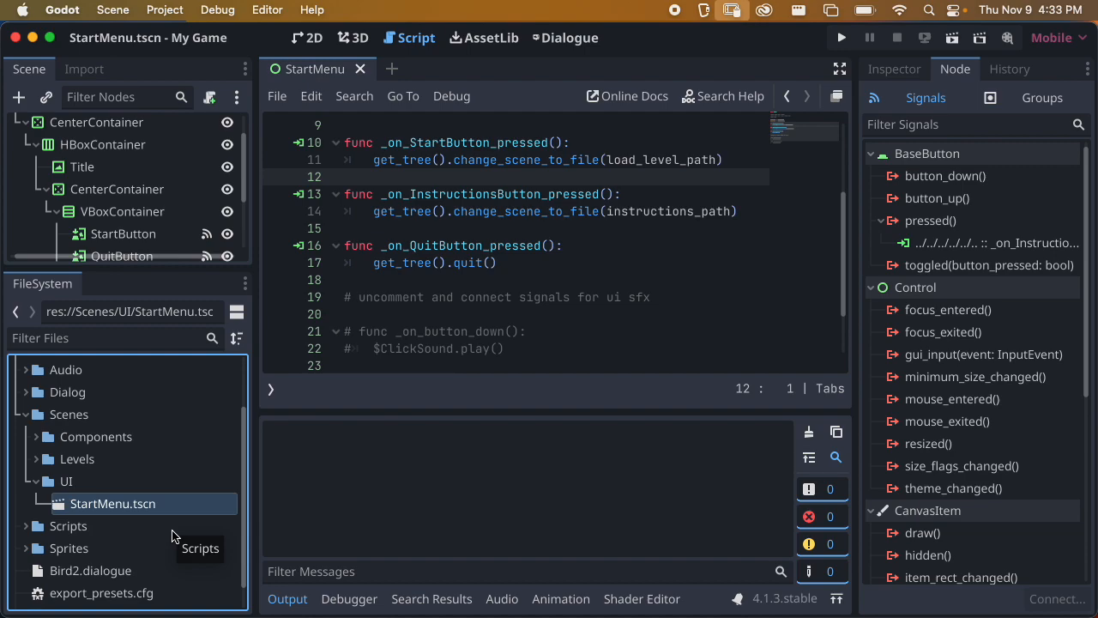
Enlarge the Scene dock to show the whole StartMenu node tree, and bring the commented-out sound functions into view
{"action": "scroll", "coordinate": [461, 318], "scroll_direction": "down", "scroll_amount": 2}
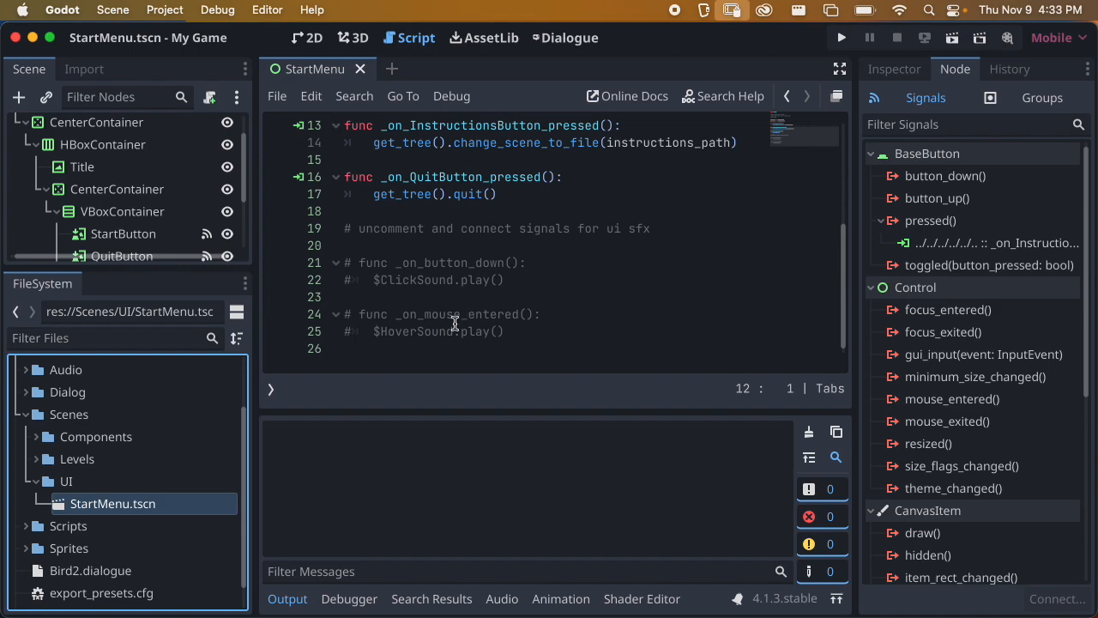
{"action": "left_click_drag", "start_coordinate": [137, 272], "coordinate": [144, 461]}
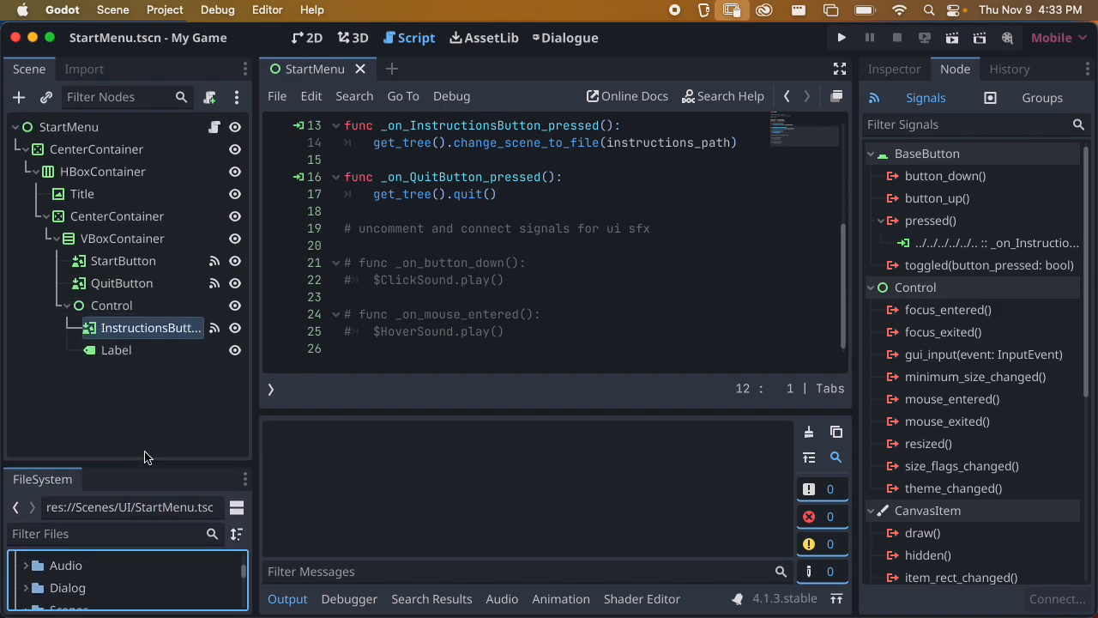
{"action": "left_click", "coordinate": [147, 381]}
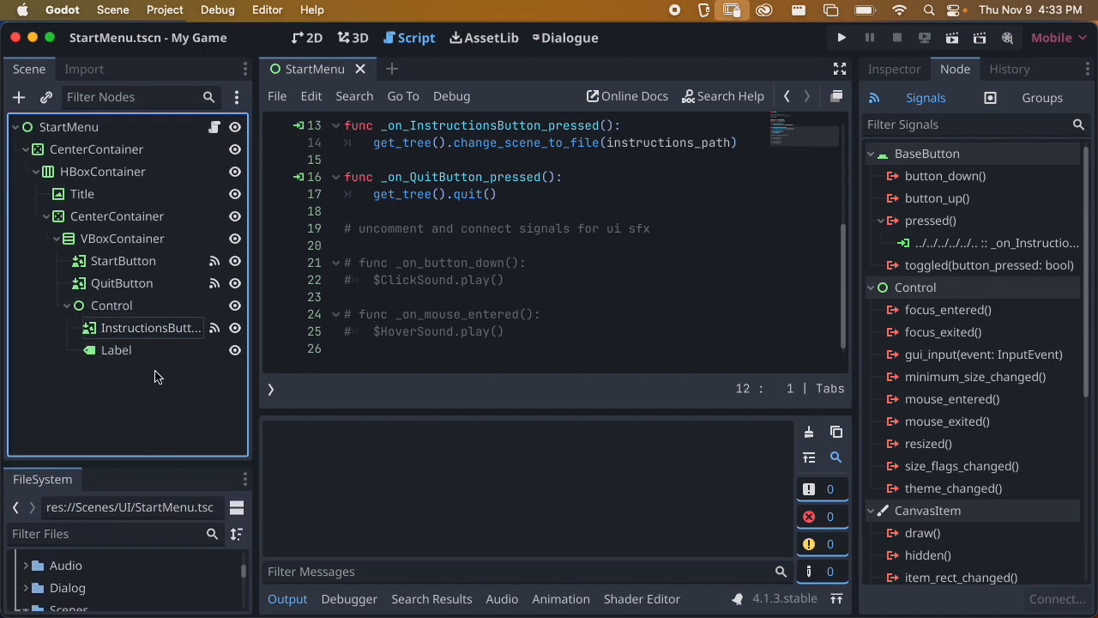
Add an AudioStreamPlayer node as a direct child of StartMenu for the commented-out sound functions
{"action": "left_click", "coordinate": [77, 130]}
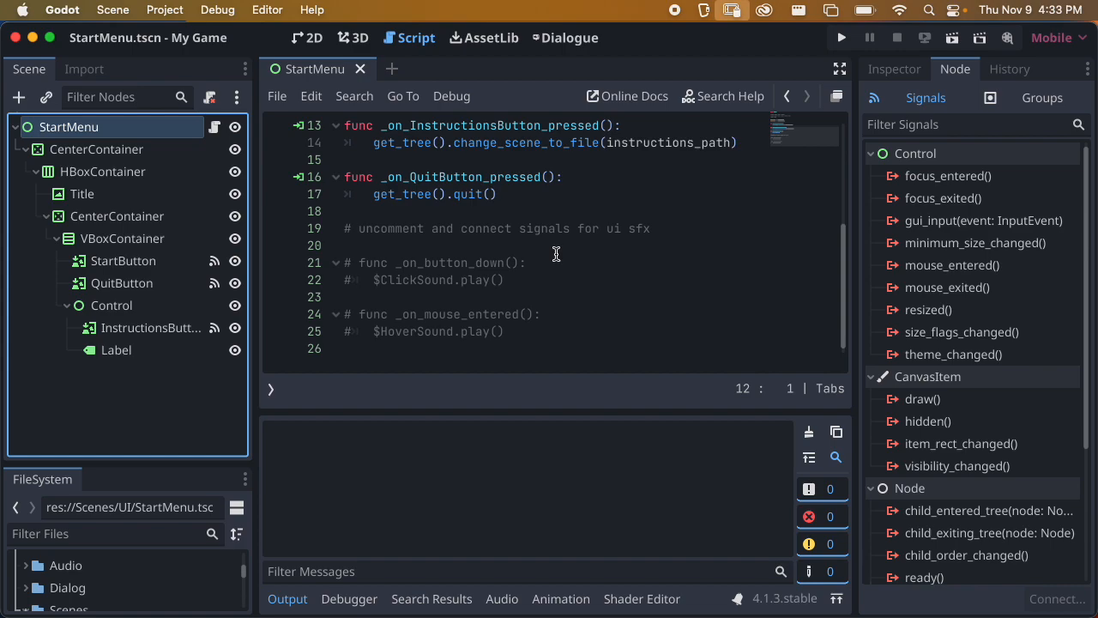
{"action": "left_click_drag", "start_coordinate": [524, 282], "coordinate": [335, 269]}
{"action": "left_click", "coordinate": [374, 256]}
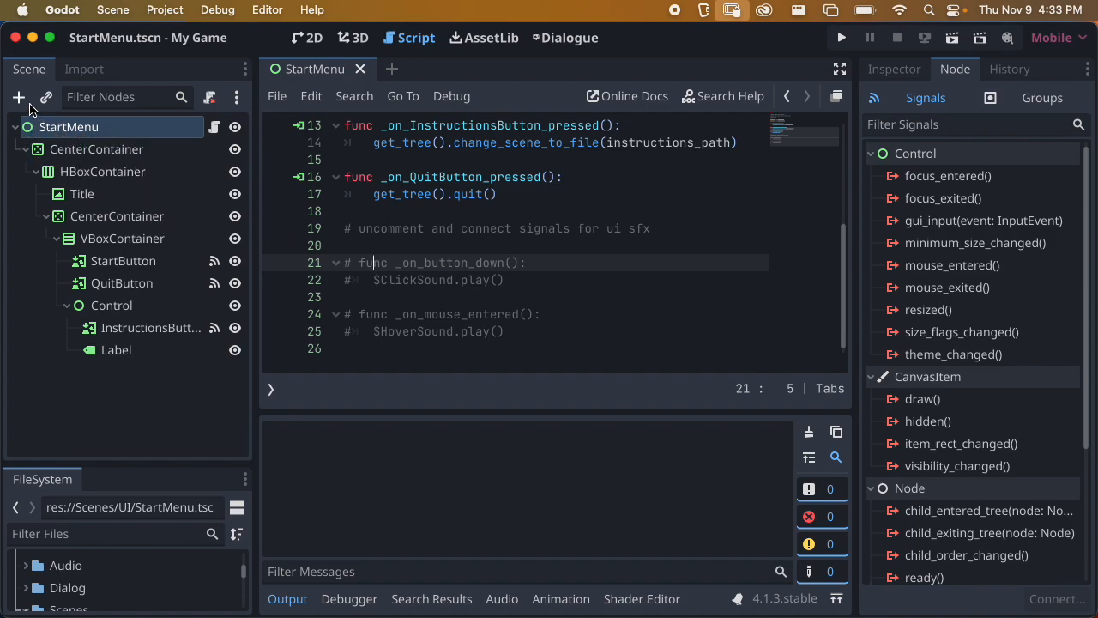
{"action": "key", "text": "super+a"}
{"action": "type", "text": "audio"}
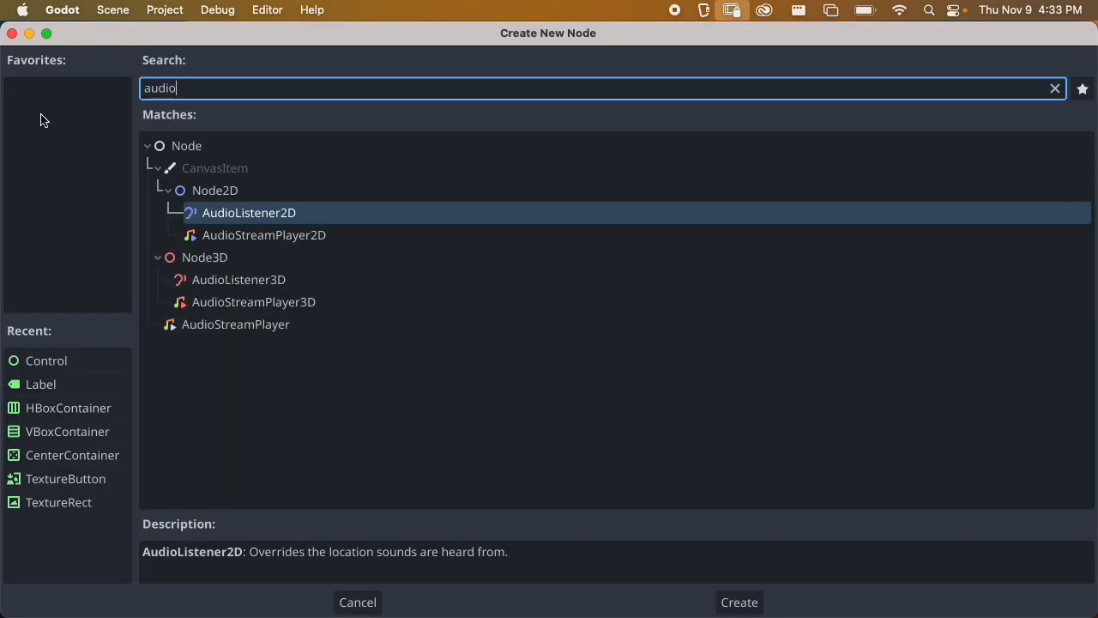
{"action": "key", "text": "Down"}
{"action": "key", "text": "Down"}
{"action": "key", "text": "Down"}
{"action": "key", "text": "Down"}
{"action": "key", "text": "Return"}
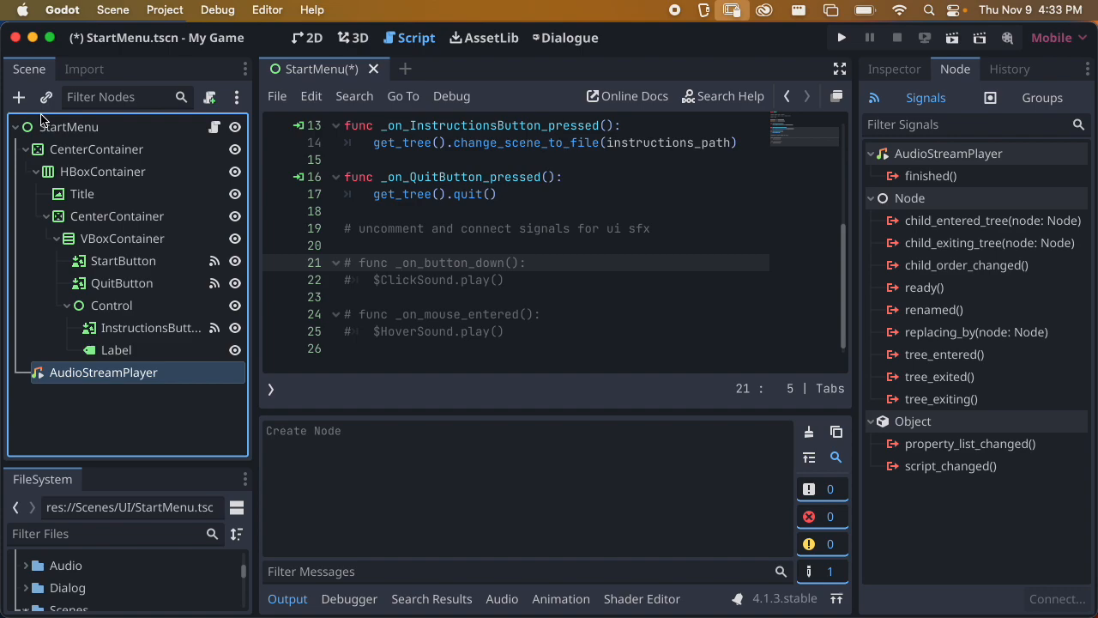
Rename the new AudioStreamPlayer node as HoverSound
{"action": "left_click_drag", "start_coordinate": [380, 280], "coordinate": [451, 279]}
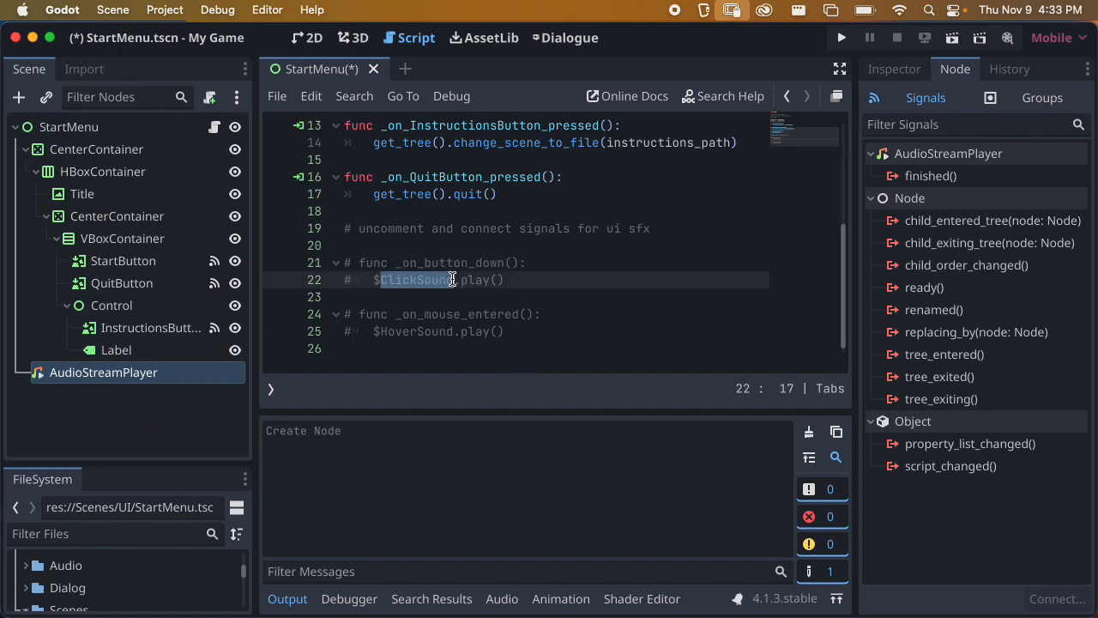
{"action": "left_click", "coordinate": [451, 279]}
{"action": "double_click", "coordinate": [129, 374]}
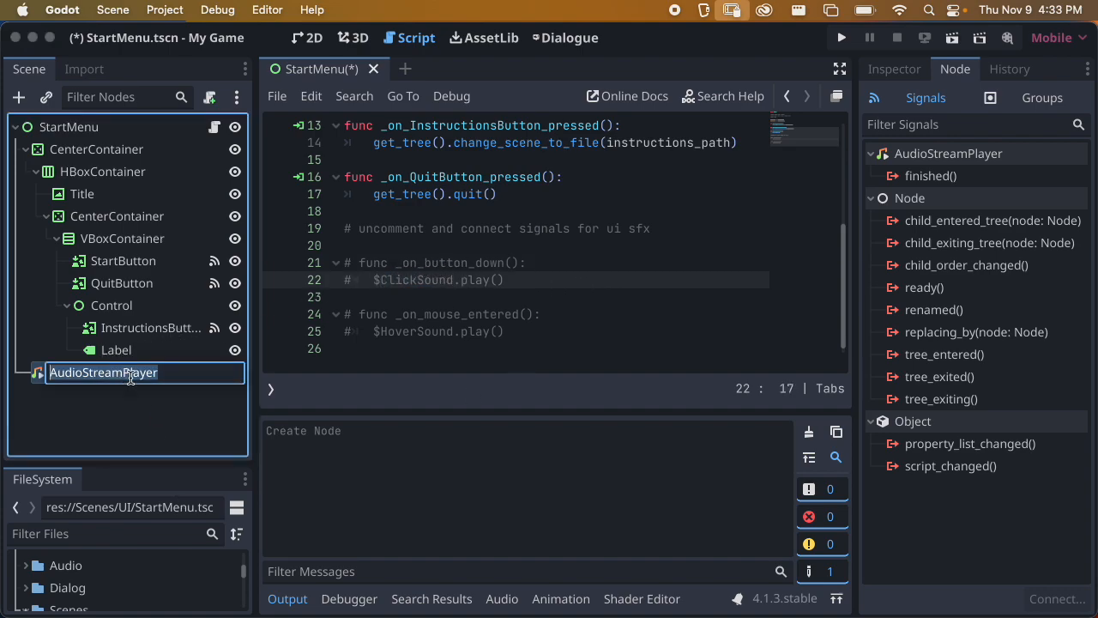
{"action": "type", "text": "HoverSound"}
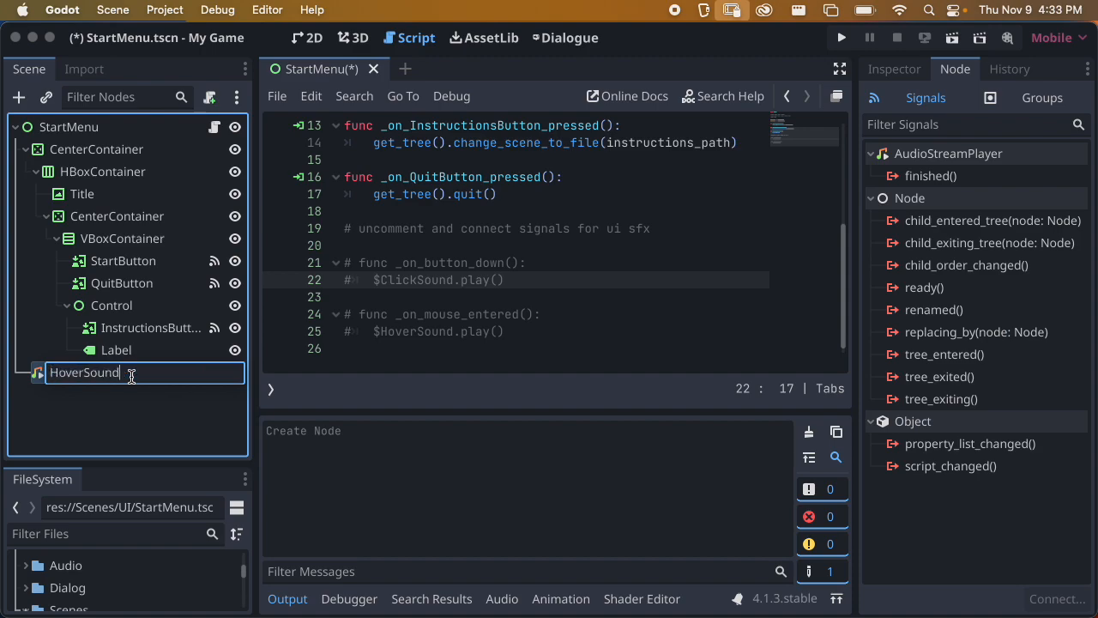
{"action": "key", "text": "Return"}
Uncomment both lines of the _on_mouse_entered function that plays HoverSound, and save the scene
{"action": "left_click", "coordinate": [368, 314]}
{"action": "left_click", "coordinate": [396, 314]}
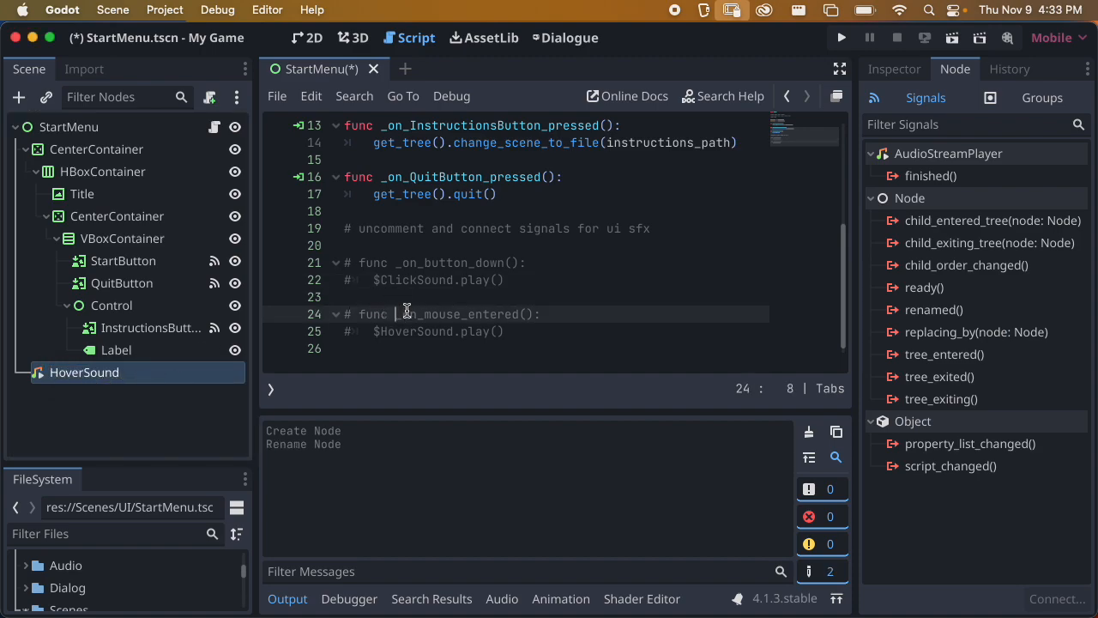
{"action": "key", "text": "super+k"}
{"action": "key", "text": "Down"}
{"action": "key", "text": "super+k"}
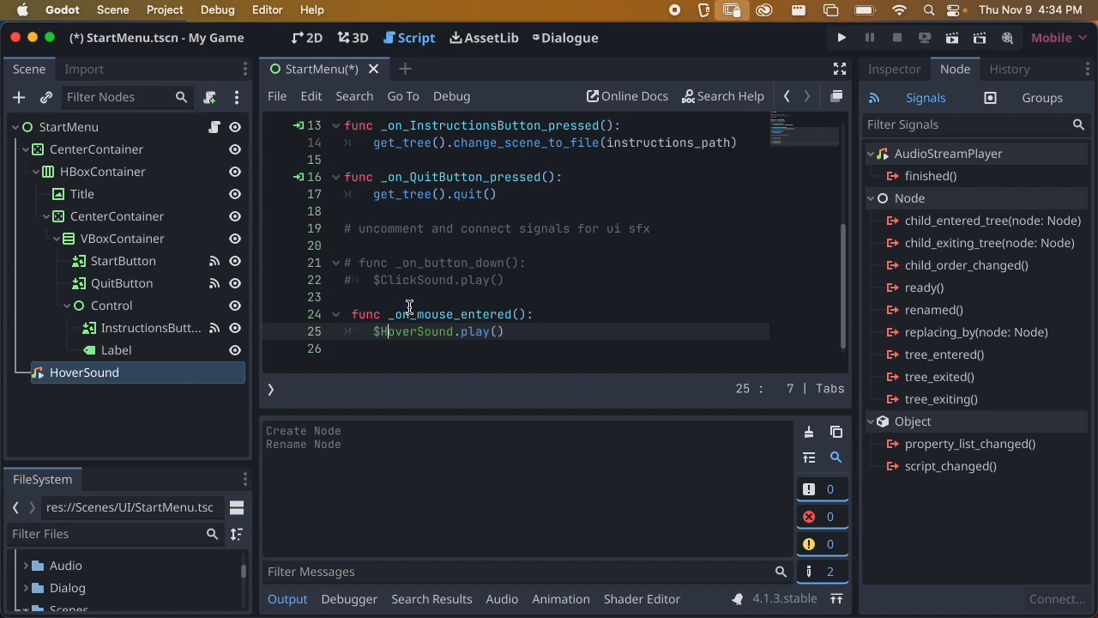
{"action": "key", "text": "super+s"}
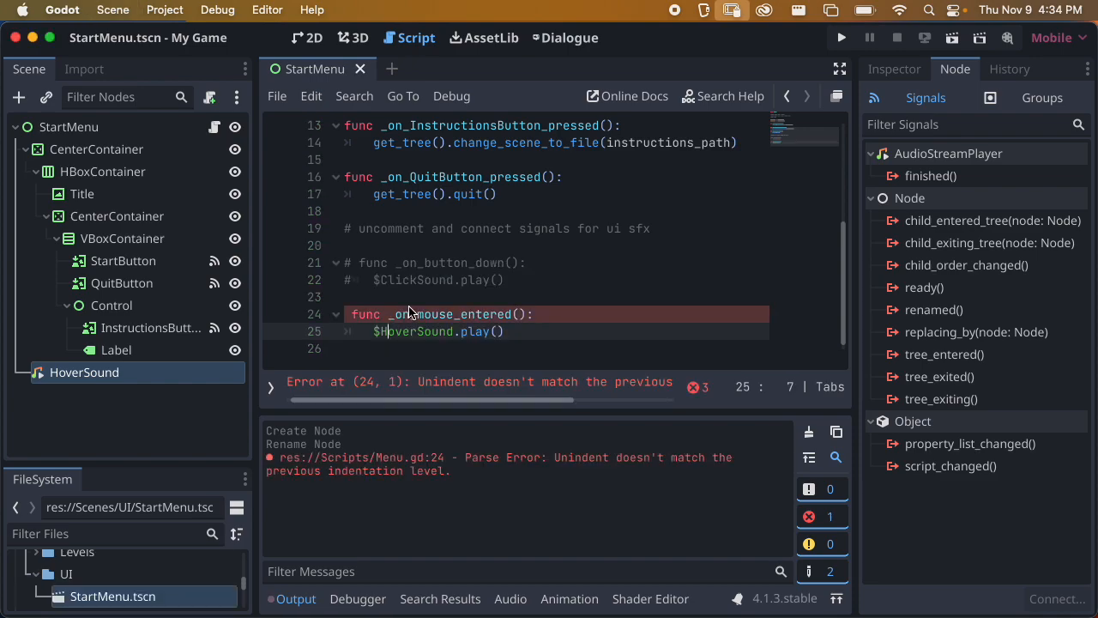
Clear the output log and remove the stray space before func _on_mouse_entered() on line 24
{"action": "left_click", "coordinate": [355, 315]}
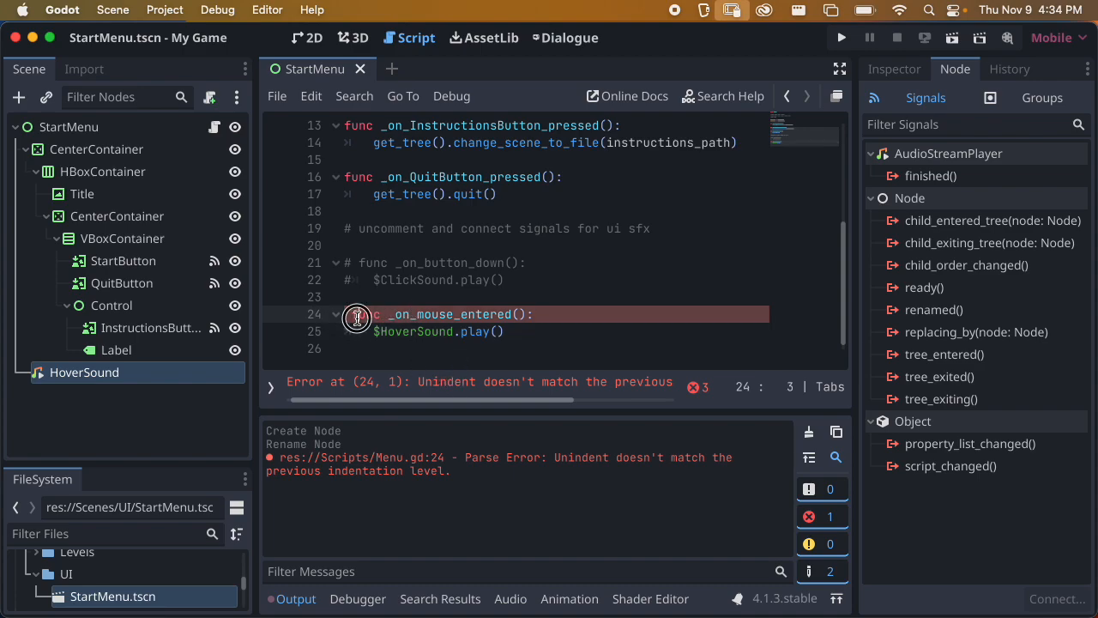
{"action": "left_click_drag", "start_coordinate": [436, 401], "coordinate": [400, 385]}
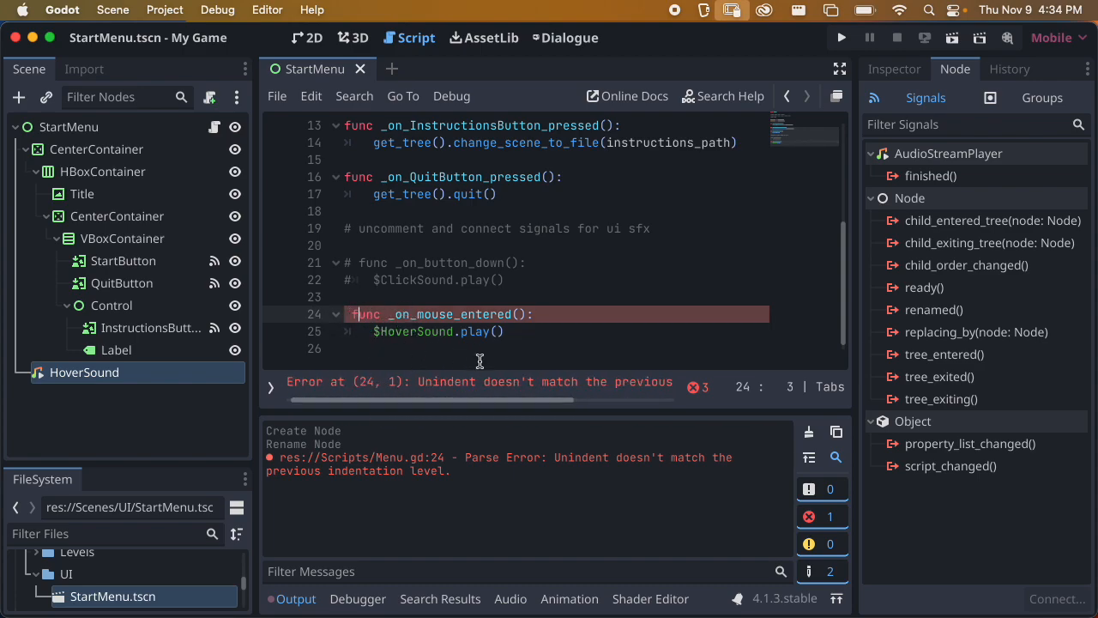
{"action": "left_click", "coordinate": [808, 432]}
{"action": "left_click", "coordinate": [388, 314]}
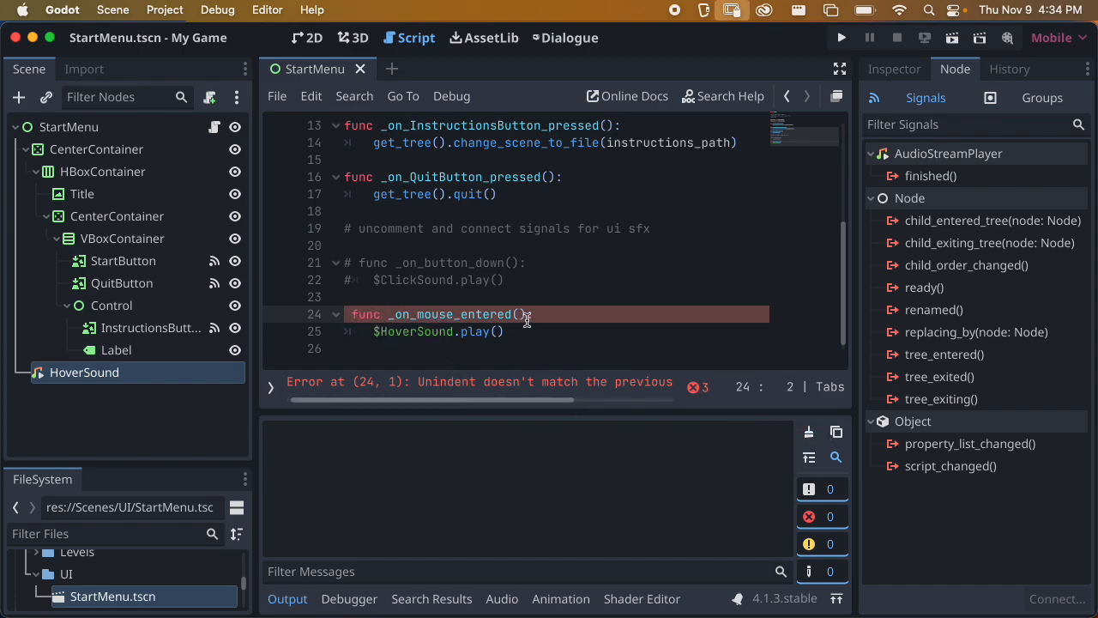
{"action": "key", "text": "BackSpace"}
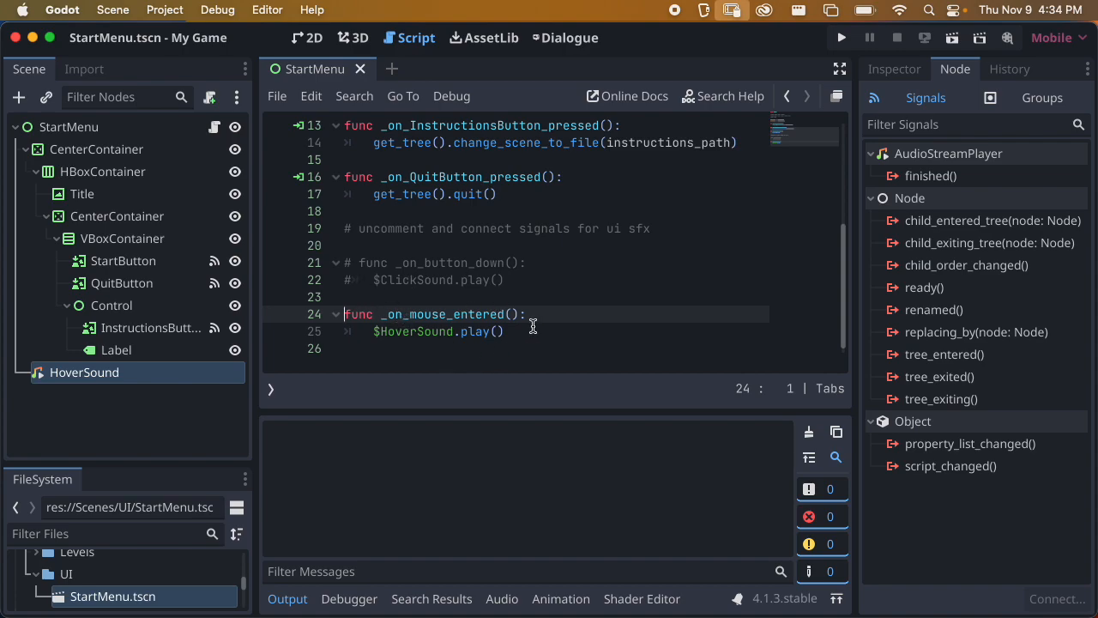
Connect StartButton's mouse_entered signal to StartMenu's existing _on_mouse_entered method
{"action": "left_click", "coordinate": [146, 268]}
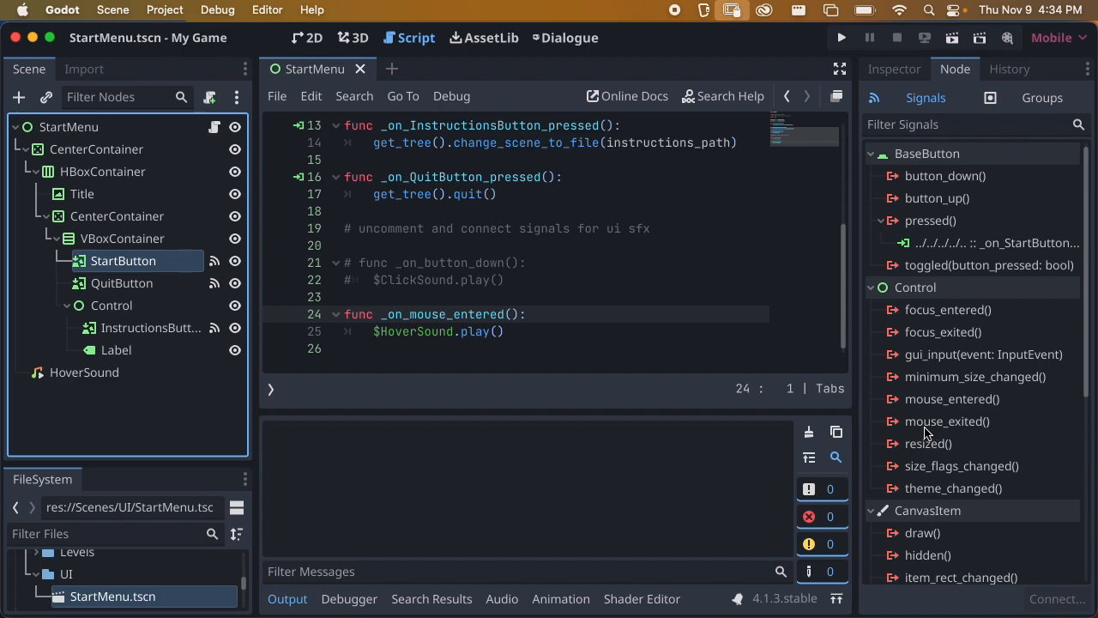
{"action": "double_click", "coordinate": [936, 401]}
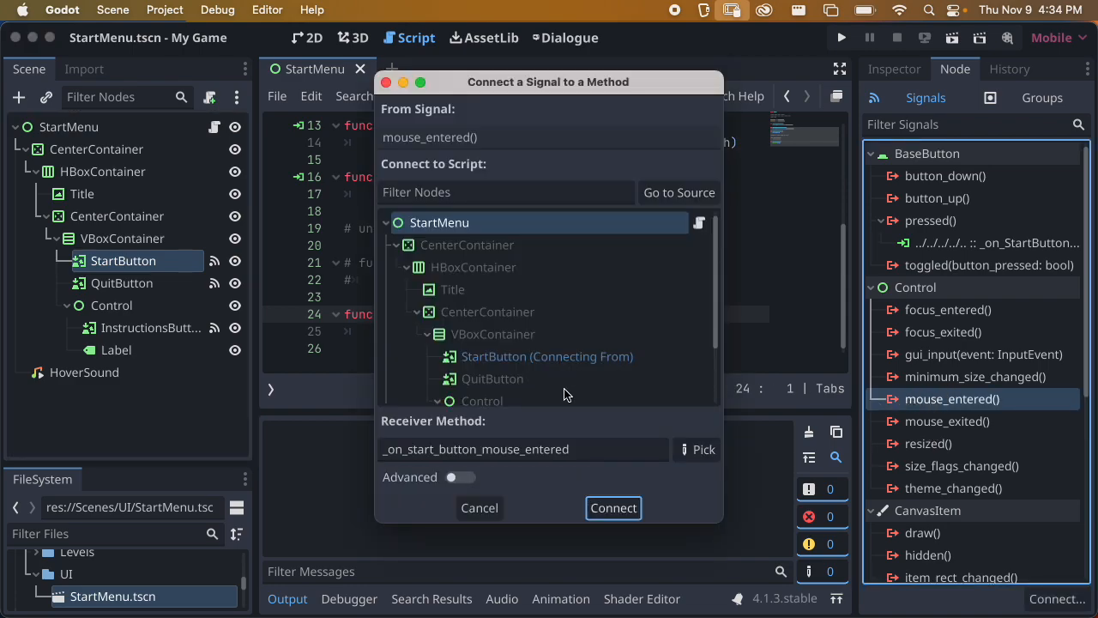
{"action": "left_click", "coordinate": [699, 448]}
{"action": "left_click", "coordinate": [483, 191]}
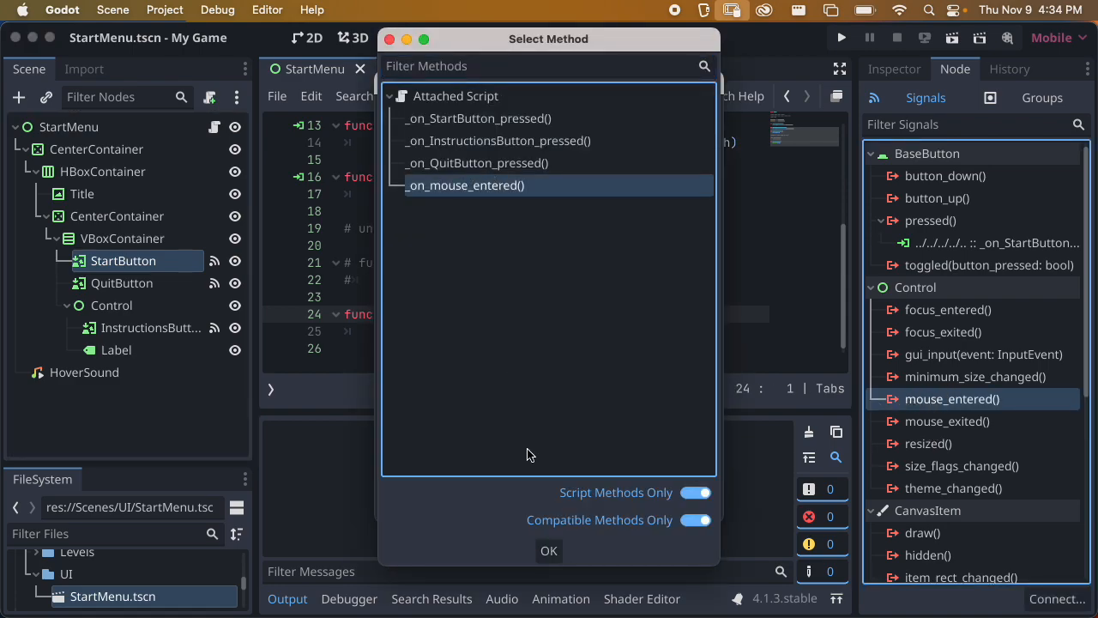
{"action": "left_click", "coordinate": [548, 550]}
{"action": "left_click", "coordinate": [614, 508]}
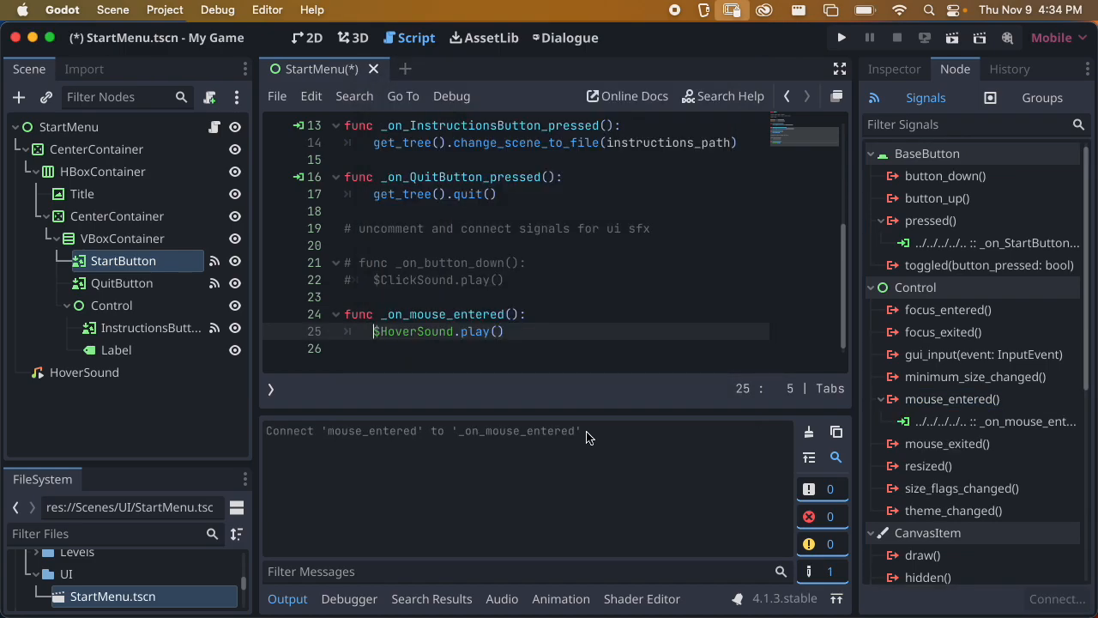
Connect QuitButton's mouse_entered signal to the existing _on_mouse_entered method on StartMenu
{"action": "left_click", "coordinate": [150, 284]}
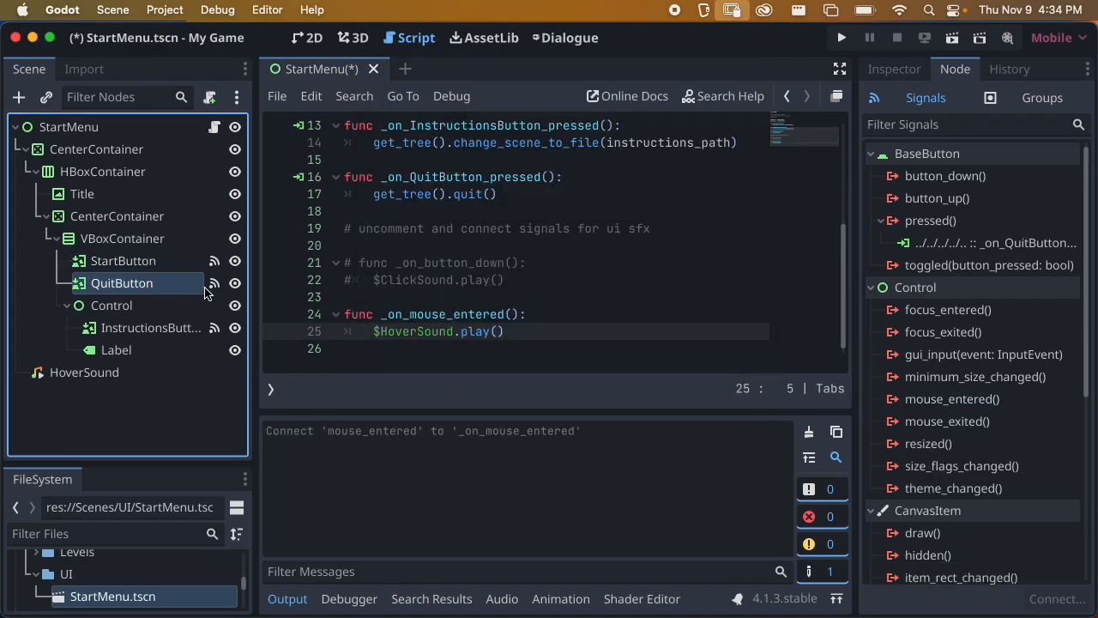
{"action": "left_click", "coordinate": [952, 399]}
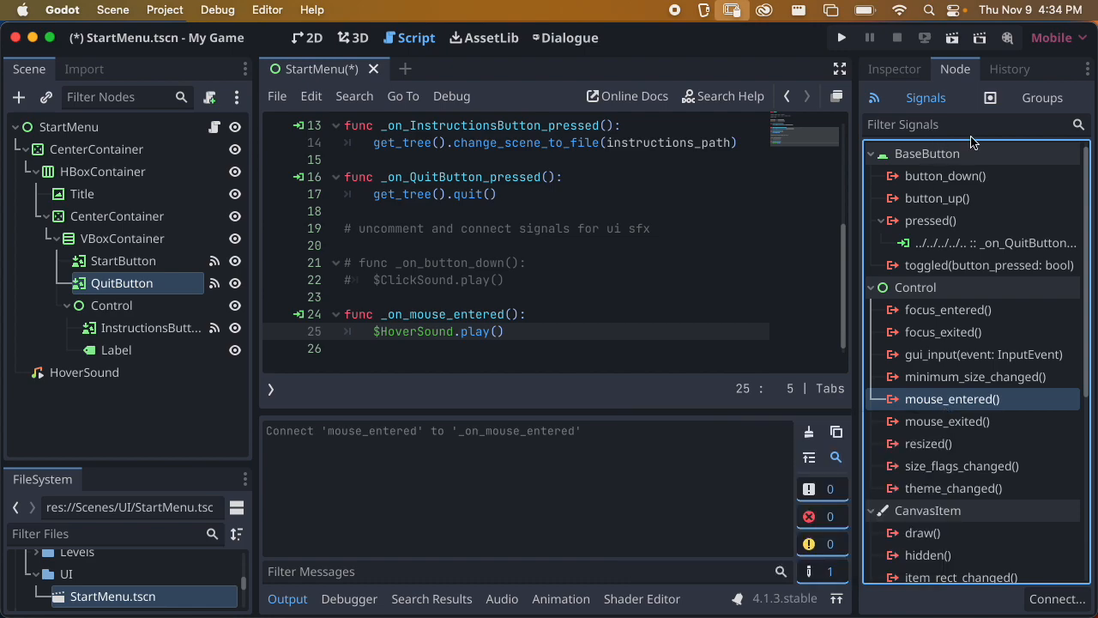
{"action": "double_click", "coordinate": [967, 400]}
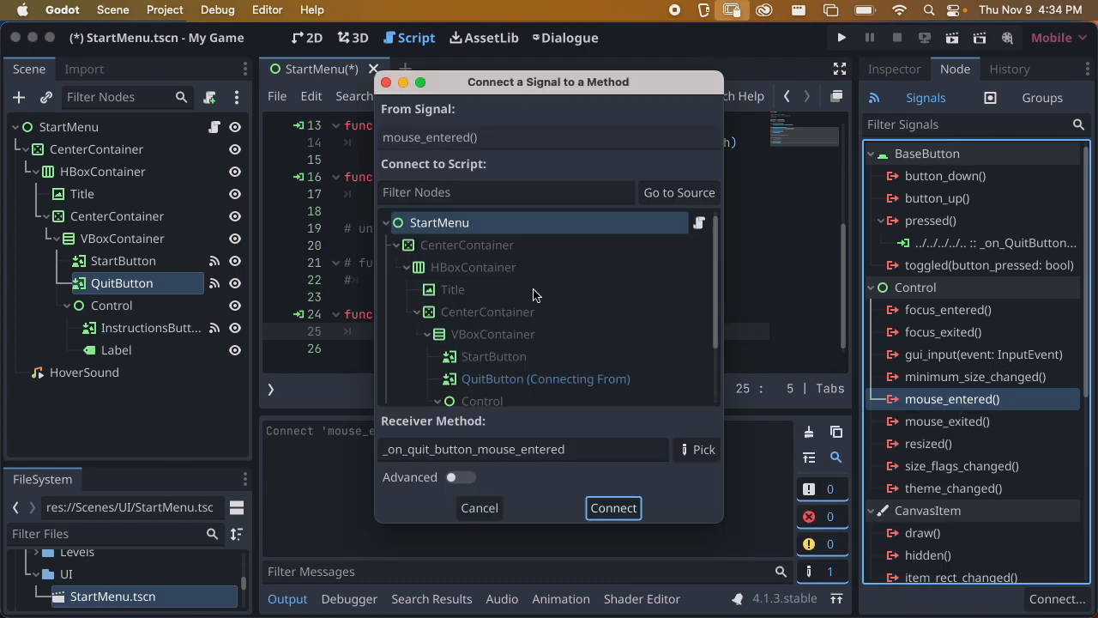
{"action": "scroll", "coordinate": [536, 290], "scroll_direction": "down", "scroll_amount": 3}
{"action": "scroll", "coordinate": [542, 296], "scroll_direction": "up", "scroll_amount": 3}
{"action": "left_click", "coordinate": [691, 449]}
{"action": "left_click", "coordinate": [455, 185]}
{"action": "left_click", "coordinate": [549, 551]}
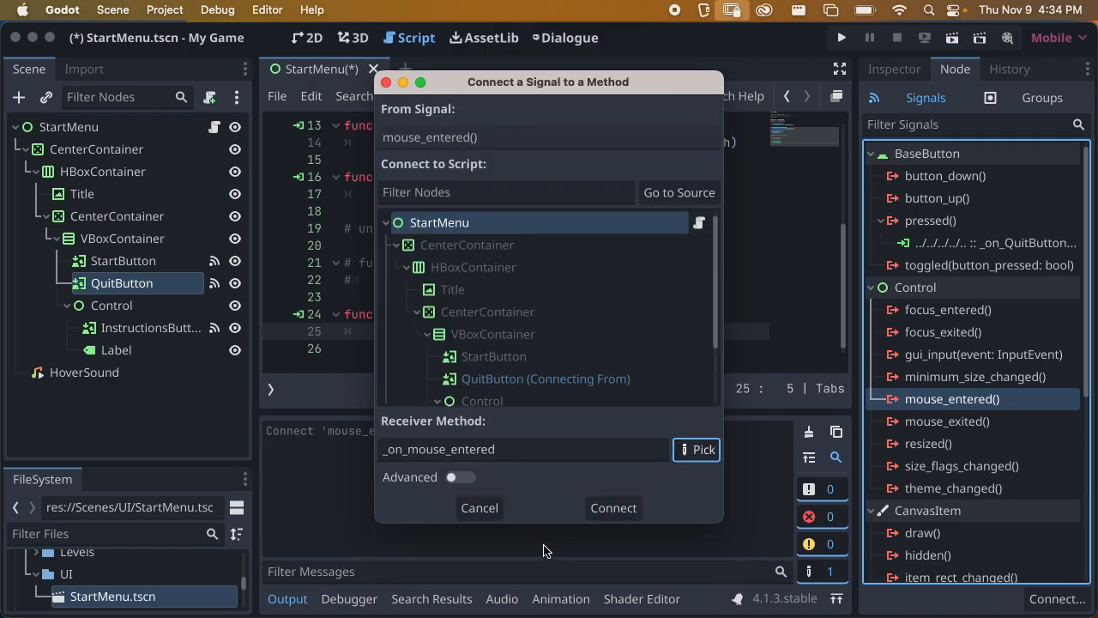
{"action": "left_click", "coordinate": [626, 508]}
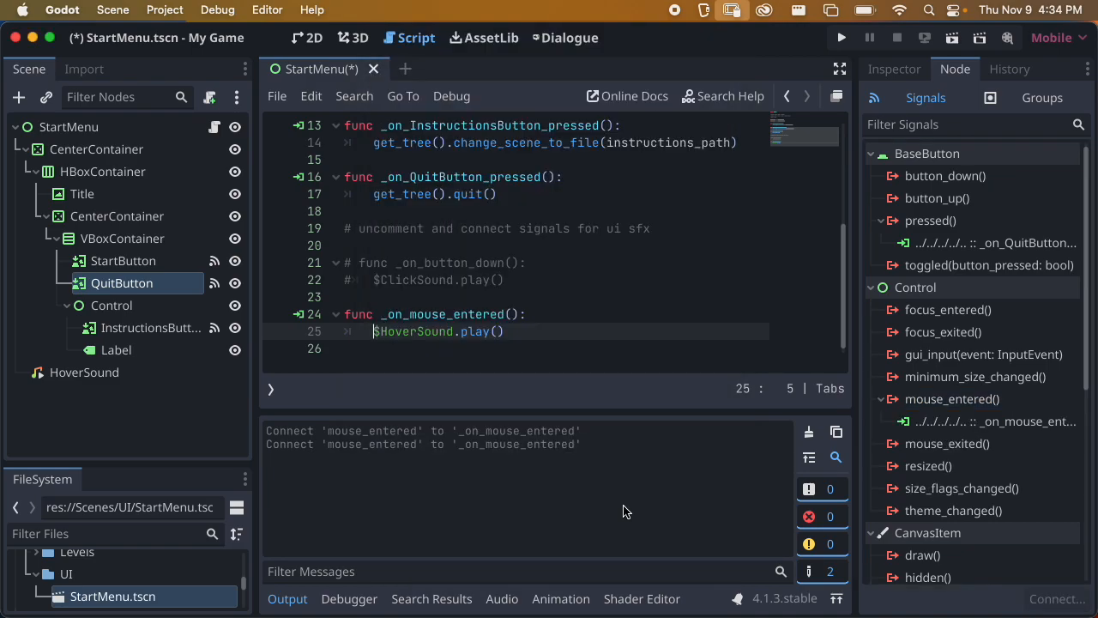
Connect InstructionsButton's mouse_entered signal to the existing _on_mouse_entered method on StartMenu
{"action": "left_click", "coordinate": [147, 328]}
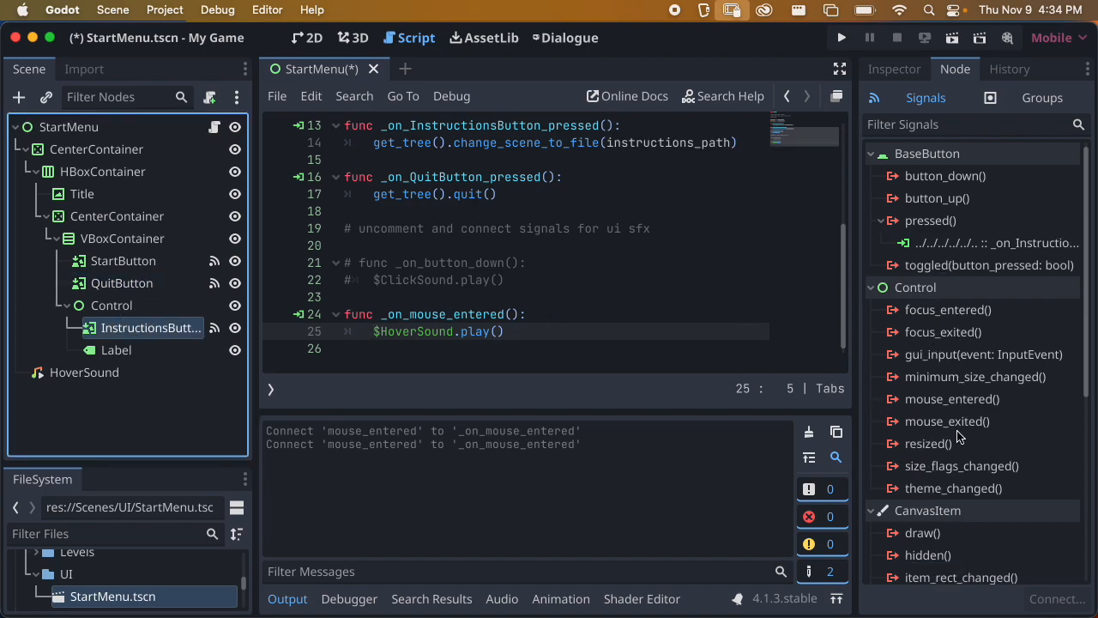
{"action": "double_click", "coordinate": [952, 399]}
{"action": "scroll", "coordinate": [520, 307], "scroll_direction": "down", "scroll_amount": 2}
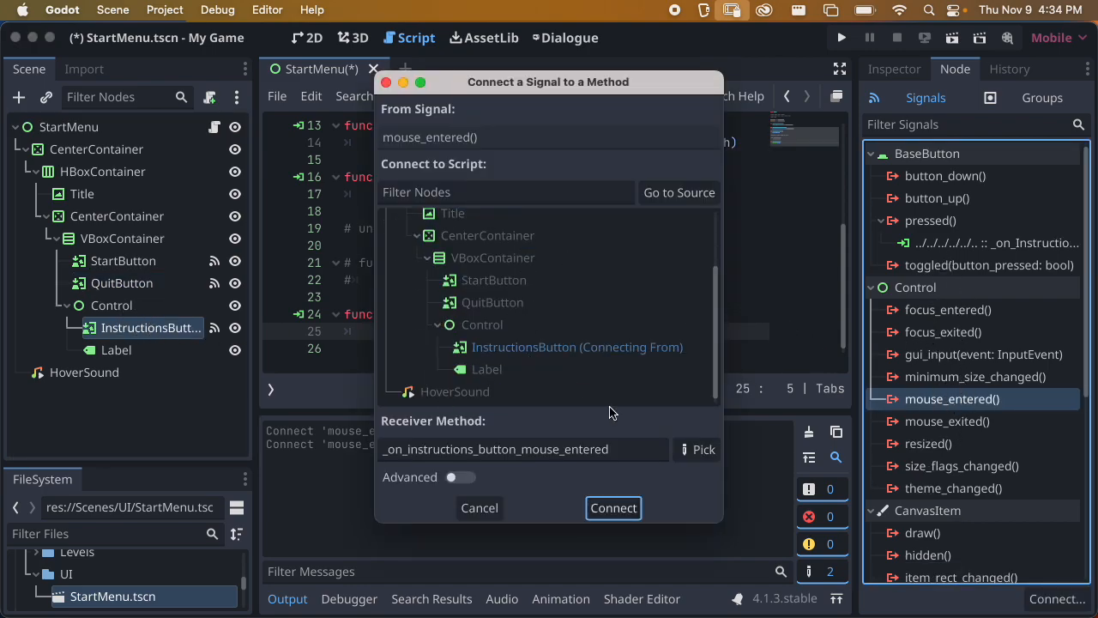
{"action": "left_click", "coordinate": [703, 448]}
{"action": "left_click", "coordinate": [494, 193]}
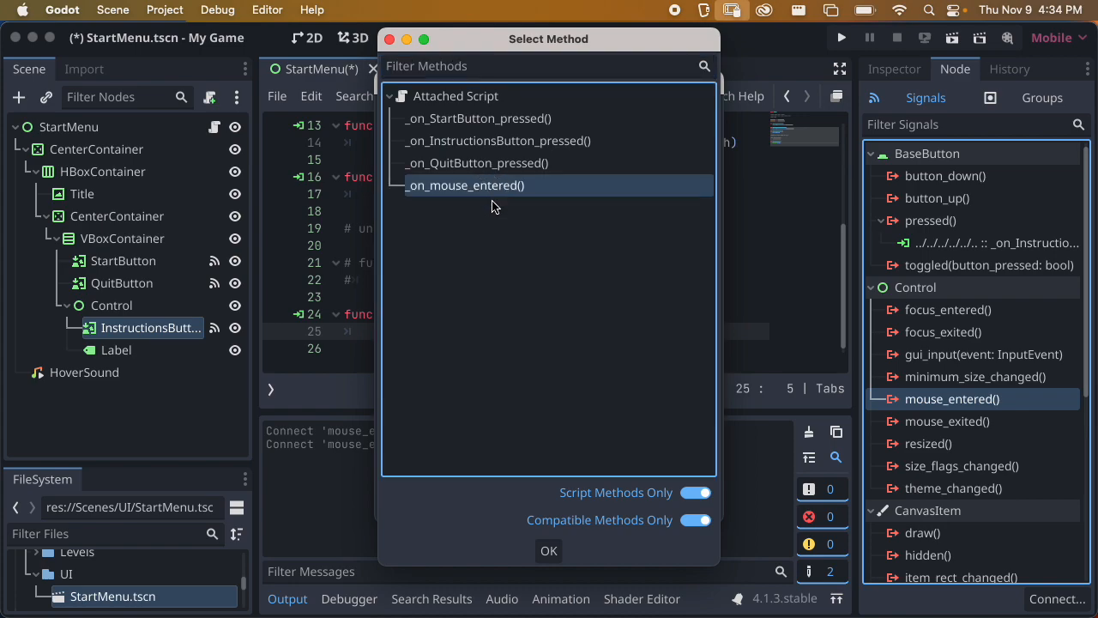
{"action": "left_click", "coordinate": [558, 547]}
{"action": "left_click", "coordinate": [626, 509]}
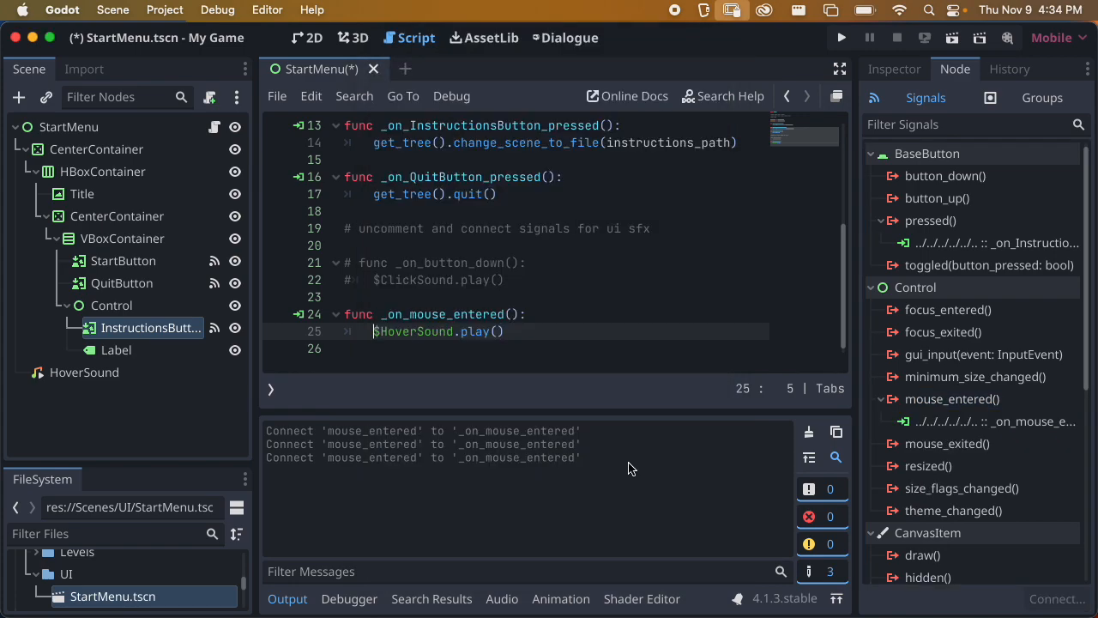
Show HoverSound's properties, enlarge the FileSystem dock, collapse the Scenes folder and expand the Audio folder
{"action": "left_click", "coordinate": [154, 367]}
{"action": "left_click", "coordinate": [894, 70]}
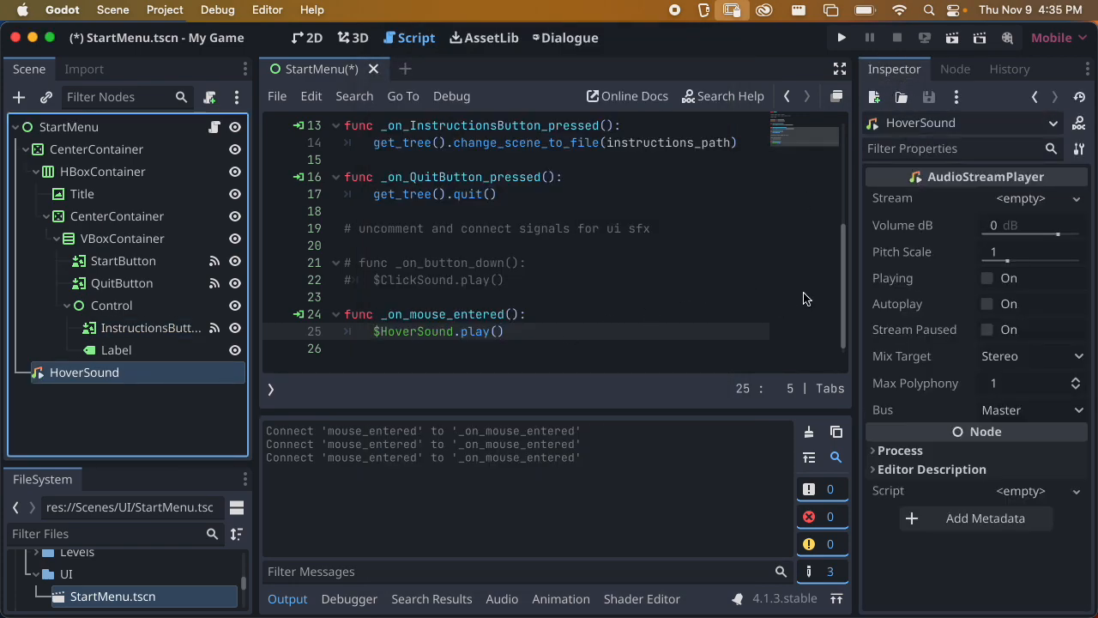
{"action": "left_click_drag", "start_coordinate": [112, 464], "coordinate": [128, 247]}
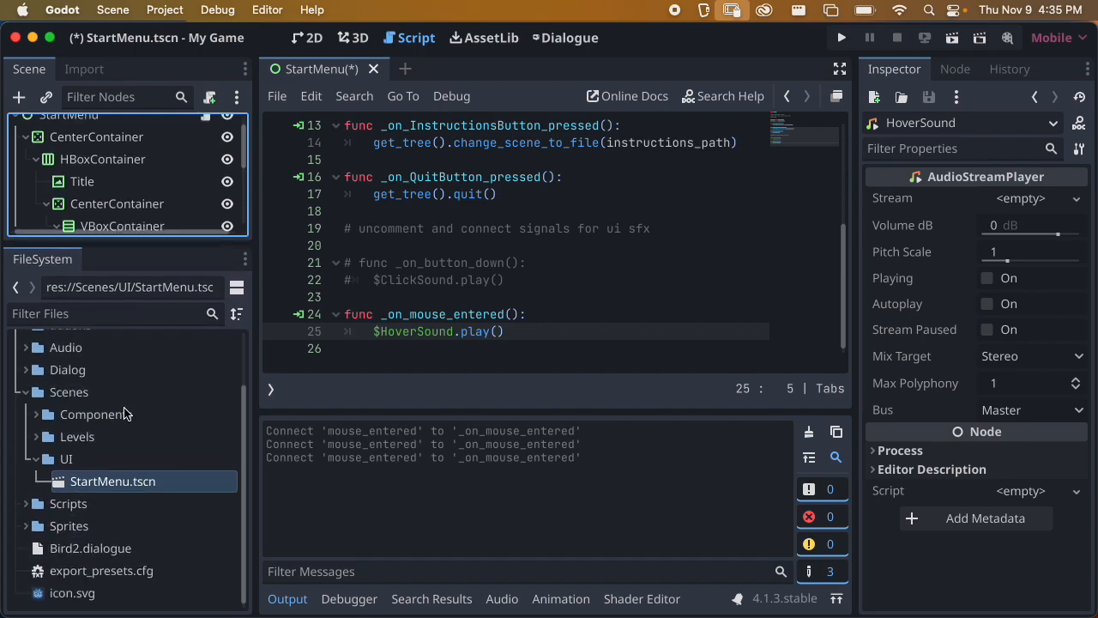
{"action": "left_click", "coordinate": [27, 392]}
{"action": "left_click", "coordinate": [27, 407]}
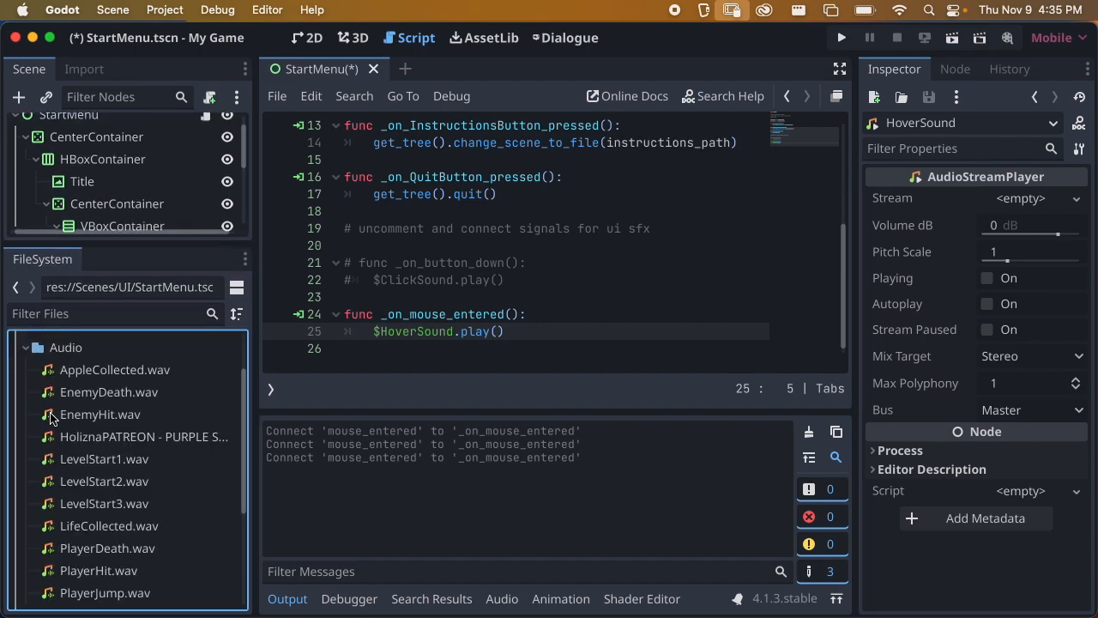
Load PlayerLand.wav from the res://Audio folder as HoverSound's stream
{"action": "left_click", "coordinate": [1021, 200]}
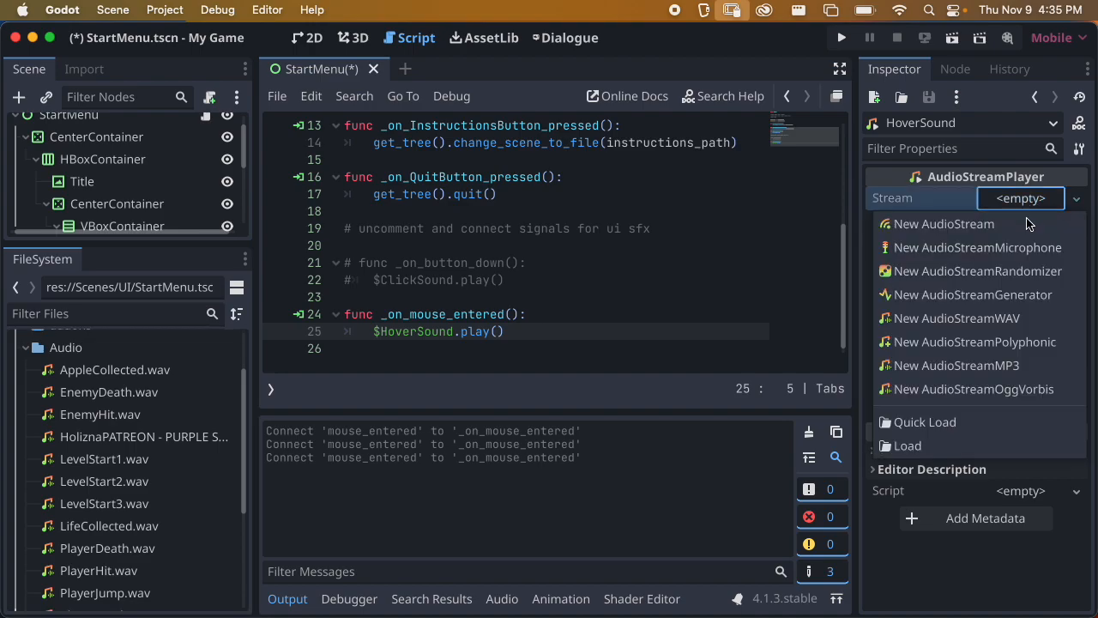
{"action": "left_click", "coordinate": [956, 446]}
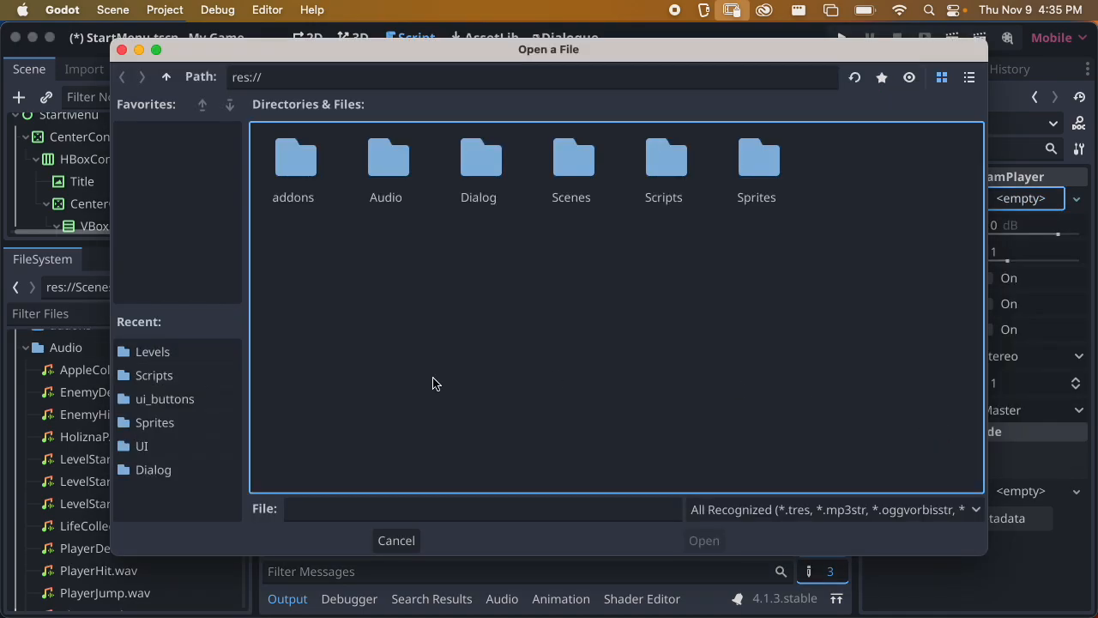
{"action": "double_click", "coordinate": [369, 160]}
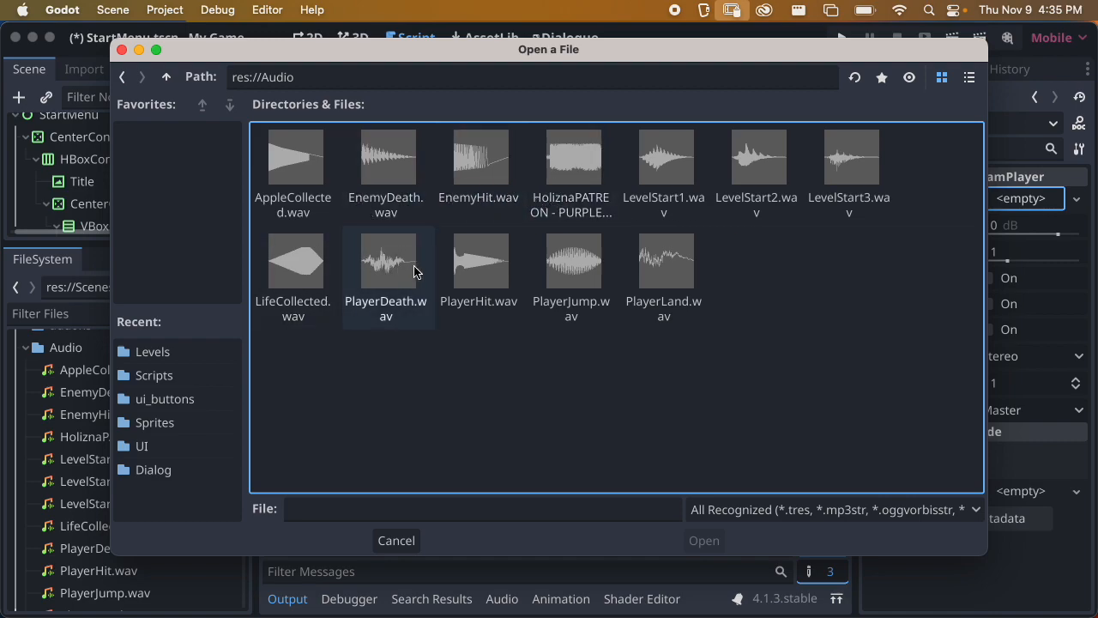
{"action": "left_click", "coordinate": [660, 273]}
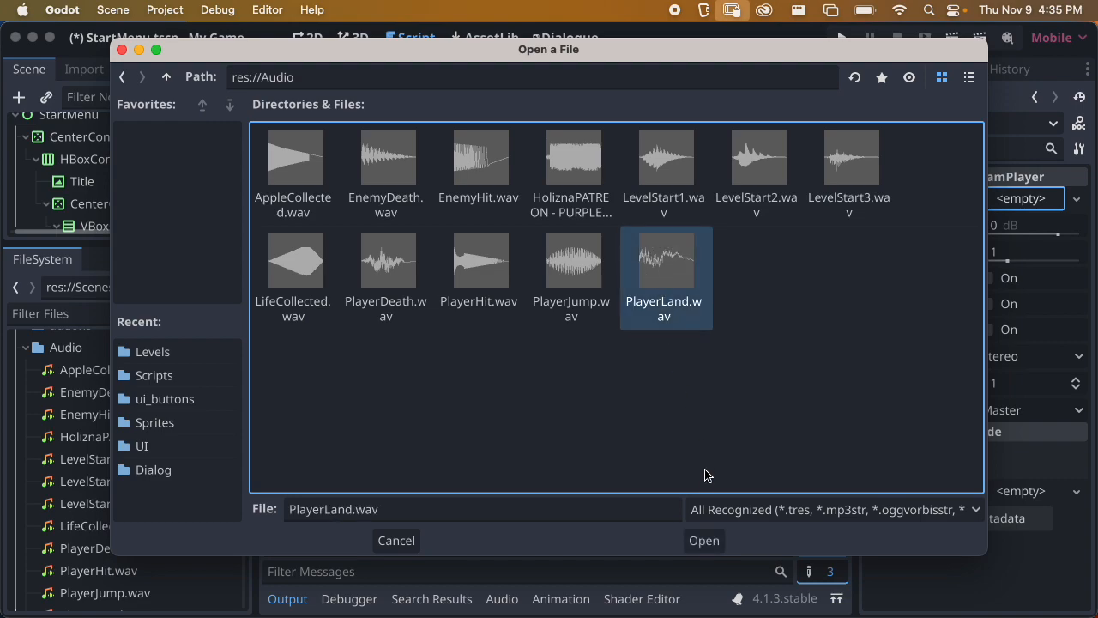
{"action": "left_click", "coordinate": [704, 540]}
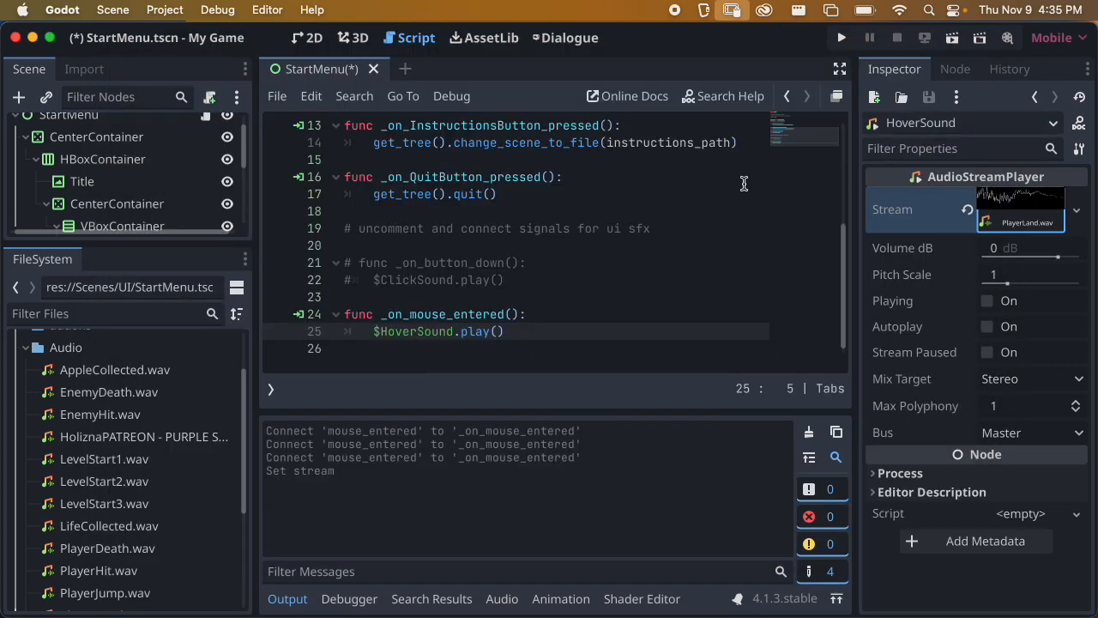
Run the current scene to test the buttons' hover sound, then collapse the Audio folder and clear the output log
{"action": "left_click", "coordinate": [947, 38]}
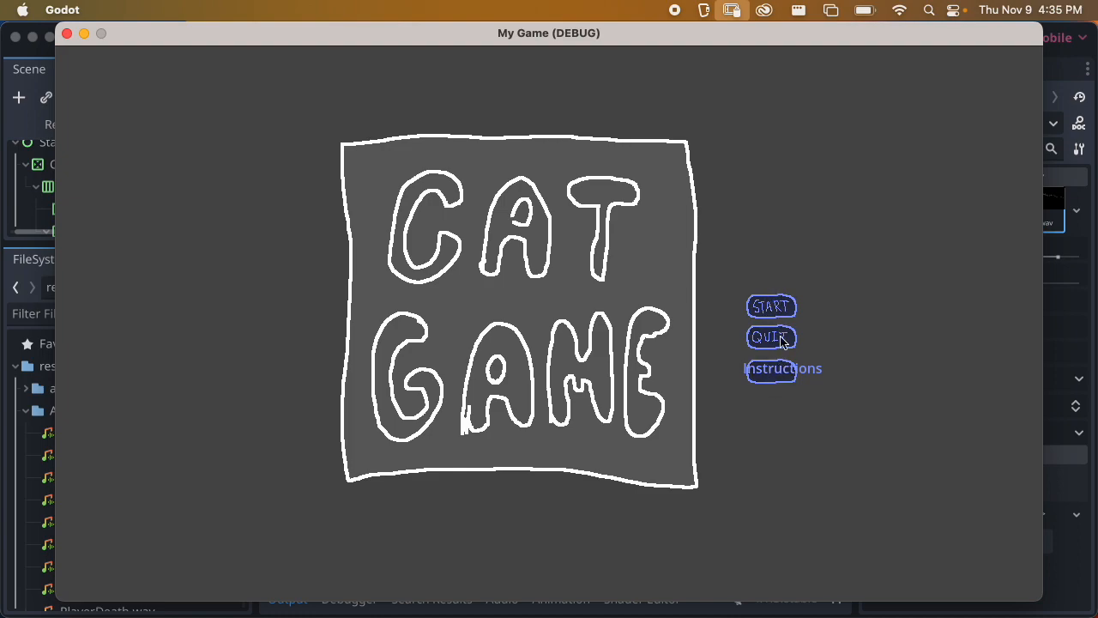
{"action": "left_click", "coordinate": [67, 35]}
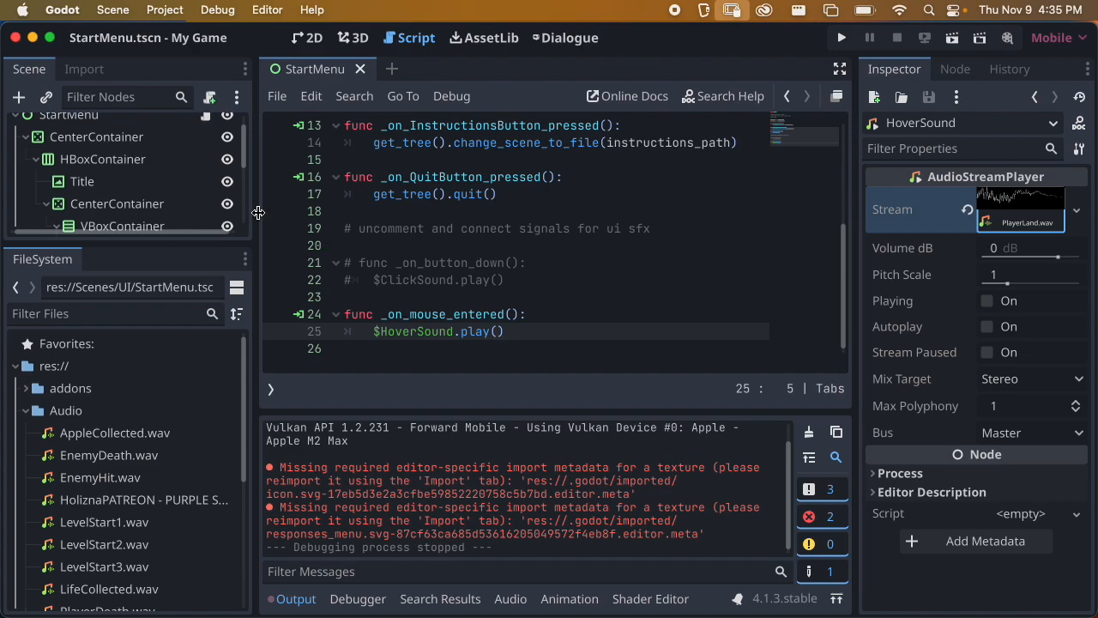
{"action": "left_click", "coordinate": [27, 410]}
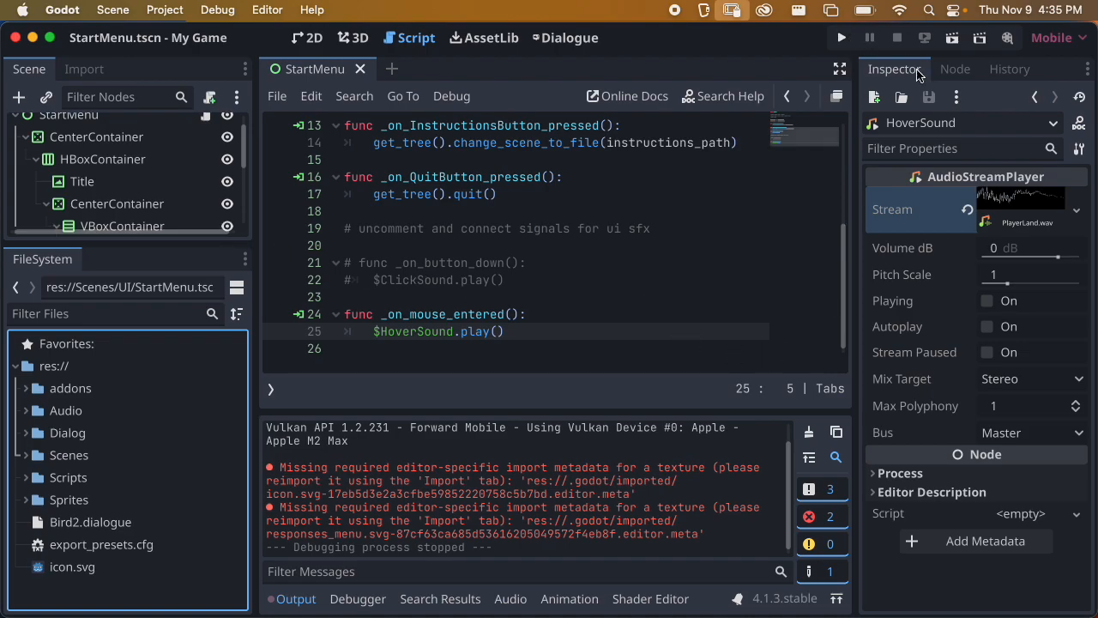
{"action": "left_click", "coordinate": [808, 431]}
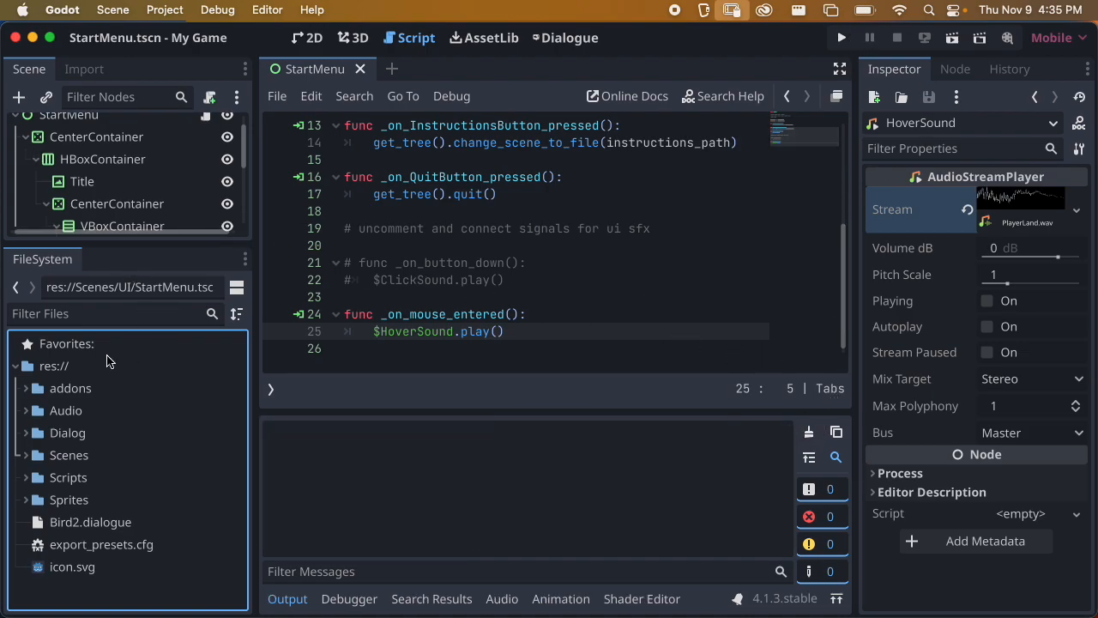
Duplicate StartMenu.tscn in the Scenes/UI folder as Instructions.tscn
{"action": "left_click", "coordinate": [26, 455]}
{"action": "scroll", "coordinate": [105, 487], "scroll_direction": "down", "scroll_amount": 2}
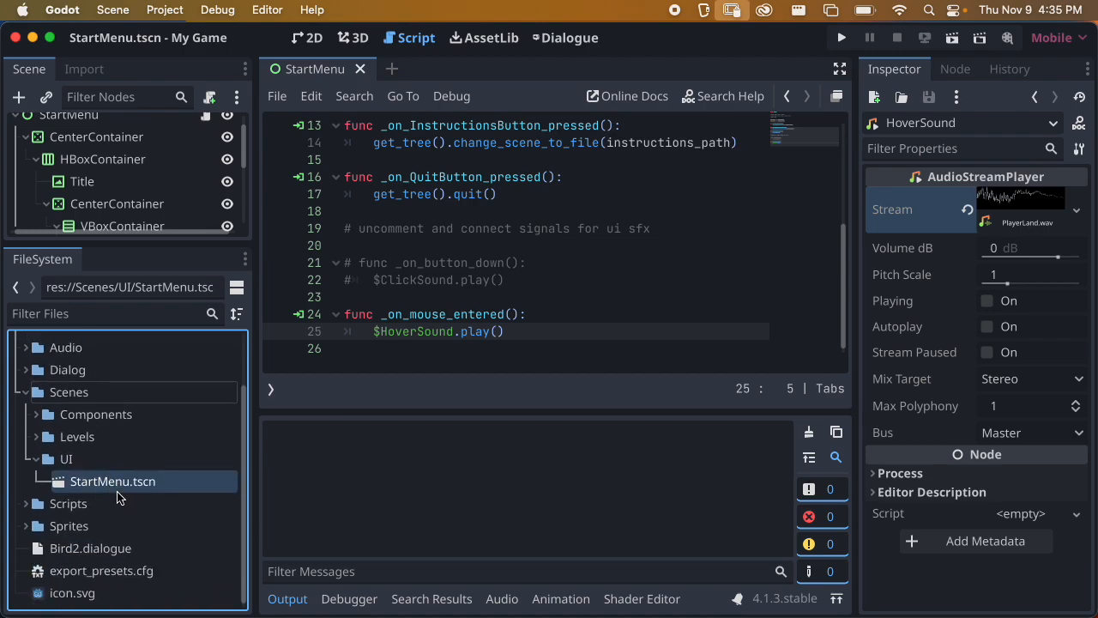
{"action": "key", "text": "super+d"}
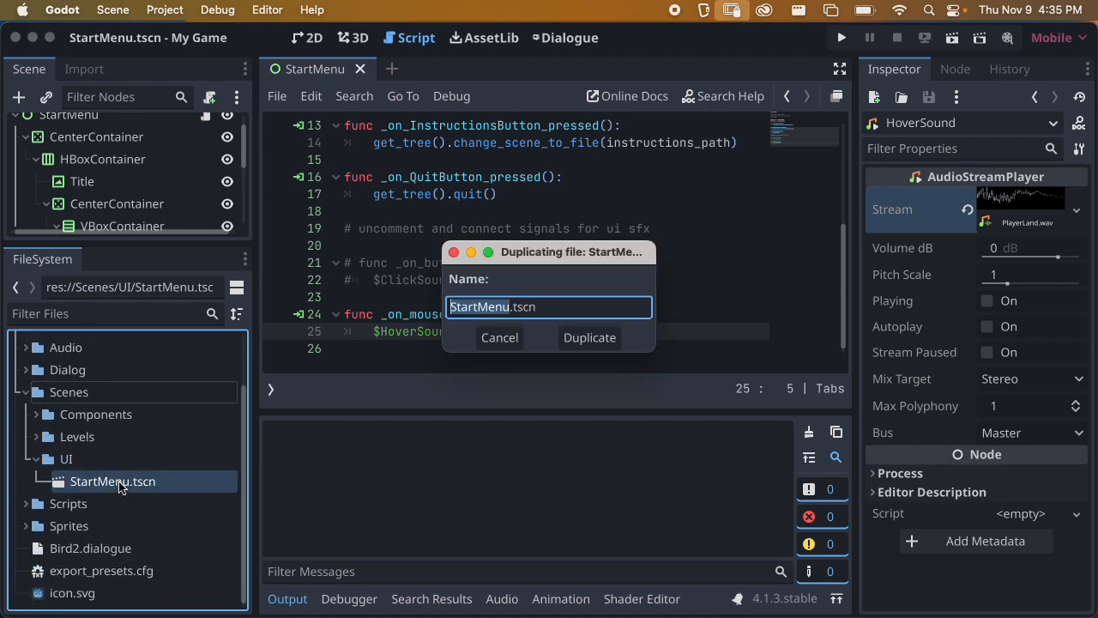
{"action": "type", "text": "Instructions"}
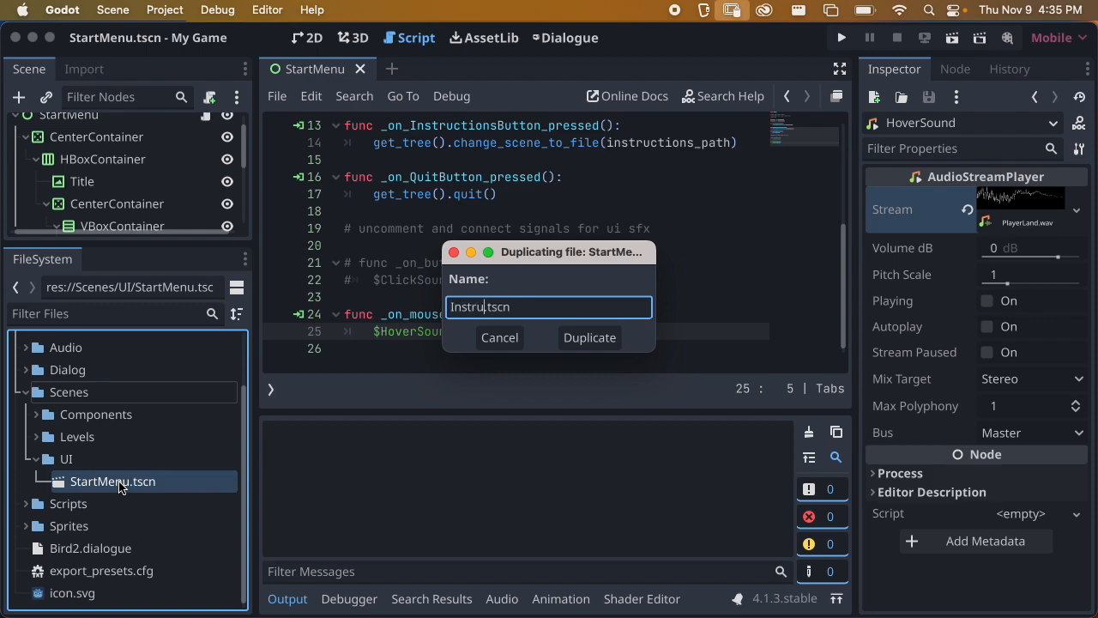
{"action": "key", "text": "Return"}
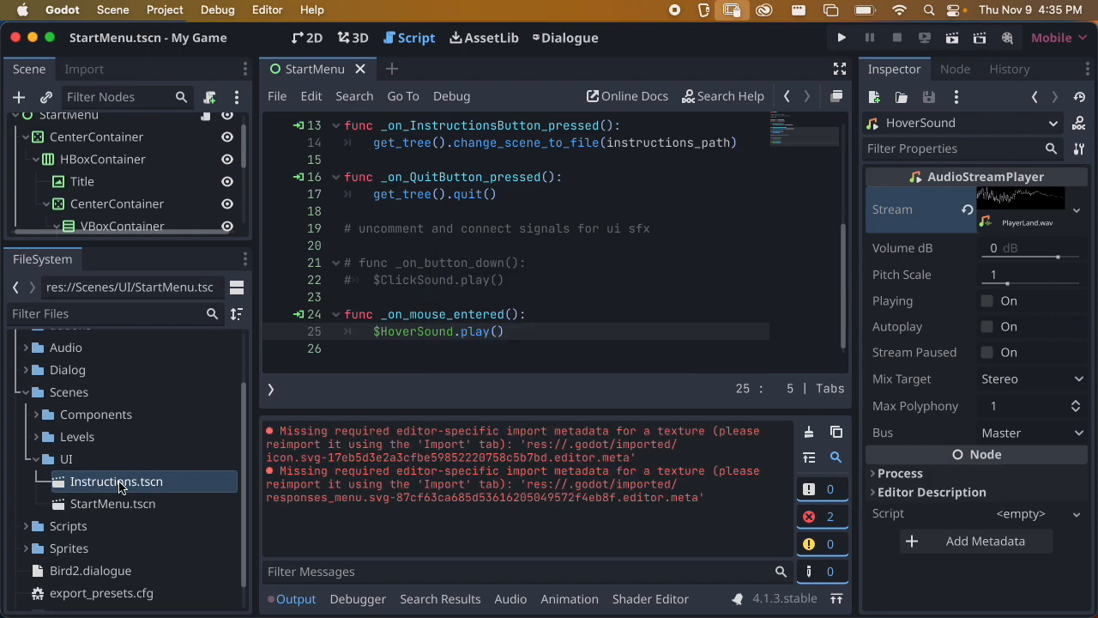
Open Instructions.tscn in the 2D view, enlarge the Scene dock and select the CAT GAME title image
{"action": "double_click", "coordinate": [106, 482]}
{"action": "left_click_drag", "start_coordinate": [144, 244], "coordinate": [189, 470]}
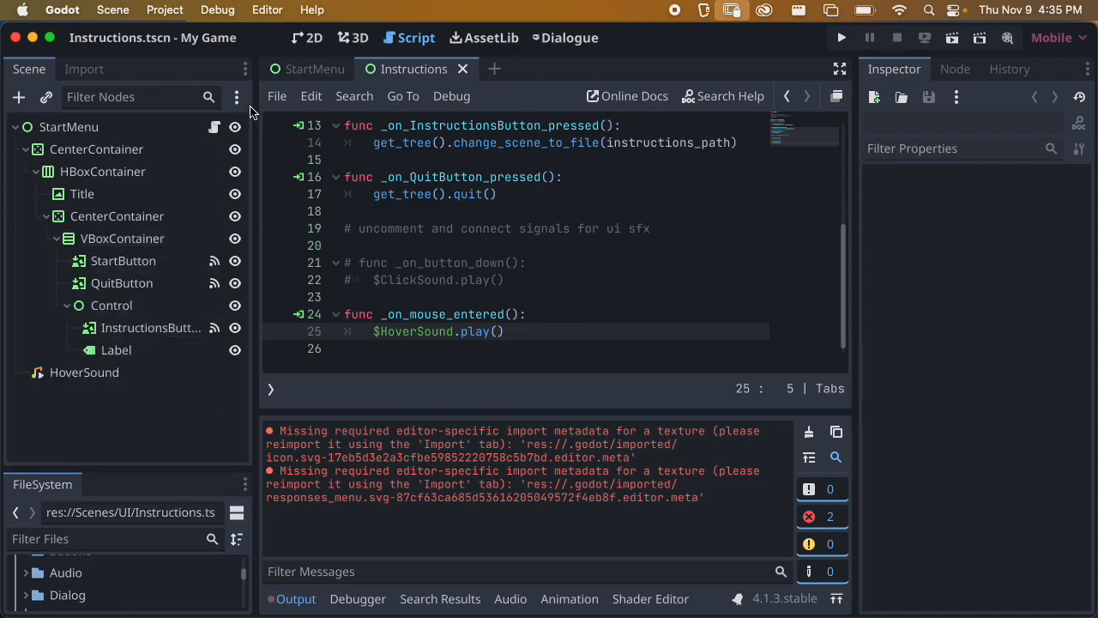
{"action": "left_click", "coordinate": [314, 43]}
{"action": "scroll", "coordinate": [515, 294], "scroll_direction": "up", "scroll_amount": 3}
{"action": "left_click", "coordinate": [433, 275]}
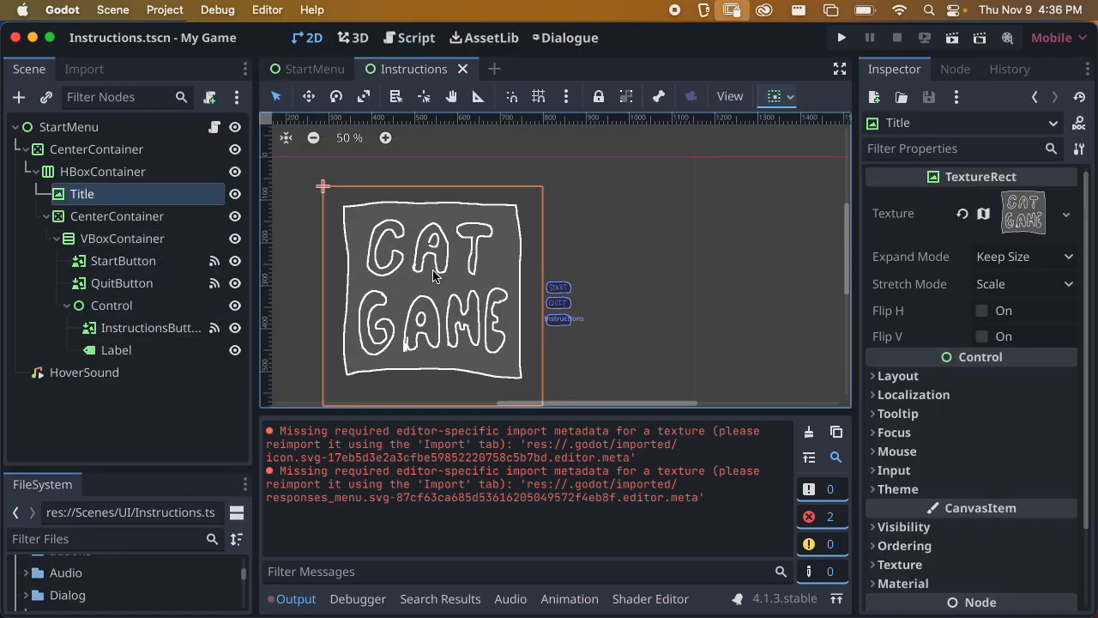
{"action": "scroll", "coordinate": [388, 251], "scroll_direction": "down", "scroll_amount": 4}
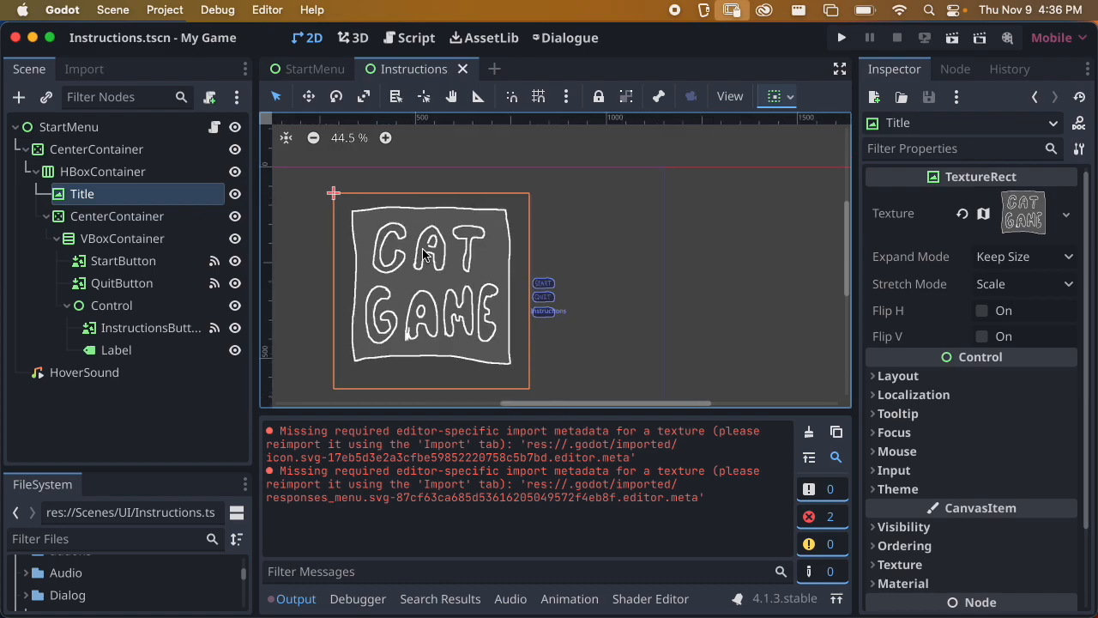
Rename both the StartMenu root node and the Title node to Instructions
{"action": "double_click", "coordinate": [86, 129]}
{"action": "type", "text": "In"}
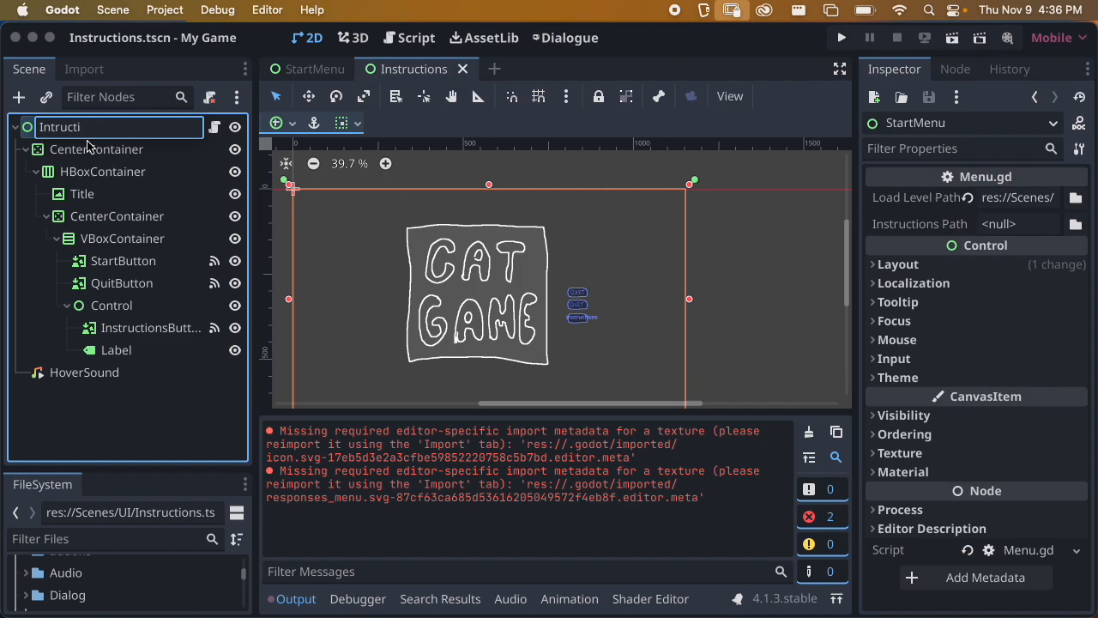
{"action": "type", "text": "structions"}
{"action": "key", "text": "Return"}
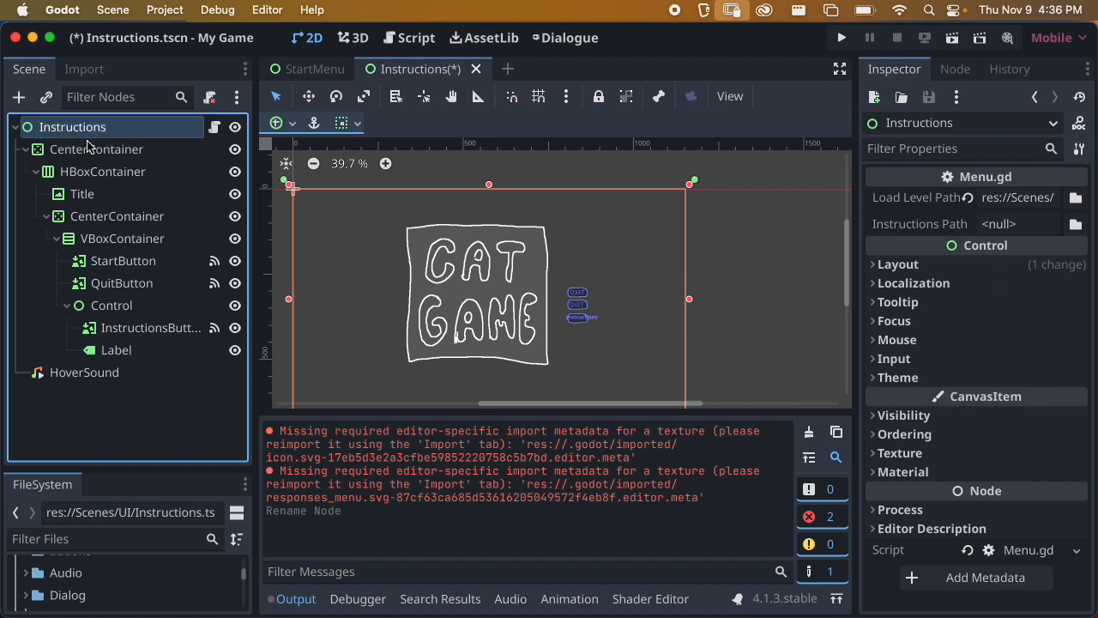
{"action": "left_click", "coordinate": [82, 194]}
{"action": "left_click", "coordinate": [85, 194]}
{"action": "type", "text": "In"}
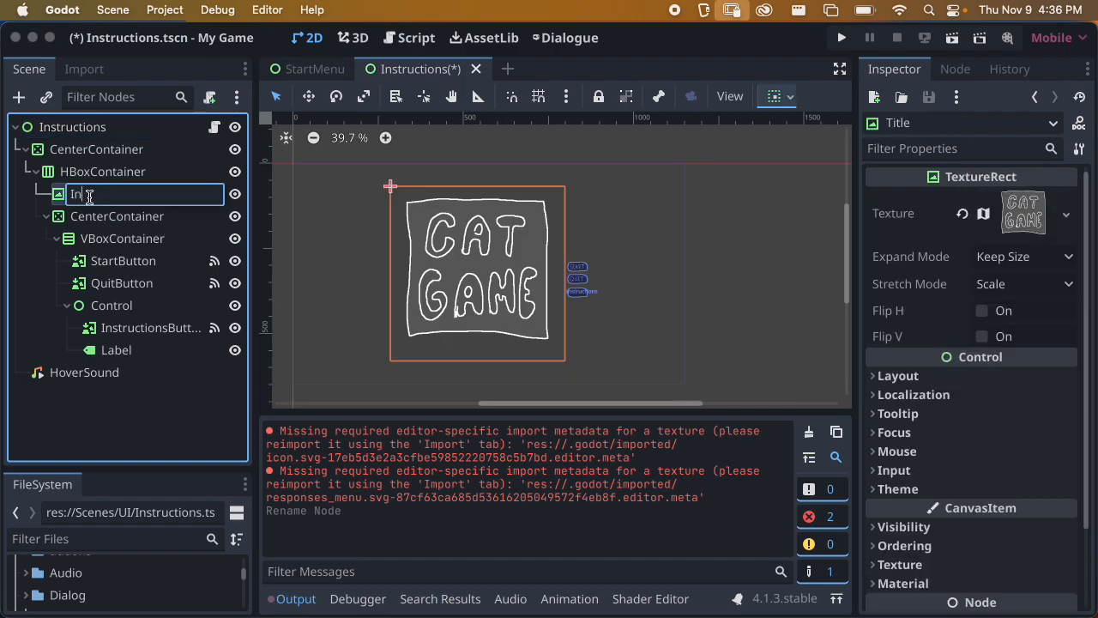
{"action": "type", "text": "structions"}
{"action": "key", "text": "Return"}
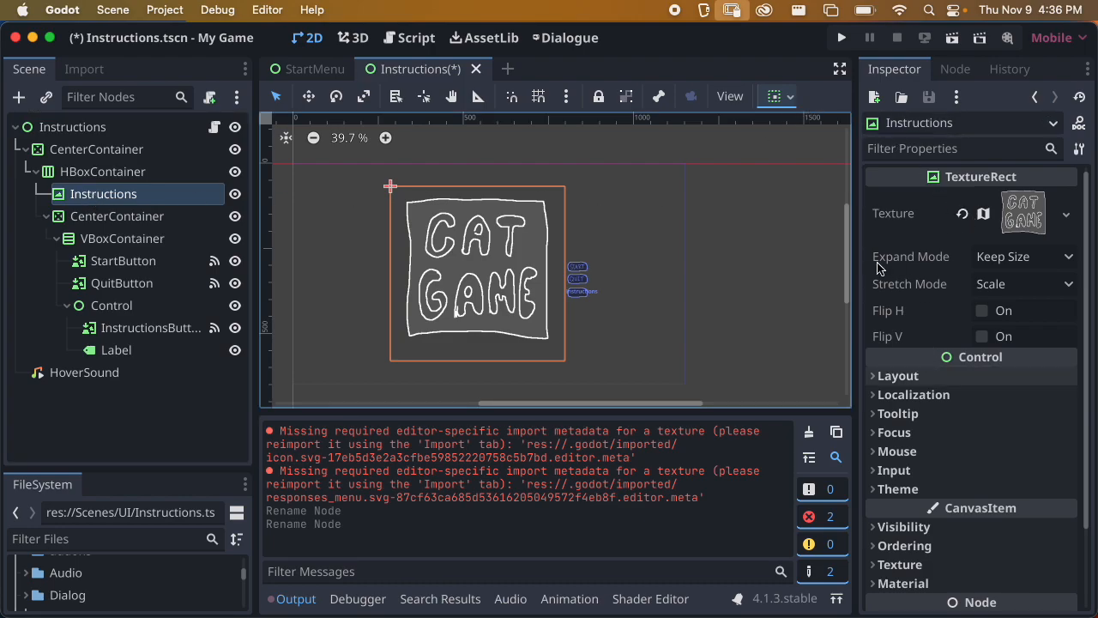
Set the atlas region's y to 512 px for the Instructions image's texture and save the scene
{"action": "scroll", "coordinate": [956, 286], "scroll_direction": "down", "scroll_amount": 2}
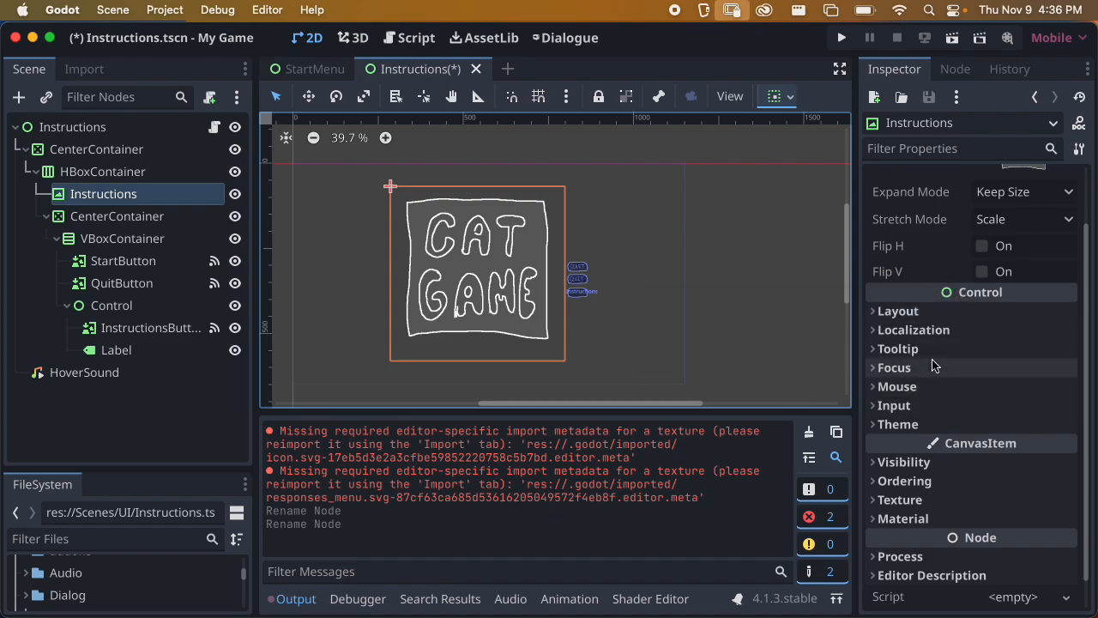
{"action": "scroll", "coordinate": [1039, 190], "scroll_direction": "up", "scroll_amount": 2}
{"action": "left_click", "coordinate": [1028, 219]}
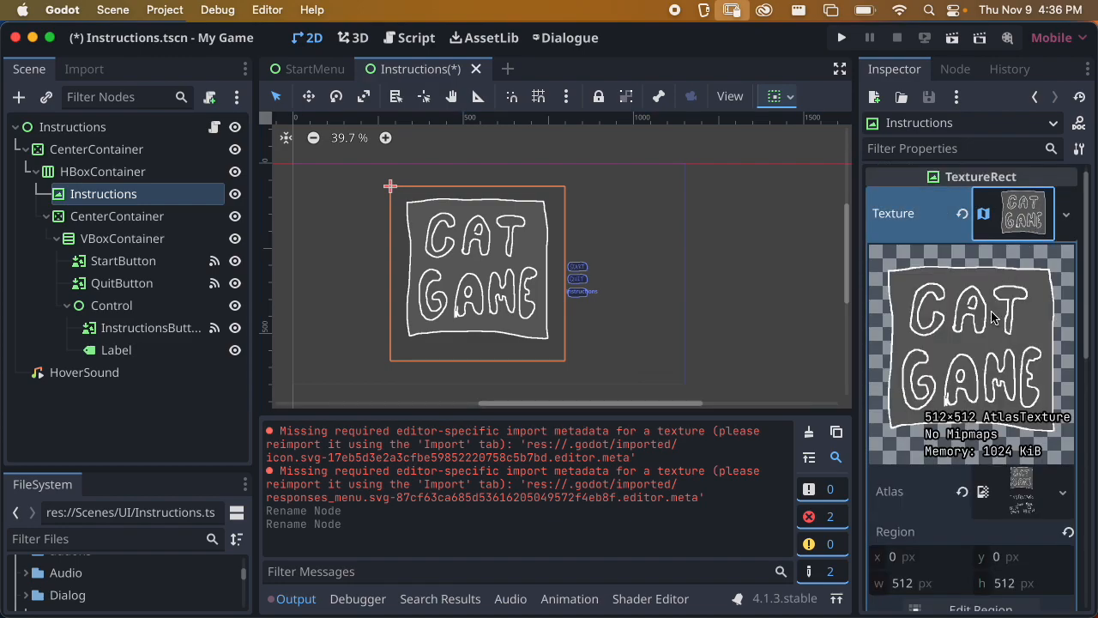
{"action": "scroll", "coordinate": [995, 317], "scroll_direction": "down", "scroll_amount": 5}
{"action": "left_click", "coordinate": [1029, 351]}
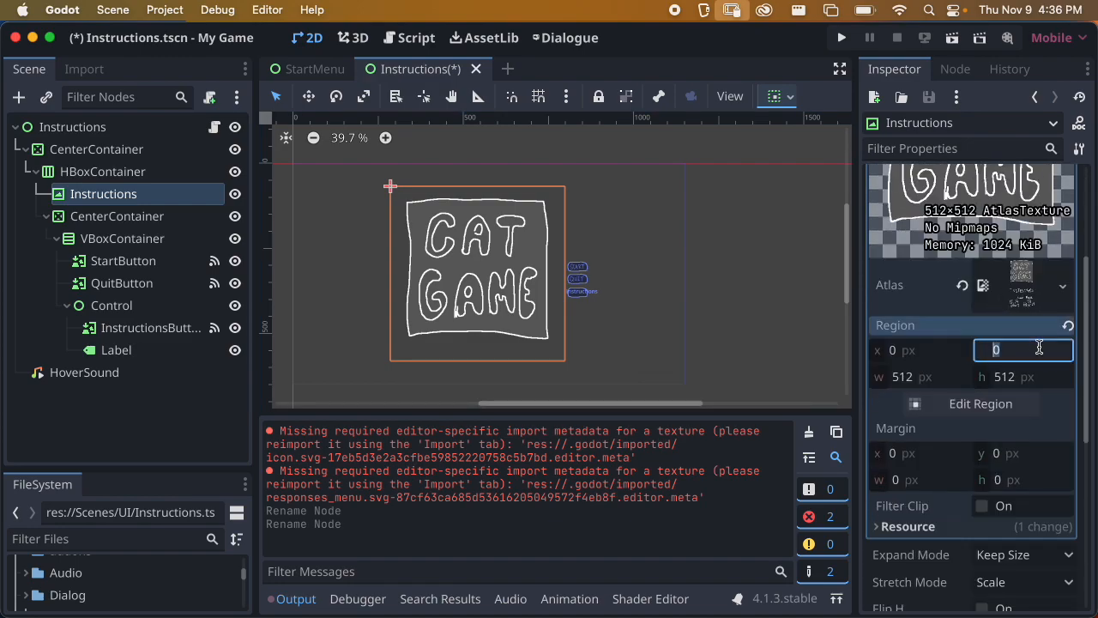
{"action": "type", "text": "512"}
{"action": "key", "text": "Return"}
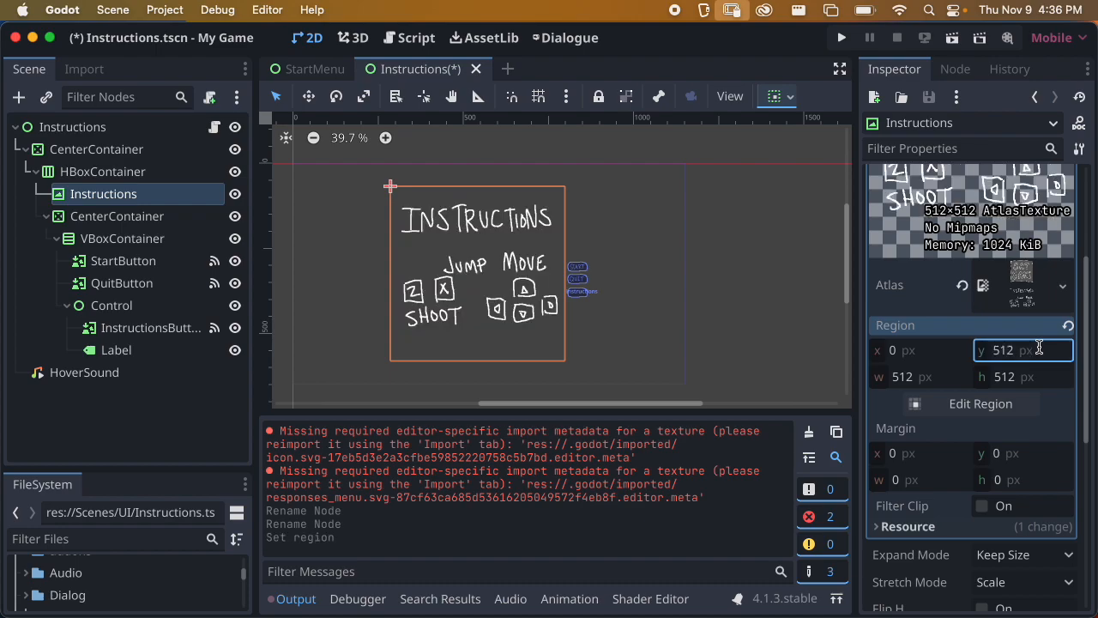
{"action": "key", "text": "ctrl+s"}
Compare the StartMenu and Instructions scenes, then collapse the Instructions image's texture settings
{"action": "left_click", "coordinate": [290, 74]}
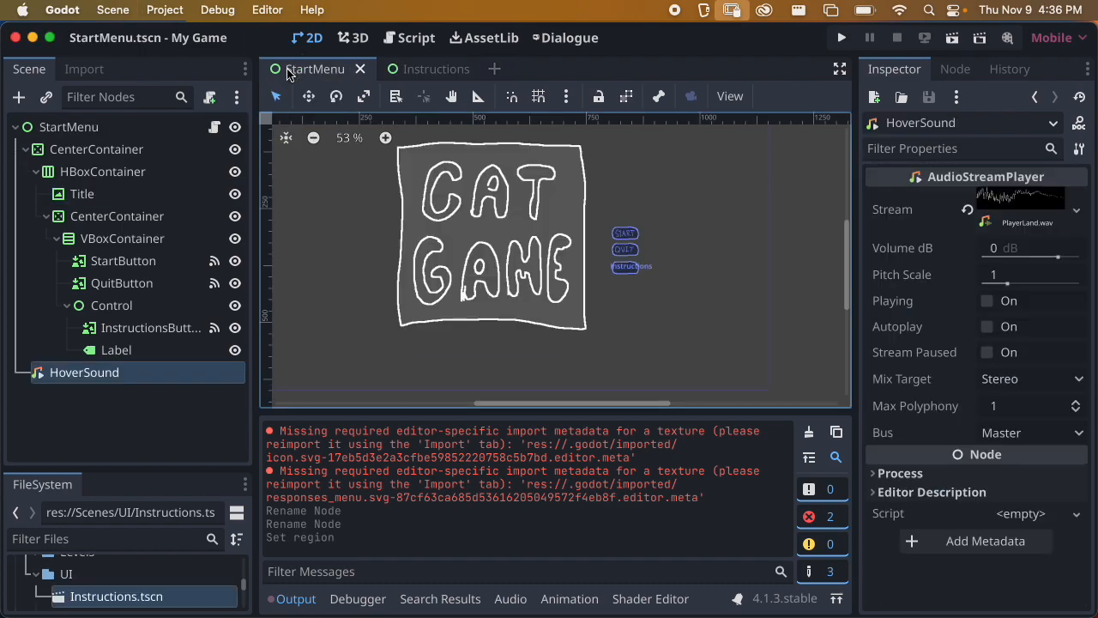
{"action": "left_click", "coordinate": [424, 68]}
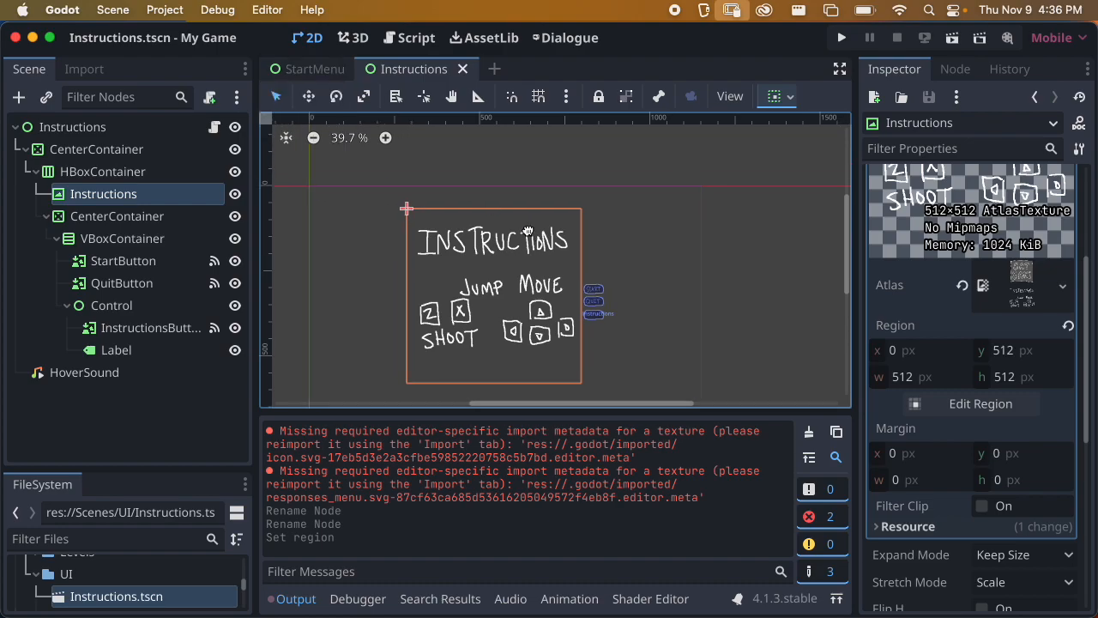
{"action": "left_click", "coordinate": [309, 69]}
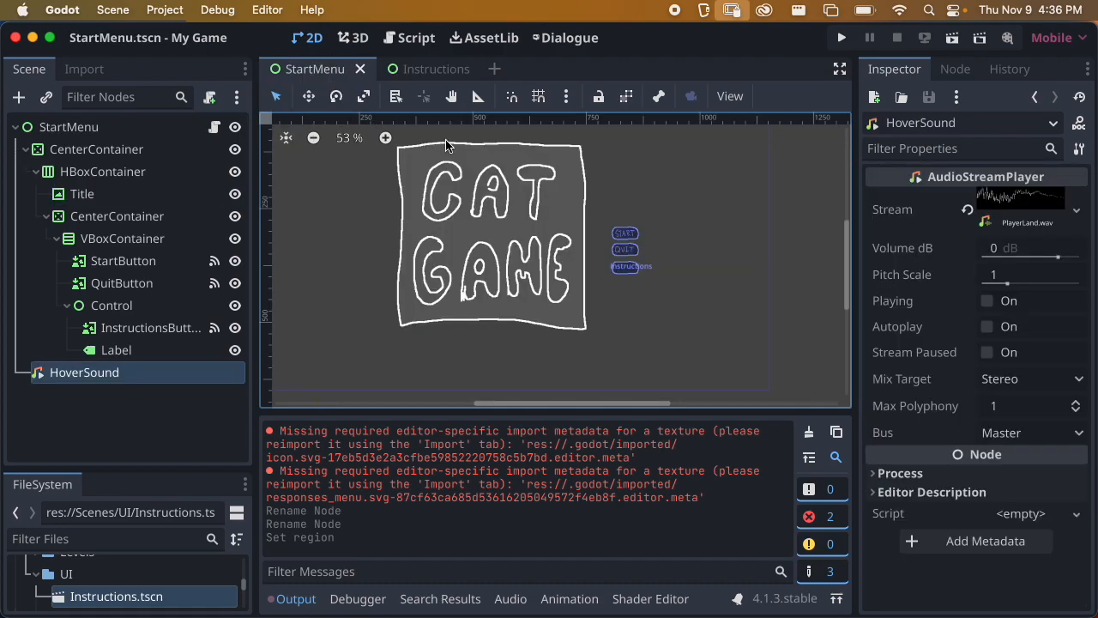
{"action": "left_click", "coordinate": [409, 69]}
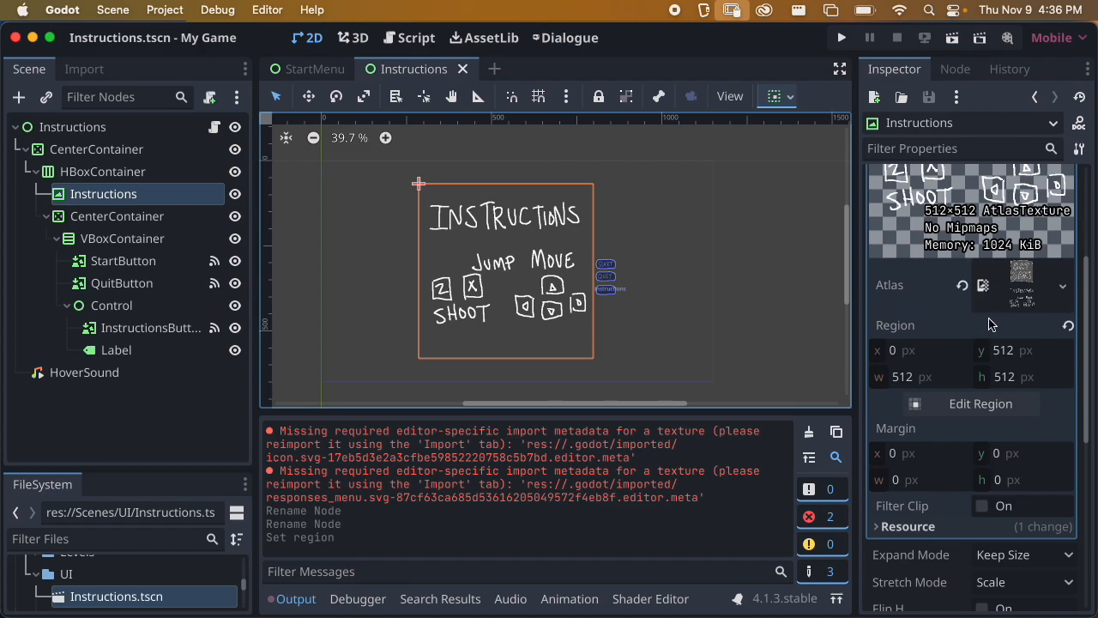
{"action": "scroll", "coordinate": [988, 323], "scroll_direction": "up", "scroll_amount": 5}
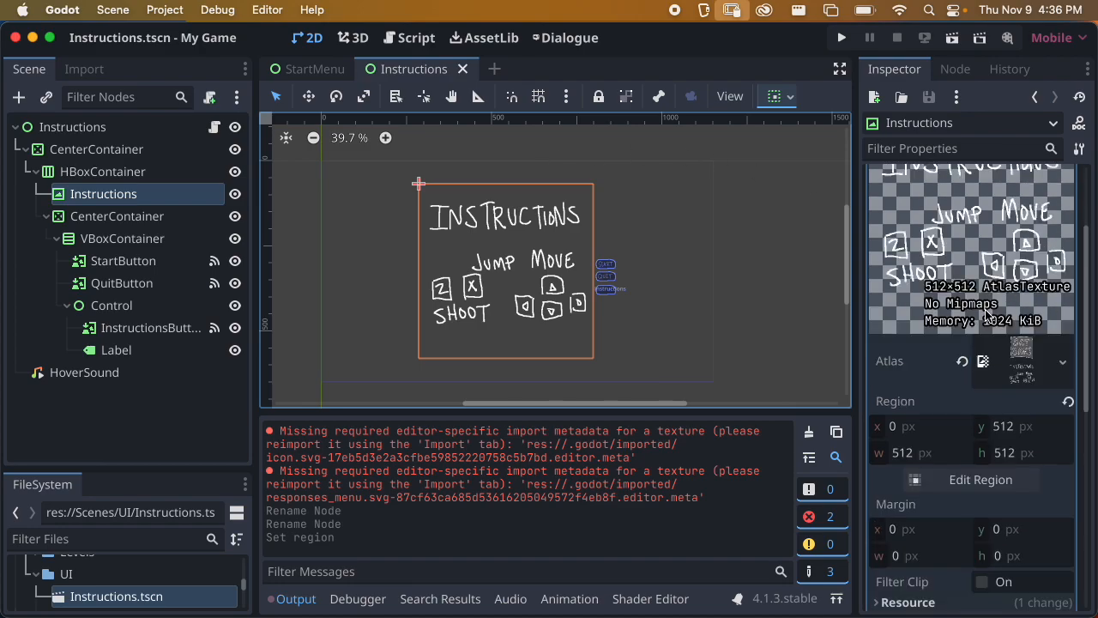
{"action": "left_click", "coordinate": [1045, 202]}
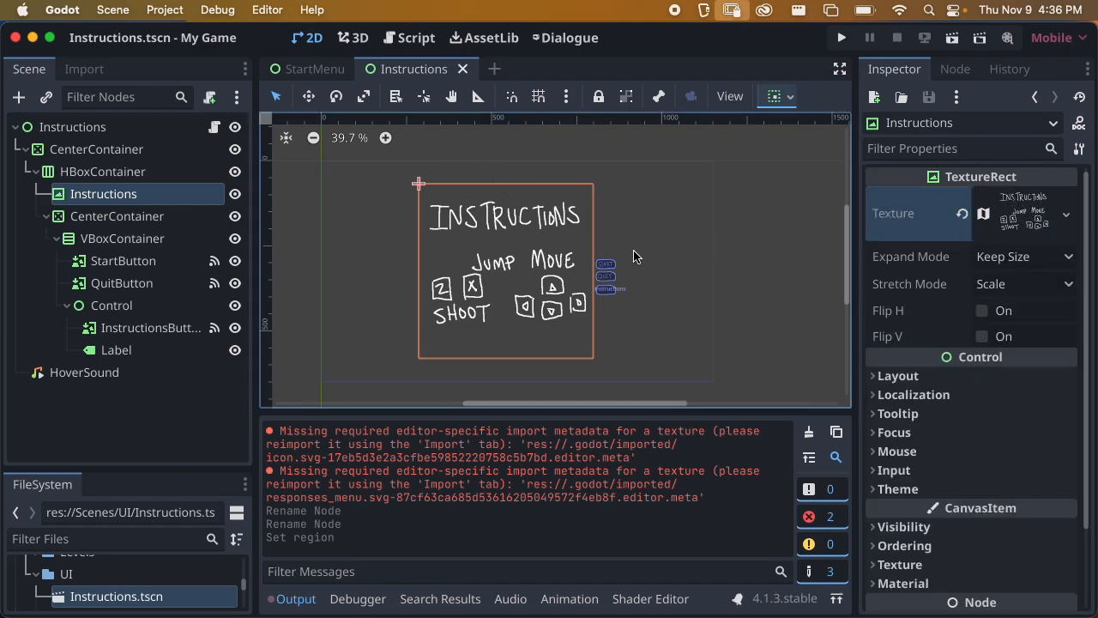
Delete the Control node with its instructions button and label from the Instructions scene and save
{"action": "scroll", "coordinate": [633, 252], "scroll_direction": "up", "scroll_amount": 8}
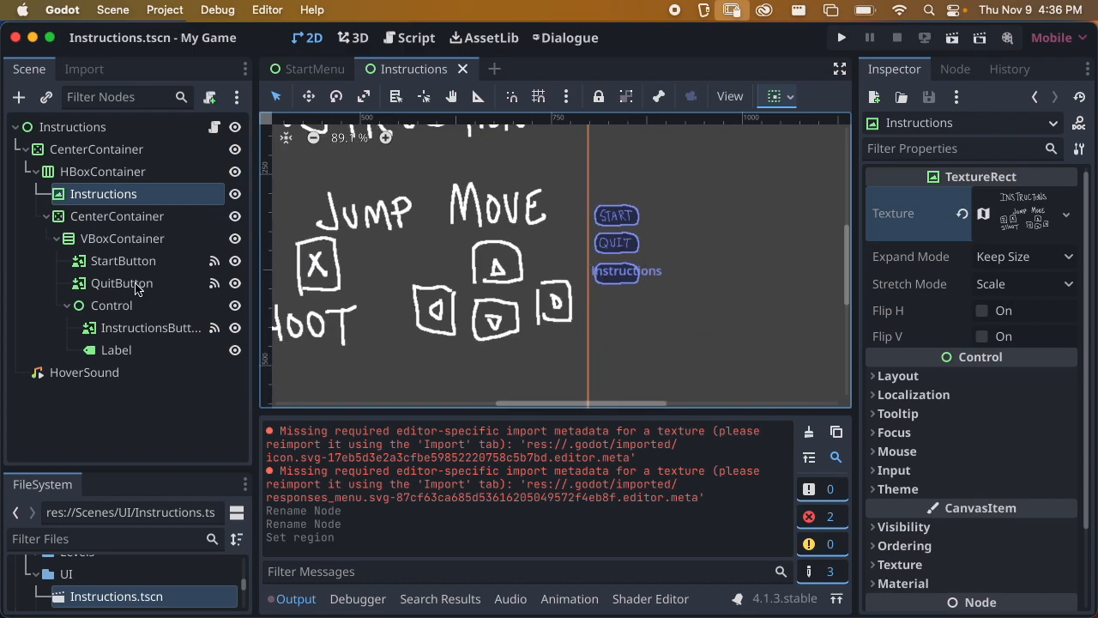
{"action": "left_click", "coordinate": [129, 305]}
{"action": "key", "text": "Delete"}
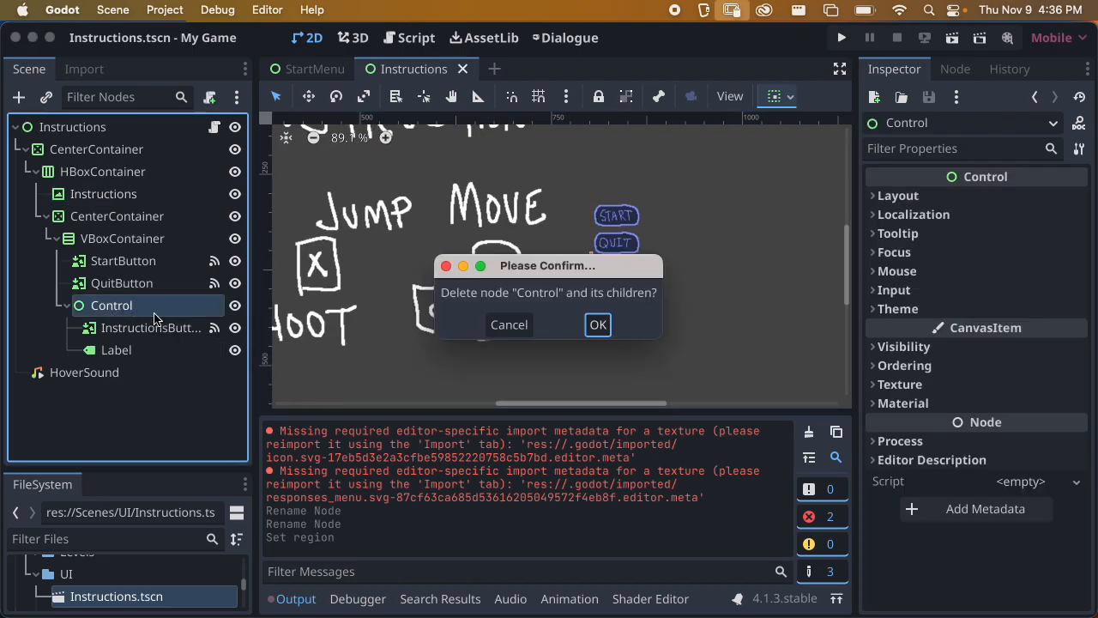
{"action": "key", "text": "Return"}
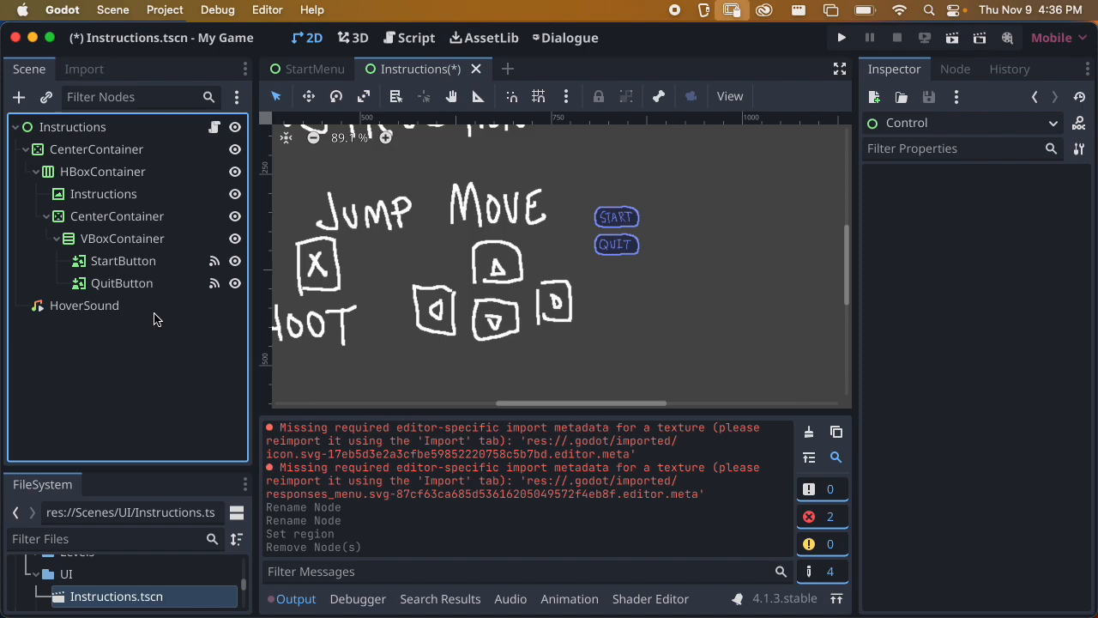
{"action": "key", "text": "super+s"}
{"action": "scroll", "coordinate": [480, 215], "scroll_direction": "down", "scroll_amount": 4}
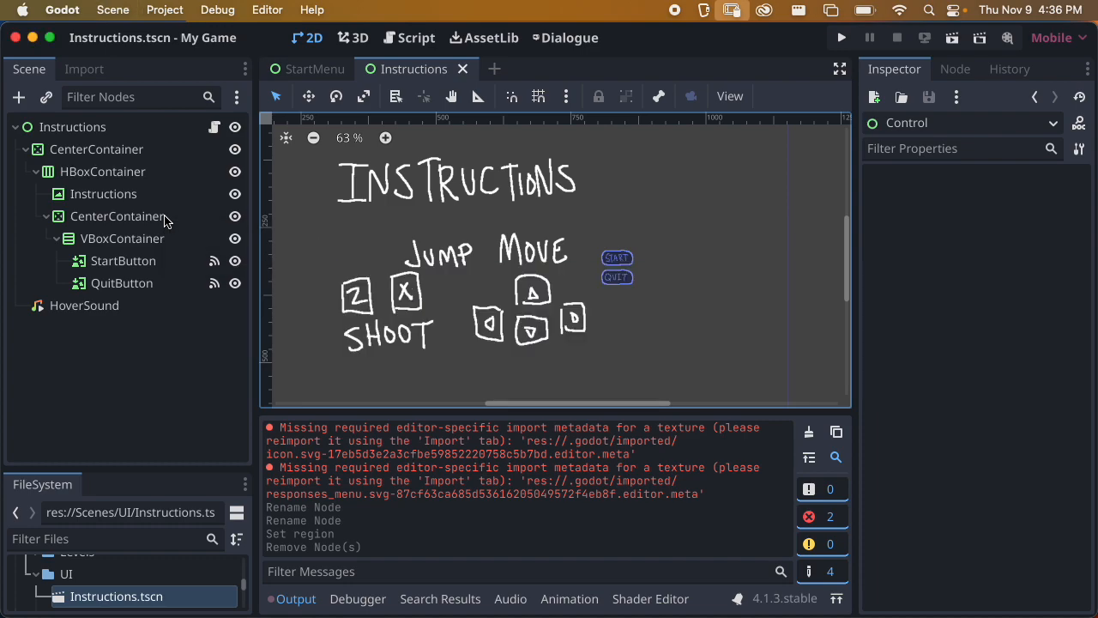
Set the Instructions Path of the StartMenu scene's root node to Instructions.tscn from Scenes/UI and save
{"action": "left_click", "coordinate": [311, 69]}
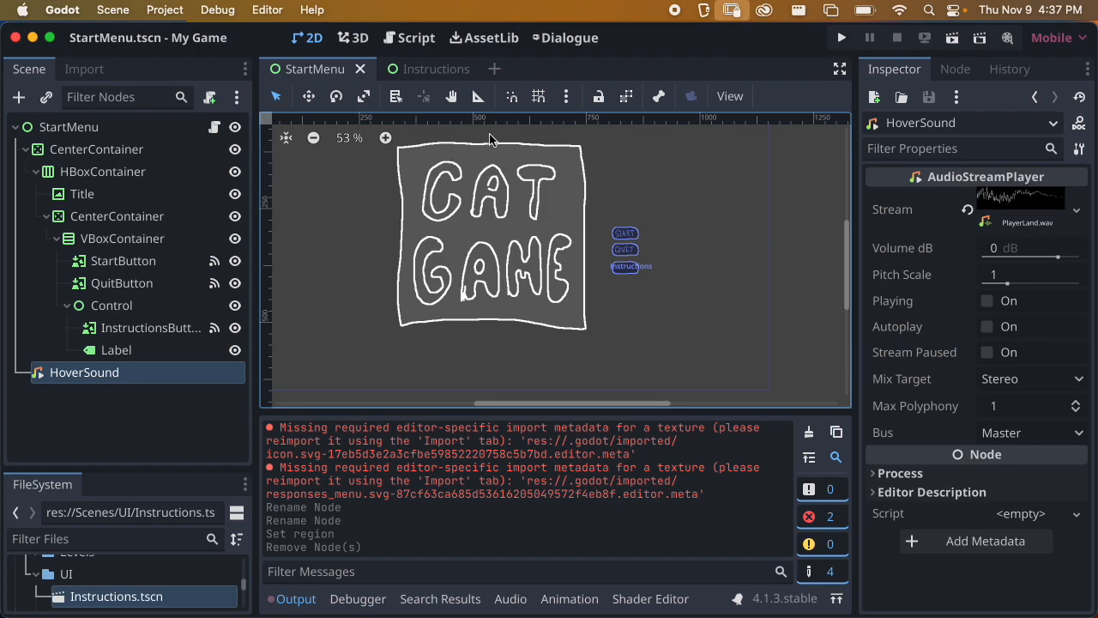
{"action": "left_click", "coordinate": [75, 127]}
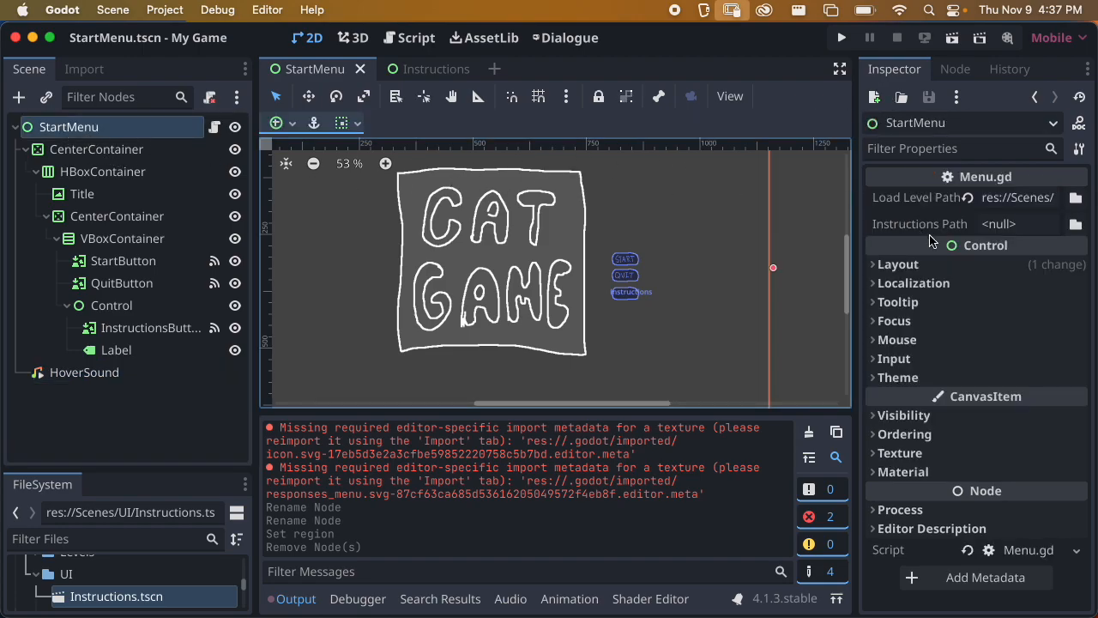
{"action": "left_click", "coordinate": [1075, 224]}
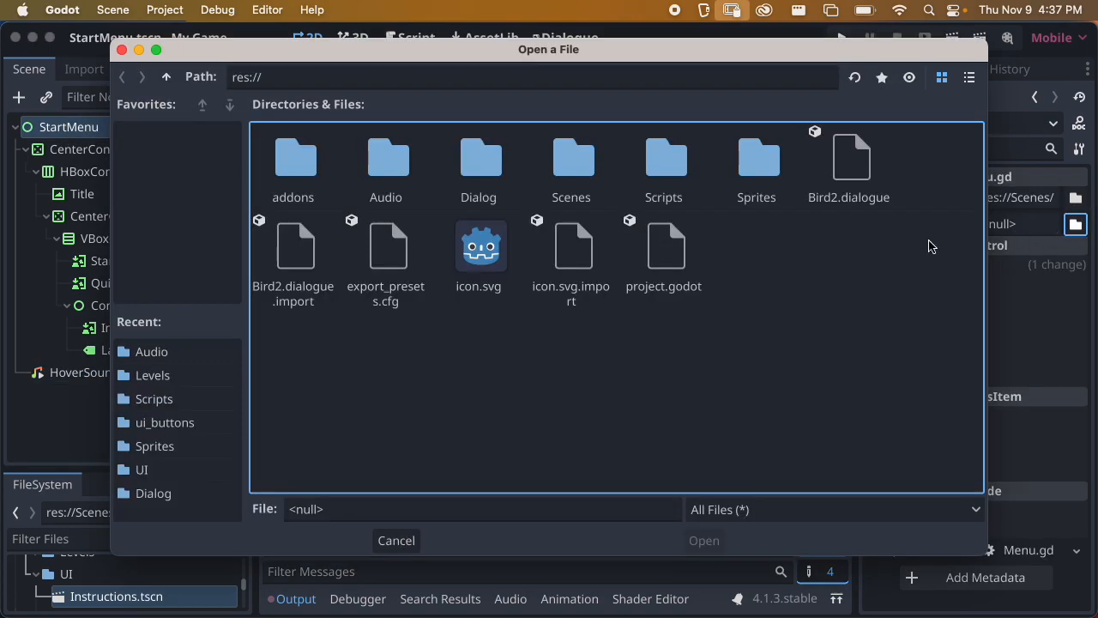
{"action": "double_click", "coordinate": [572, 170]}
{"action": "double_click", "coordinate": [499, 171]}
{"action": "left_click", "coordinate": [321, 167]}
{"action": "left_click", "coordinate": [718, 547]}
{"action": "key", "text": "super+s"}
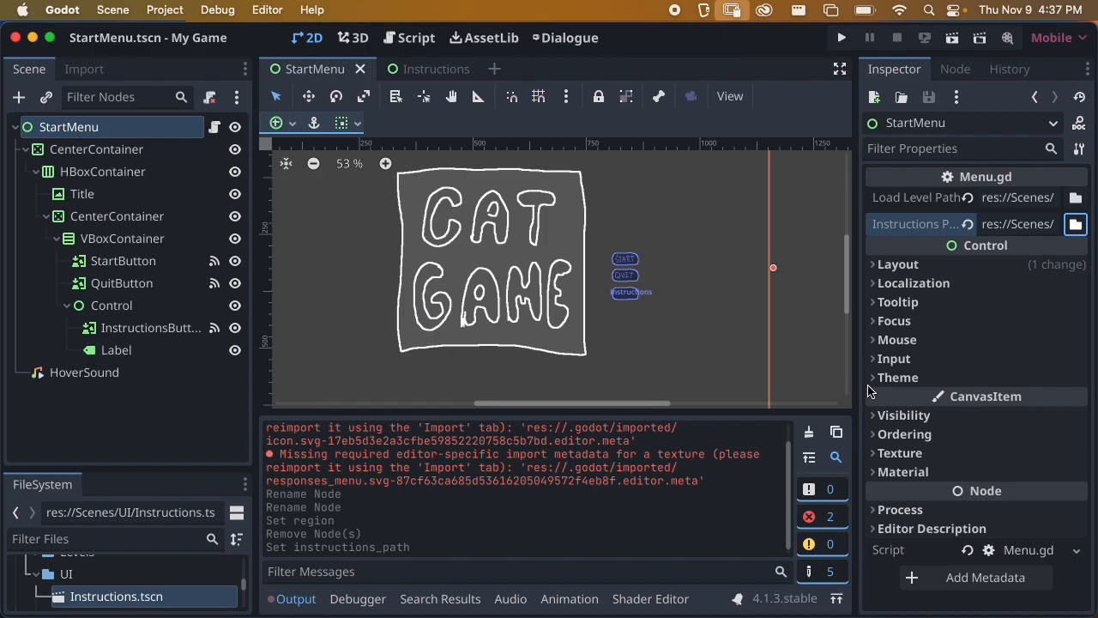
Run the current scene, open the instructions screen and quit the game from there
{"action": "left_click", "coordinate": [933, 37]}
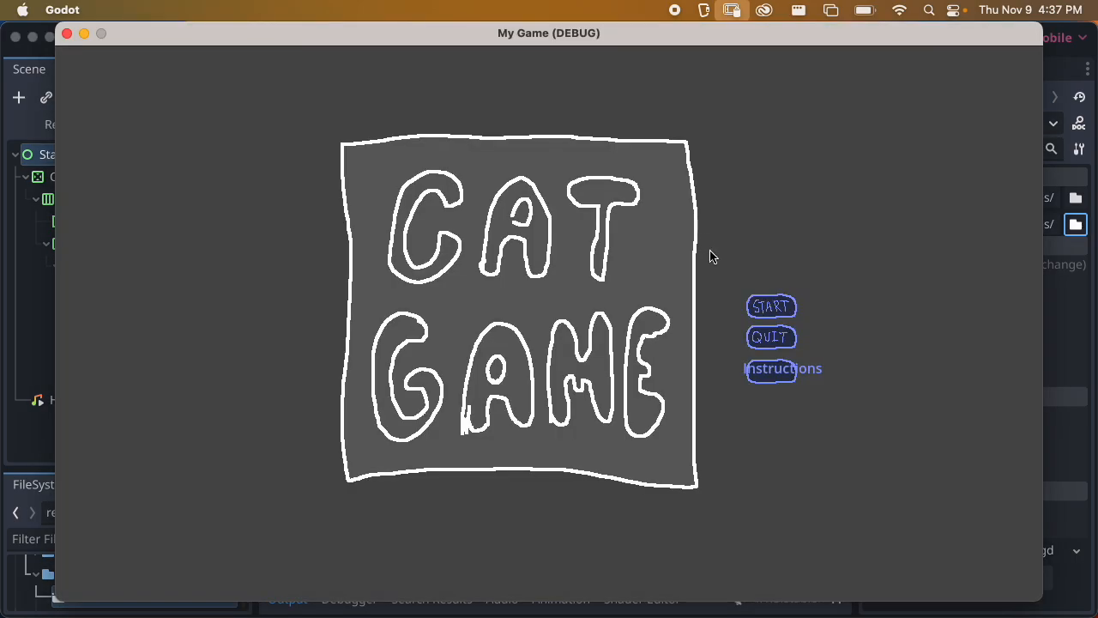
{"action": "left_click", "coordinate": [779, 370]}
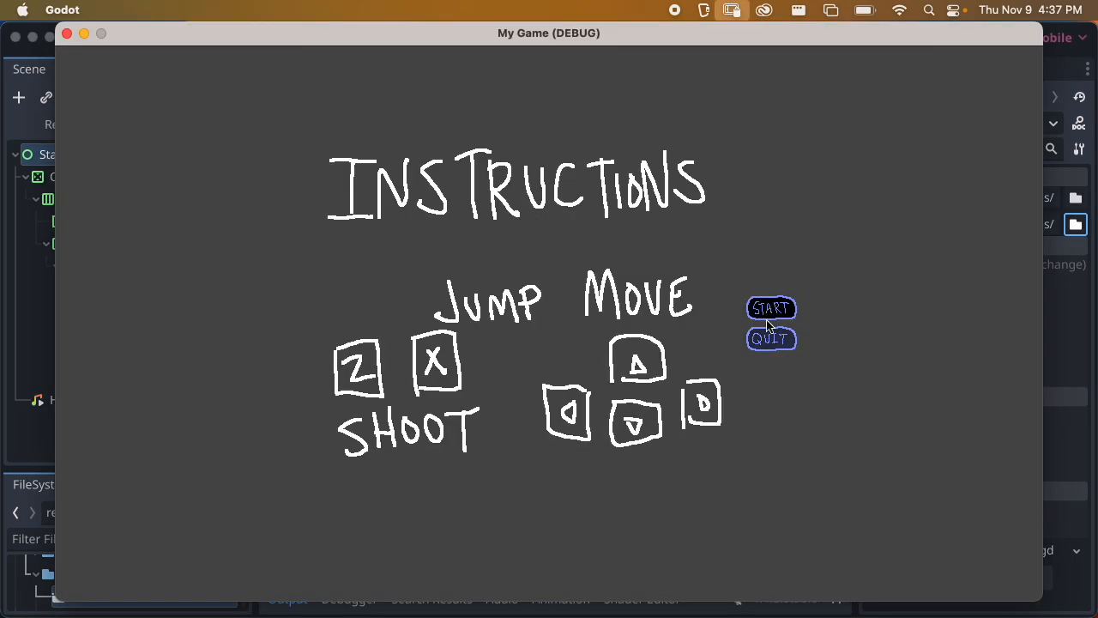
{"action": "left_click", "coordinate": [771, 340]}
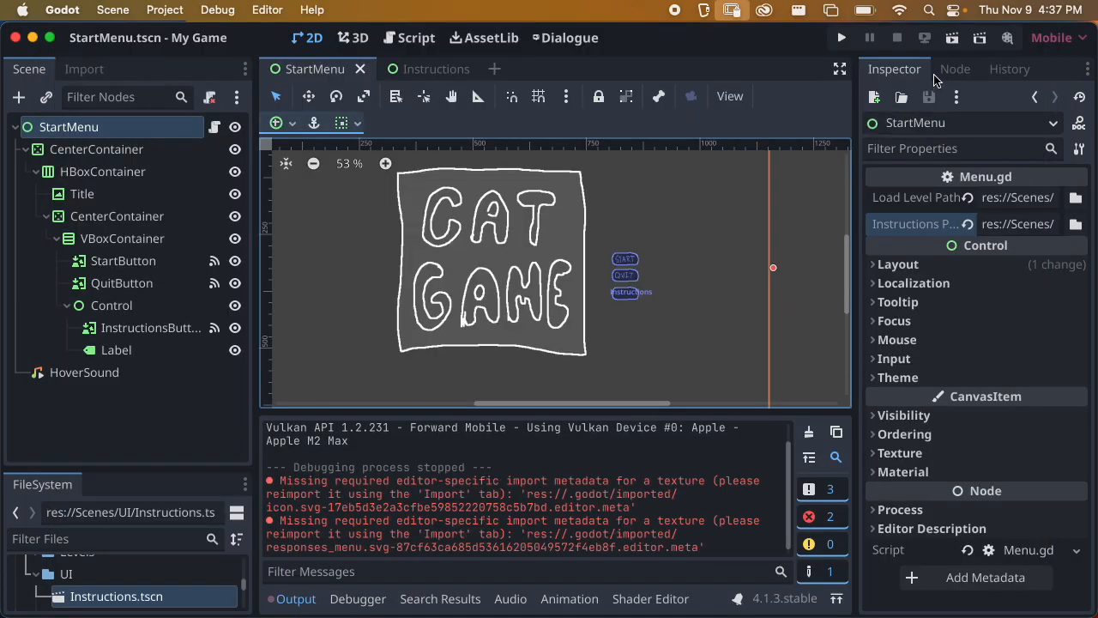
Run the scene again, start the game from the instructions screen, move the cat around and close the game window
{"action": "left_click", "coordinate": [952, 39]}
{"action": "left_click", "coordinate": [781, 371]}
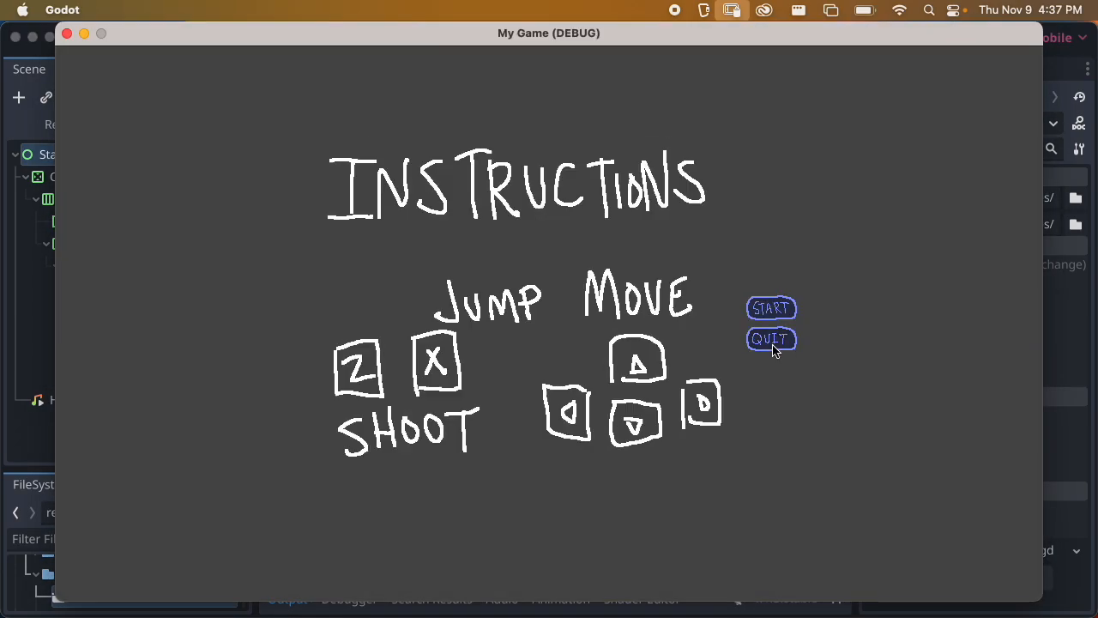
{"action": "left_click", "coordinate": [766, 315]}
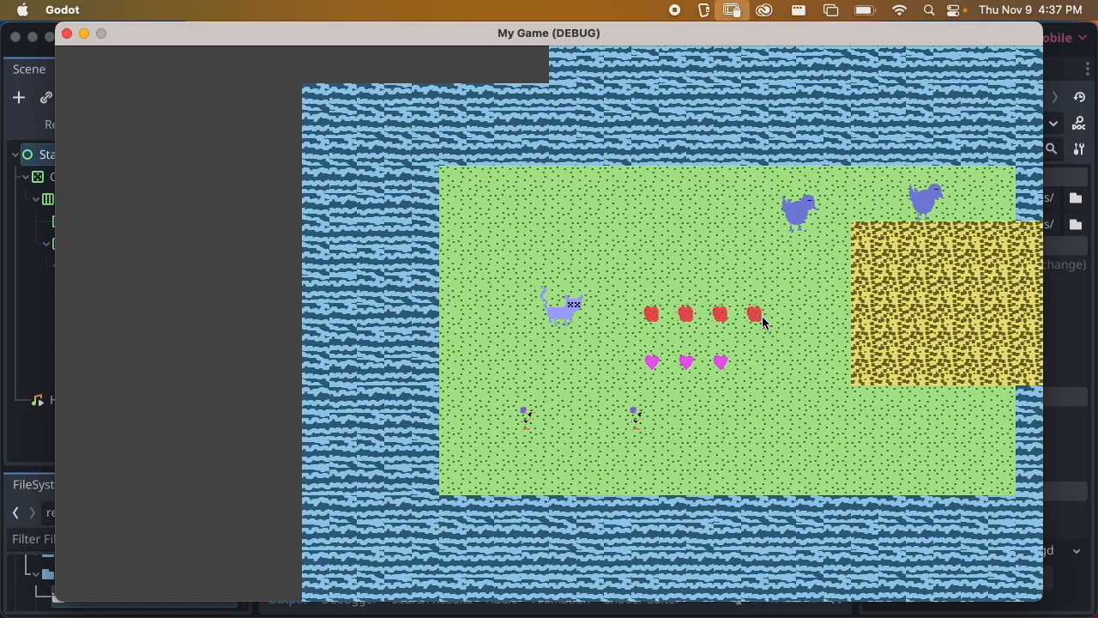
{"action": "key", "text": "Up"}
{"action": "key", "text": "Right"}
{"action": "key", "text": "Down"}
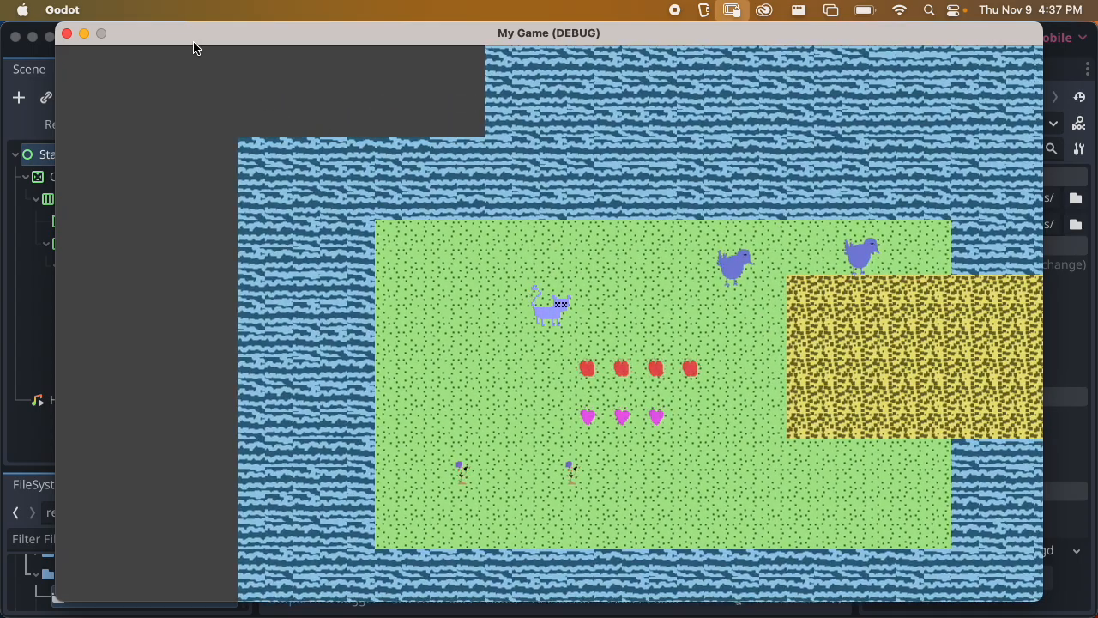
{"action": "left_click", "coordinate": [67, 34]}
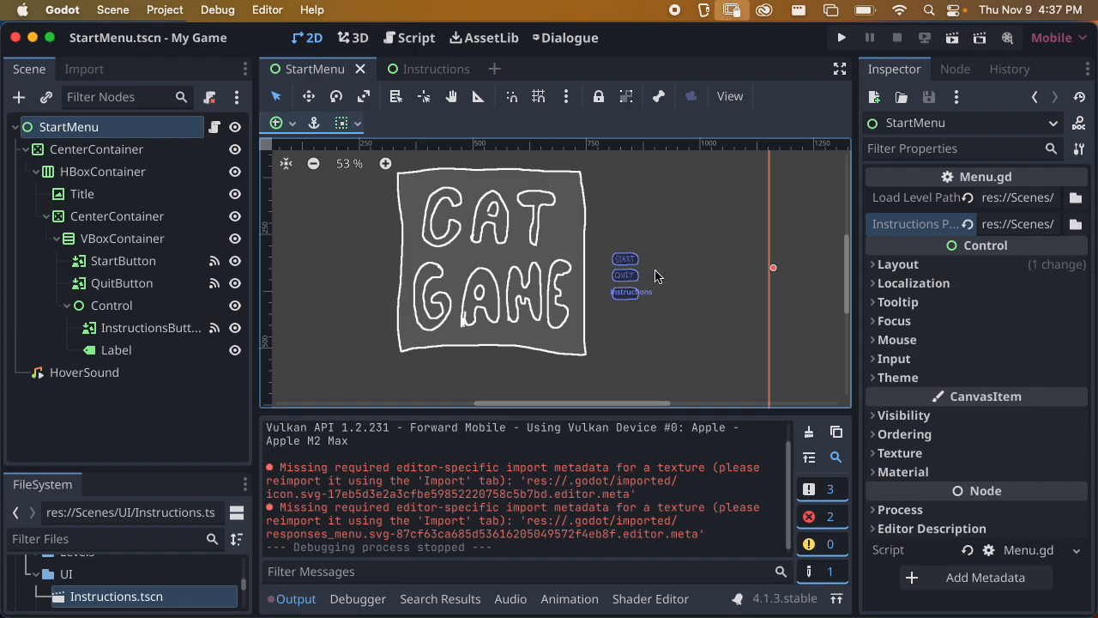